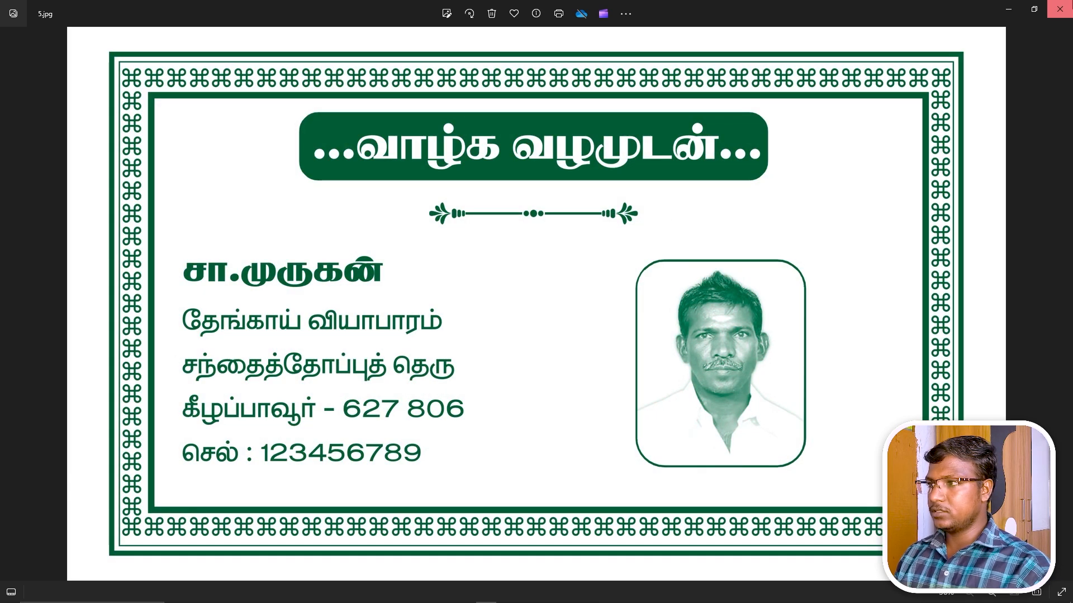
Close the green and blue sample card previews, deselect the 01 thumbnail and minimise the folder window.
{"action": "left_click", "coordinate": [1060, 9]}
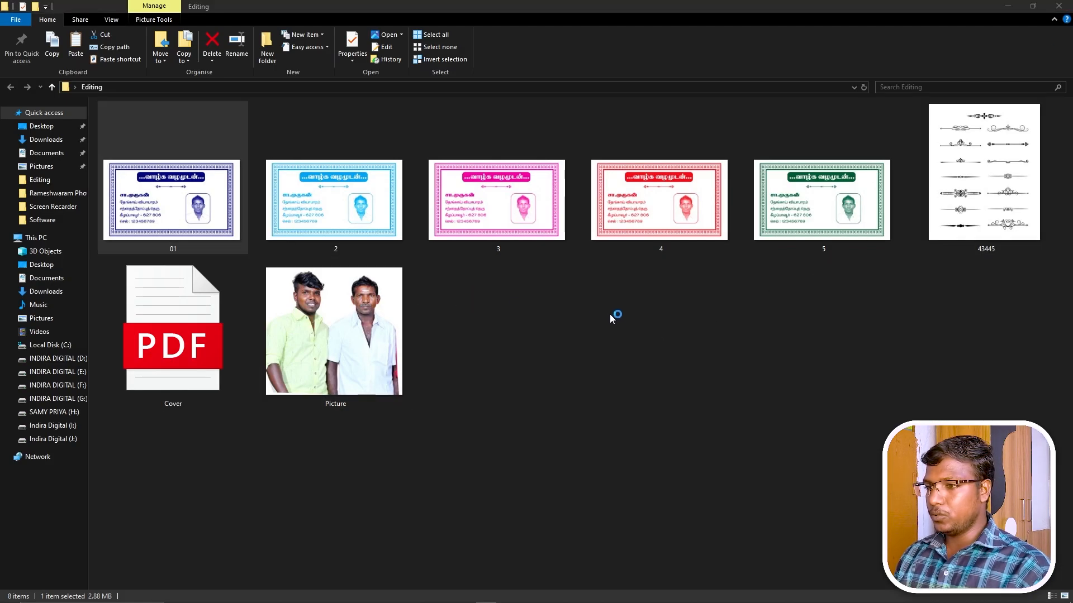
{"action": "scroll", "coordinate": [702, 354], "scroll_direction": "up", "scroll_amount": 1}
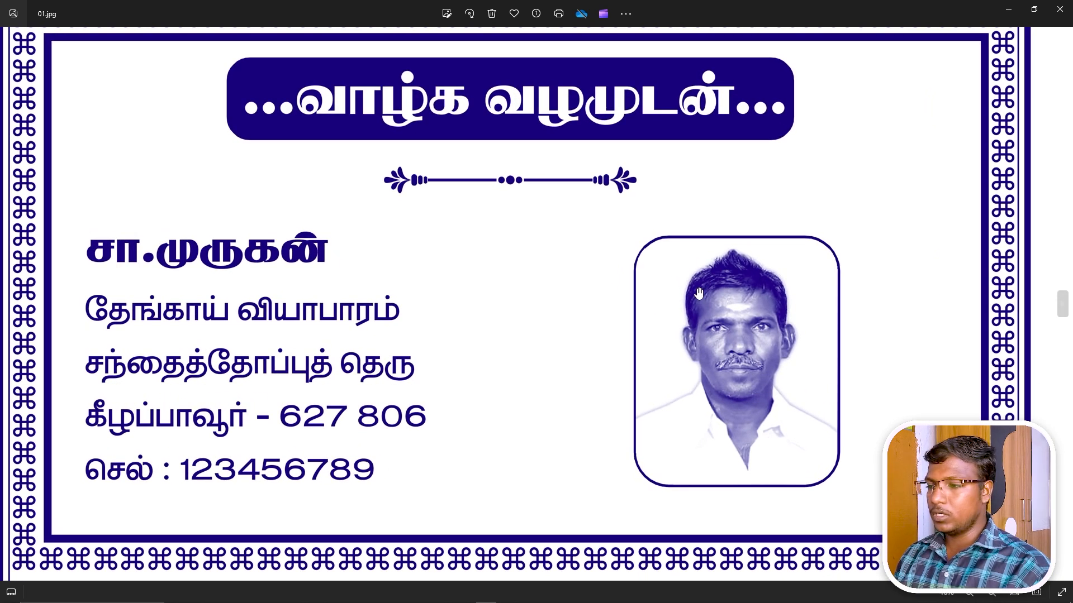
{"action": "scroll", "coordinate": [735, 381], "scroll_direction": "down", "scroll_amount": 2}
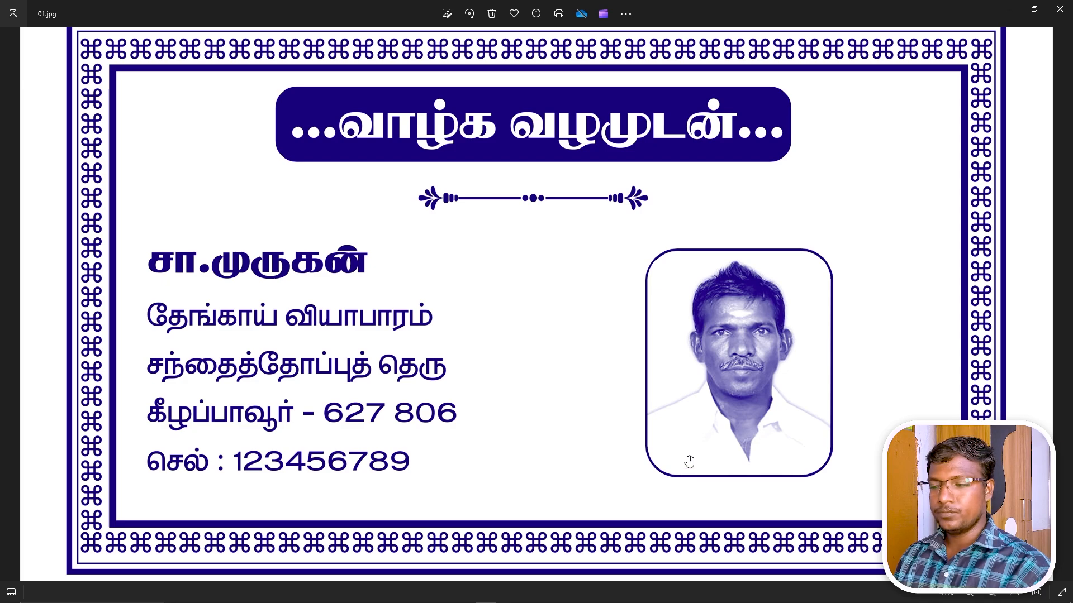
{"action": "left_click", "coordinate": [1059, 9]}
{"action": "left_click", "coordinate": [661, 316]}
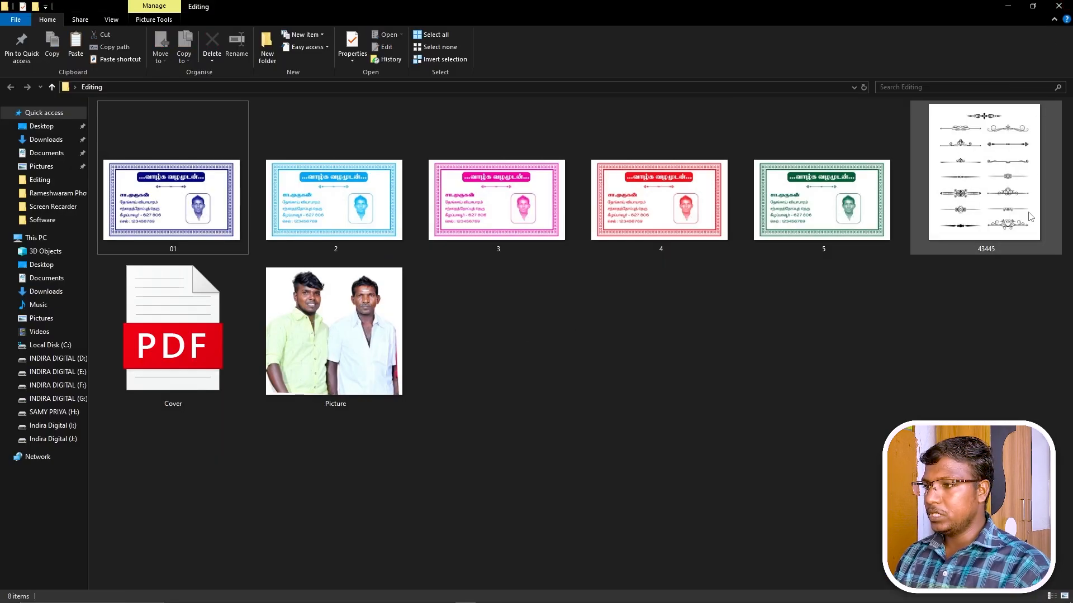
{"action": "left_click", "coordinate": [1008, 8]}
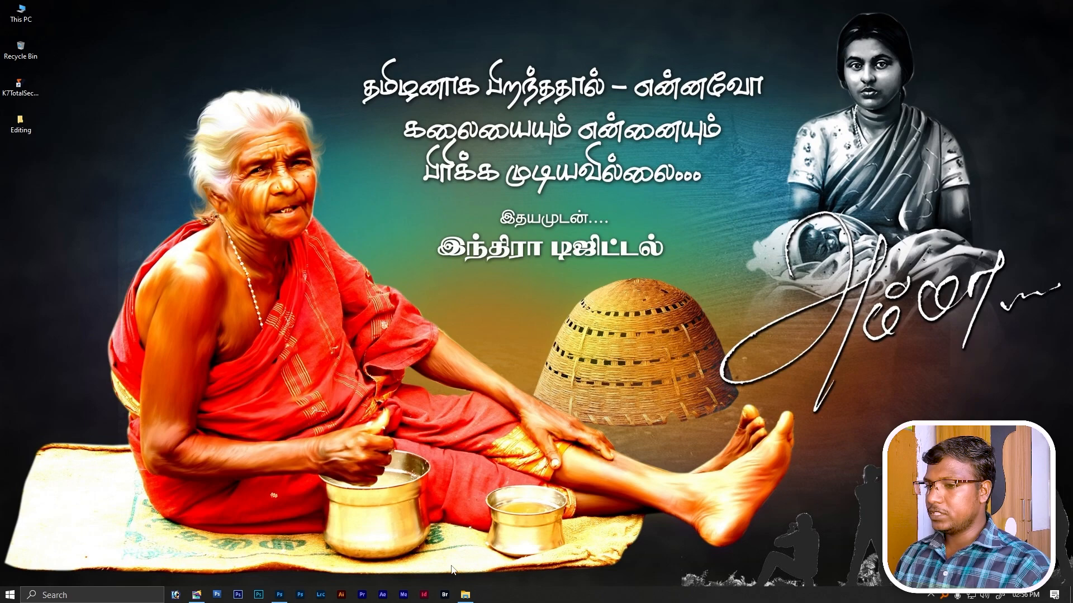
Bring PageMaker back to the front and close the 6X4 Cover Design publication.
{"action": "left_click", "coordinate": [199, 597]}
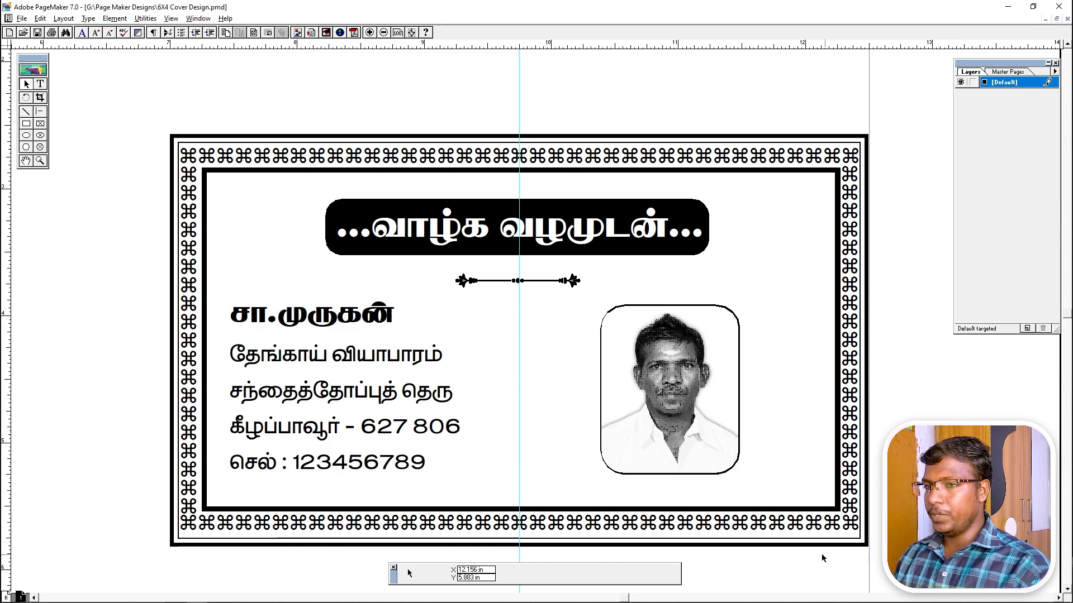
{"action": "left_click", "coordinate": [22, 18]}
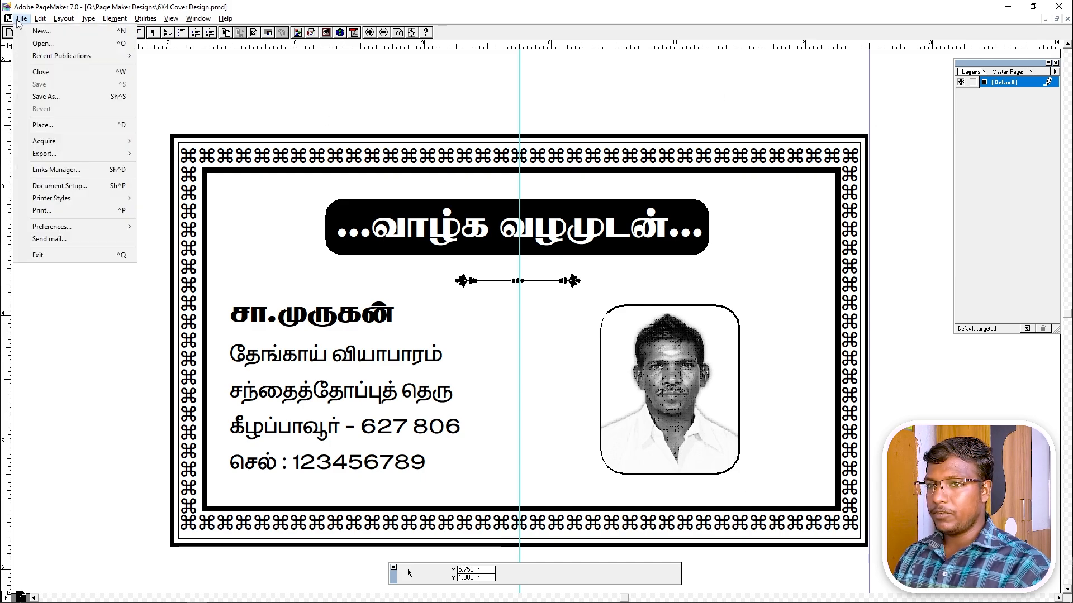
{"action": "left_click", "coordinate": [67, 72]}
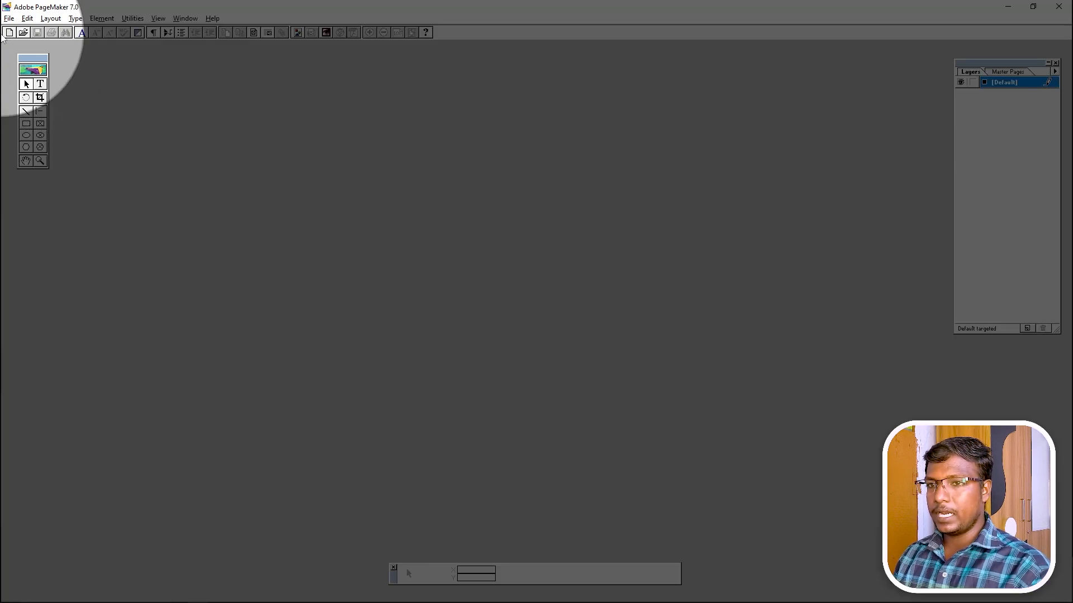
Create a Legal, wide, single-sided publication with zero margins except a 1.5 in right margin.
{"action": "left_click", "coordinate": [9, 17]}
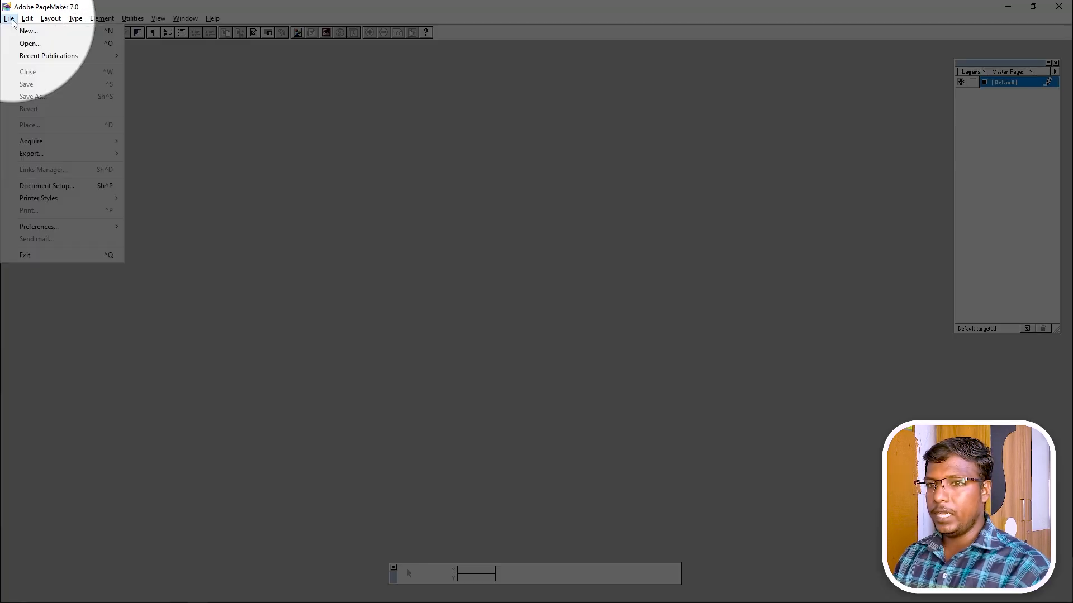
{"action": "left_click", "coordinate": [110, 37]}
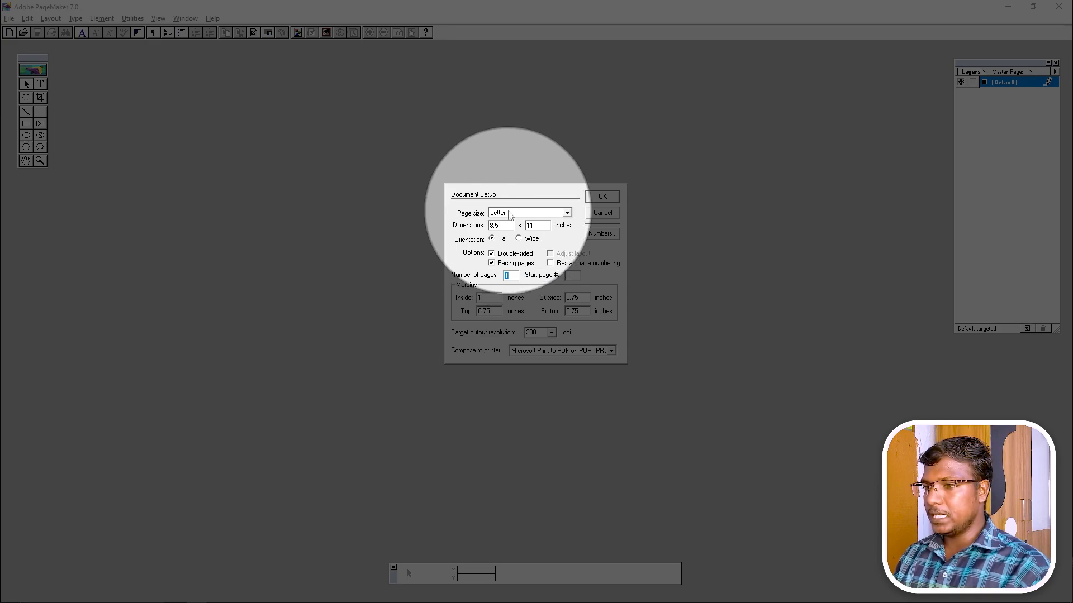
{"action": "left_click", "coordinate": [509, 215]}
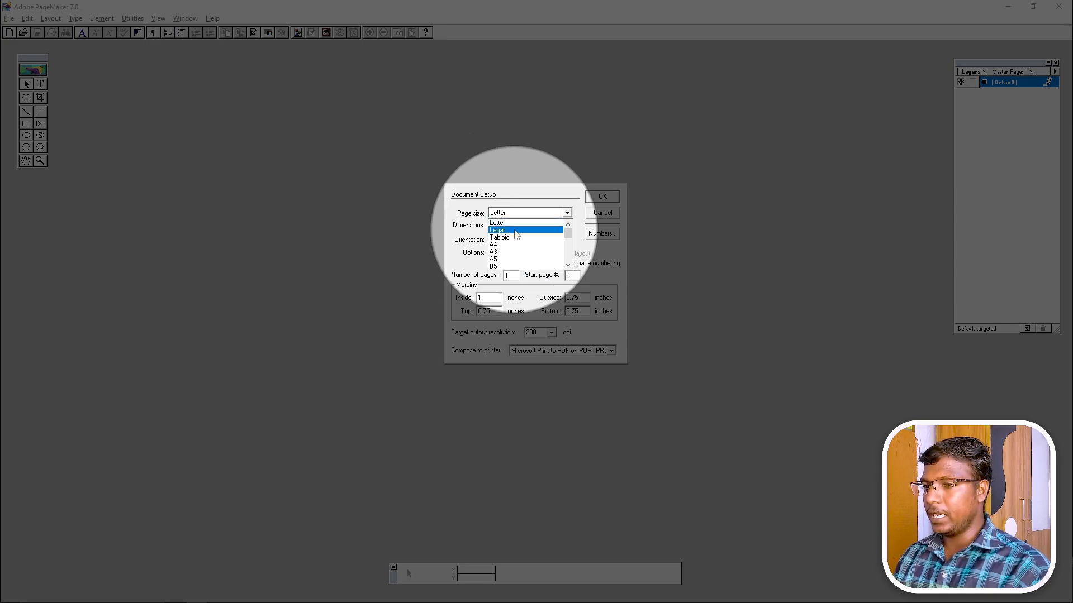
{"action": "left_click", "coordinate": [515, 234]}
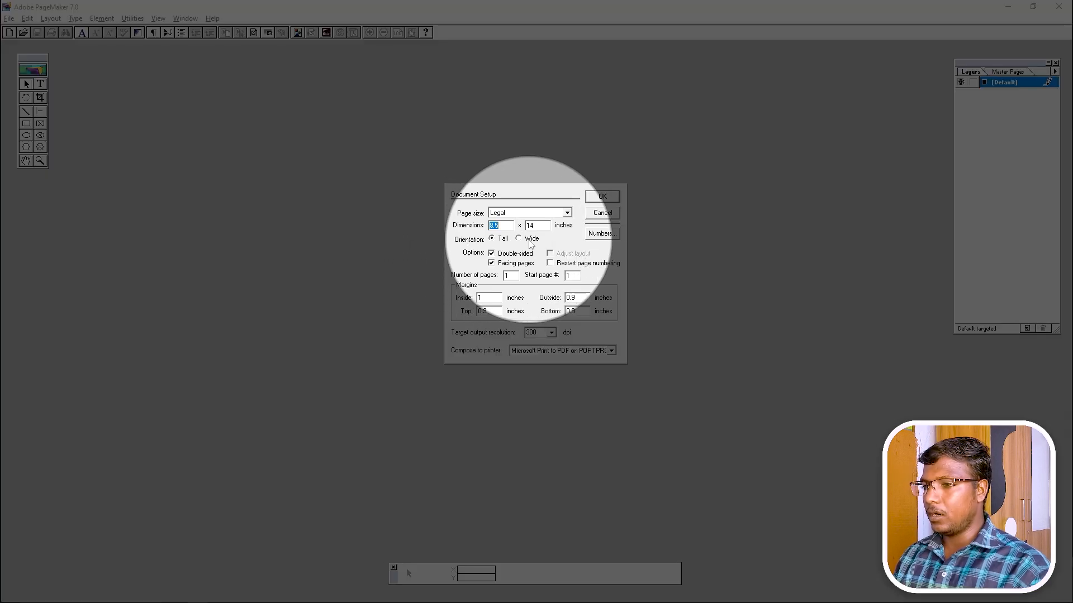
{"action": "left_click", "coordinate": [529, 240]}
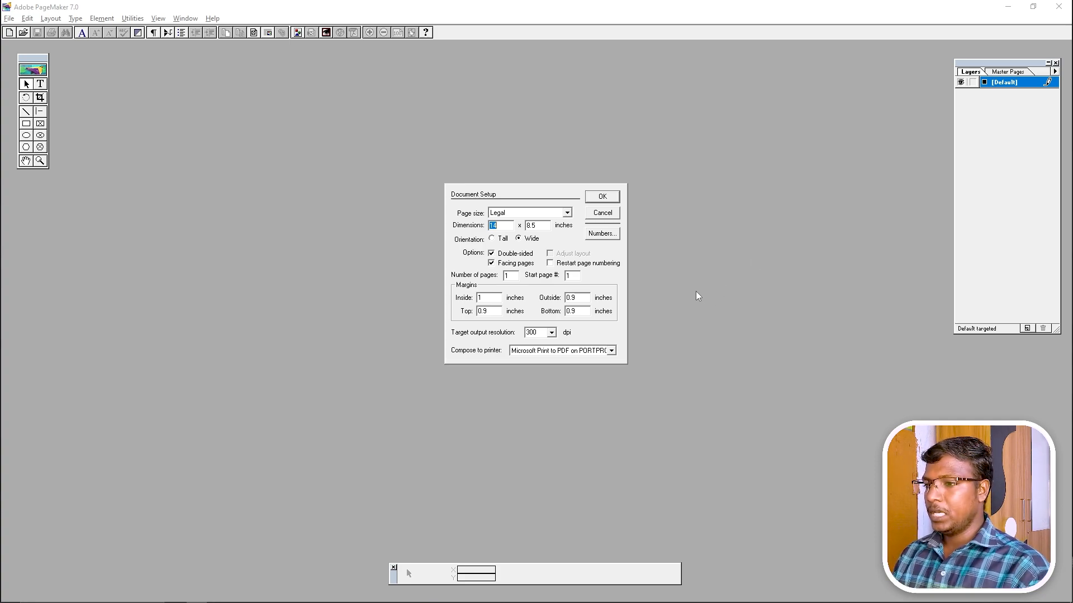
{"action": "left_click", "coordinate": [492, 254]}
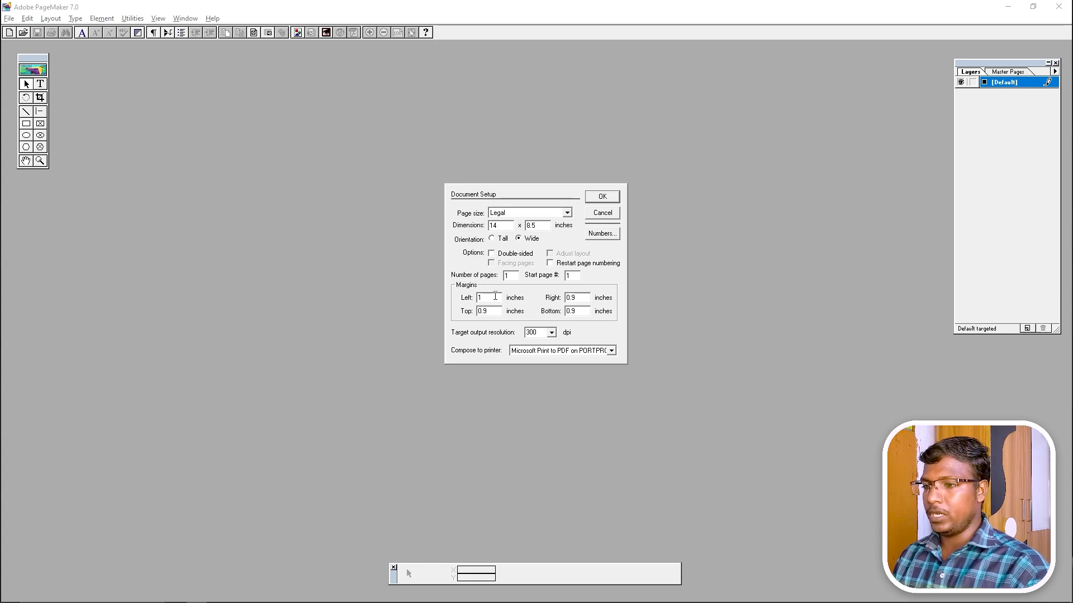
{"action": "type", "text": "0"}
{"action": "key", "text": "Tab"}
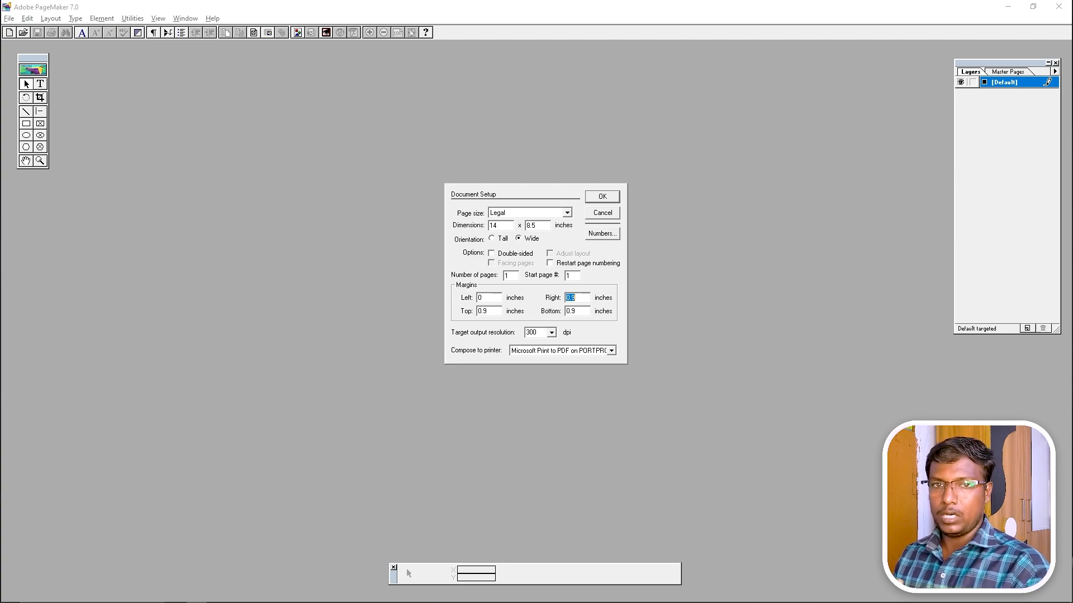
{"action": "type", "text": "5"}
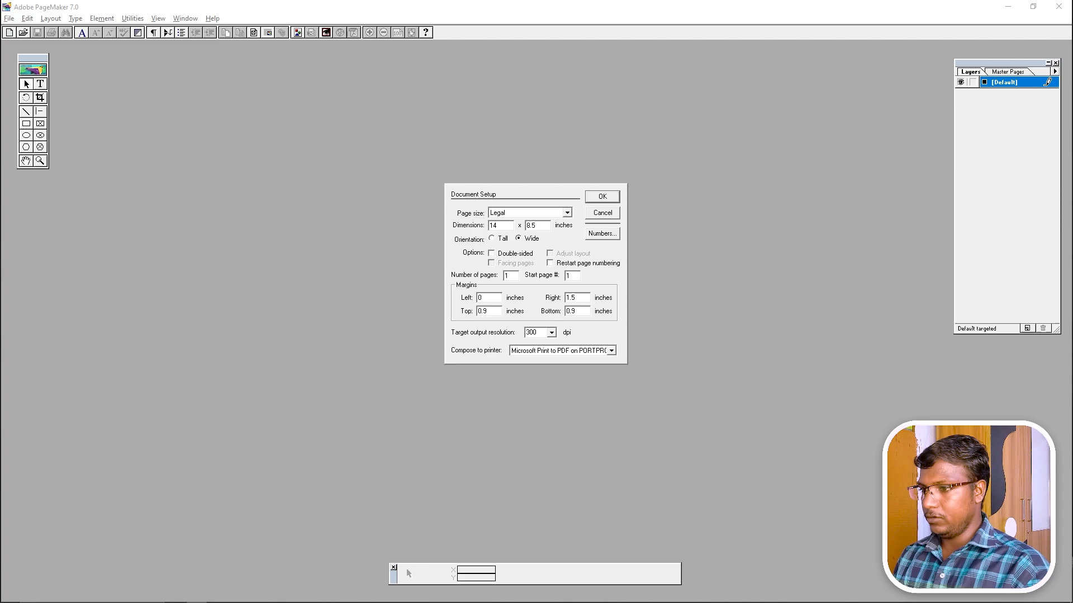
{"action": "key", "text": "Tab"}
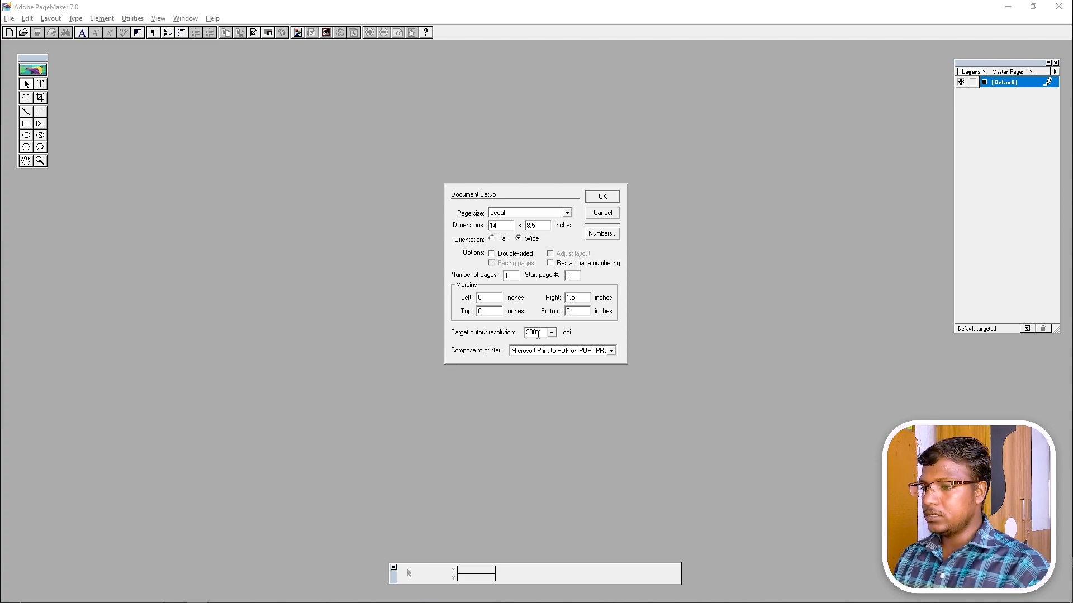
{"action": "left_click", "coordinate": [598, 199]}
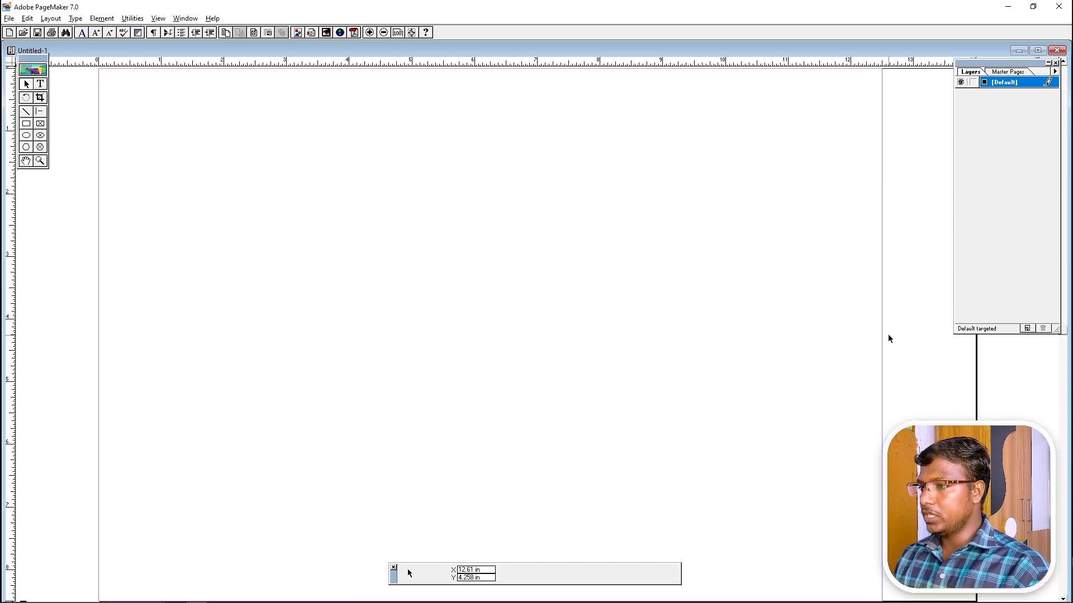
Maximise the Untitled-1 document window and choose the Rectangle tool.
{"action": "left_click", "coordinate": [1037, 51]}
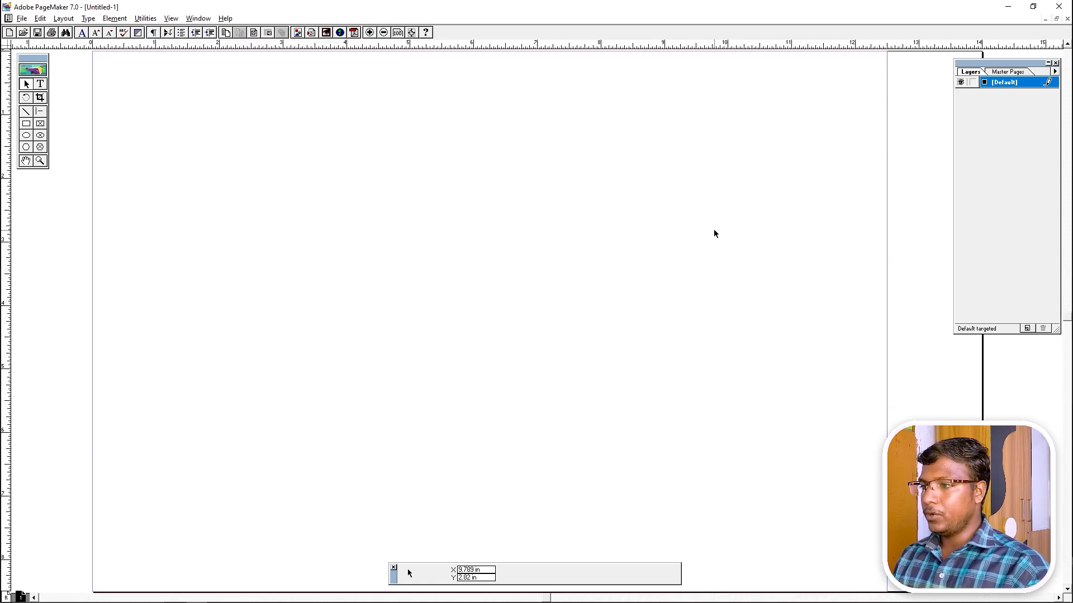
{"action": "left_click", "coordinate": [27, 124]}
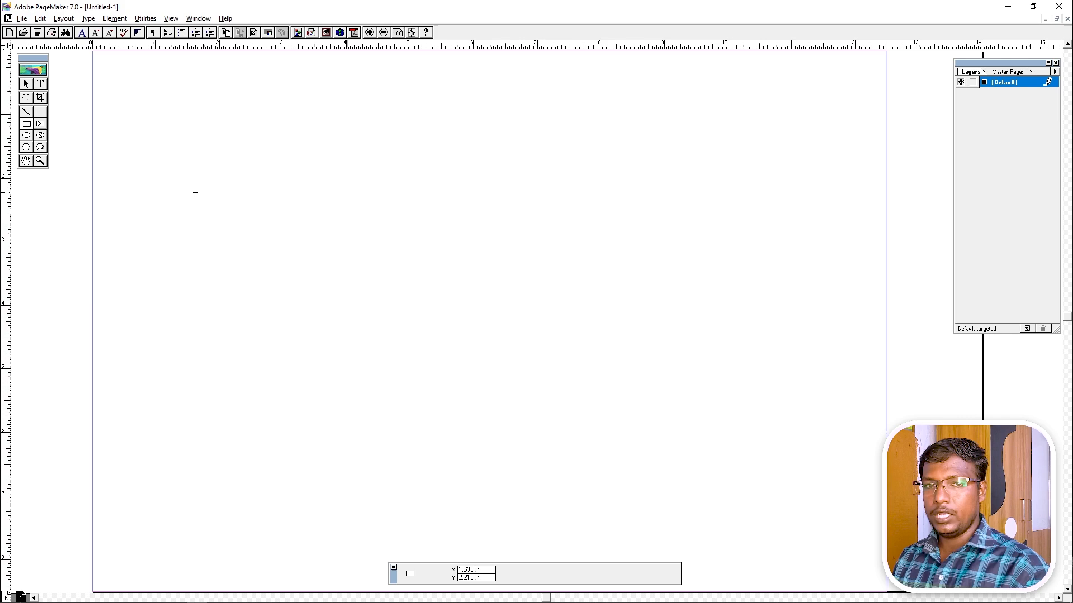
Draw a rectangle and size it to 5.5 x 3.5 in in the Control palette.
{"action": "mouse_move", "coordinate": [389, 186]}
{"action": "left_mouse_down"}
{"action": "mouse_move", "coordinate": [645, 342]}
{"action": "mouse_move", "coordinate": [836, 417]}
{"action": "mouse_move", "coordinate": [846, 432]}
{"action": "left_mouse_up"}
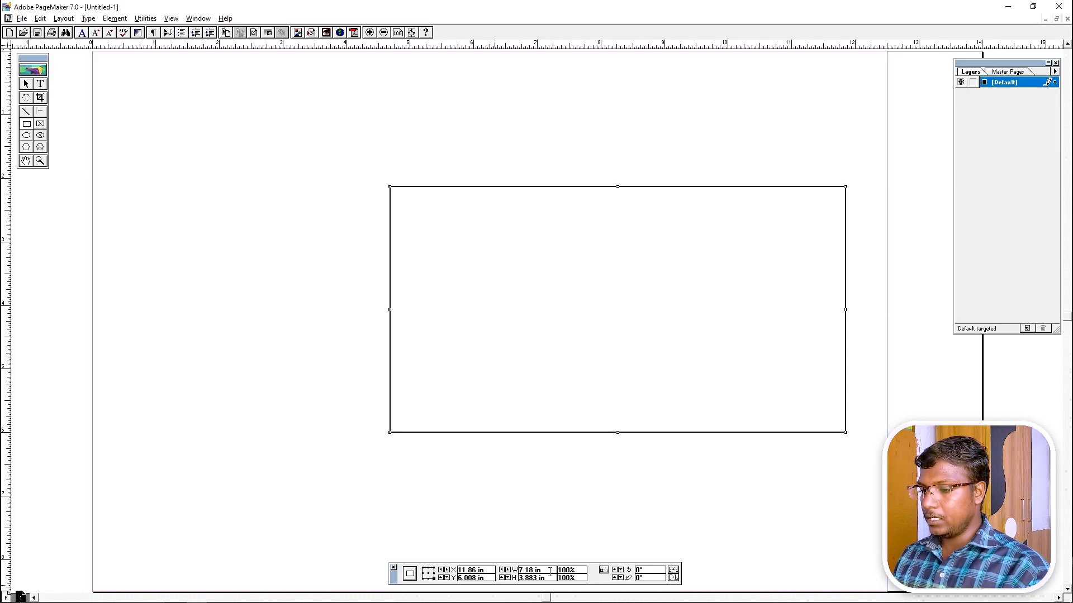
{"action": "double_click", "coordinate": [537, 570]}
{"action": "type", "text": "5.5"}
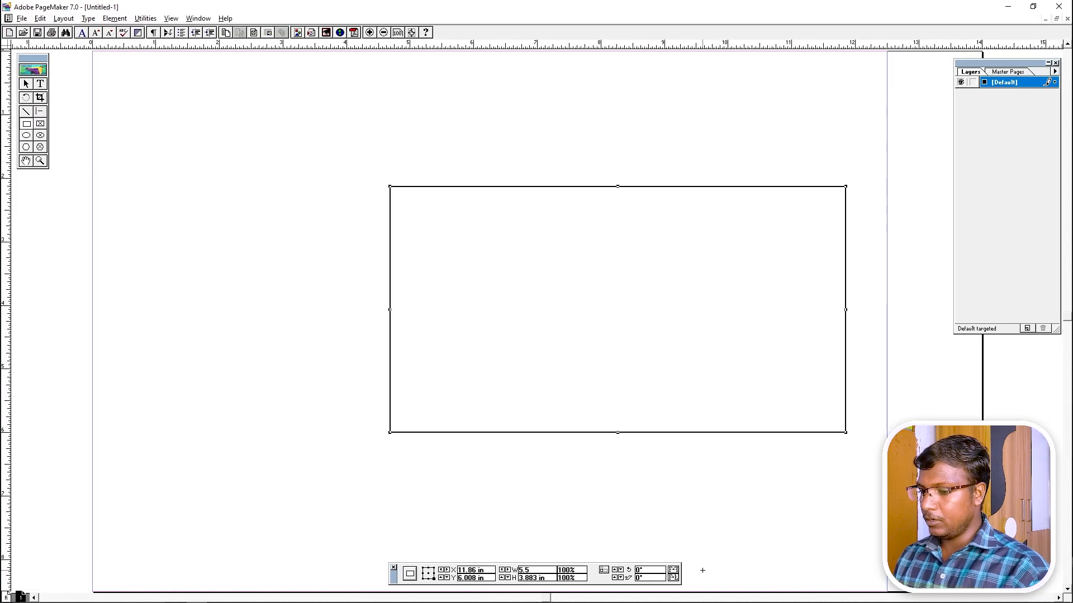
{"action": "key", "text": "Tab"}
{"action": "type", "text": "3."}
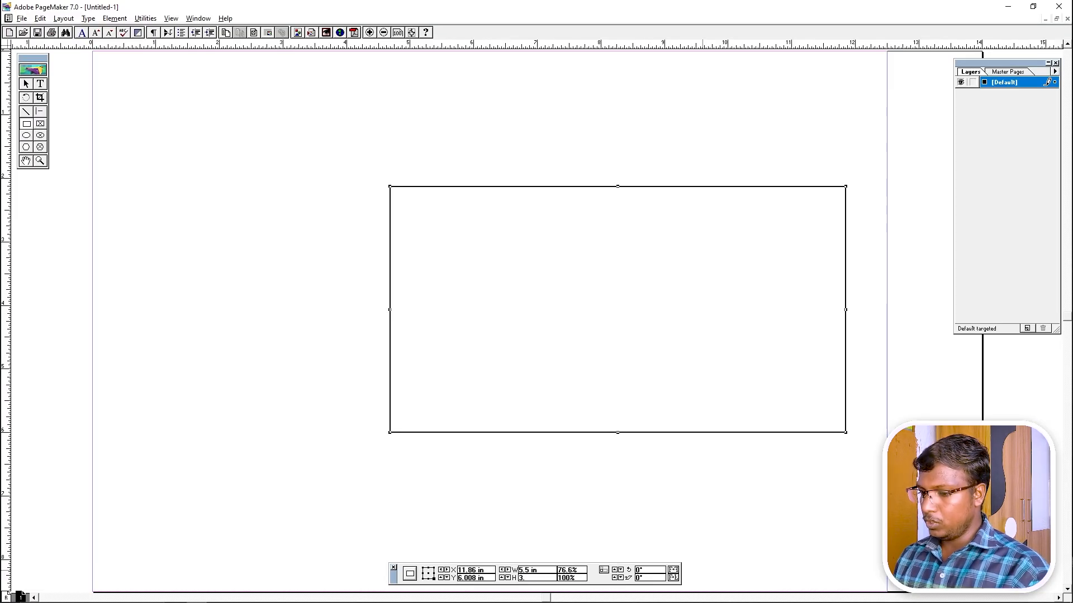
{"action": "type", "text": "5"}
{"action": "key", "text": "Return"}
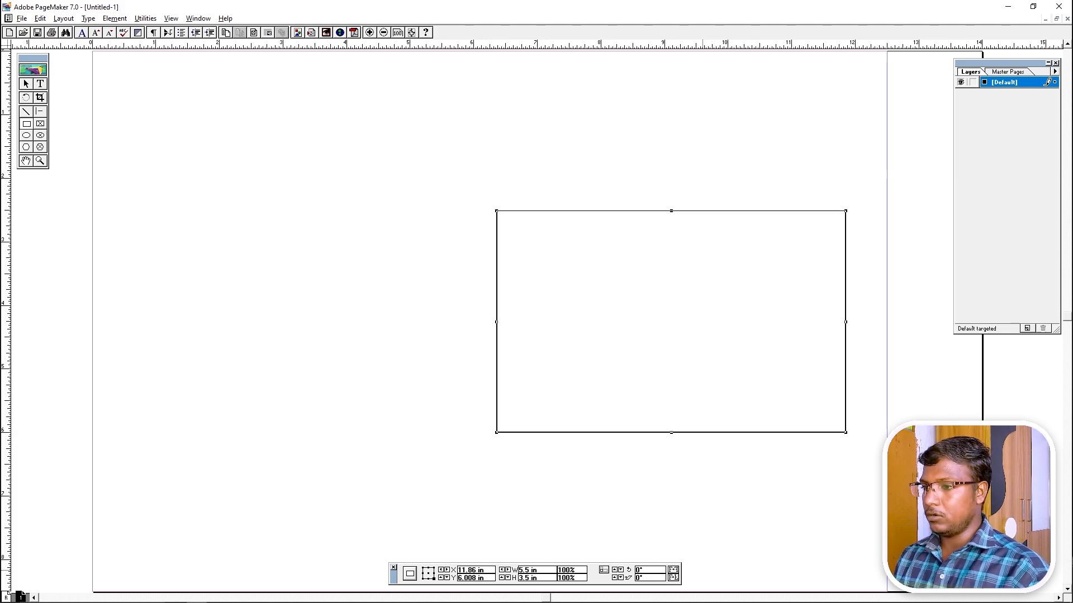
Move the rectangle slightly right and down against the right margin guide.
{"action": "left_click", "coordinate": [427, 318]}
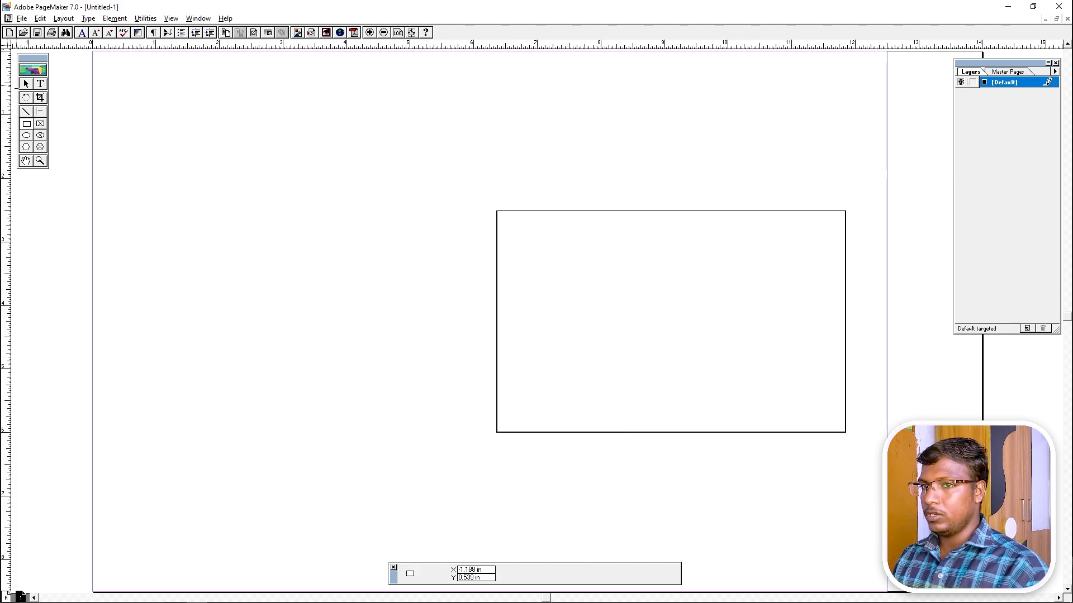
{"action": "left_click", "coordinate": [25, 84]}
{"action": "key", "text": "ctrl+space"}
{"action": "left_click_drag", "start_coordinate": [409, 163], "coordinate": [1020, 533]}
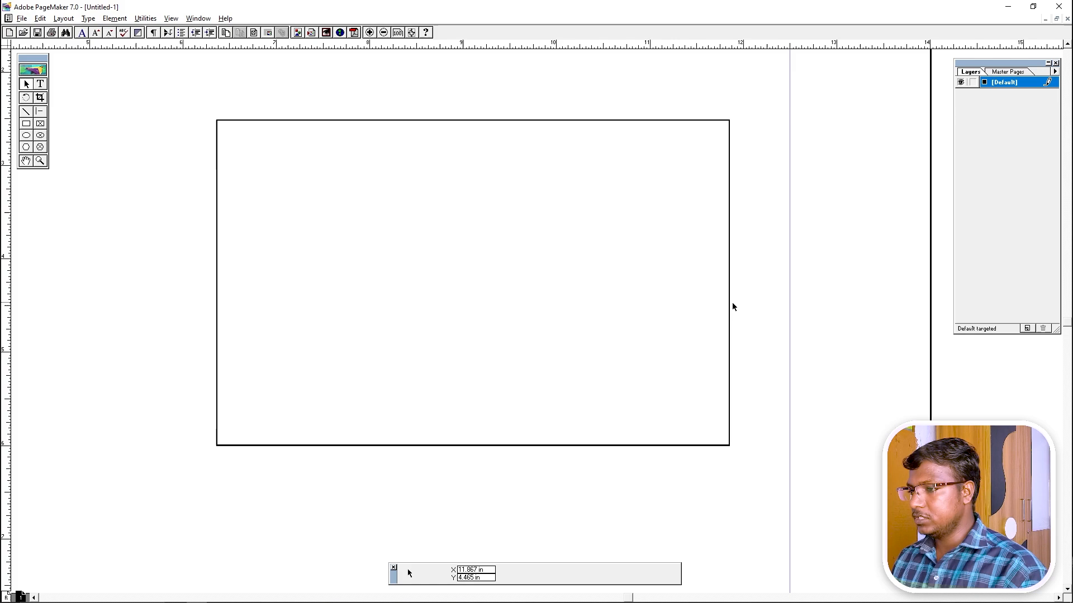
{"action": "left_click_drag", "start_coordinate": [729, 307], "coordinate": [786, 347]}
{"action": "left_click", "coordinate": [806, 397]}
Reselect the rectangle and nudge it up to sit at X 12.5 in, Y 5.833 in.
{"action": "key", "text": "ctrl+1"}
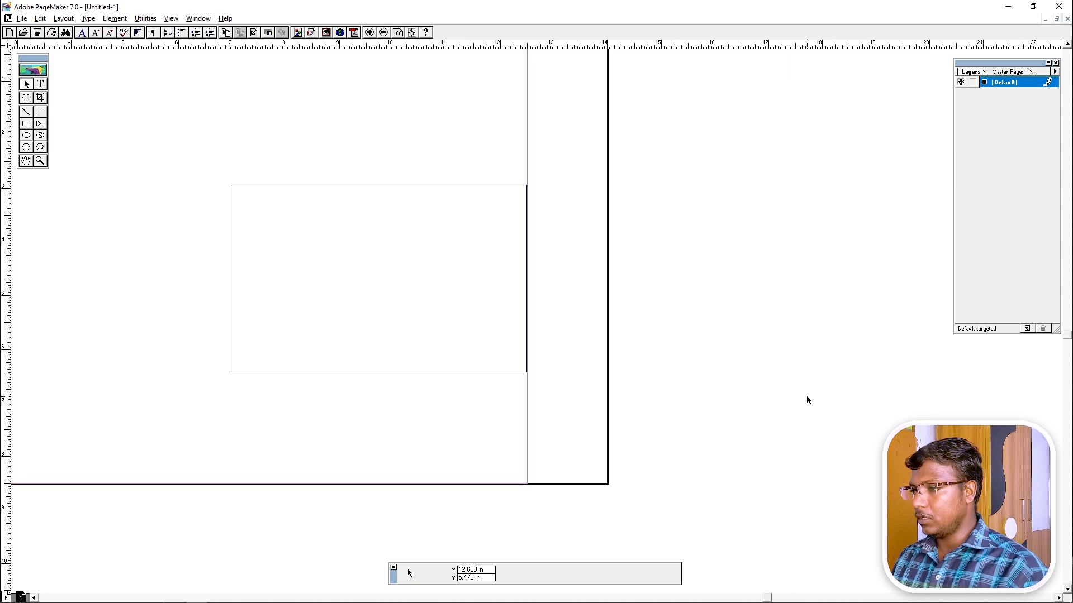
{"action": "key", "text": "ctrl+0"}
{"action": "key", "text": "ctrl+1"}
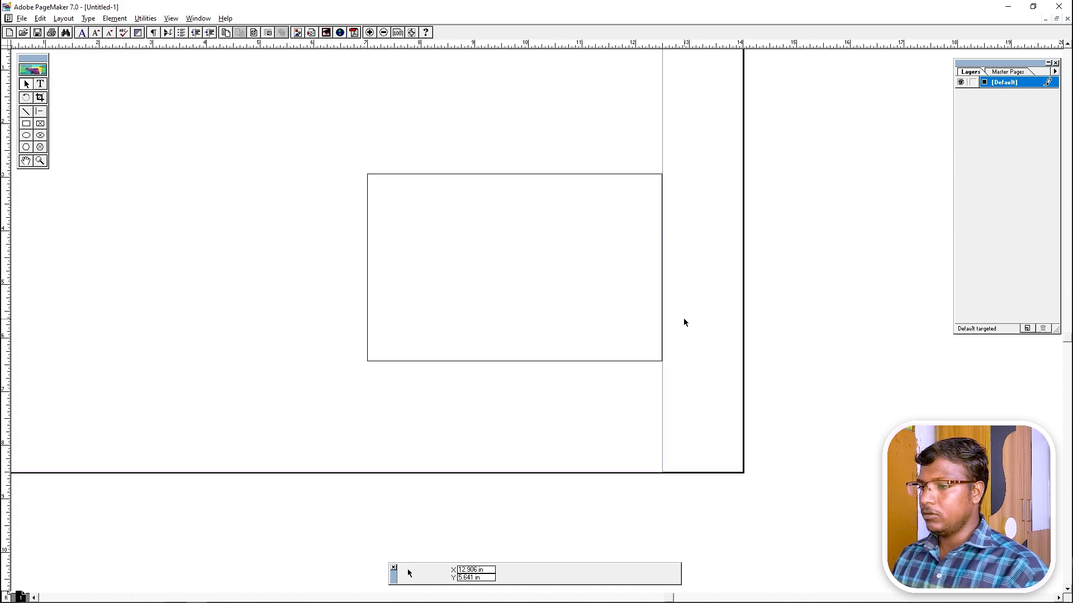
{"action": "key", "text": "ctrl+0"}
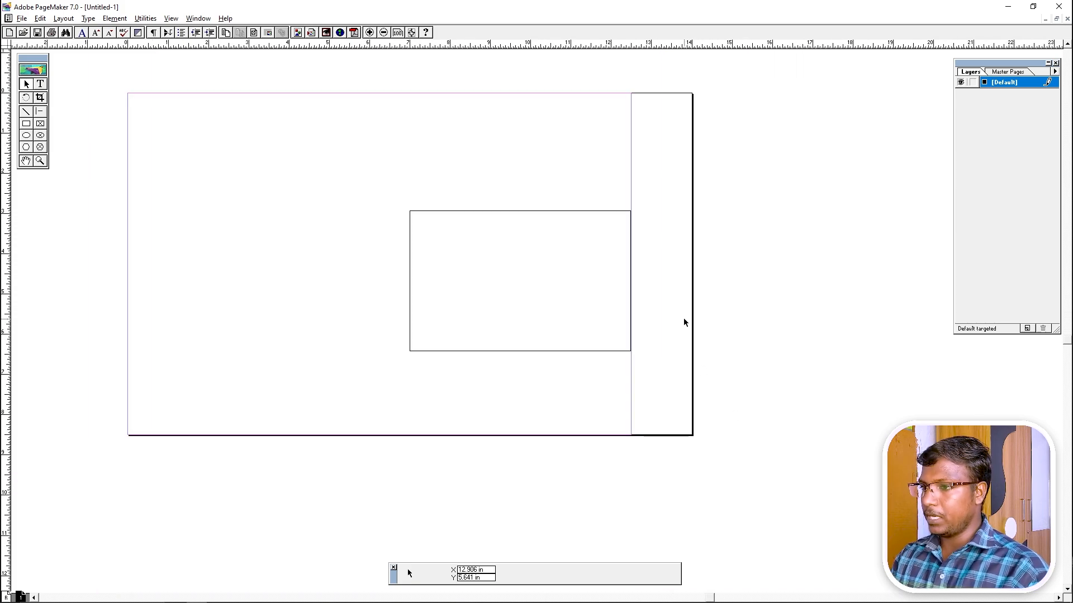
{"action": "left_click_drag", "start_coordinate": [719, 152], "coordinate": [571, 206]}
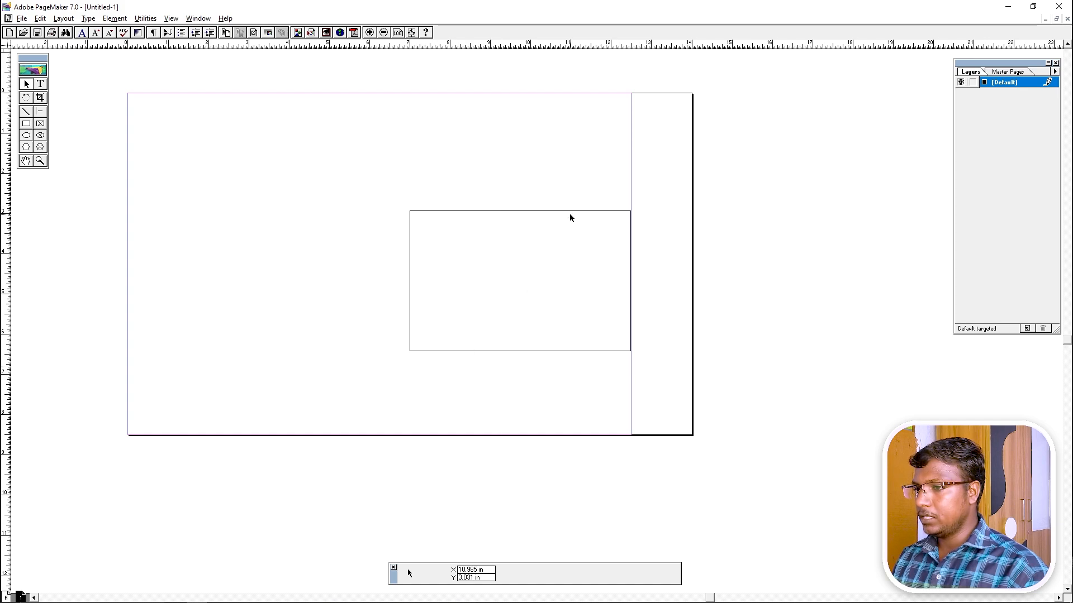
{"action": "left_click", "coordinate": [569, 211]}
{"action": "key", "text": "Up"}
{"action": "key", "text": "Up"}
{"action": "key", "text": "Up"}
{"action": "key", "text": "Up"}
{"action": "key", "text": "Up"}
{"action": "key", "text": "Up"}
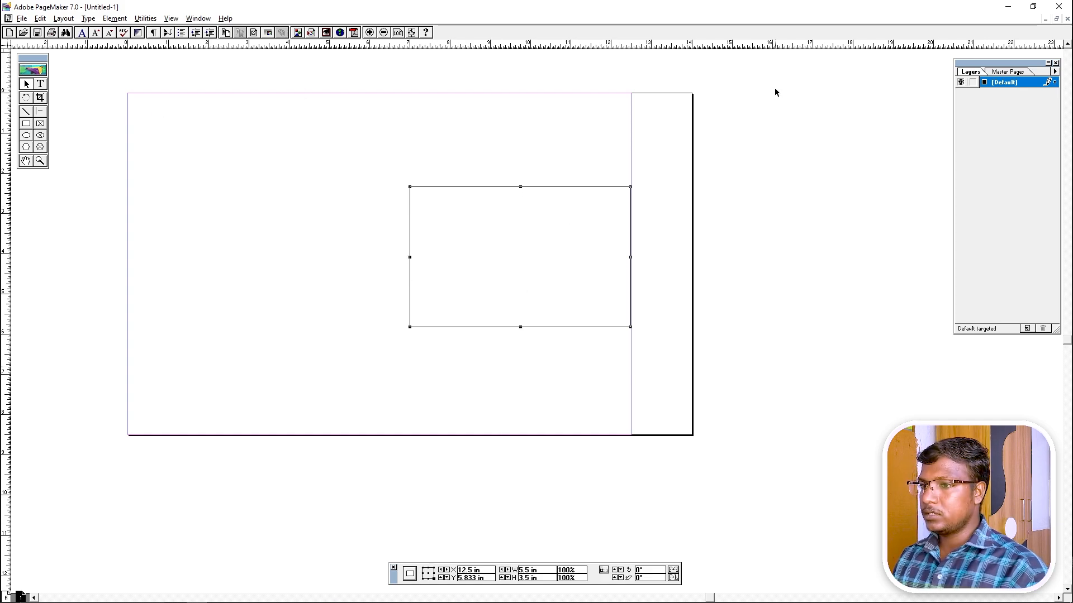
{"action": "left_click_drag", "start_coordinate": [689, 149], "coordinate": [376, 347]}
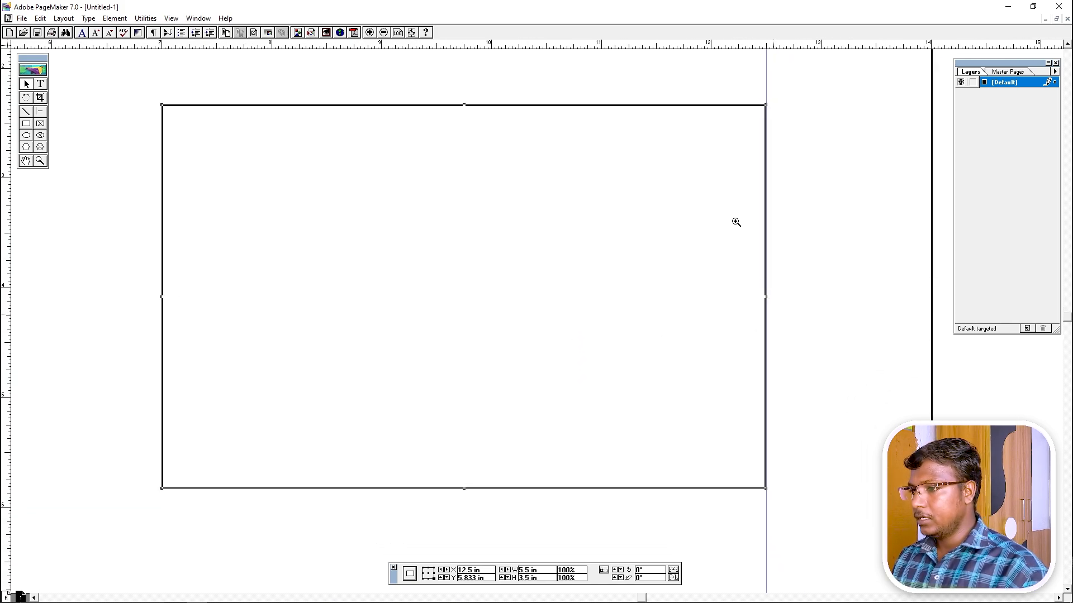
Apply a 5pt thick-thin double-line stroke to the rectangle and inspect its corner up close.
{"action": "left_click", "coordinate": [815, 309]}
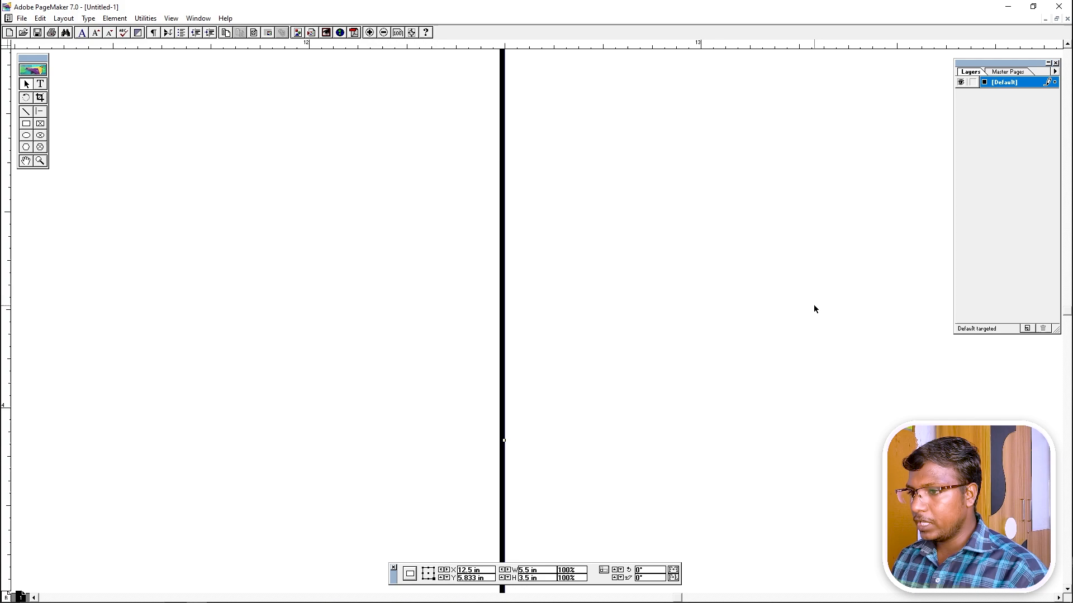
{"action": "left_click", "coordinate": [859, 315], "text": "ctrl"}
{"action": "left_click_drag", "start_coordinate": [553, 228], "coordinate": [324, 316]}
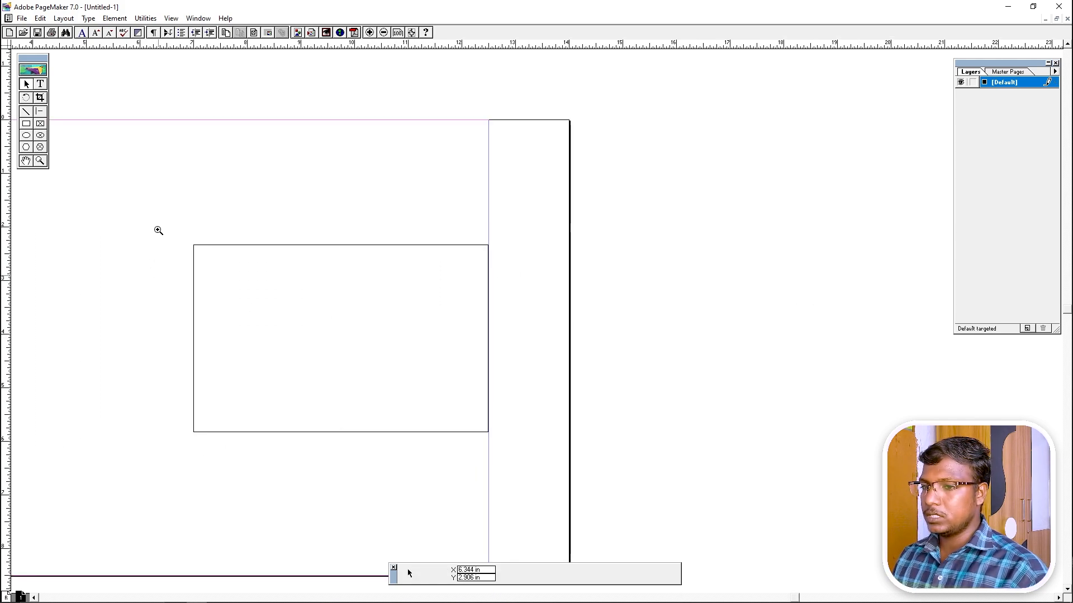
{"action": "left_click_drag", "start_coordinate": [158, 230], "coordinate": [509, 456]}
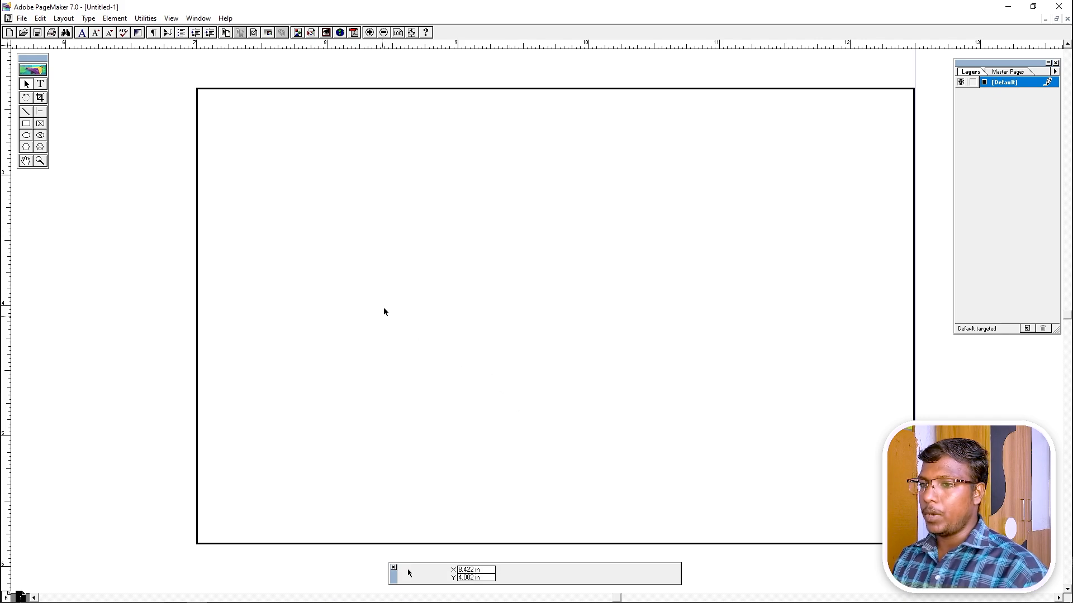
{"action": "left_click", "coordinate": [317, 88]}
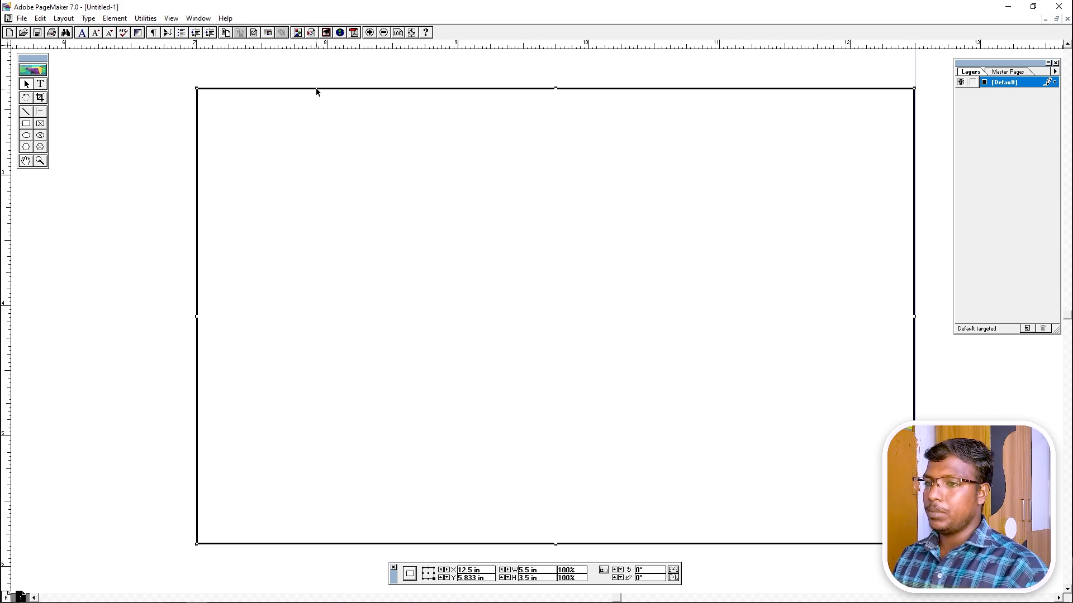
{"action": "left_click", "coordinate": [114, 18]}
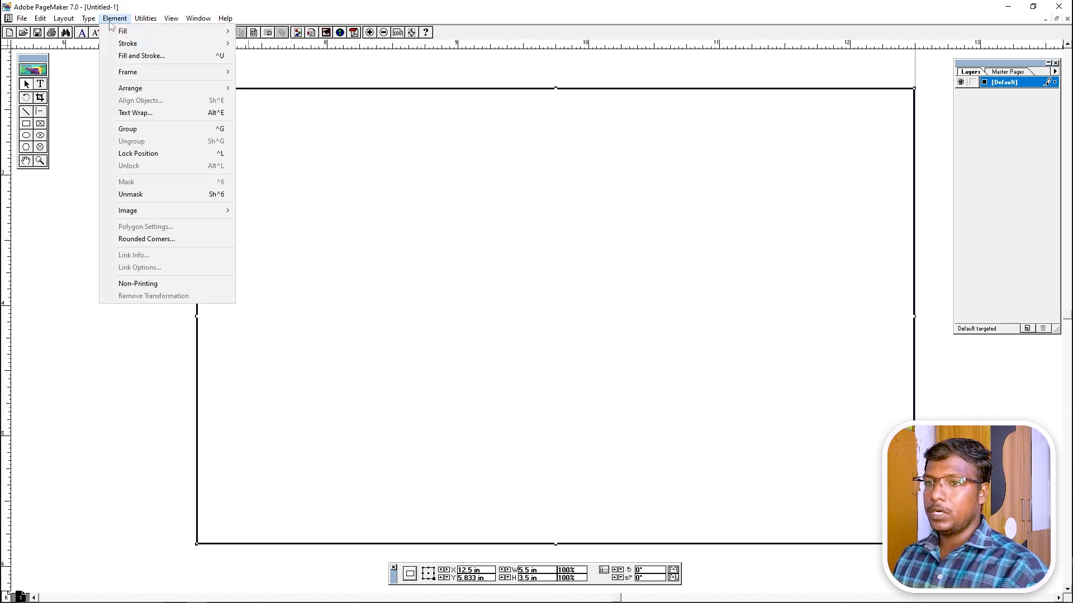
{"action": "mouse_move", "coordinate": [134, 46]}
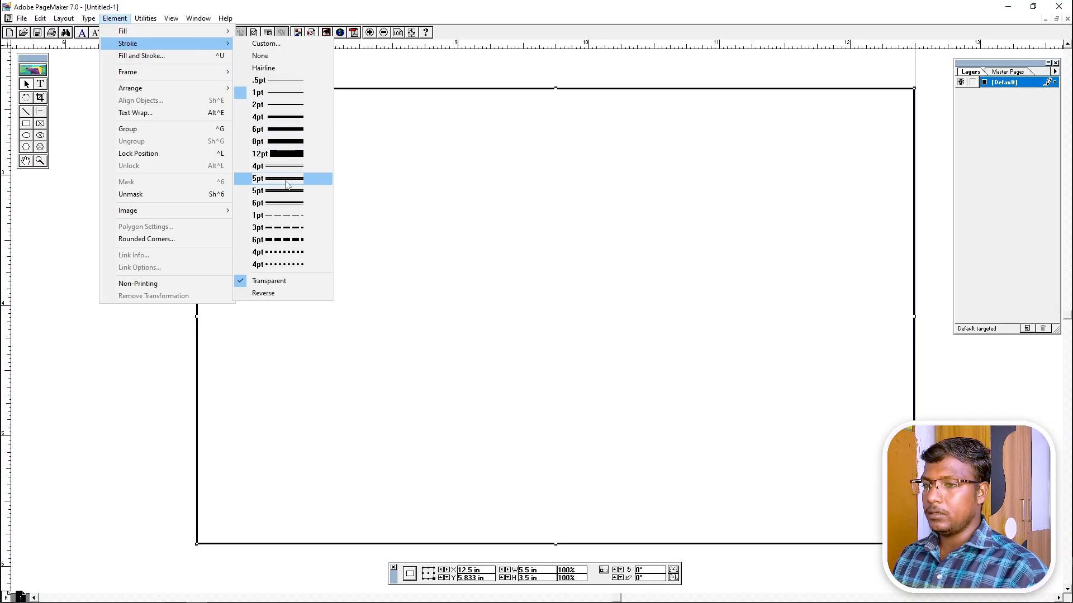
{"action": "left_click", "coordinate": [298, 180]}
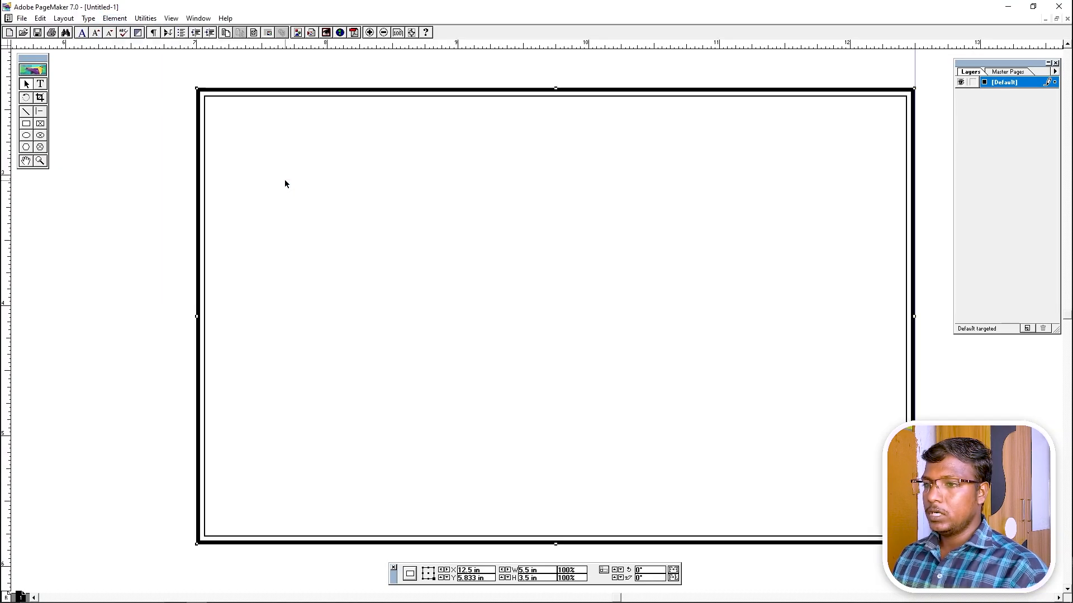
{"action": "left_click_drag", "start_coordinate": [249, 82], "coordinate": [191, 150]}
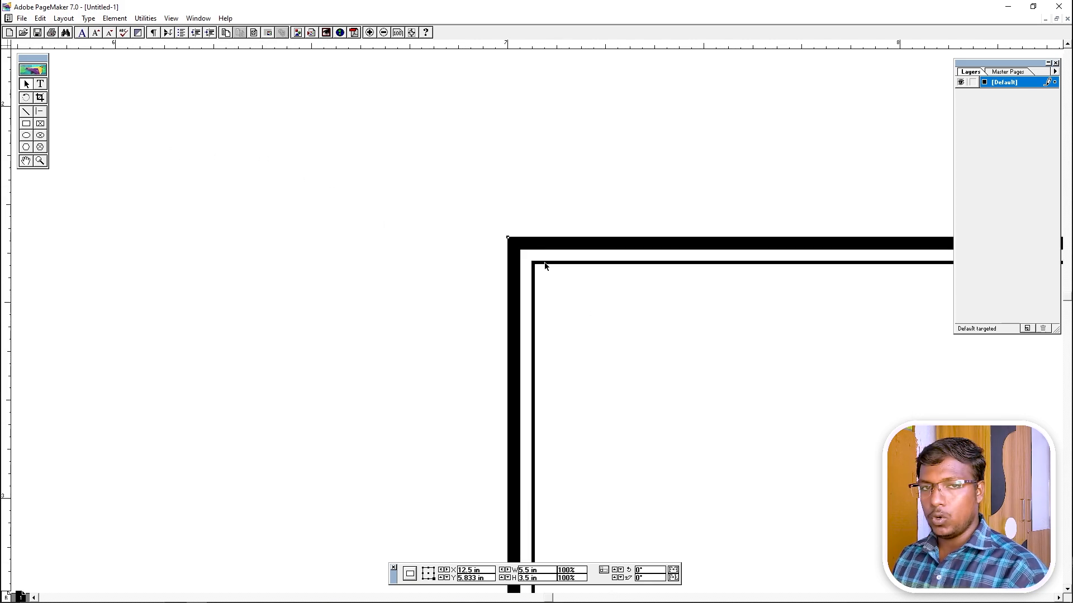
{"action": "key", "text": "ctrl+1"}
{"action": "left_click_drag", "start_coordinate": [474, 271], "coordinate": [841, 510]}
{"action": "left_click_drag", "start_coordinate": [663, 420], "coordinate": [596, 378]}
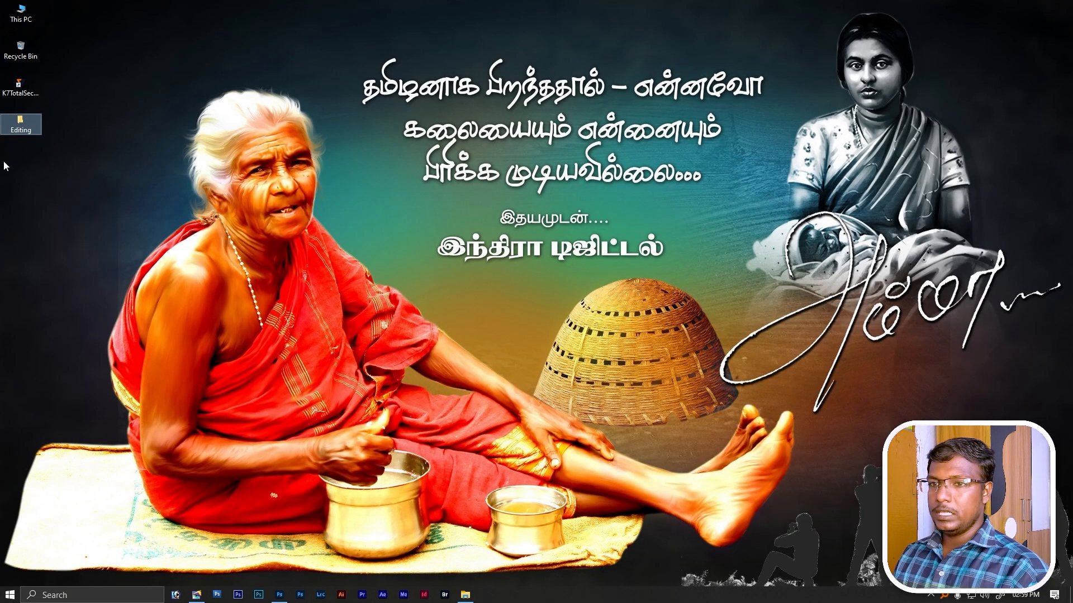
Open the first sample card from the Editing folder, then minimise Explorer and return to PageMaker.
{"action": "left_click", "coordinate": [21, 124]}
{"action": "double_click", "coordinate": [19, 128]}
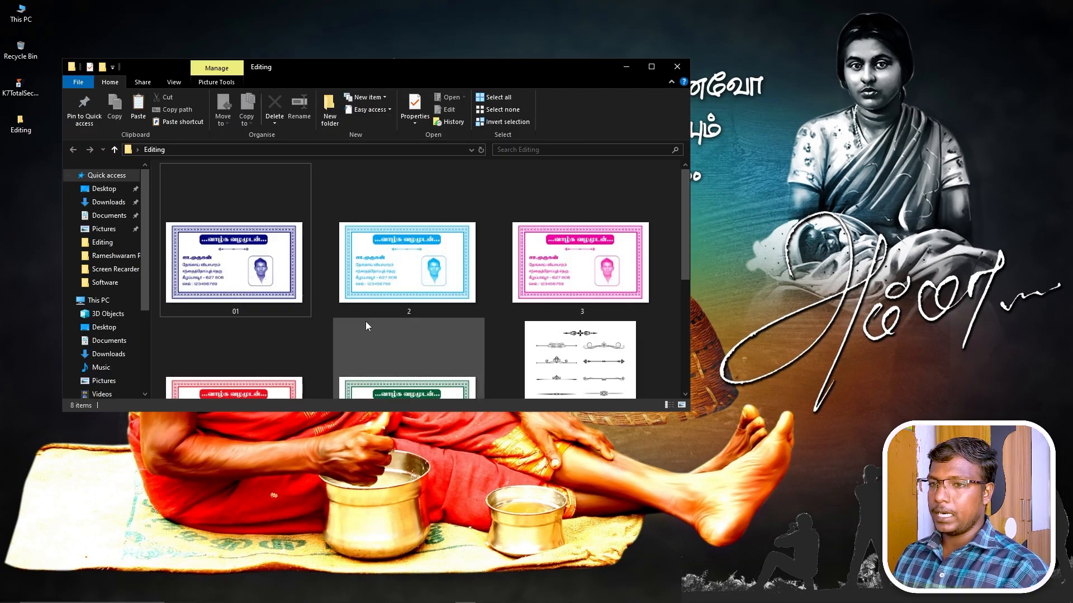
{"action": "double_click", "coordinate": [268, 304]}
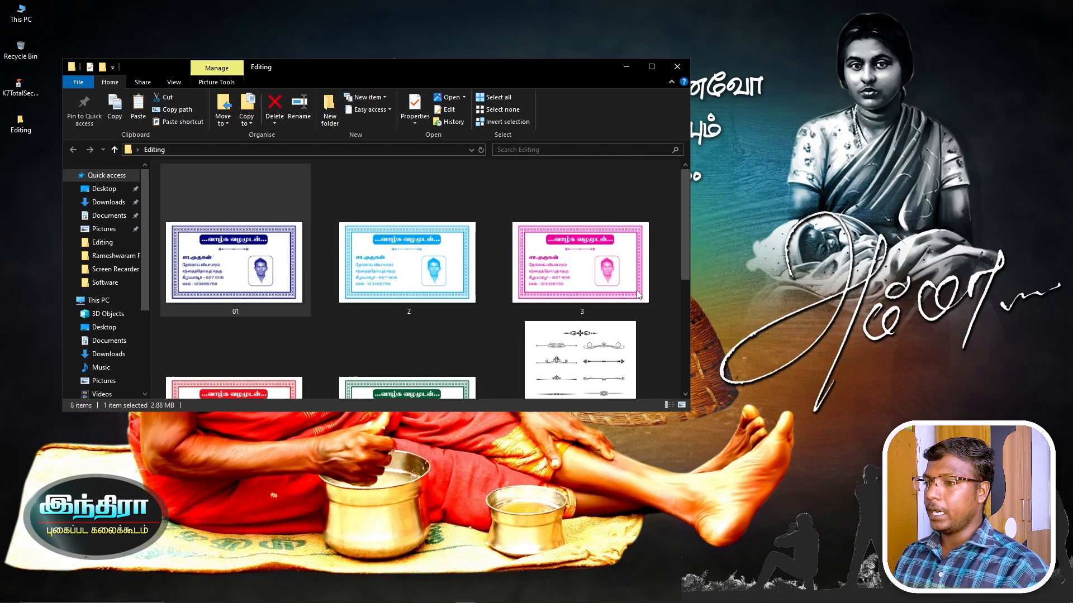
{"action": "left_click", "coordinate": [627, 66]}
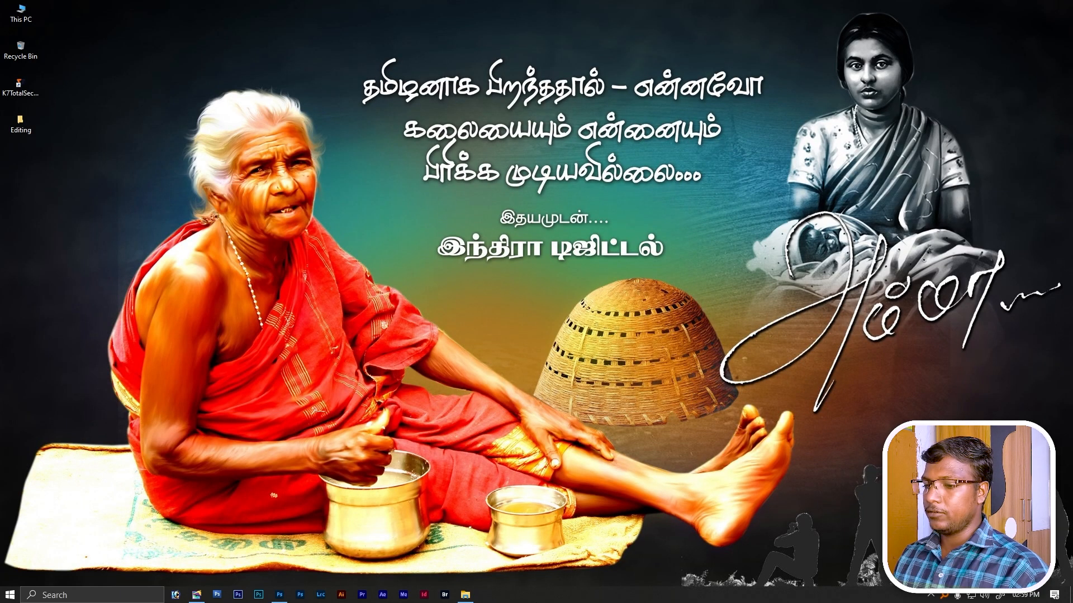
{"action": "left_click", "coordinate": [196, 595]}
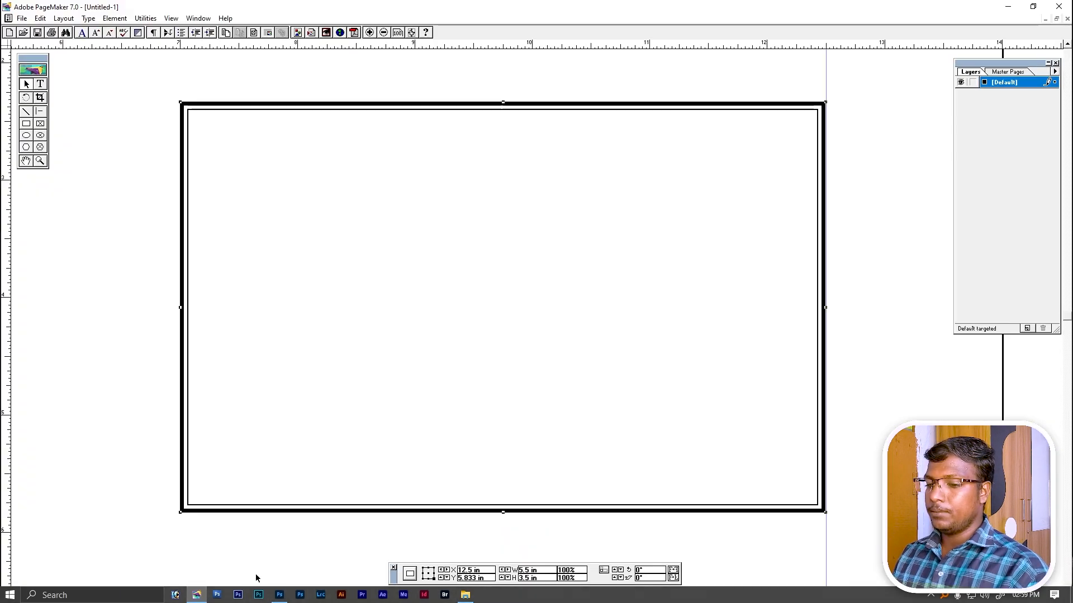
Draw a text frame above the card, type 'sdsdsdsdfgfgf', and select it for a font change.
{"action": "left_click", "coordinate": [41, 84]}
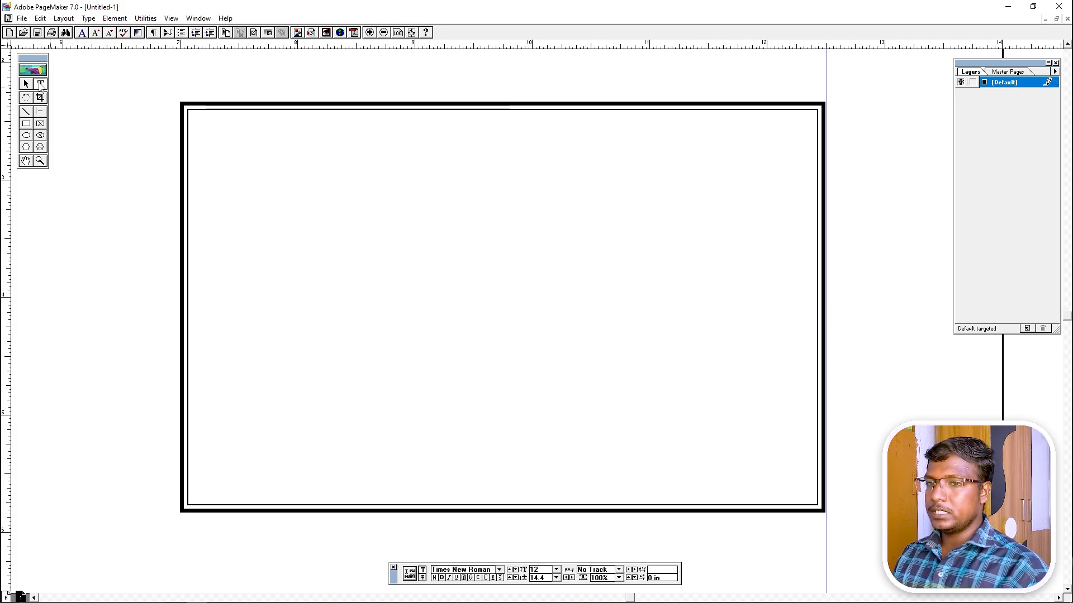
{"action": "left_click_drag", "start_coordinate": [232, 125], "coordinate": [247, 222]}
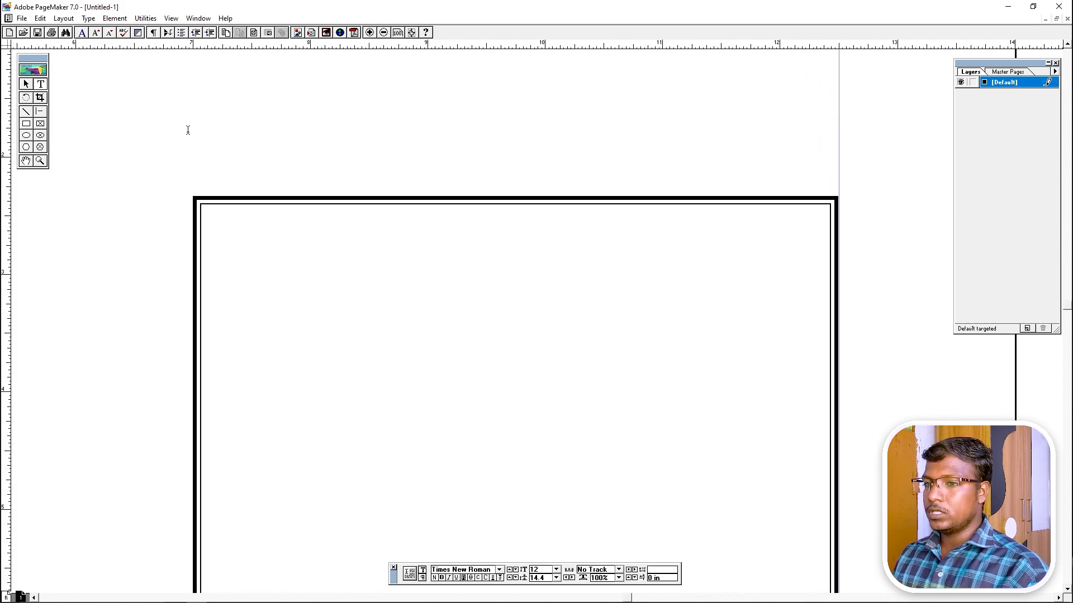
{"action": "left_click_drag", "start_coordinate": [187, 132], "coordinate": [833, 186]}
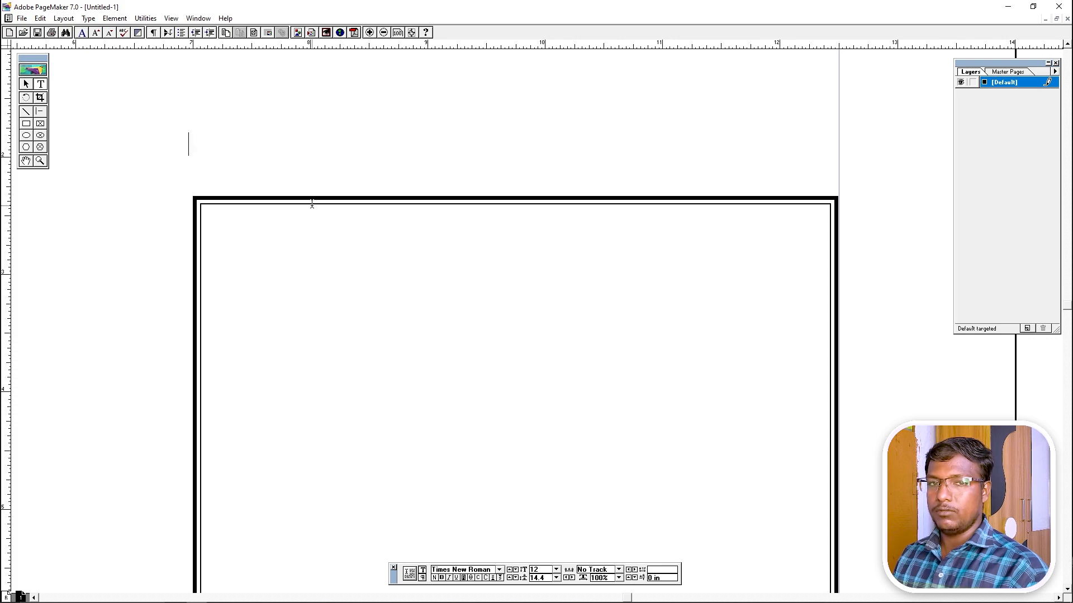
{"action": "type", "text": "sdsdsdsd"}
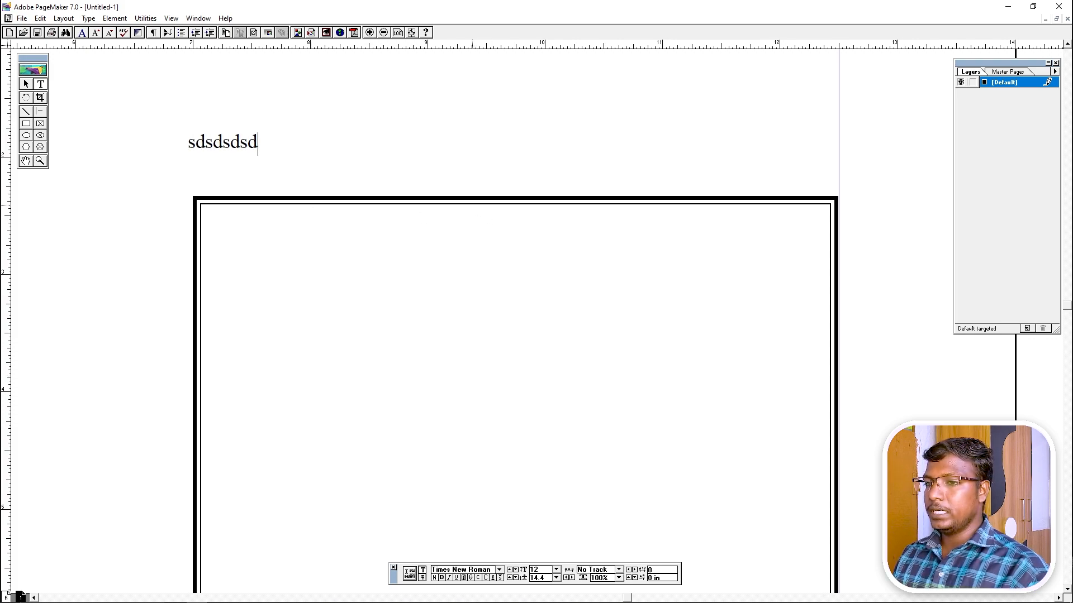
{"action": "type", "text": "fgfgf"}
{"action": "key", "text": "ctrl+a"}
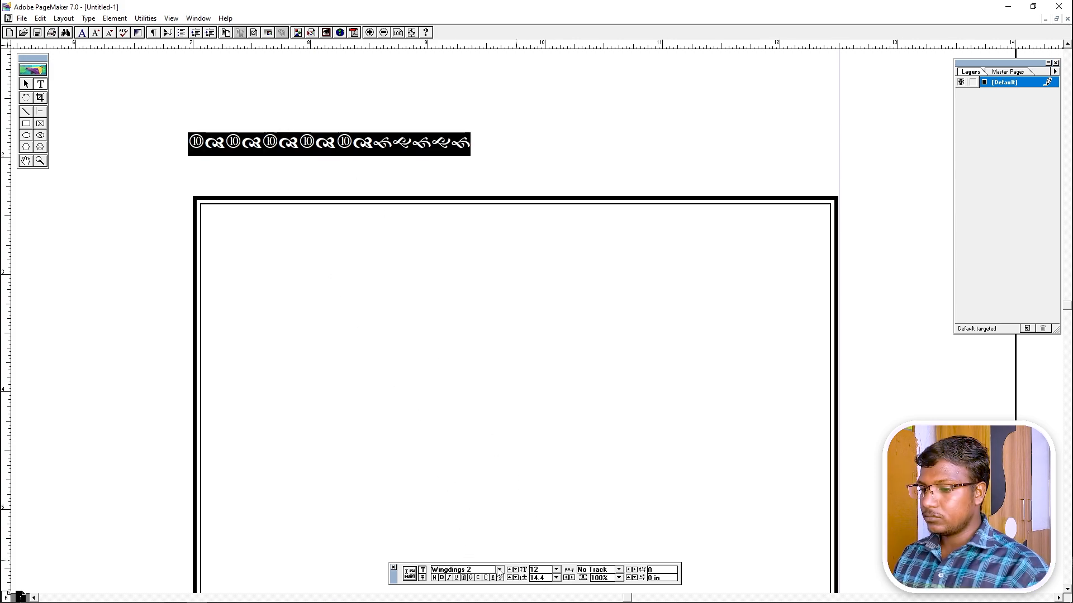
{"action": "left_click", "coordinate": [499, 570]}
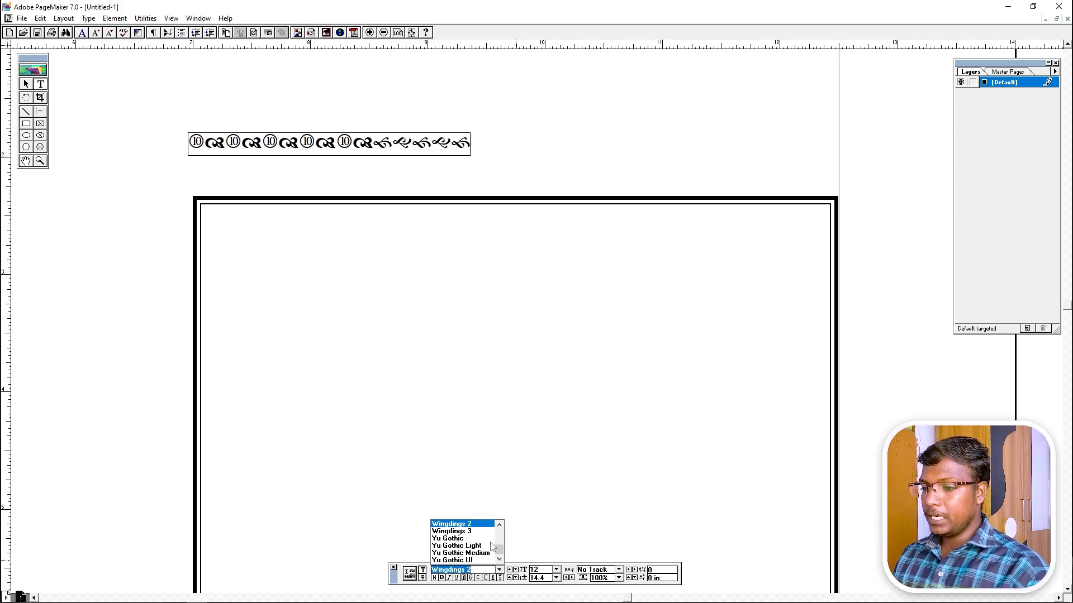
{"action": "scroll", "coordinate": [484, 540], "scroll_direction": "up", "scroll_amount": 1}
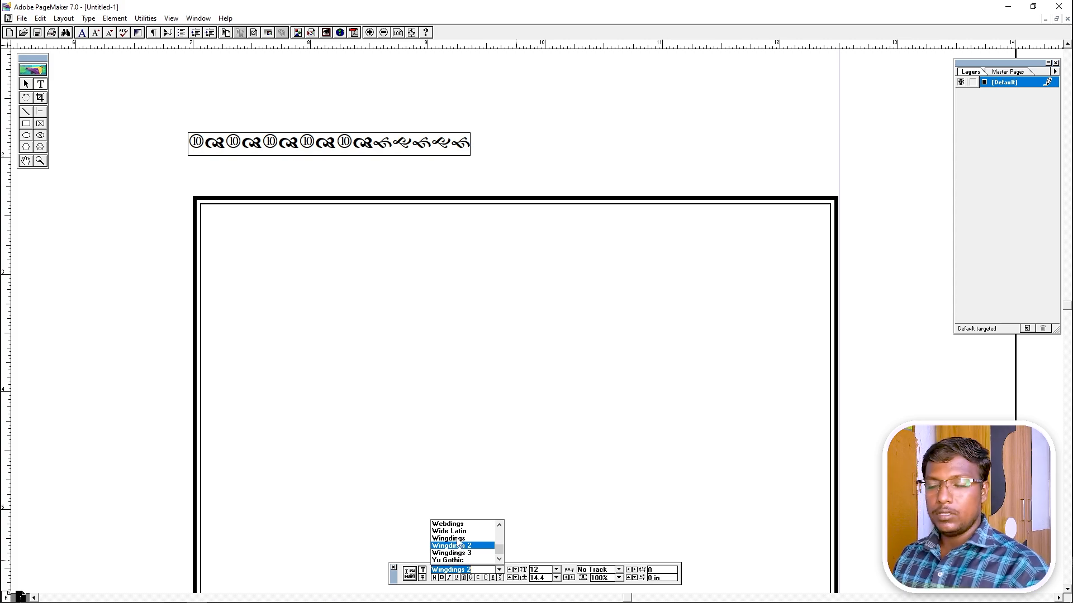
Study the 01 sample card image in Photos, then go back to PageMaker.
{"action": "key", "text": "alt+Tab"}
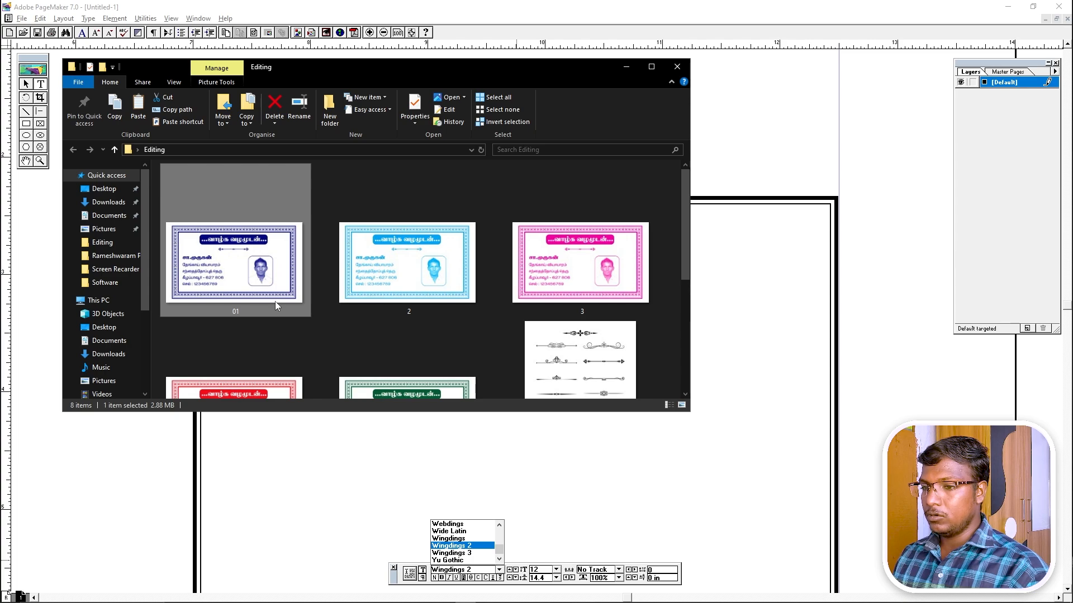
{"action": "double_click", "coordinate": [275, 301]}
{"action": "scroll", "coordinate": [354, 81], "scroll_direction": "up", "scroll_amount": 2}
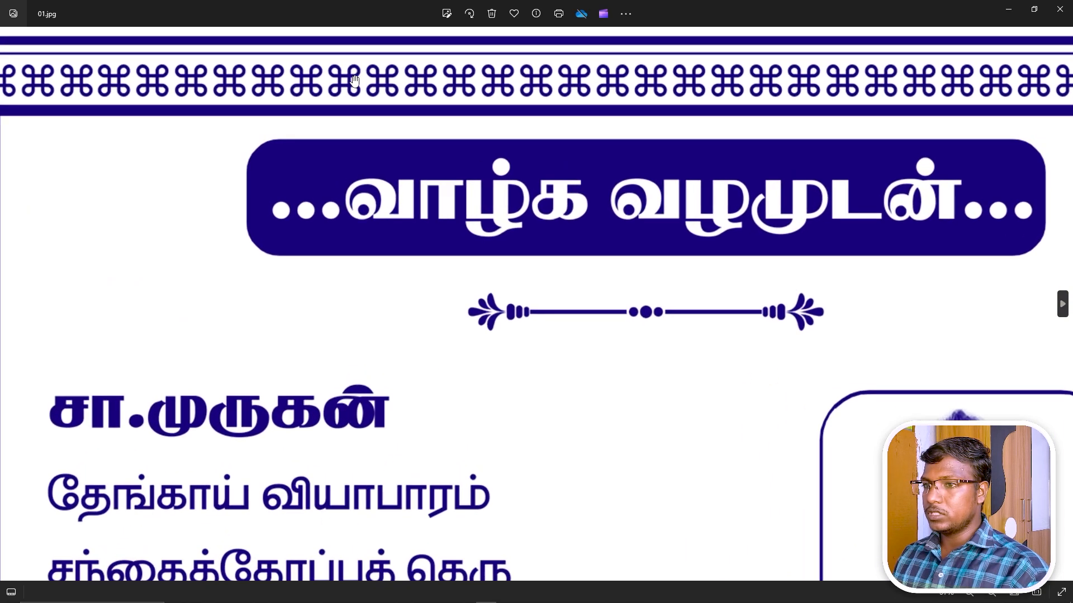
{"action": "scroll", "coordinate": [355, 81], "scroll_direction": "up", "scroll_amount": 2}
{"action": "left_click_drag", "start_coordinate": [355, 81], "coordinate": [525, 294]}
{"action": "left_click", "coordinate": [1059, 9]}
{"action": "key", "text": "alt+Tab"}
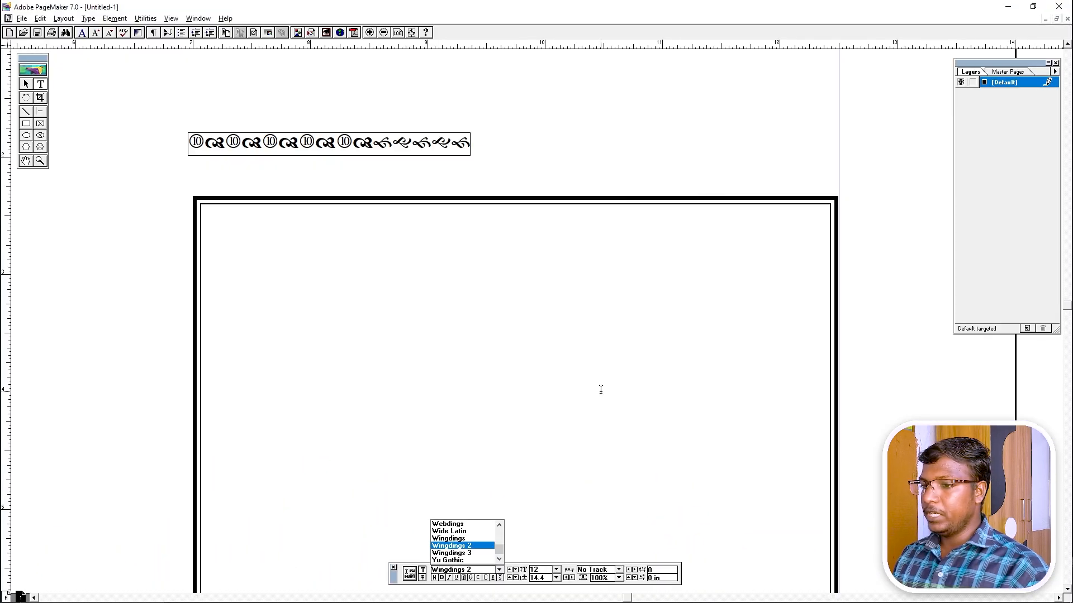
Set the text to Wingdings 2, type trial ornament glyphs, and delete all but the first.
{"action": "left_click", "coordinate": [467, 546]}
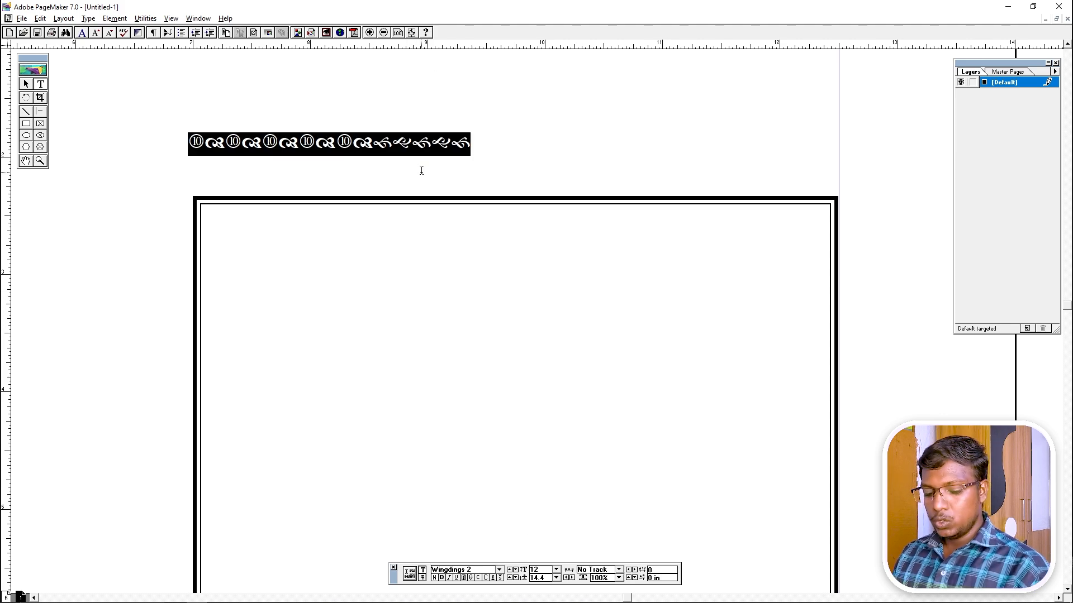
{"action": "type", "text": "asd"}
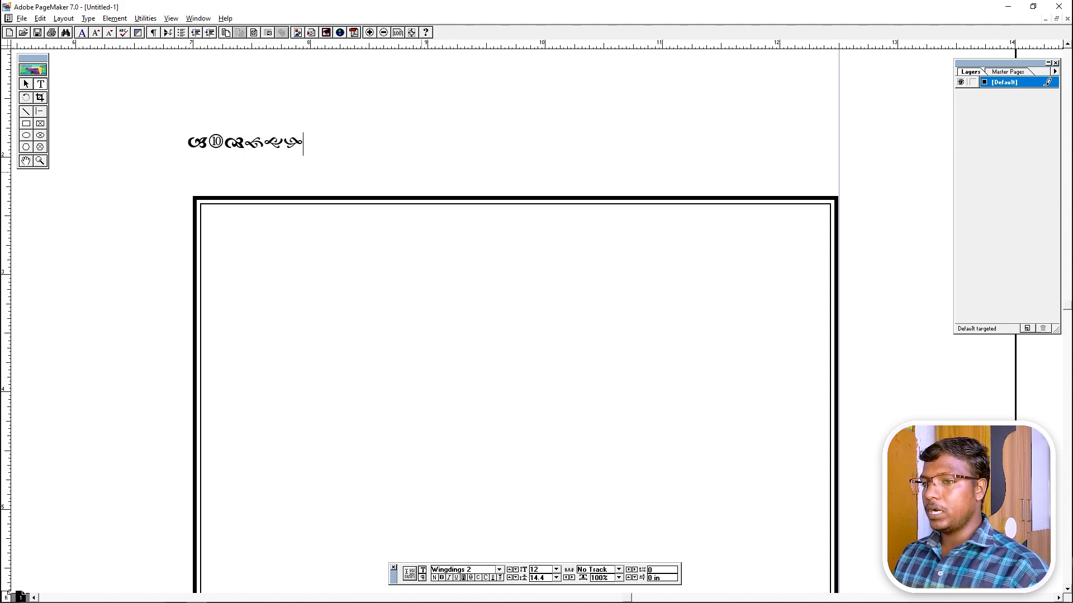
{"action": "type", "text": "jkl"}
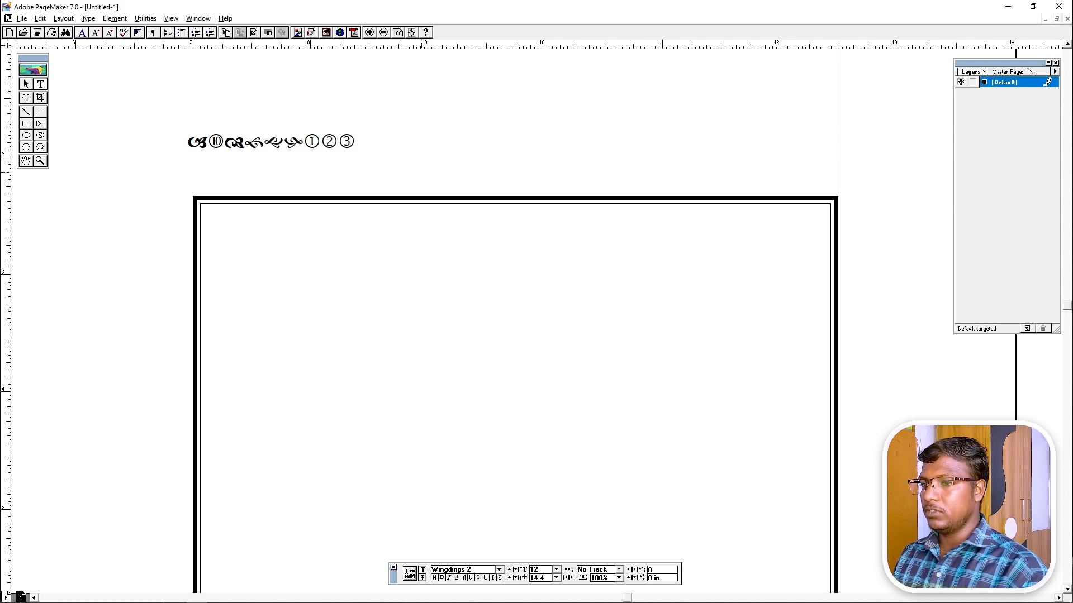
{"action": "type", "text": "poiuyt"}
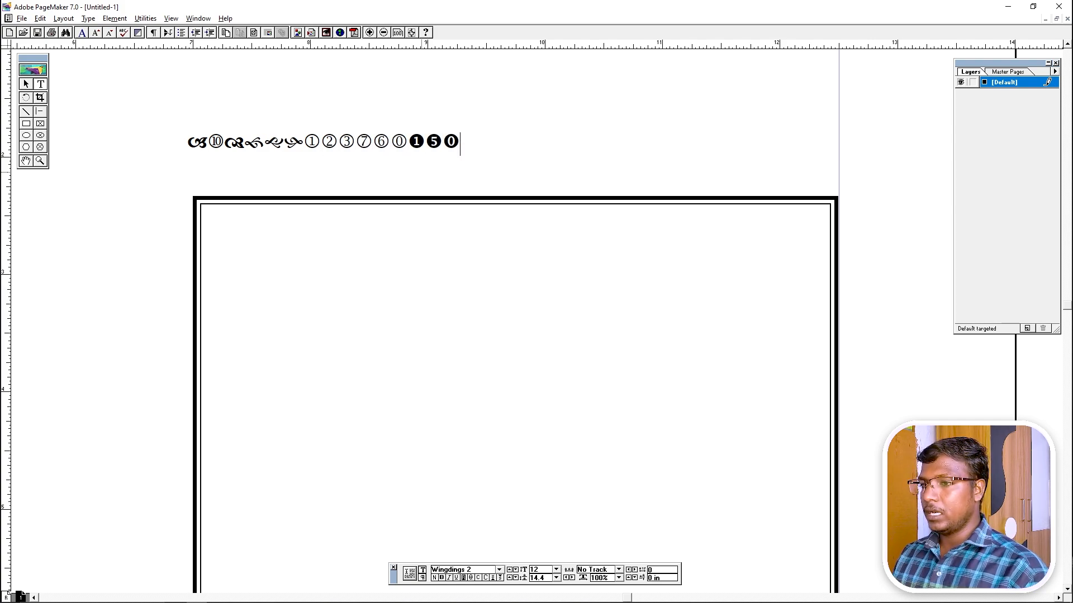
{"action": "type", "text": "mncvx"}
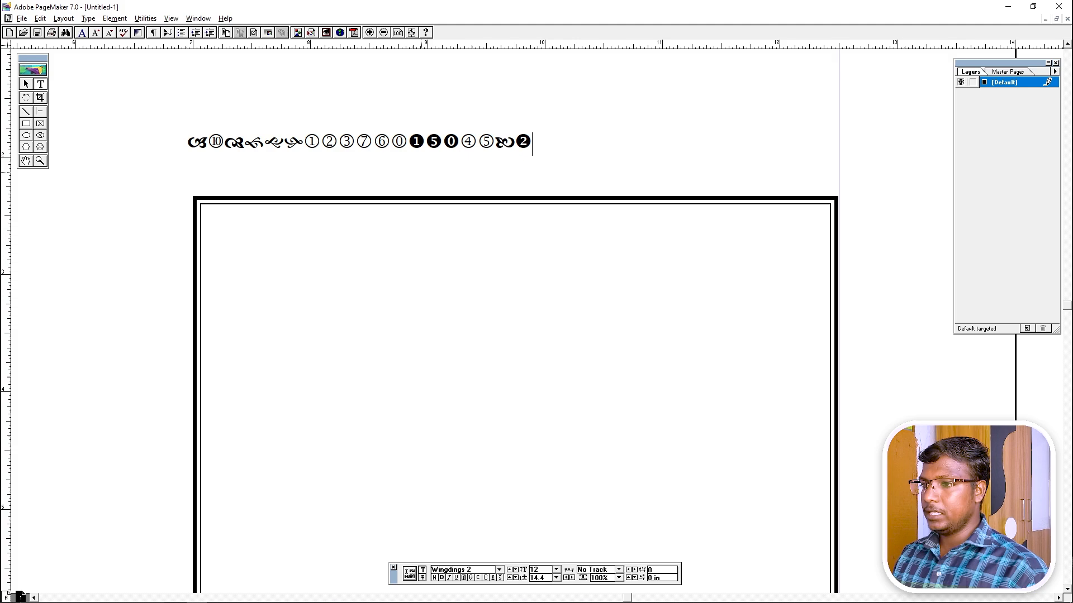
{"action": "type", "text": "zxcss"}
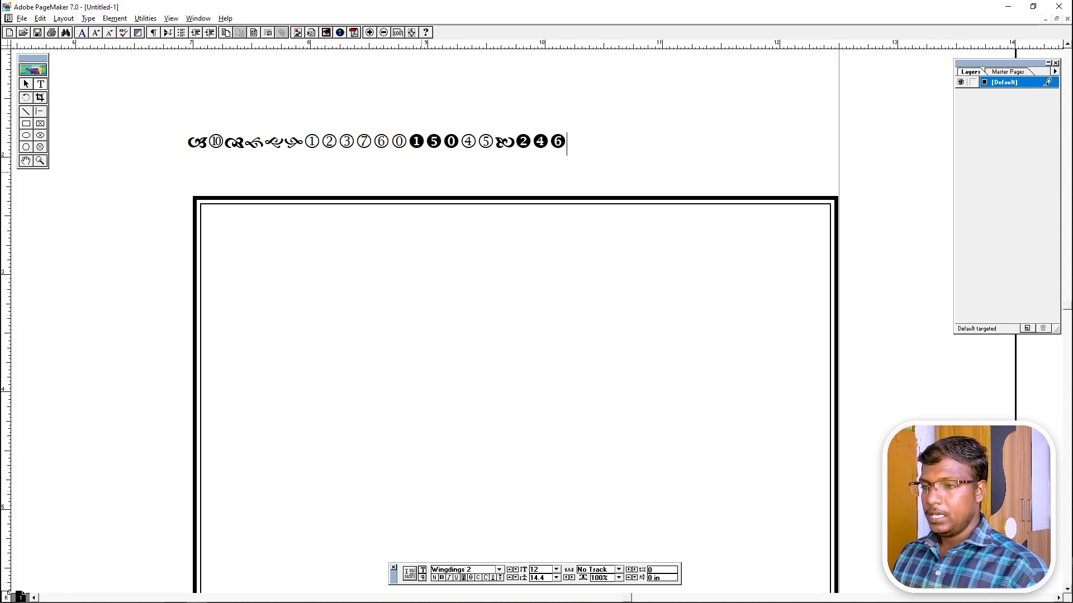
{"action": "type", "text": "xzxzzzz"}
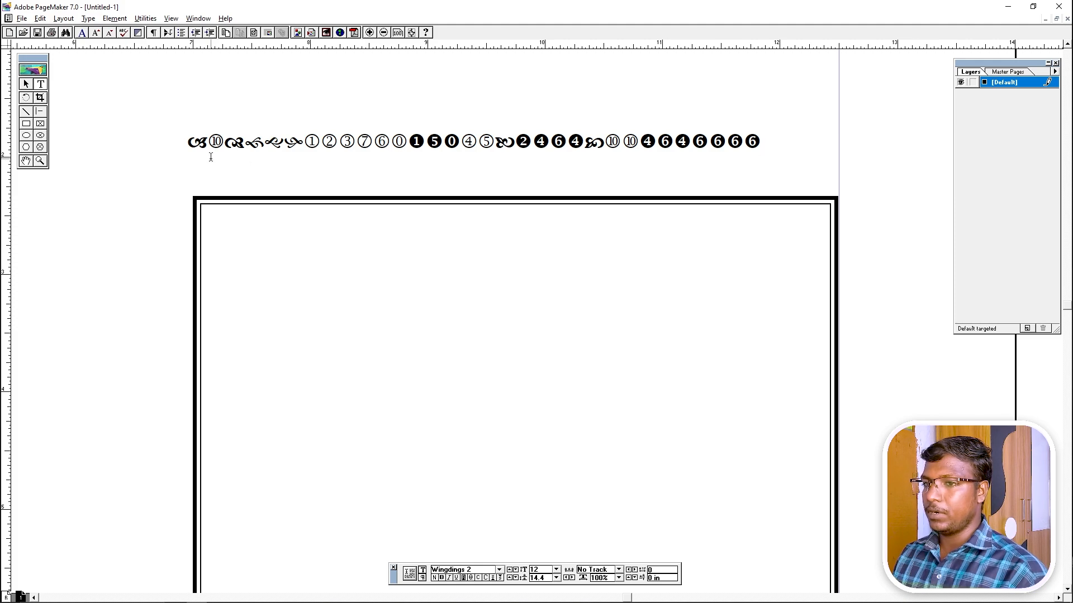
{"action": "left_click_drag", "start_coordinate": [207, 146], "coordinate": [760, 144]}
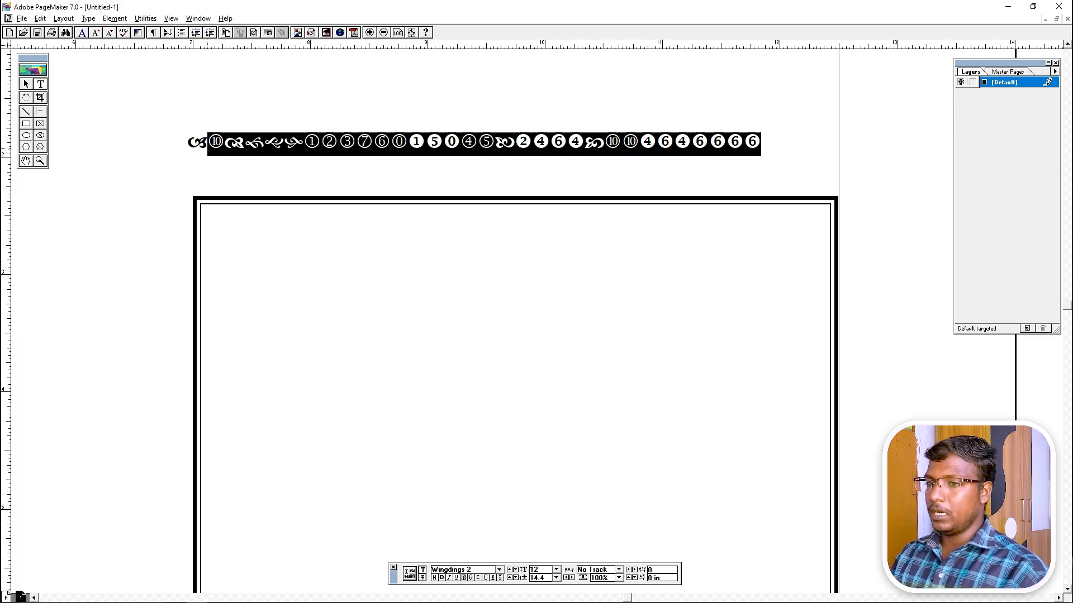
{"action": "key", "text": "BackSpace"}
Replace the glyphs with a row of repeated 'a' scroll ornaments and select the text block.
{"action": "key", "text": "ctrl+a"}
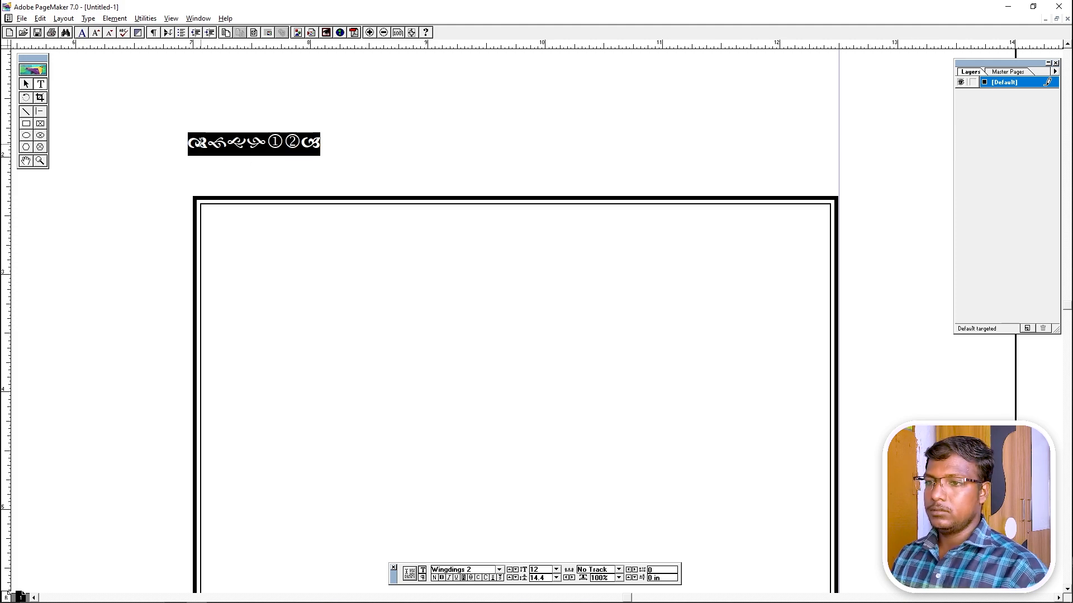
{"action": "type", "text": "aaa"}
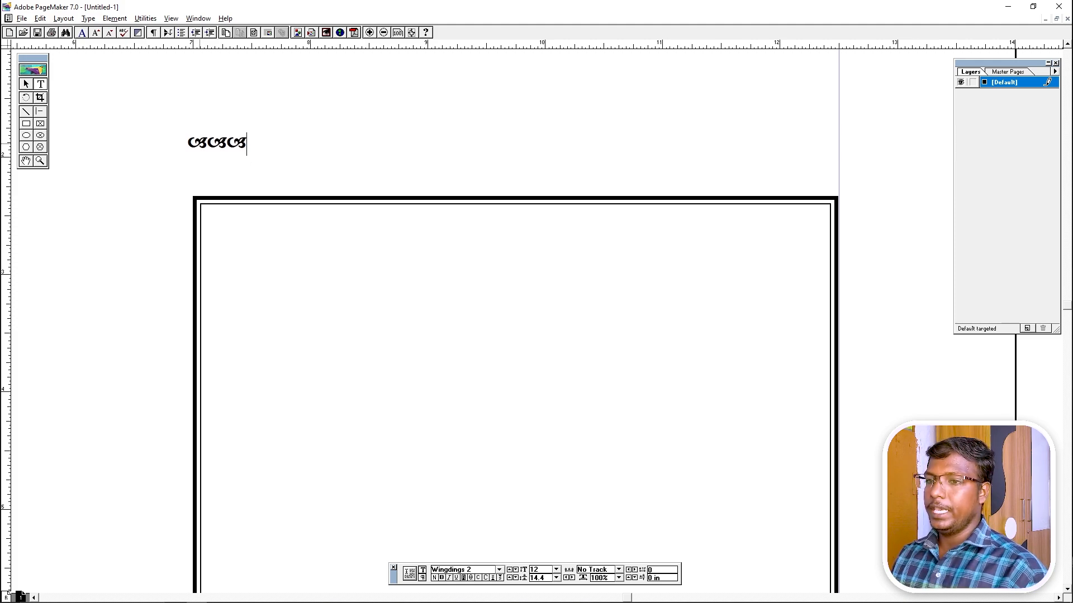
{"action": "type", "text": "aaaaaaaaaaaaaaaaaaaaaaaaaaaaaa"}
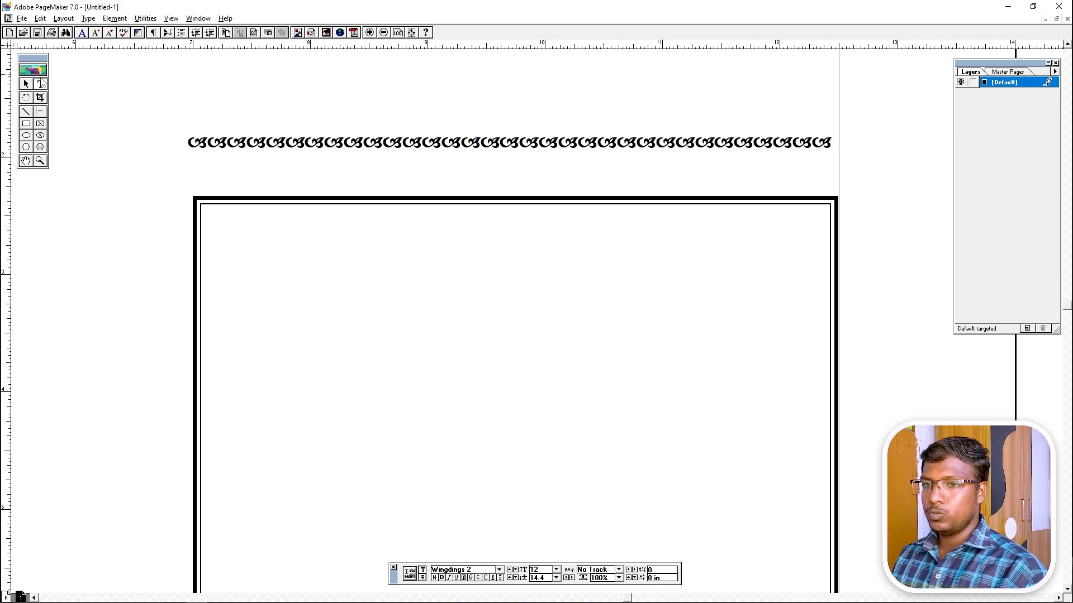
{"action": "left_click", "coordinate": [27, 84]}
{"action": "left_click", "coordinate": [308, 146]}
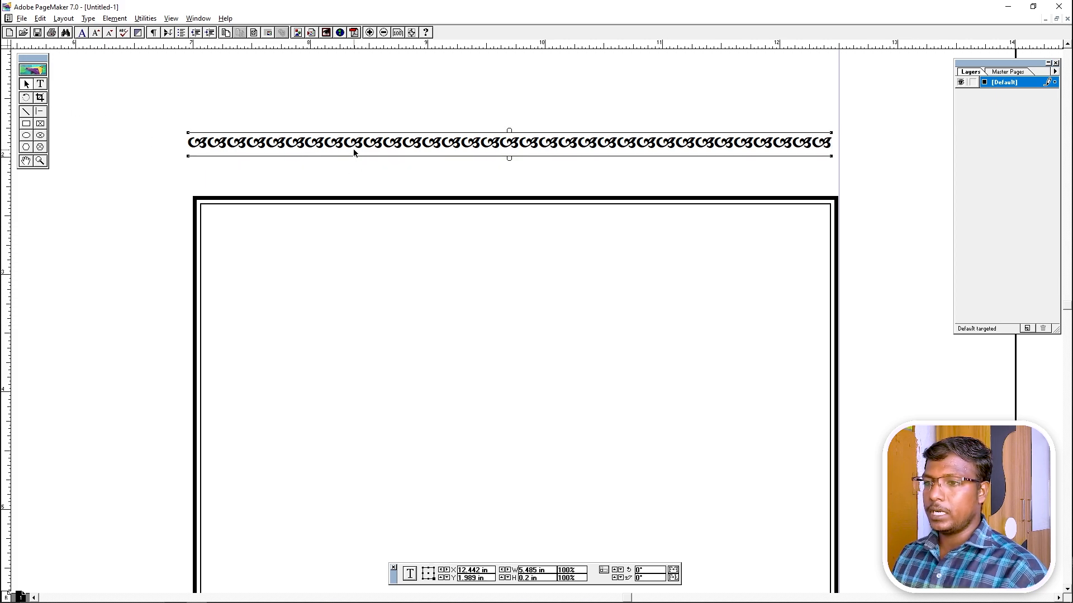
Move the ornament row into the border's top and narrow it to end at the inner line.
{"action": "left_click_drag", "start_coordinate": [353, 152], "coordinate": [370, 226]}
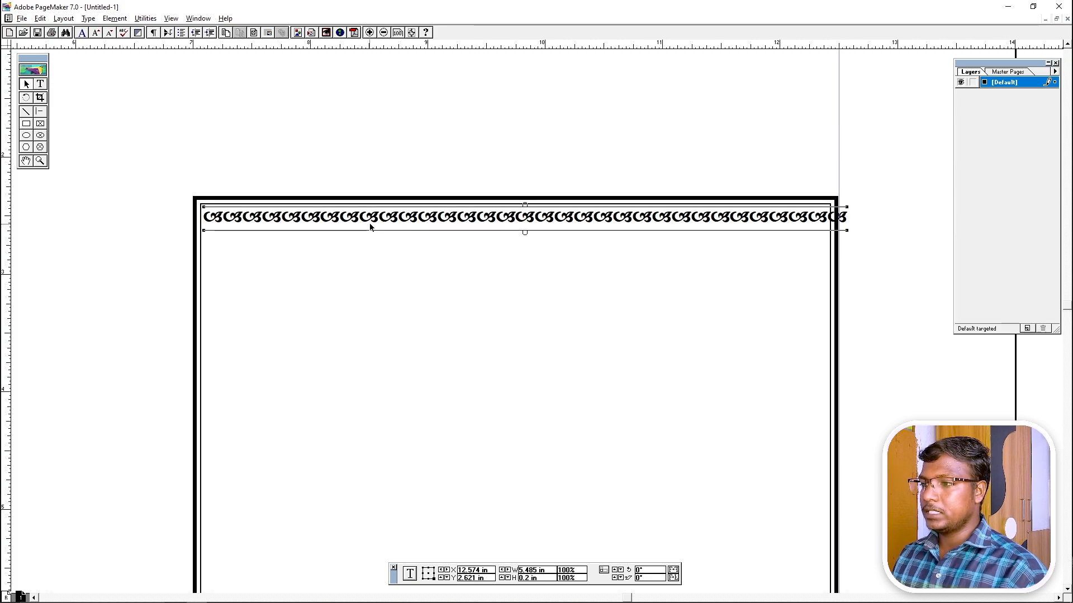
{"action": "key", "text": "ctrl+space"}
{"action": "left_click_drag", "start_coordinate": [836, 203], "coordinate": [925, 290]}
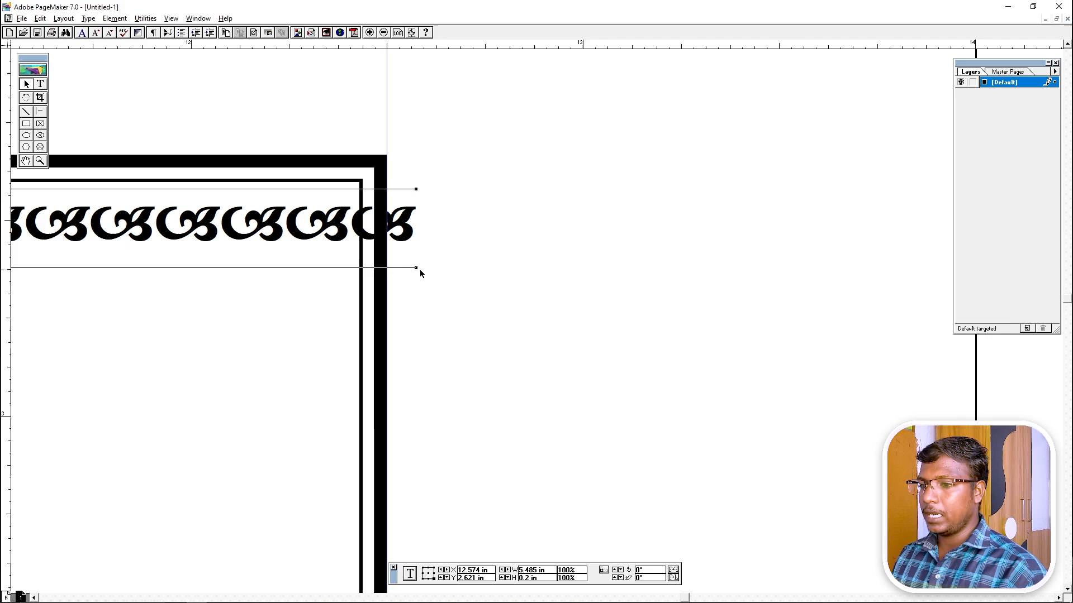
{"action": "left_click_drag", "start_coordinate": [416, 268], "coordinate": [357, 268]}
{"action": "left_click", "coordinate": [460, 258]}
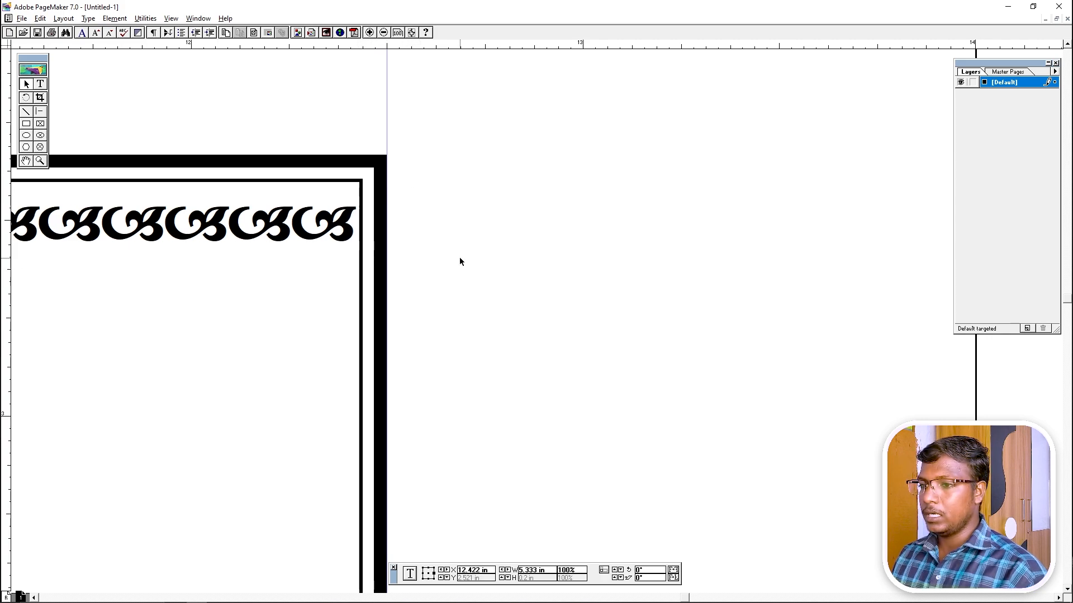
Nudge the ornament row up slightly, then zoom back out to show the whole card.
{"action": "right_click", "coordinate": [343, 279]}
{"action": "key", "text": "ctrl+space"}
{"action": "left_click", "coordinate": [259, 300]}
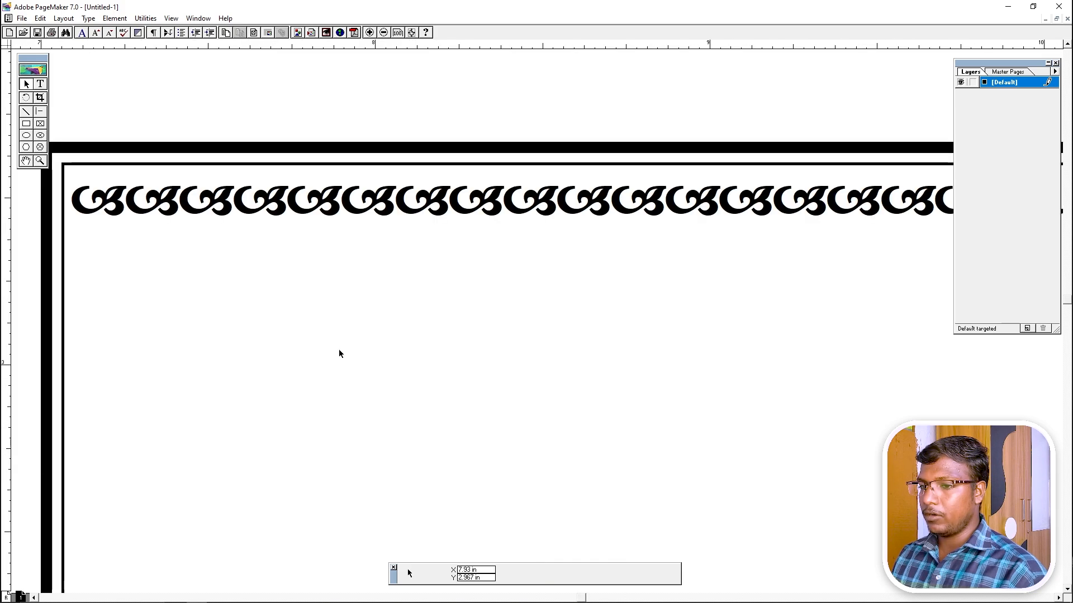
{"action": "left_click", "coordinate": [224, 204]}
{"action": "key", "text": "Up"}
{"action": "key", "text": "Up"}
{"action": "key", "text": "Up"}
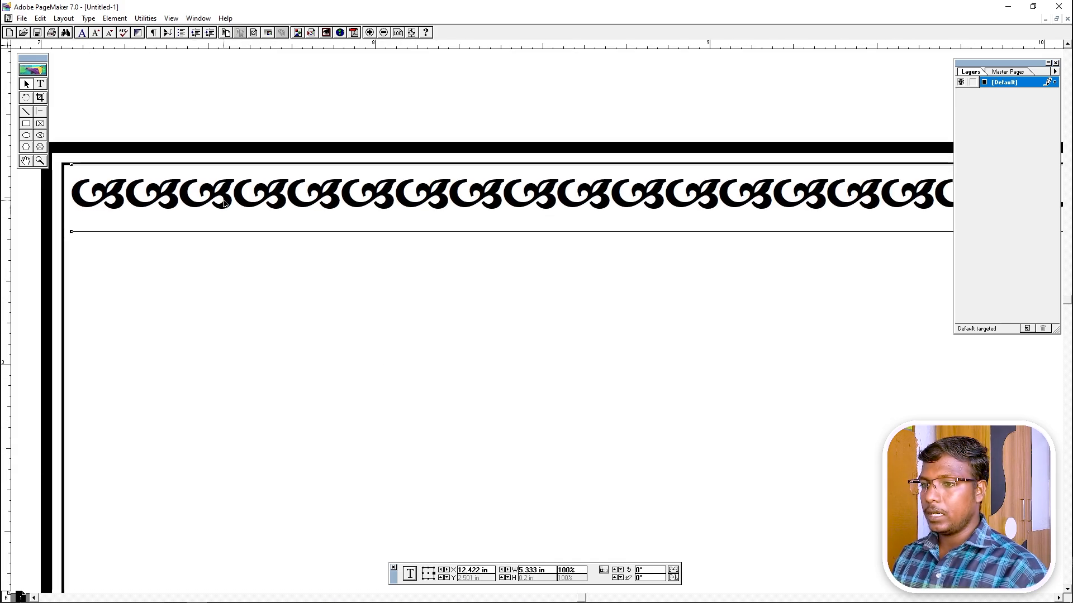
{"action": "left_click", "coordinate": [353, 106]}
{"action": "right_click", "coordinate": [353, 105]}
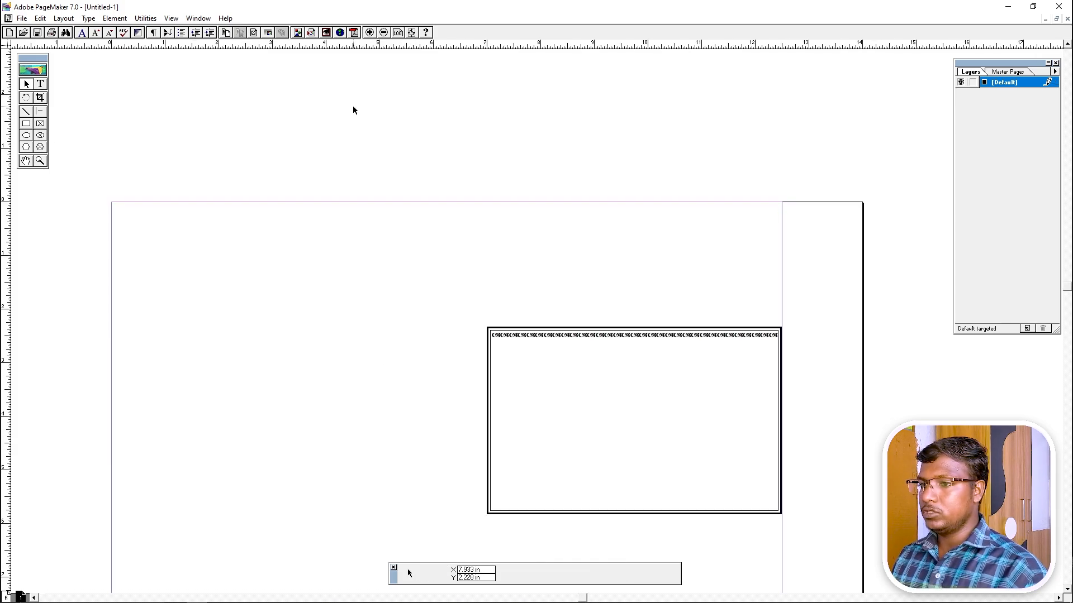
{"action": "key", "text": "ctrl+space"}
{"action": "left_click", "coordinate": [617, 428]}
{"action": "left_click_drag", "start_coordinate": [672, 350], "coordinate": [541, 362]}
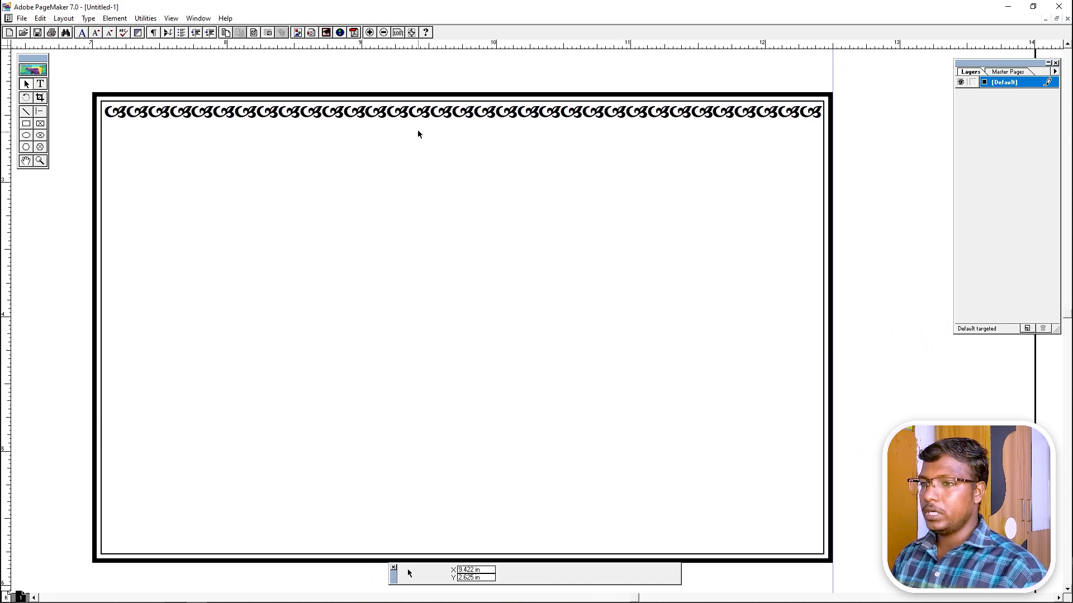
Drag the ornament row copy down to the card's bottom edge.
{"action": "left_click", "coordinate": [418, 113]}
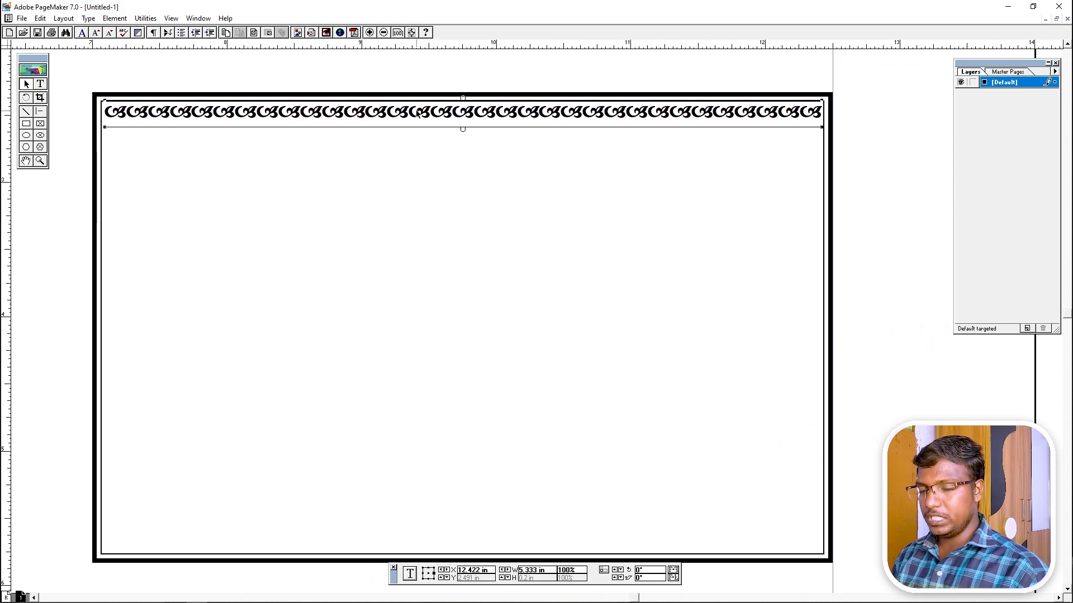
{"action": "left_click_drag", "start_coordinate": [418, 114], "coordinate": [446, 531]}
{"action": "left_click", "coordinate": [264, 452]}
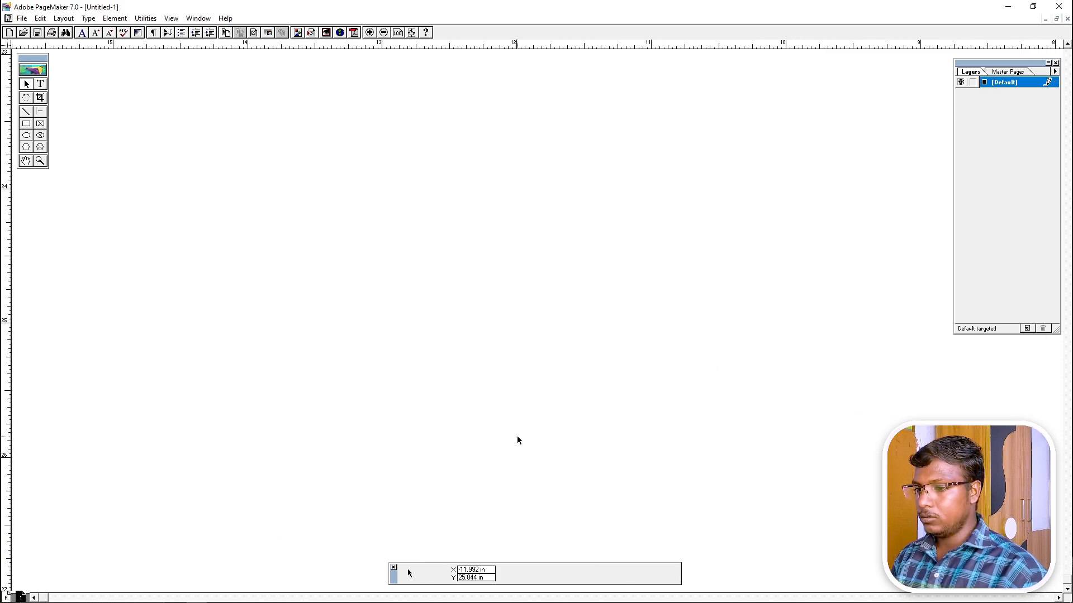
{"action": "key", "text": "ctrl+1"}
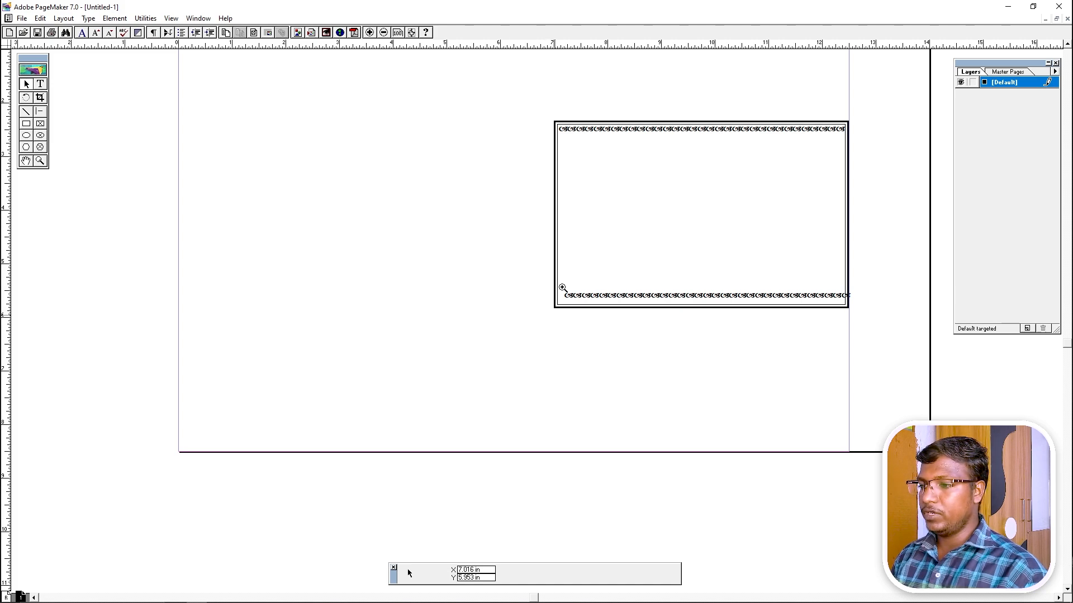
{"action": "left_click_drag", "start_coordinate": [593, 329], "coordinate": [596, 332]}
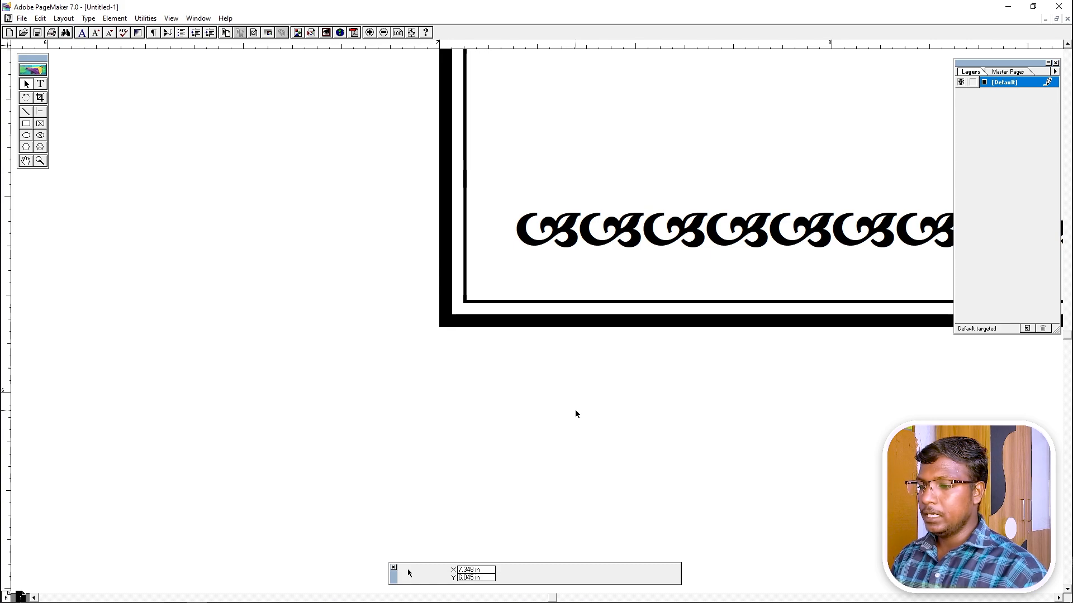
{"action": "key", "text": "ctrl+0"}
{"action": "right_click", "coordinate": [589, 449], "text": "shift"}
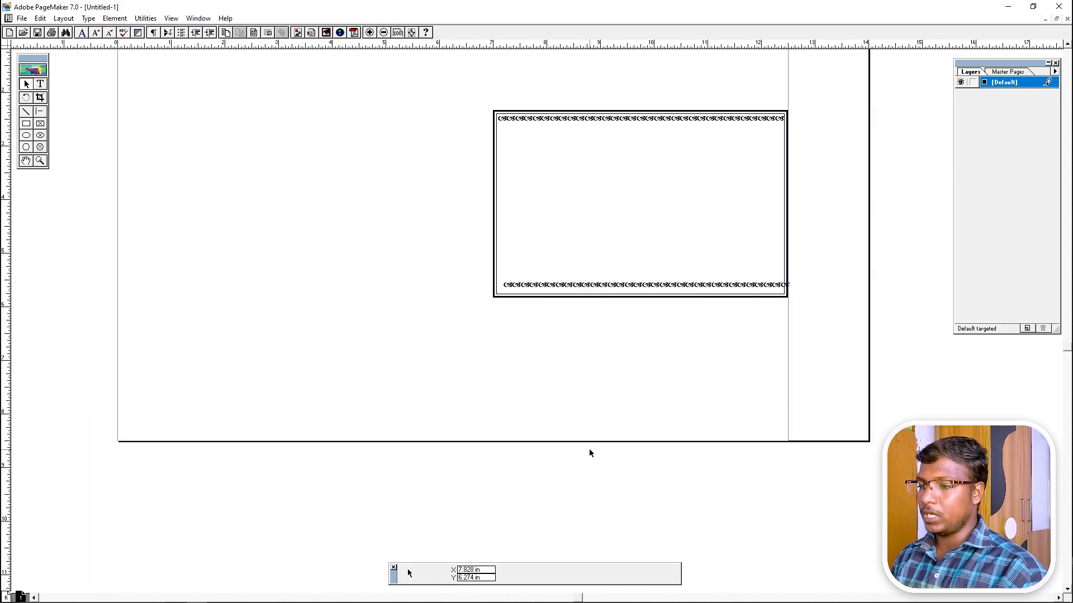
{"action": "right_click", "coordinate": [581, 396], "text": "shift"}
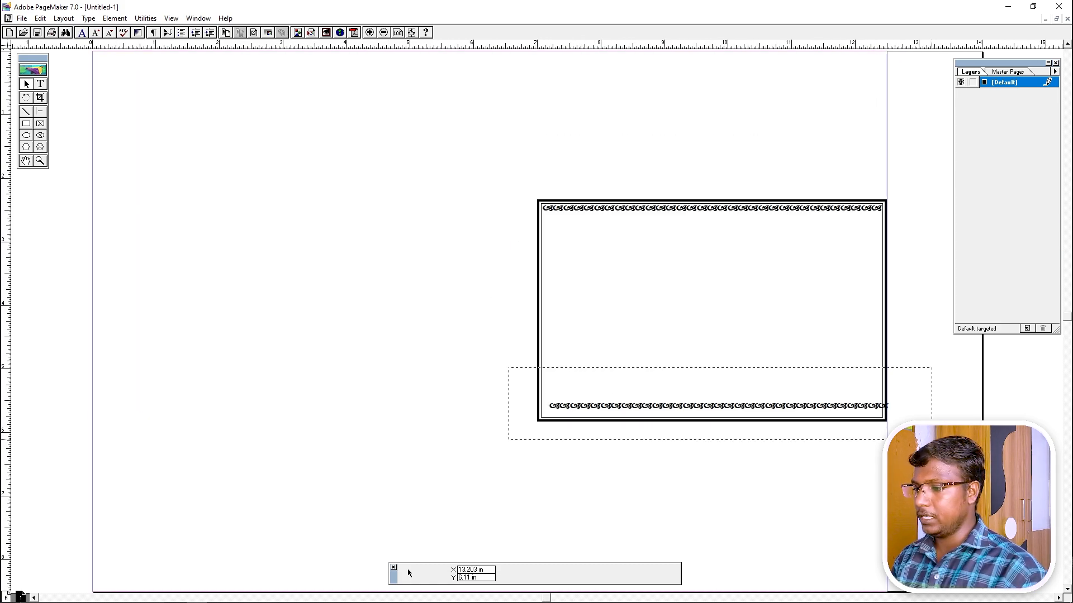
Fit the bottom ornament row inside the inner frame, nudging it right and down.
{"action": "left_click_drag", "start_coordinate": [932, 440], "coordinate": [931, 439]}
{"action": "left_click_drag", "start_coordinate": [518, 364], "coordinate": [612, 381]}
{"action": "left_click_drag", "start_coordinate": [488, 352], "coordinate": [468, 362]}
{"action": "left_click_drag", "start_coordinate": [662, 416], "coordinate": [535, 395]}
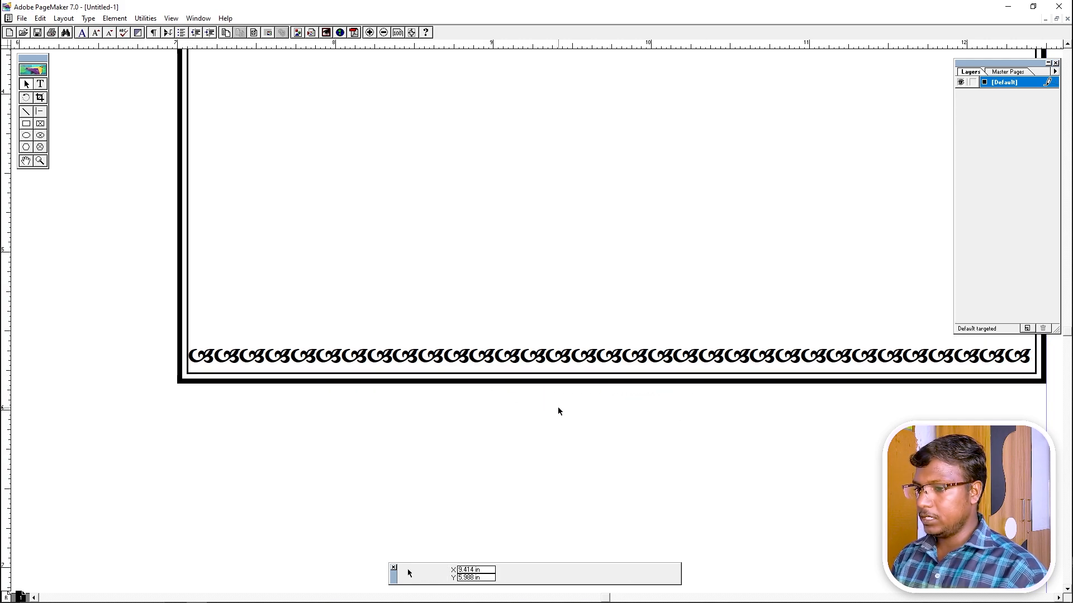
{"action": "left_click", "coordinate": [589, 356]}
{"action": "key", "text": "Right"}
{"action": "key", "text": "Right"}
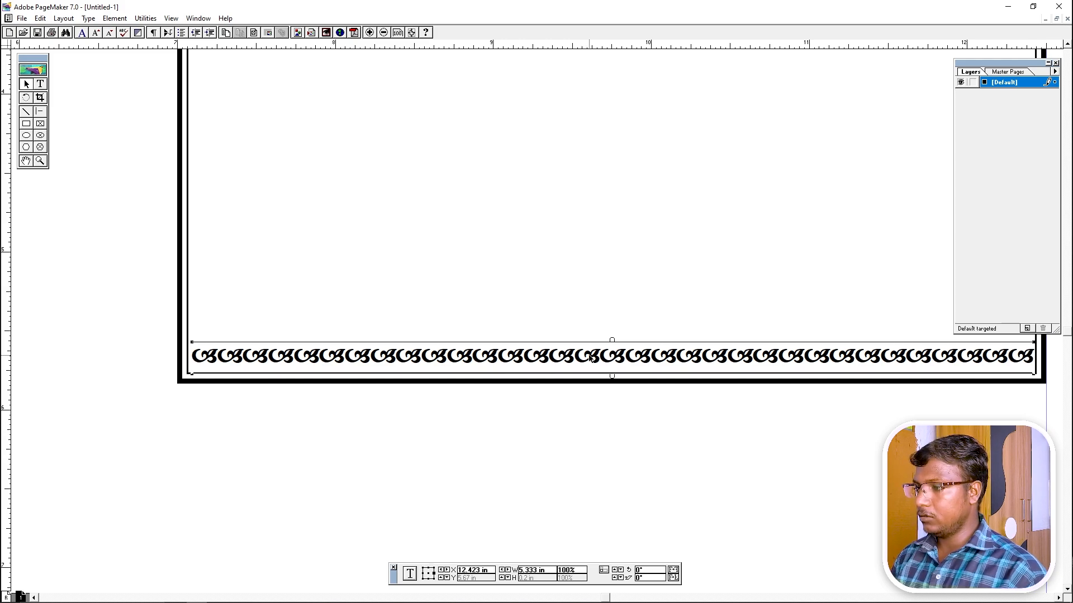
{"action": "left_click", "coordinate": [594, 442]}
{"action": "left_click", "coordinate": [589, 369]}
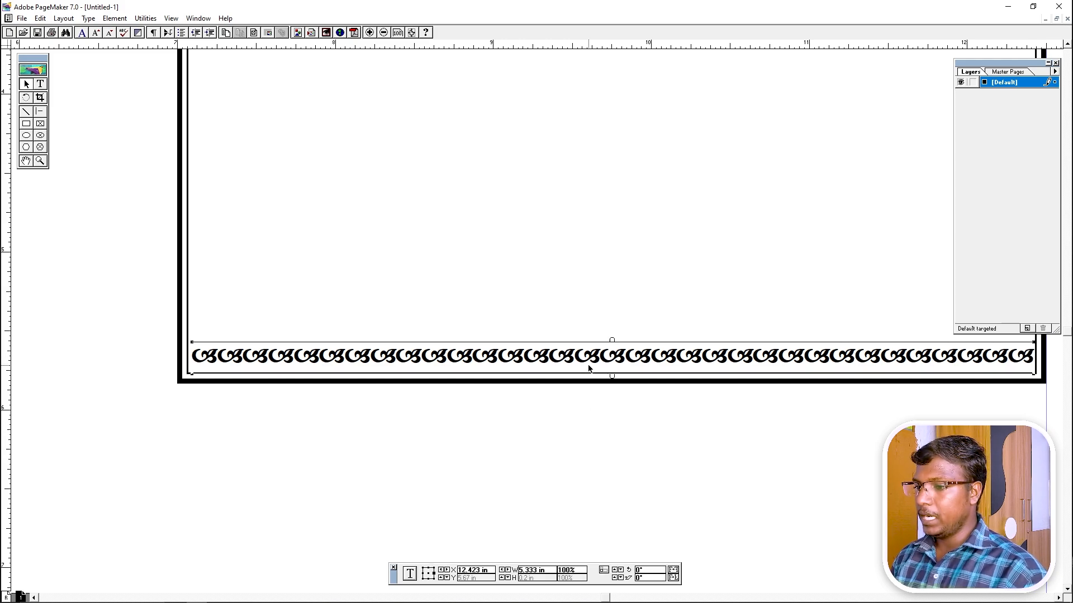
{"action": "key", "text": "Down"}
{"action": "key", "text": "ctrl+0"}
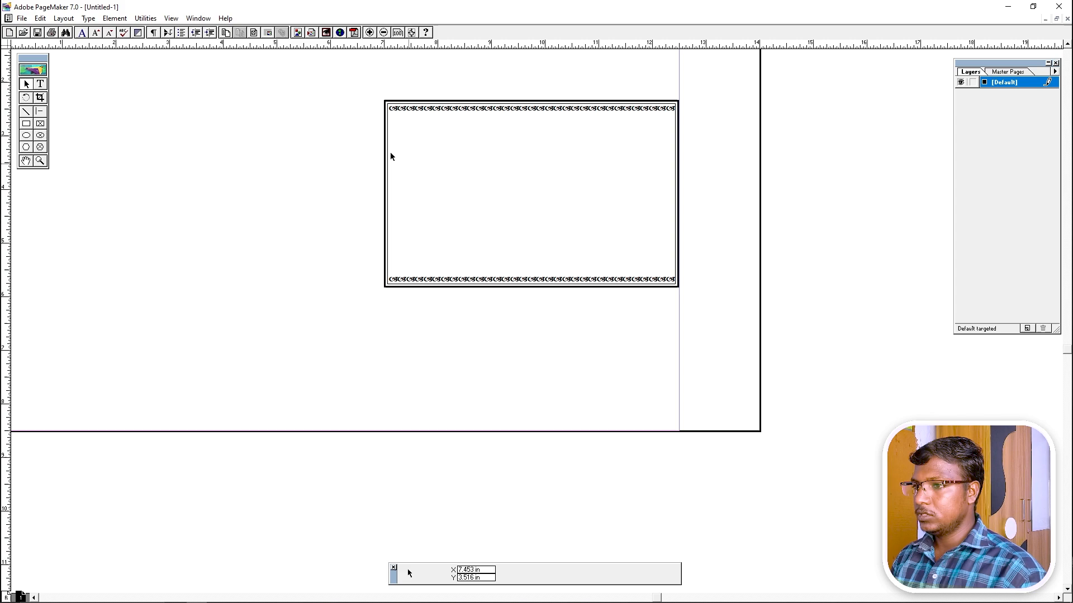
{"action": "left_click_drag", "start_coordinate": [368, 90], "coordinate": [726, 322]}
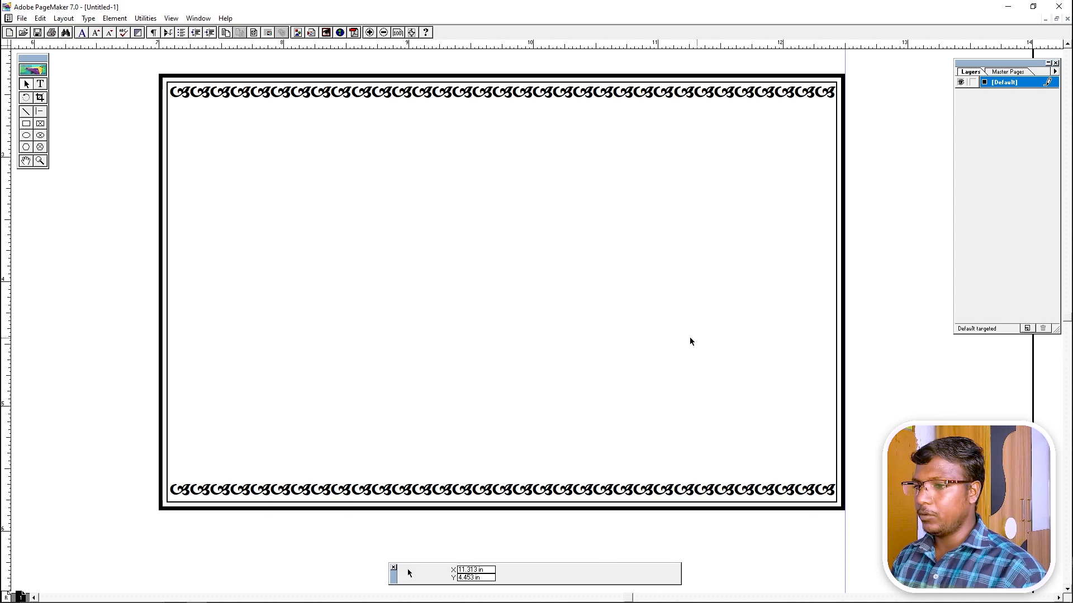
Duplicate the top ornament row and move the copy down into the card.
{"action": "left_click", "coordinate": [428, 104]}
{"action": "key", "text": "ctrl+c"}
{"action": "key", "text": "ctrl+v"}
{"action": "left_click_drag", "start_coordinate": [431, 106], "coordinate": [439, 230]}
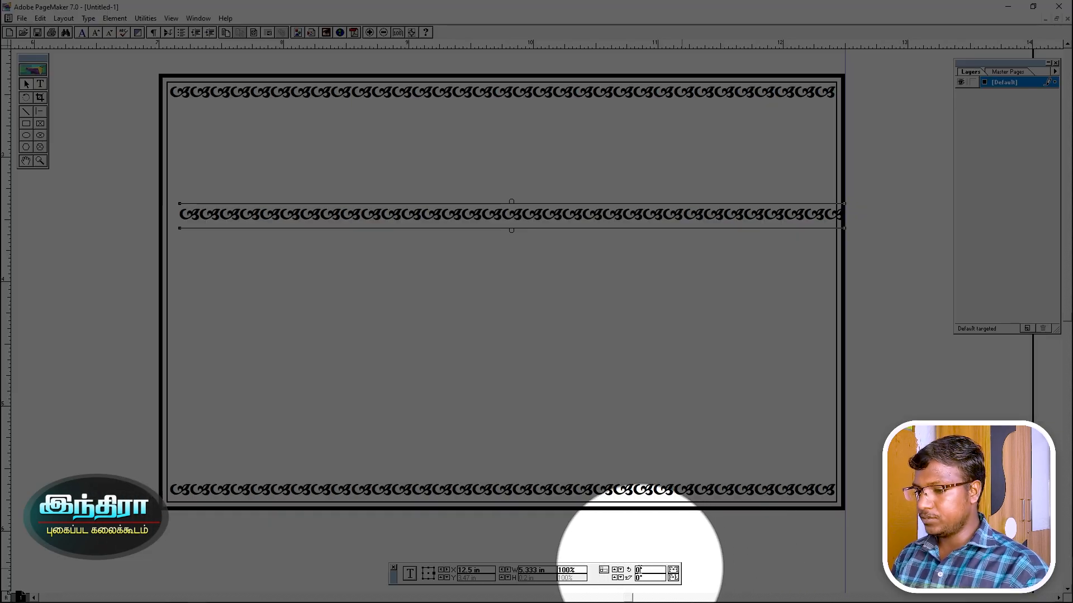
Rotate the copy 90° and place it along the right inside edge, trimmed to 3.056 inches.
{"action": "left_click_drag", "start_coordinate": [636, 570], "coordinate": [659, 576]}
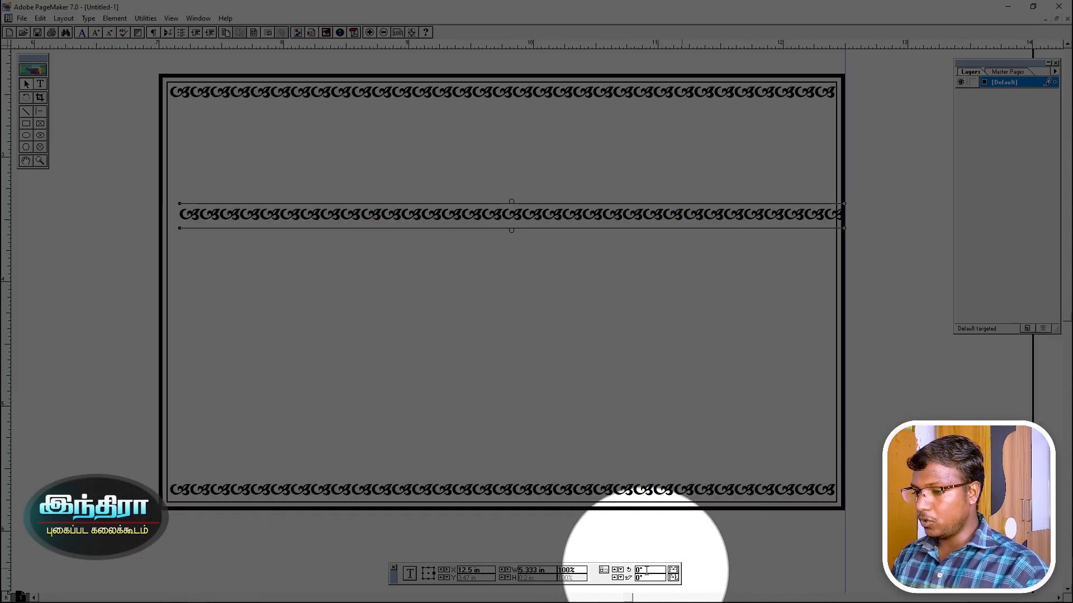
{"action": "type", "text": "90"}
{"action": "key", "text": "Return"}
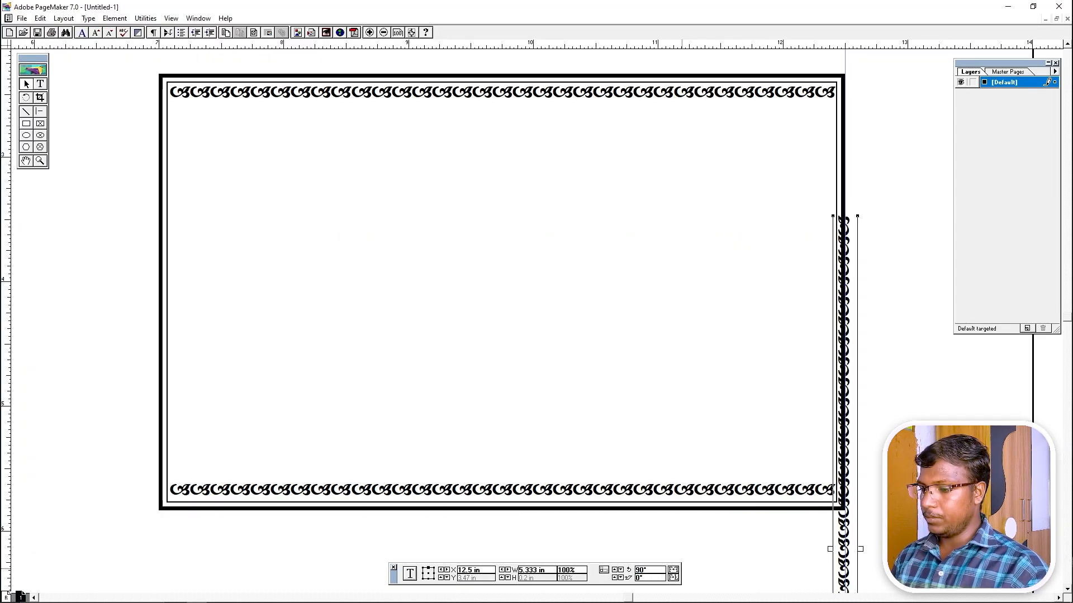
{"action": "left_click_drag", "start_coordinate": [853, 461], "coordinate": [827, 343]}
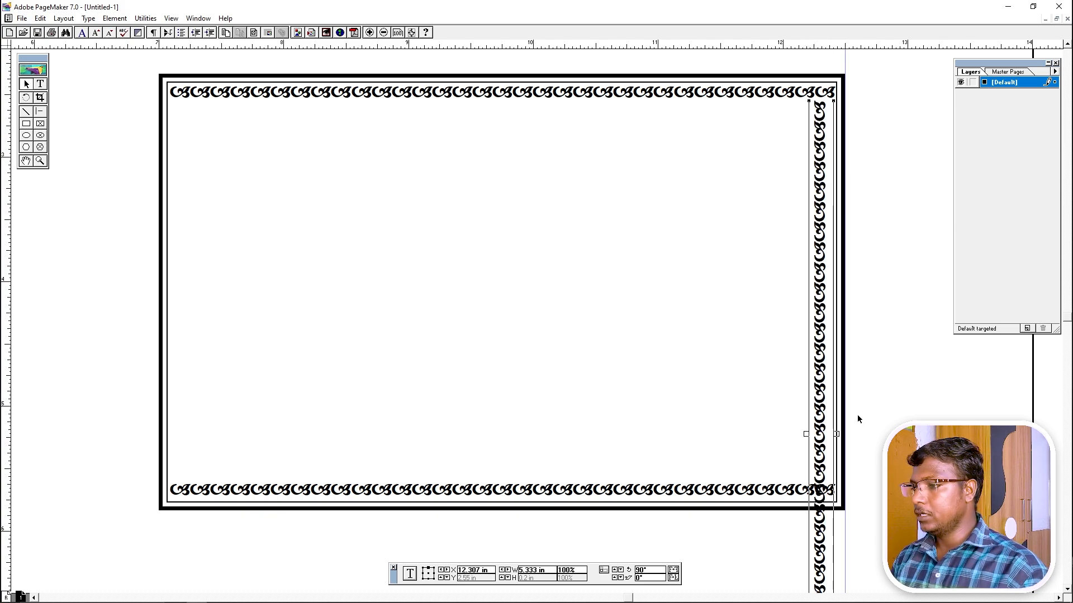
{"action": "left_click_drag", "start_coordinate": [803, 503], "coordinate": [692, 415]}
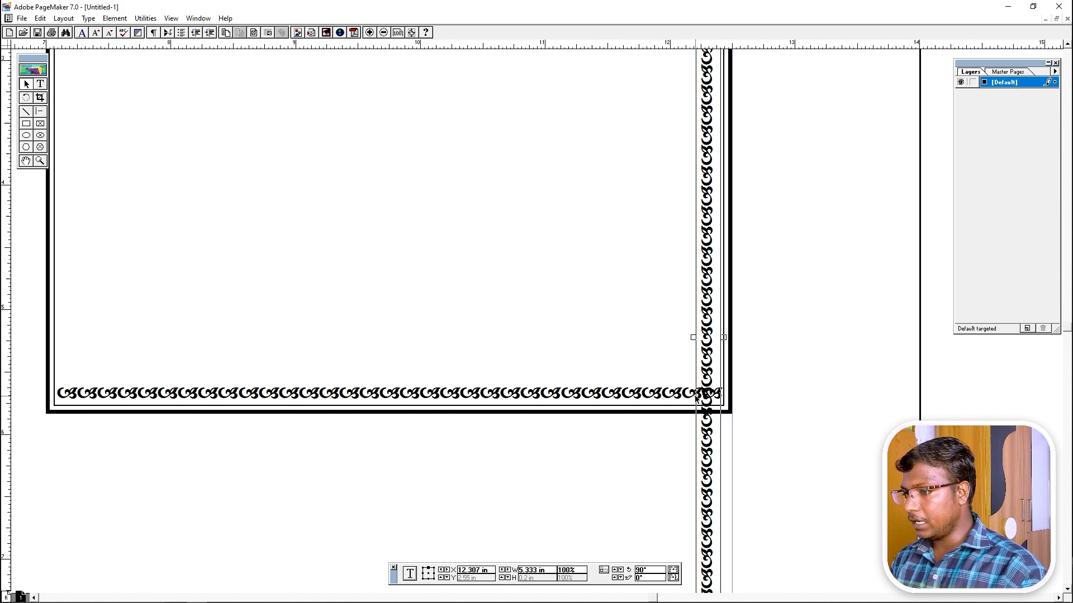
{"action": "left_click_drag", "start_coordinate": [721, 540], "coordinate": [705, 463]}
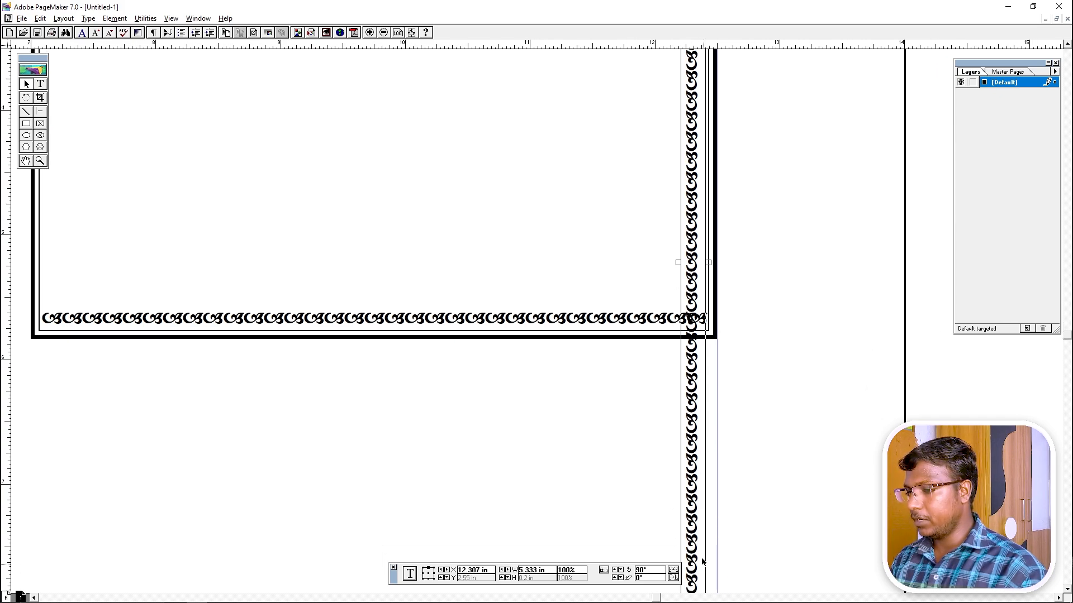
{"action": "left_click_drag", "start_coordinate": [710, 577], "coordinate": [569, 354]}
{"action": "left_click_drag", "start_coordinate": [474, 157], "coordinate": [629, 330]}
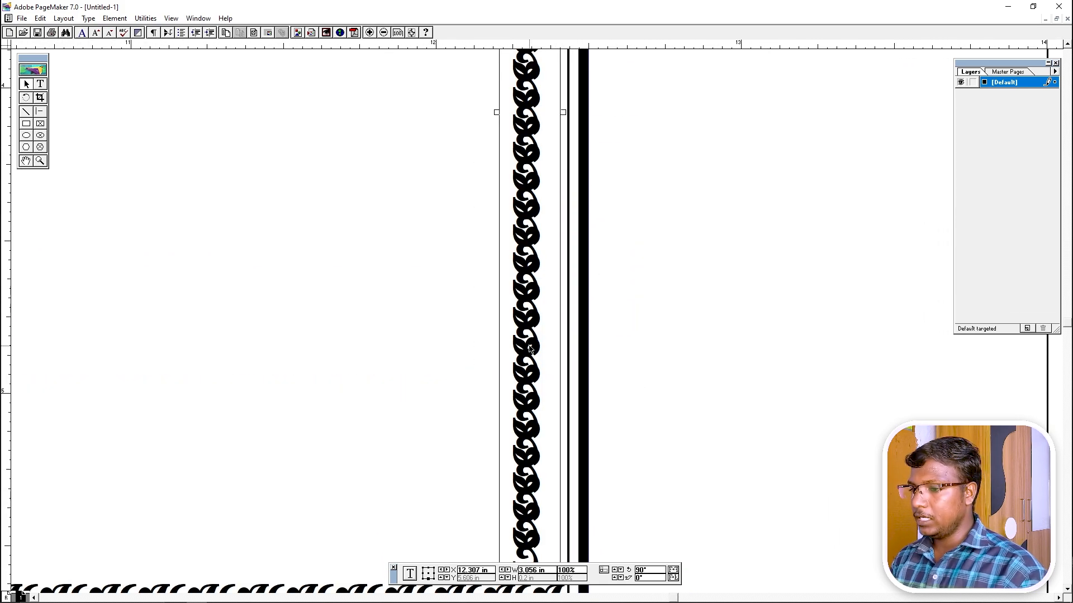
Delete two extra ornament glyphs from the vertical strip so it ends above the bottom row.
{"action": "left_click", "coordinate": [41, 84]}
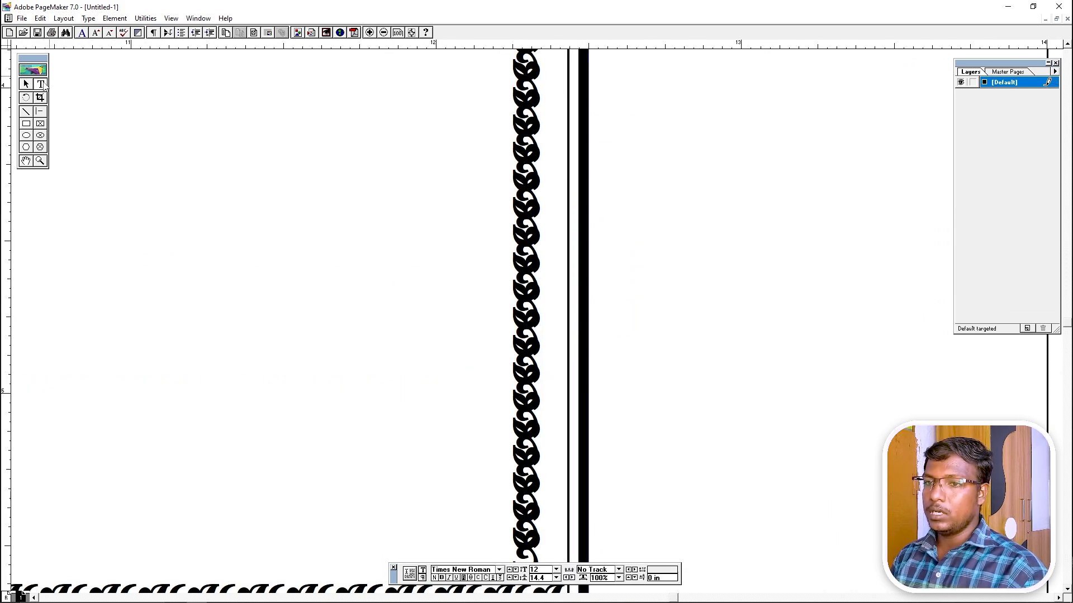
{"action": "left_click", "coordinate": [527, 360]}
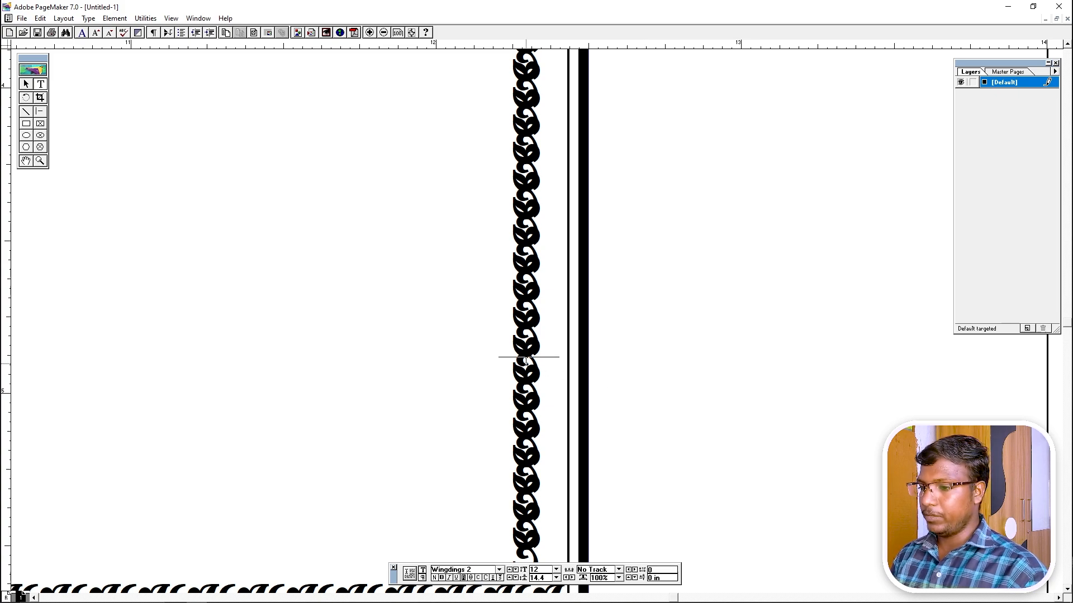
{"action": "key", "text": "BackSpace"}
{"action": "key", "text": "BackSpace"}
{"action": "key", "text": "BackSpace"}
{"action": "key", "text": "BackSpace"}
{"action": "key", "text": "BackSpace"}
{"action": "key", "text": "BackSpace"}
{"action": "key", "text": "BackSpace"}
{"action": "key", "text": "BackSpace"}
{"action": "key", "text": "BackSpace"}
{"action": "key", "text": "BackSpace"}
{"action": "key", "text": "BackSpace"}
{"action": "key", "text": "BackSpace"}
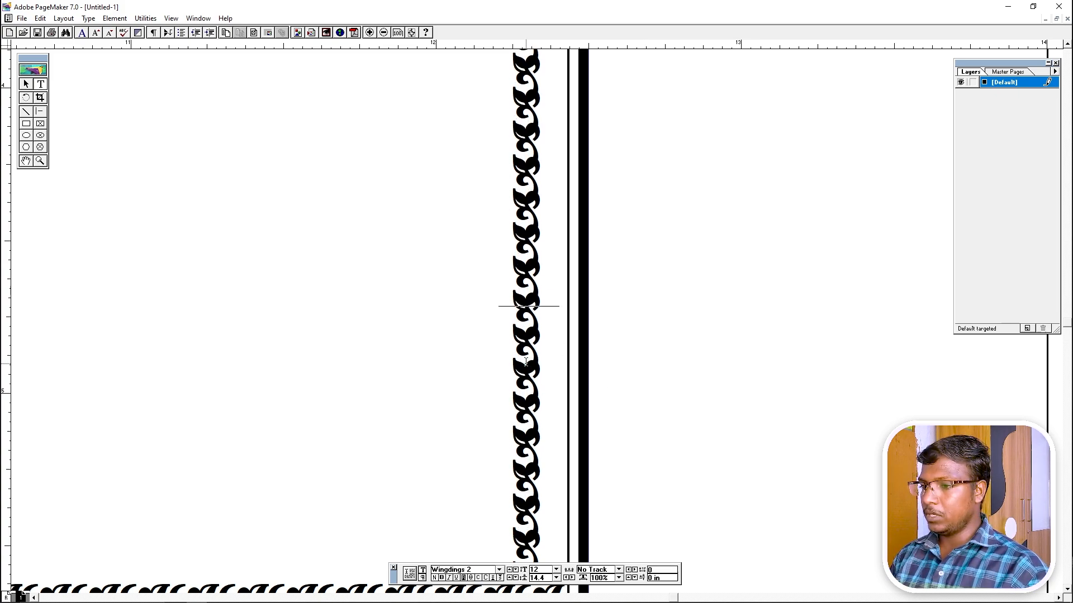
{"action": "key", "text": "BackSpace"}
{"action": "key", "text": "BackSpace"}
{"action": "key", "text": "BackSpace"}
{"action": "key", "text": "BackSpace"}
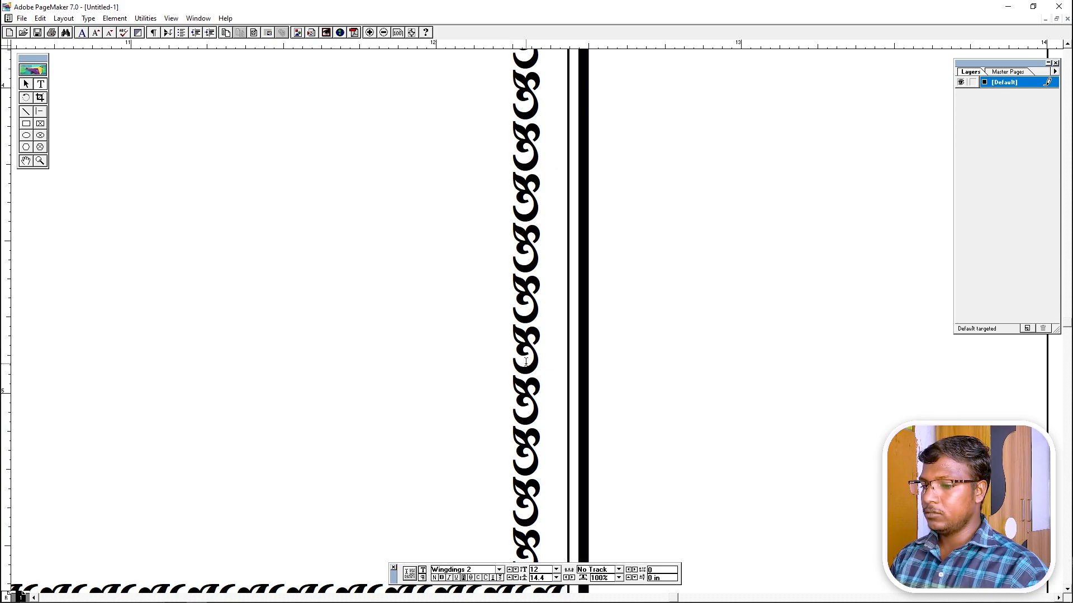
{"action": "scroll", "coordinate": [505, 543], "scroll_direction": "down", "scroll_amount": 3}
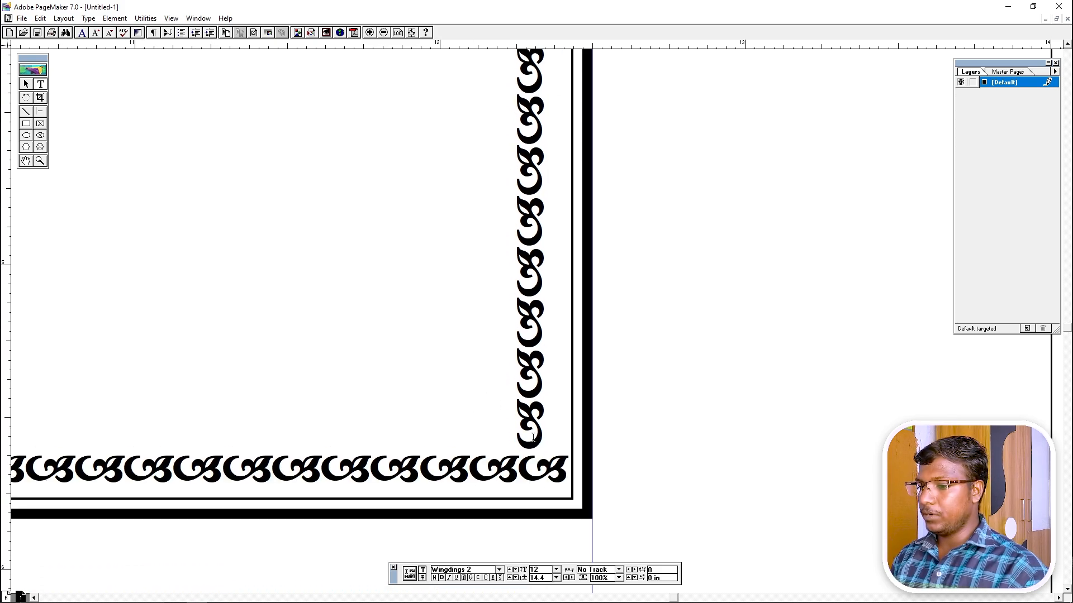
Trim one more glyph and nudge the right-side strip up into the top-right corner.
{"action": "key", "text": "BackSpace"}
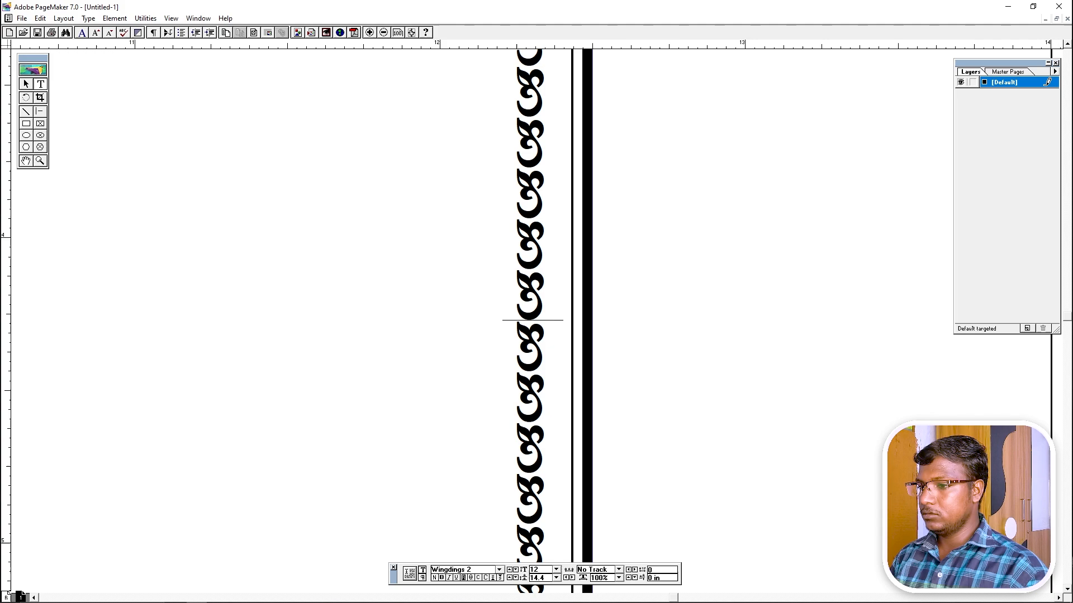
{"action": "left_click_drag", "start_coordinate": [537, 325], "coordinate": [543, 298]}
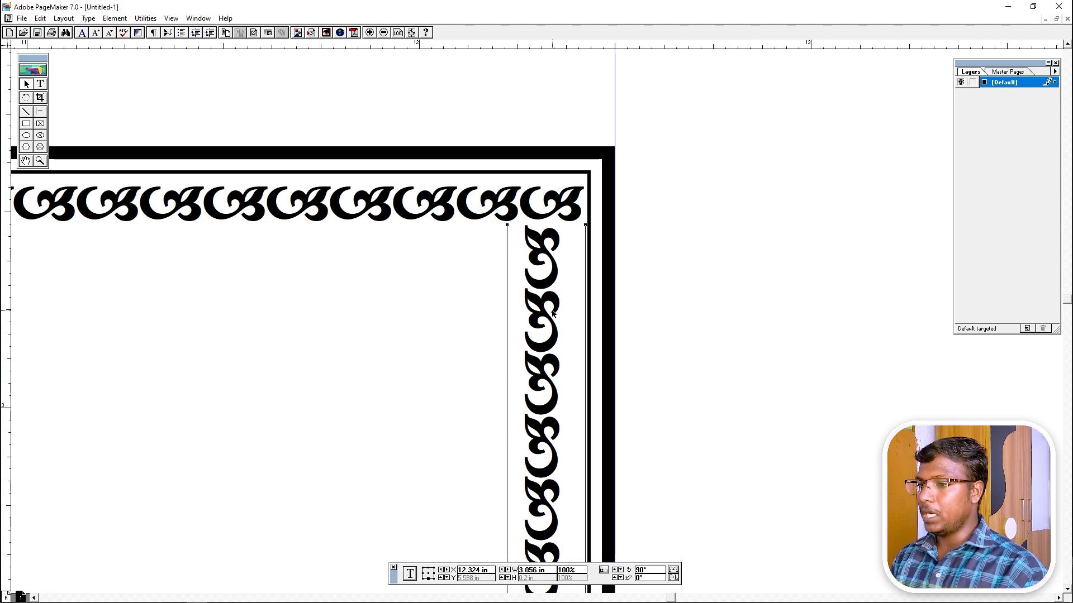
{"action": "key", "text": "Right"}
{"action": "key", "text": "Right"}
{"action": "key", "text": "Right"}
{"action": "key", "text": "Right"}
{"action": "key", "text": "Right"}
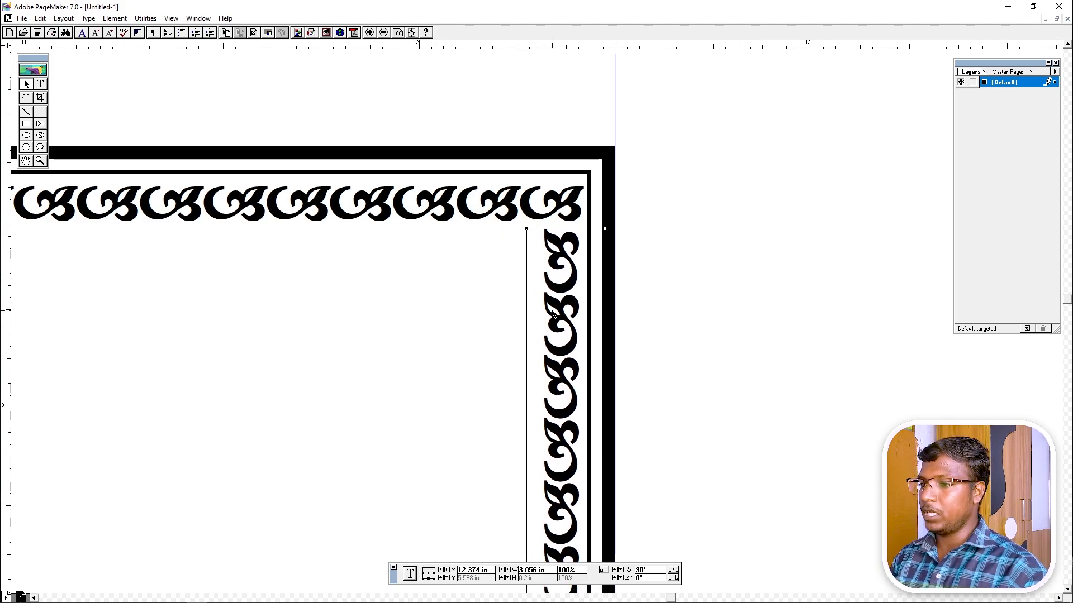
{"action": "key", "text": "Up"}
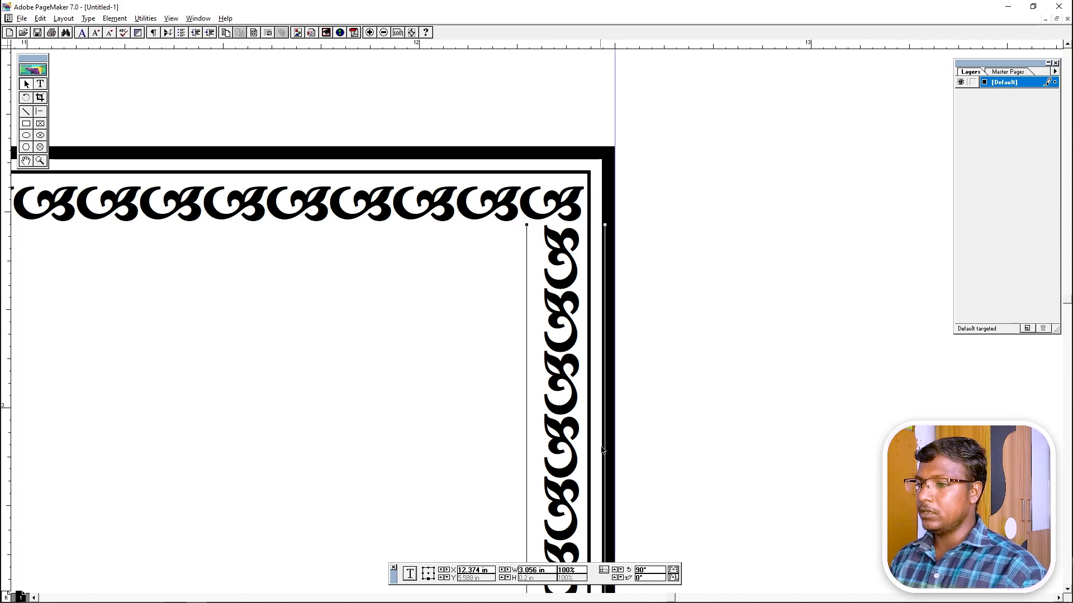
{"action": "scroll", "coordinate": [603, 450], "scroll_direction": "down", "scroll_amount": 10}
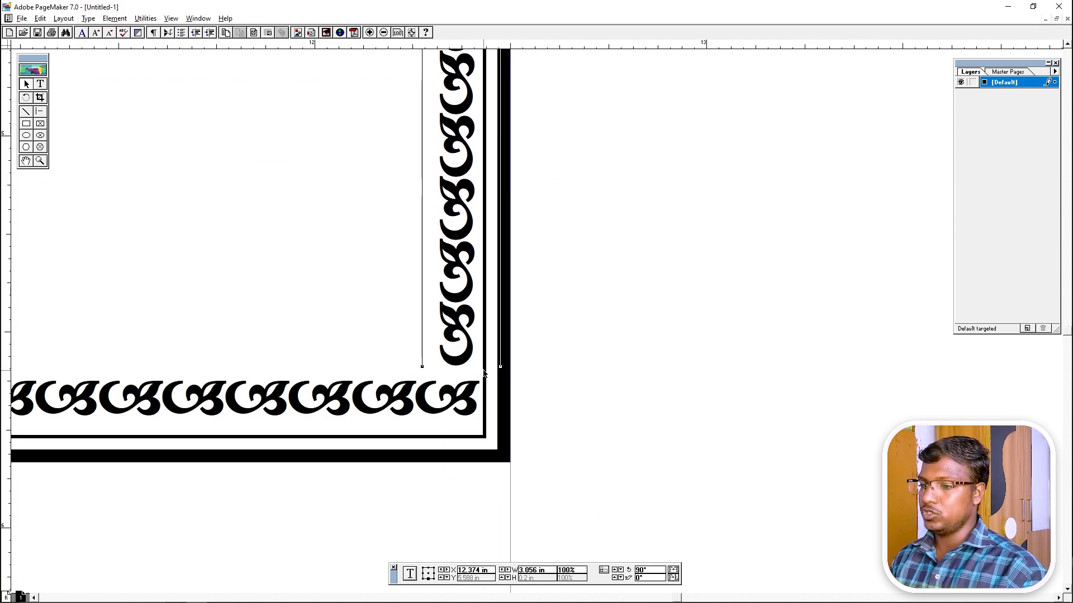
{"action": "key", "text": "Down"}
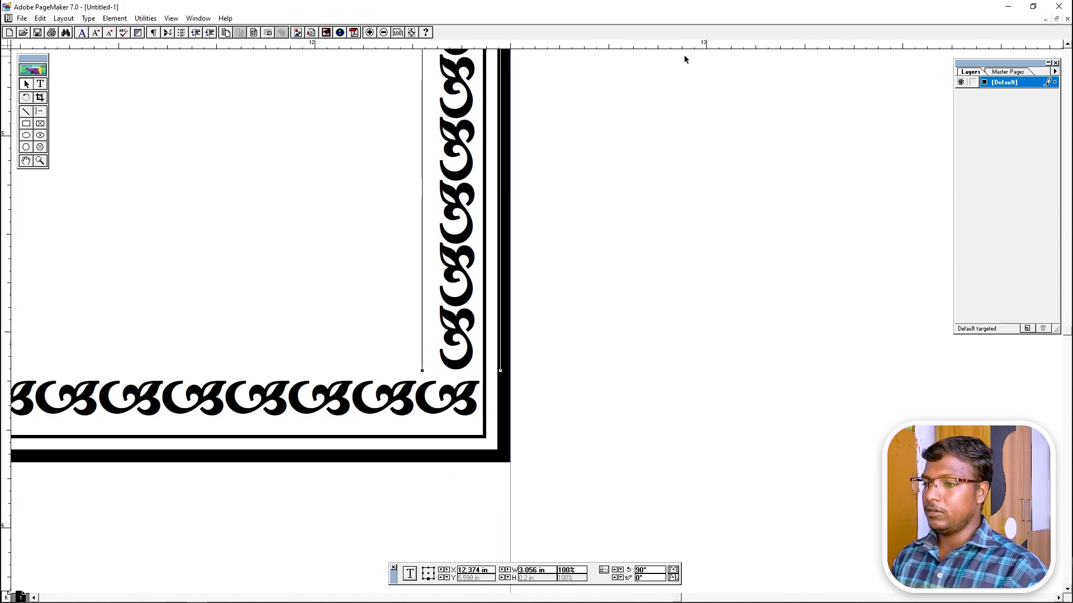
{"action": "left_click", "coordinate": [612, 270]}
Position a vertical ornament strip along the card's left inside edge.
{"action": "key", "text": "ctrl+0"}
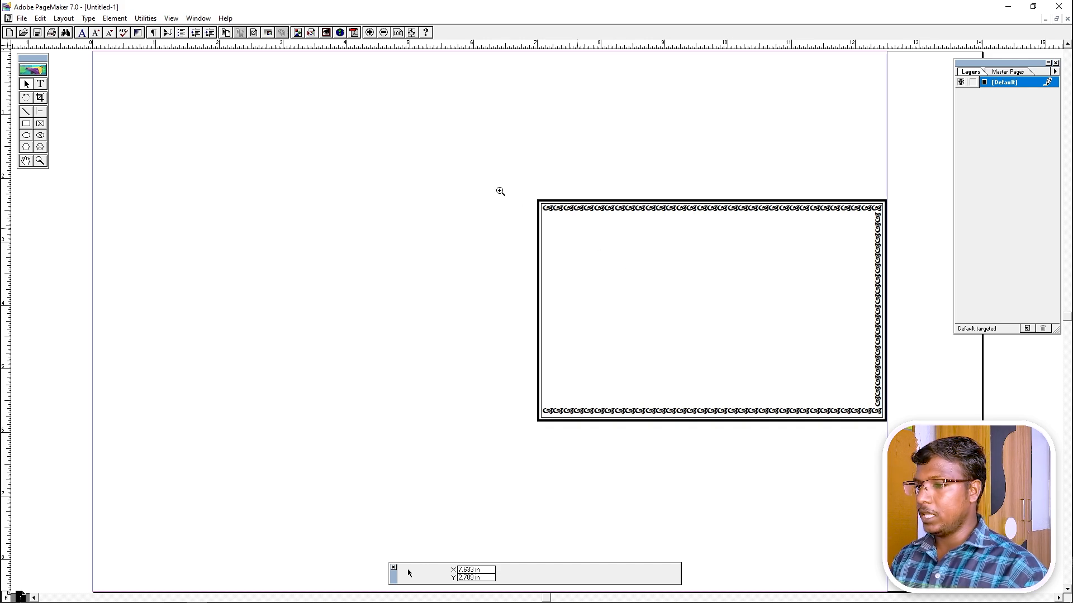
{"action": "left_click_drag", "start_coordinate": [506, 179], "coordinate": [903, 427]}
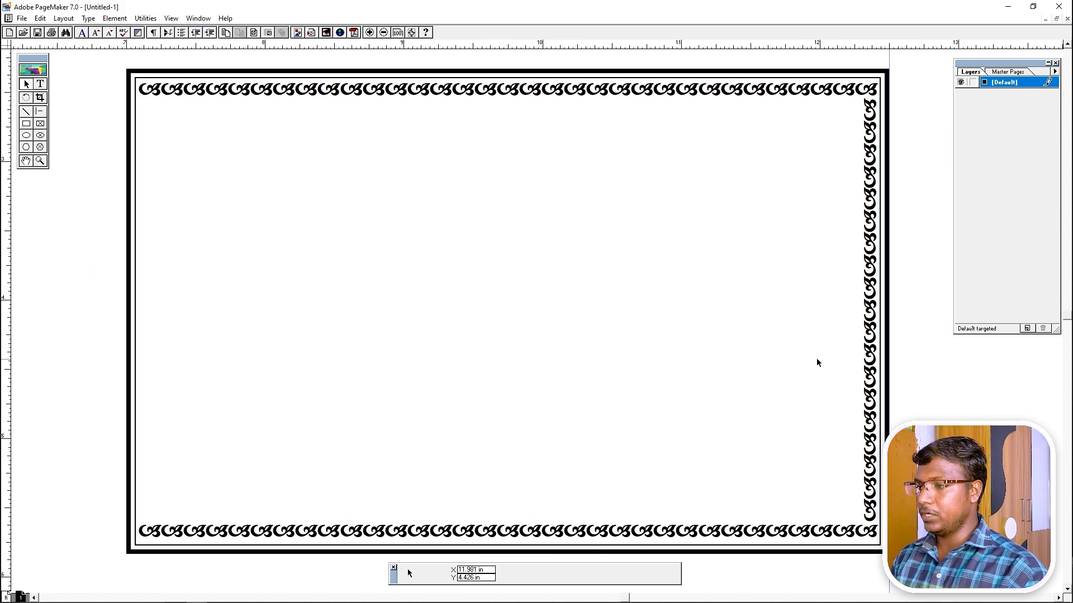
{"action": "left_click", "coordinate": [871, 376]}
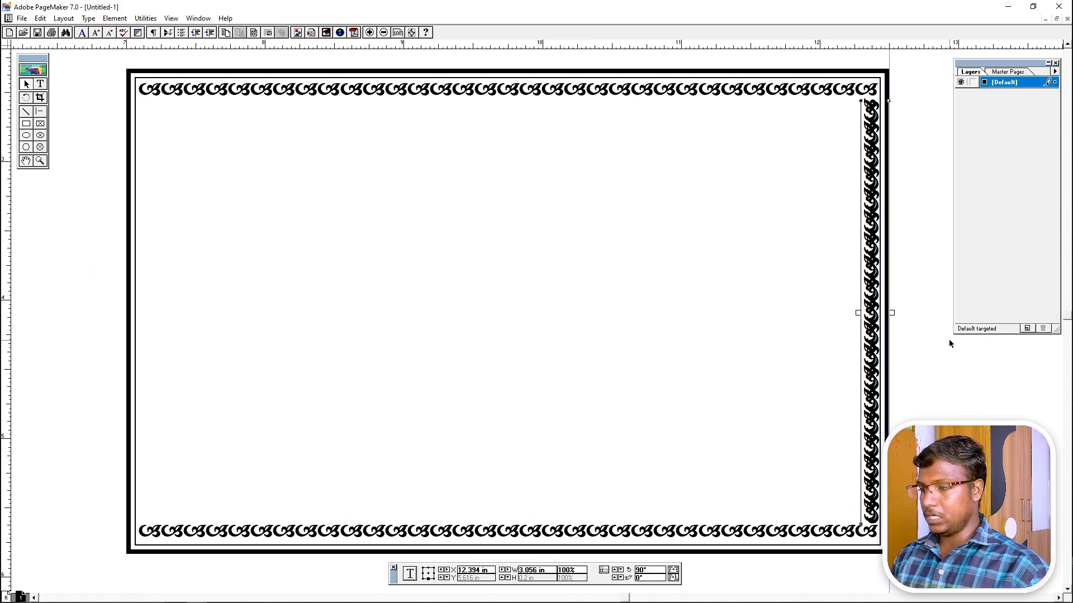
{"action": "left_click_drag", "start_coordinate": [870, 287], "coordinate": [147, 280]}
{"action": "key", "text": "Down"}
{"action": "key", "text": "Down"}
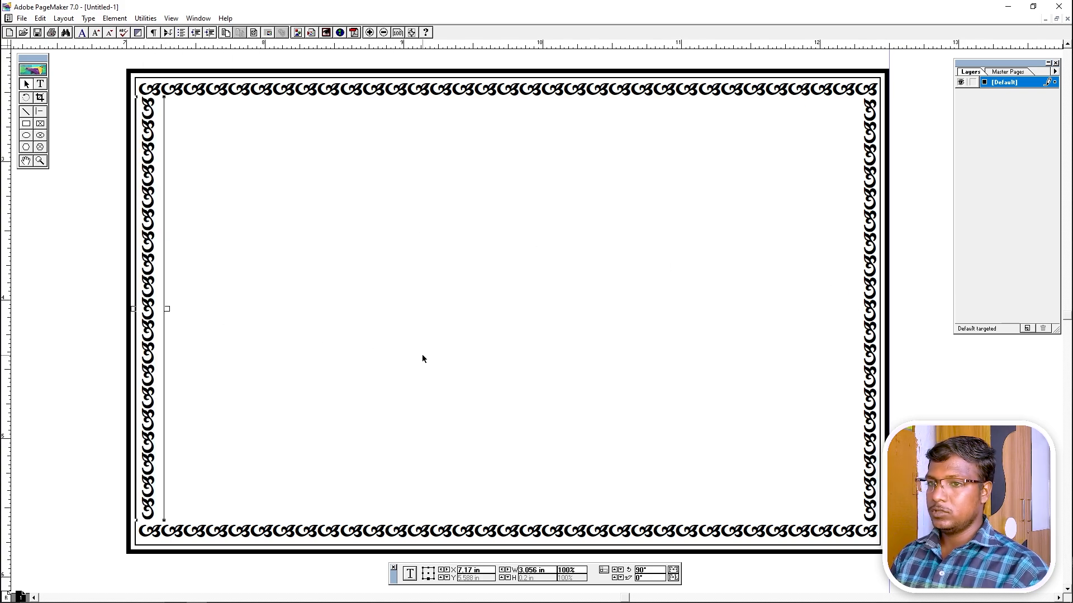
{"action": "left_click", "coordinate": [615, 347]}
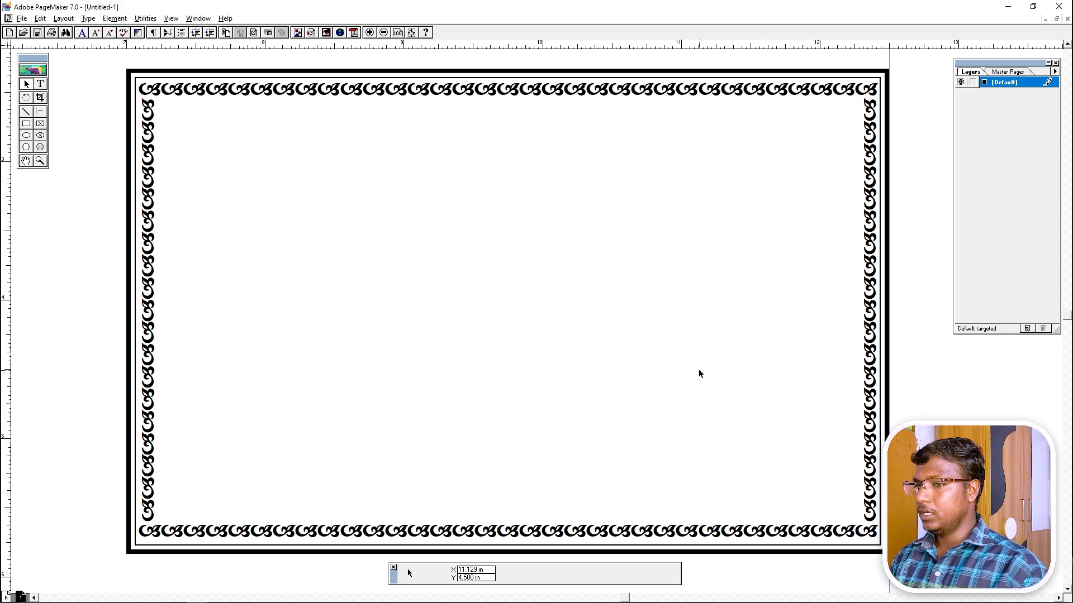
{"action": "left_click_drag", "start_coordinate": [671, 373], "coordinate": [639, 371]}
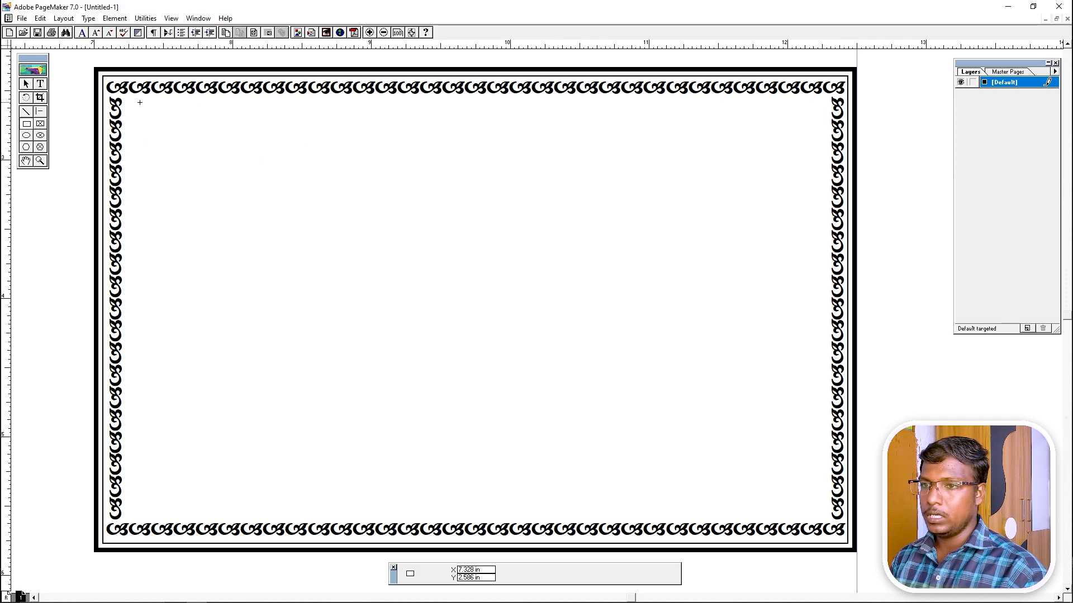
Draw a rectangle just inside the ornament border and nudge it slightly right.
{"action": "left_click_drag", "start_coordinate": [127, 98], "coordinate": [826, 519]}
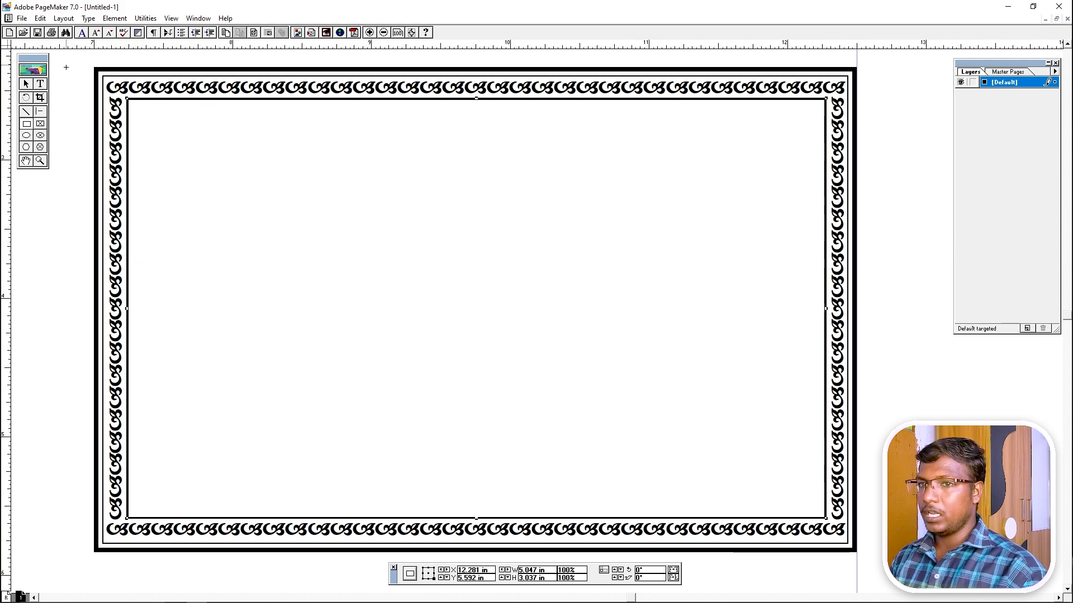
{"action": "left_click", "coordinate": [26, 84]}
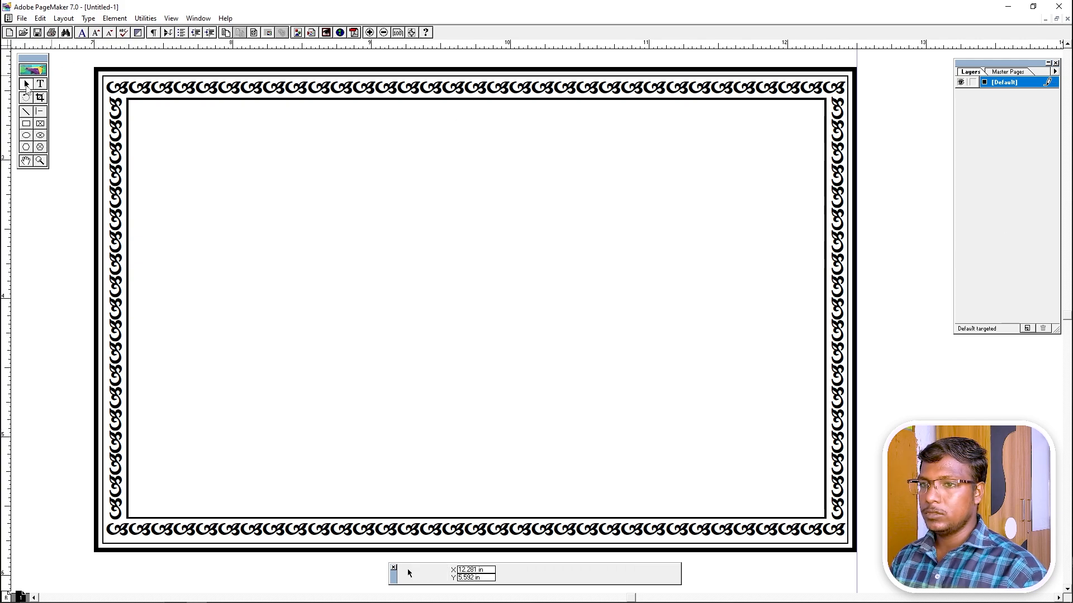
{"action": "left_click", "coordinate": [288, 99]}
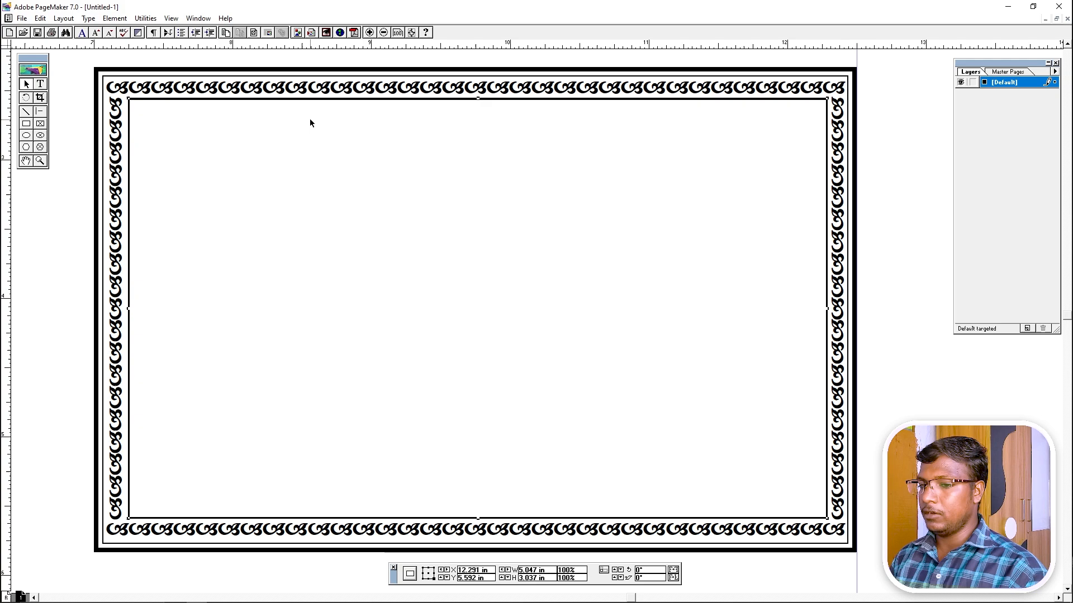
{"action": "key", "text": "Right"}
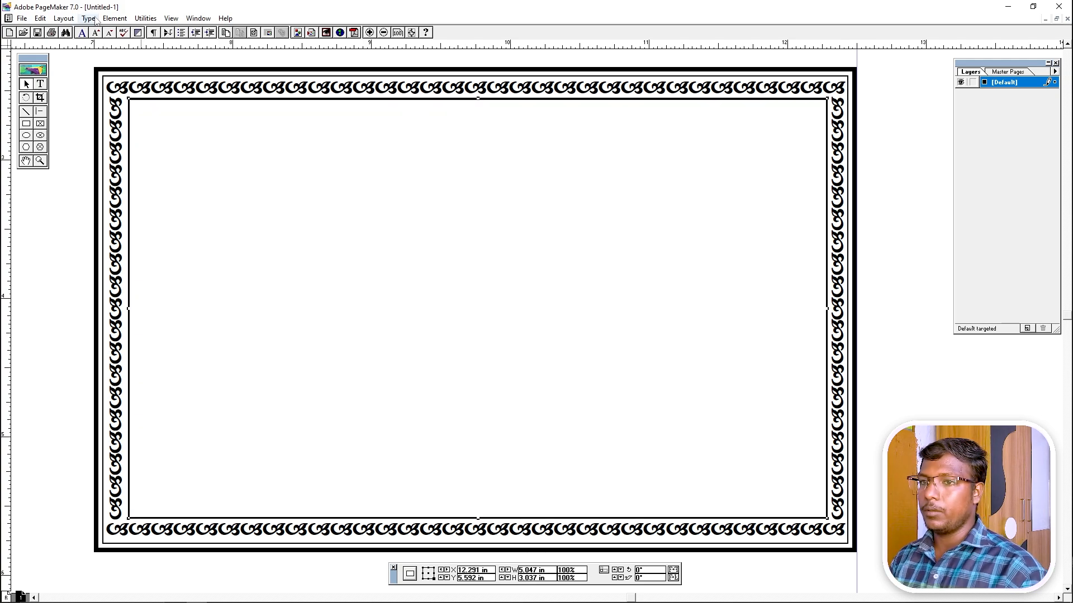
Give the rectangle a 3-point custom stroke.
{"action": "left_click", "coordinate": [115, 20]}
{"action": "mouse_move", "coordinate": [136, 42]}
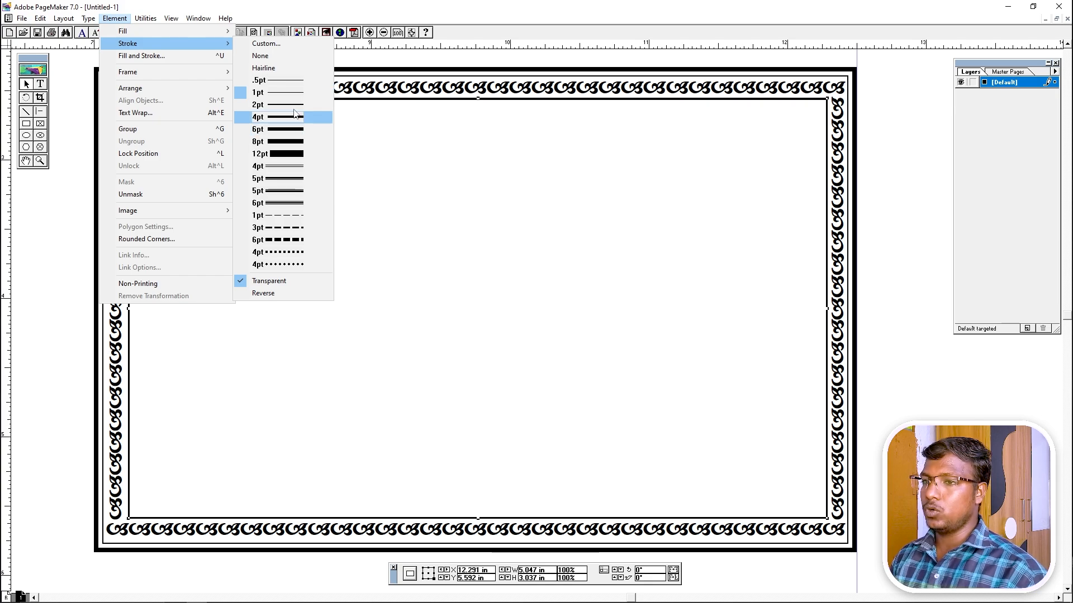
{"action": "left_click", "coordinate": [284, 44]}
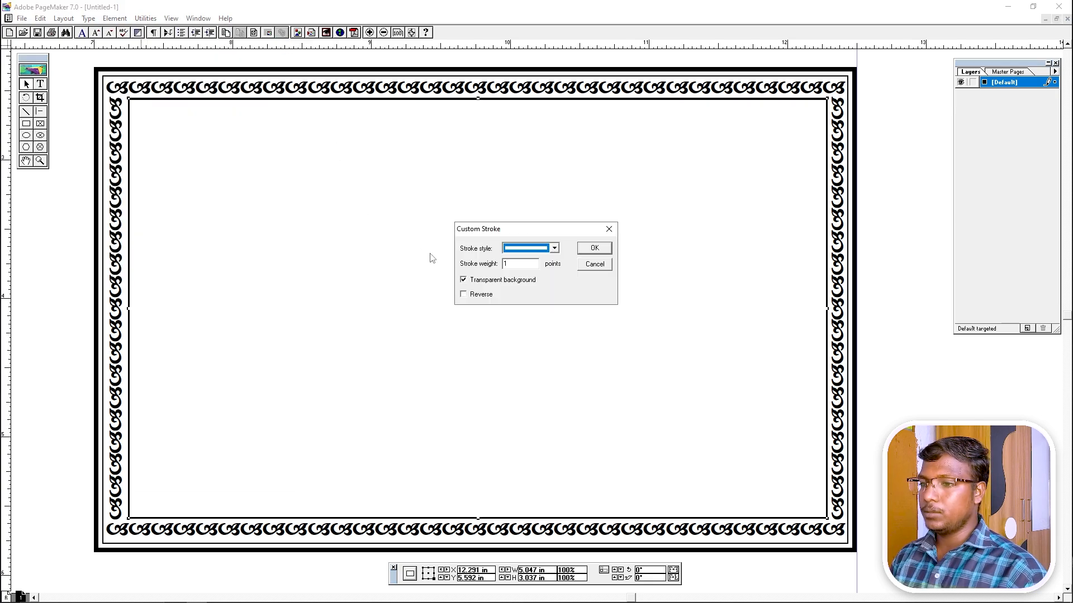
{"action": "double_click", "coordinate": [511, 265]}
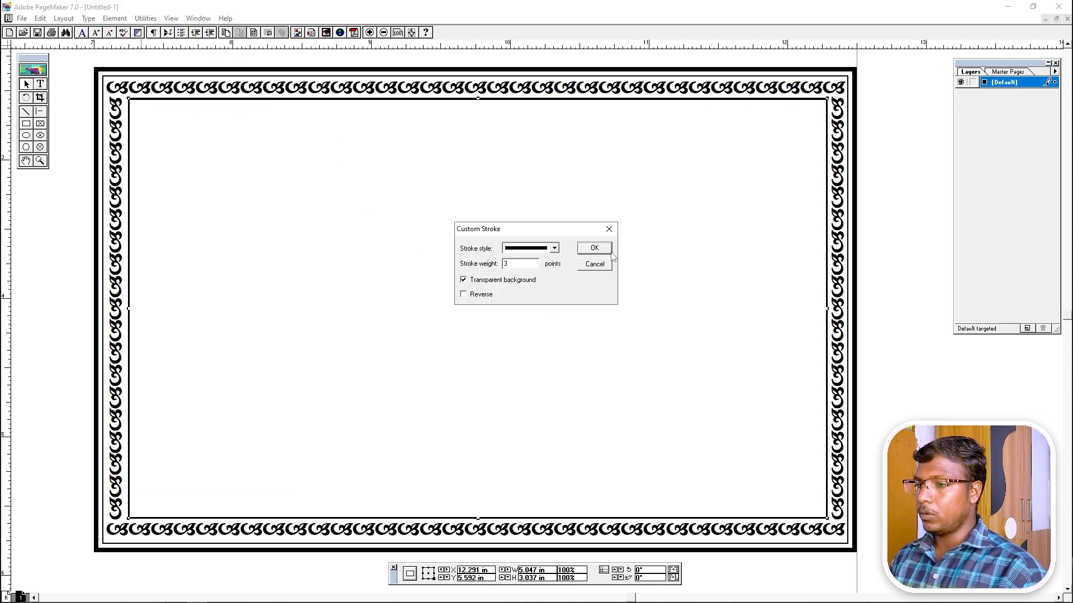
{"action": "left_click", "coordinate": [598, 246]}
{"action": "left_click", "coordinate": [598, 245]}
{"action": "left_click", "coordinate": [540, 248], "text": "ctrl+alt"}
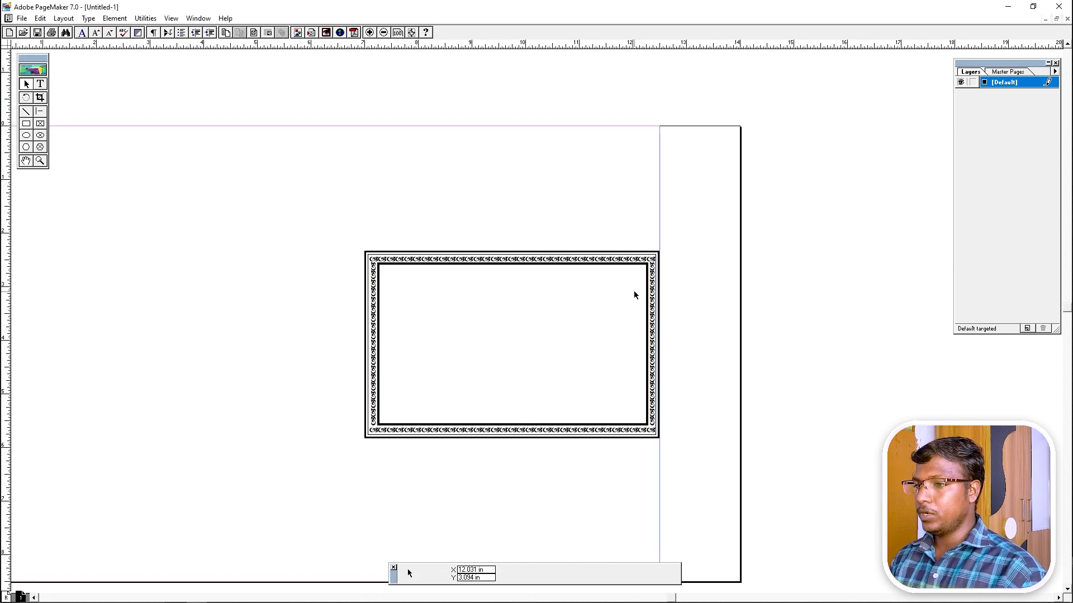
Create a text frame near the top of the card with placeholder text.
{"action": "left_click_drag", "start_coordinate": [314, 251], "coordinate": [665, 455]}
{"action": "left_click_drag", "start_coordinate": [701, 414], "coordinate": [534, 431]}
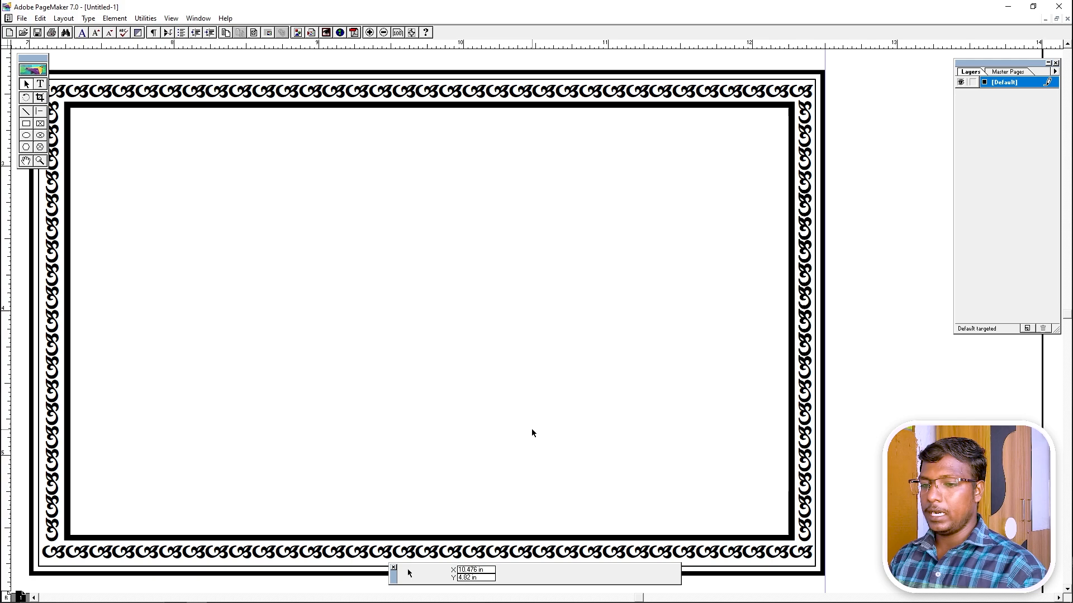
{"action": "left_click_drag", "start_coordinate": [426, 316], "coordinate": [447, 309]}
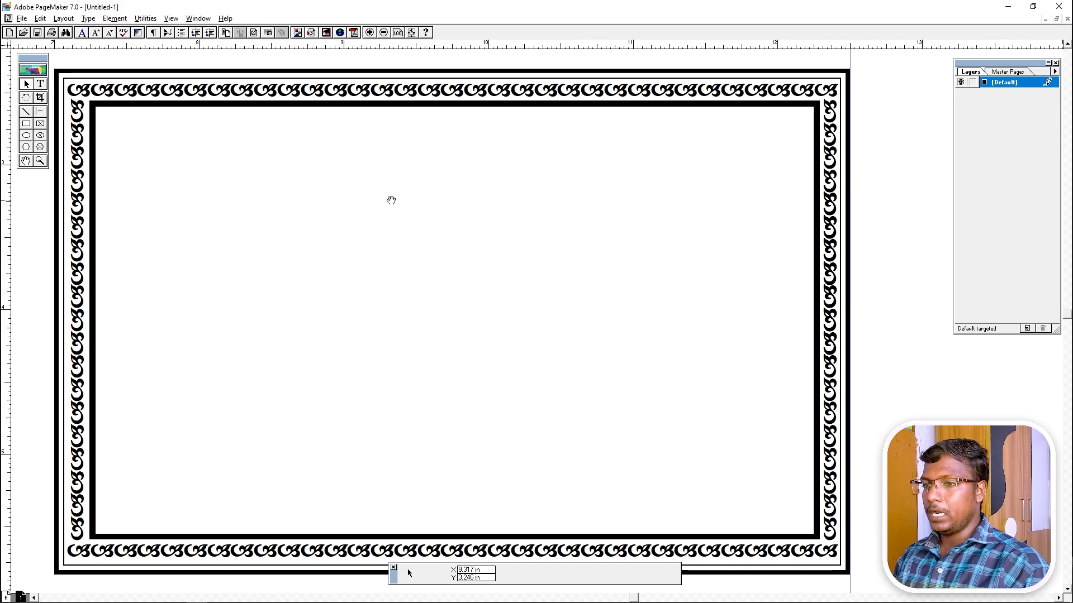
{"action": "left_click_drag", "start_coordinate": [391, 199], "coordinate": [396, 203]}
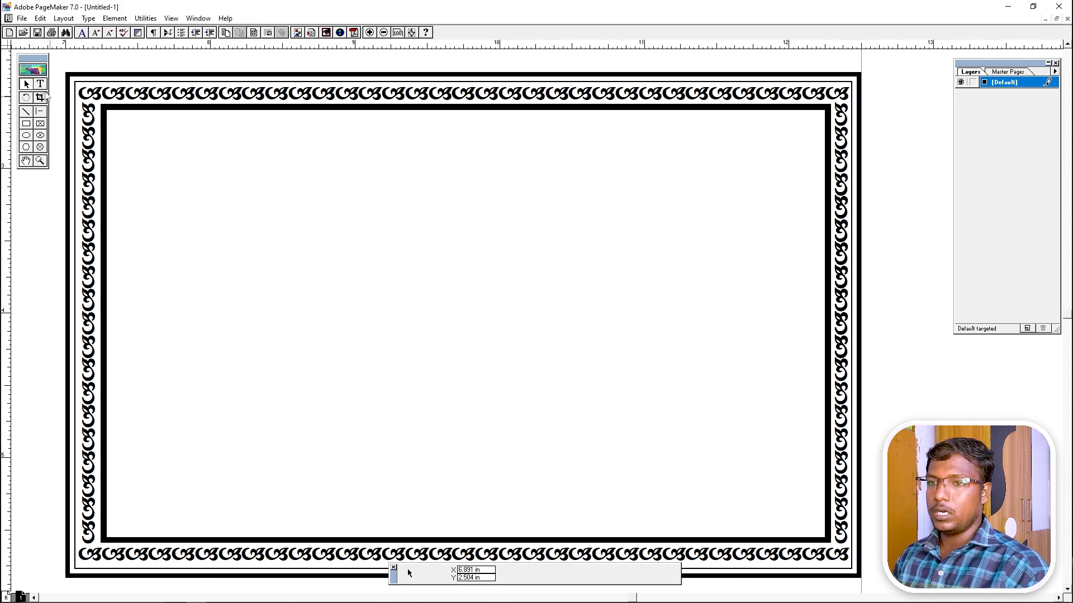
{"action": "left_click", "coordinate": [43, 84]}
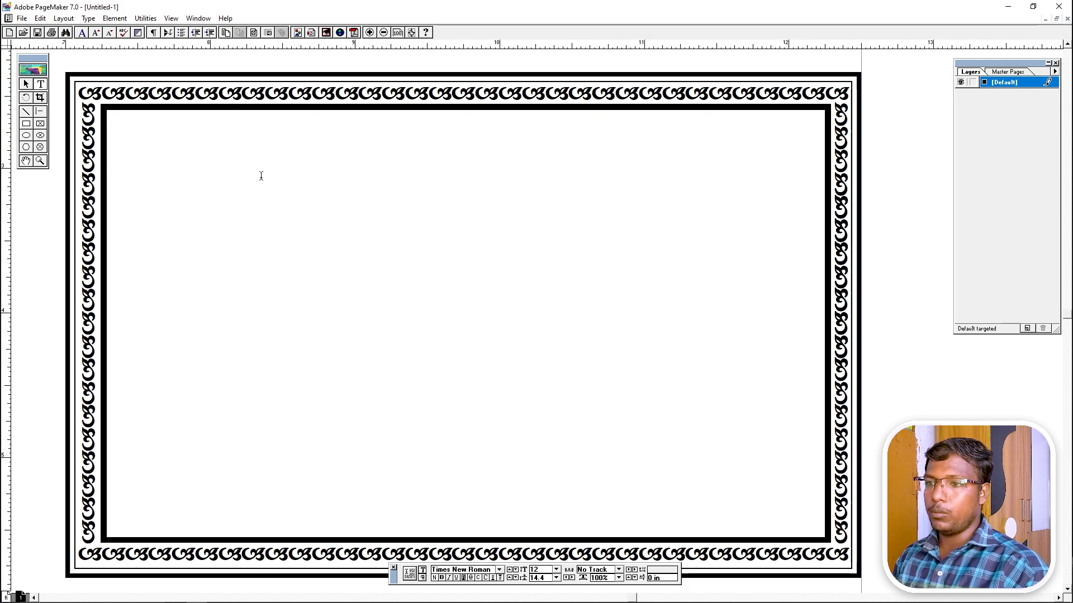
{"action": "left_click_drag", "start_coordinate": [259, 166], "coordinate": [674, 232]}
{"action": "type", "text": "fd"}
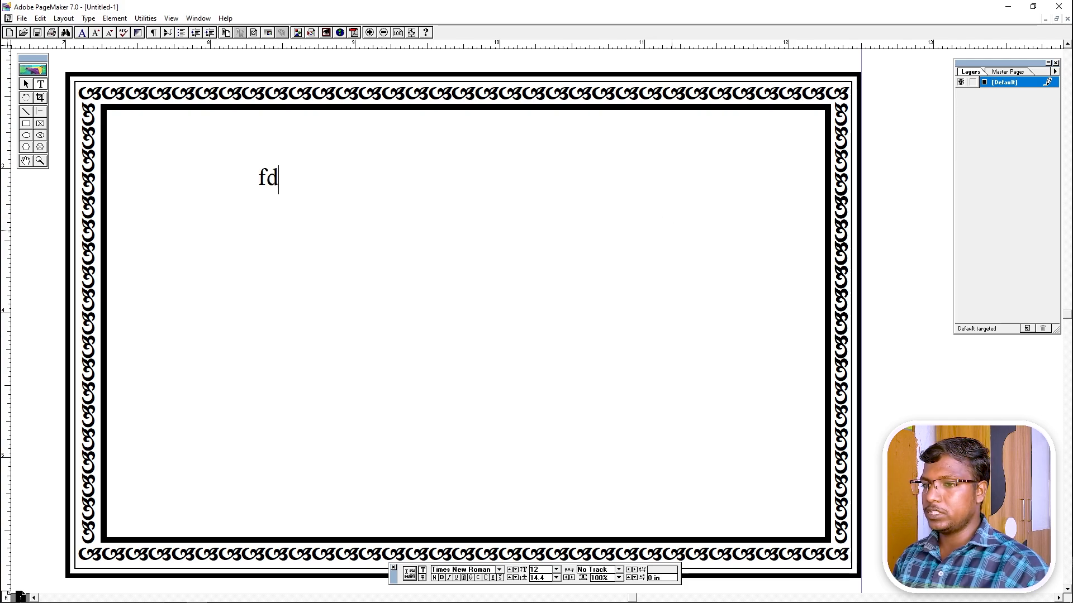
{"action": "type", "text": "edfdfdf"}
{"action": "left_click", "coordinate": [916, 596]}
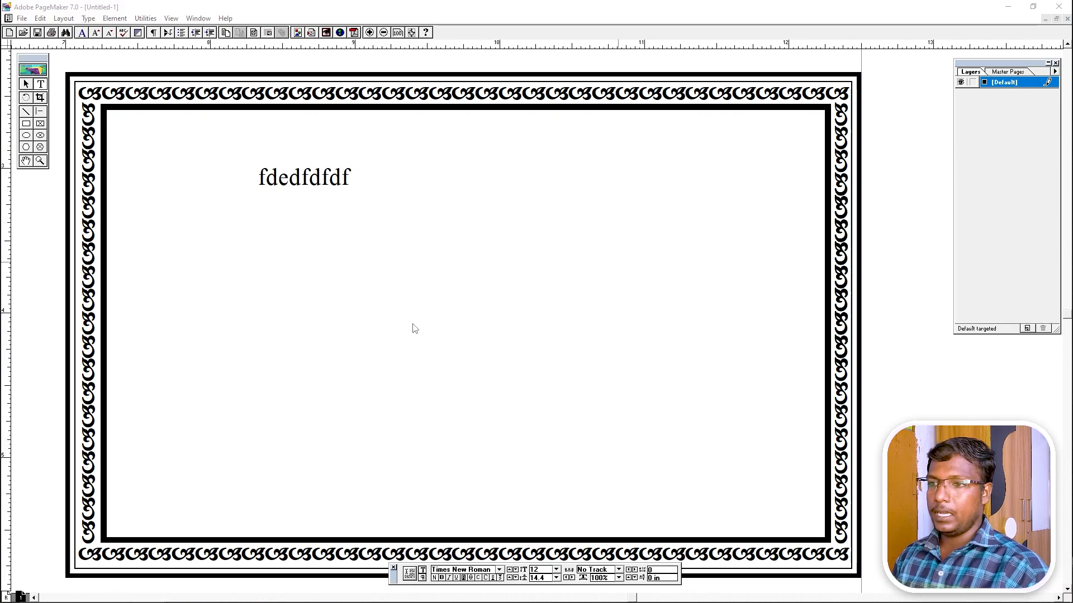
Set the placeholder text's font to SR-Tamil002.
{"action": "double_click", "coordinate": [259, 182]}
{"action": "left_click", "coordinate": [301, 180]}
{"action": "double_click", "coordinate": [362, 188]}
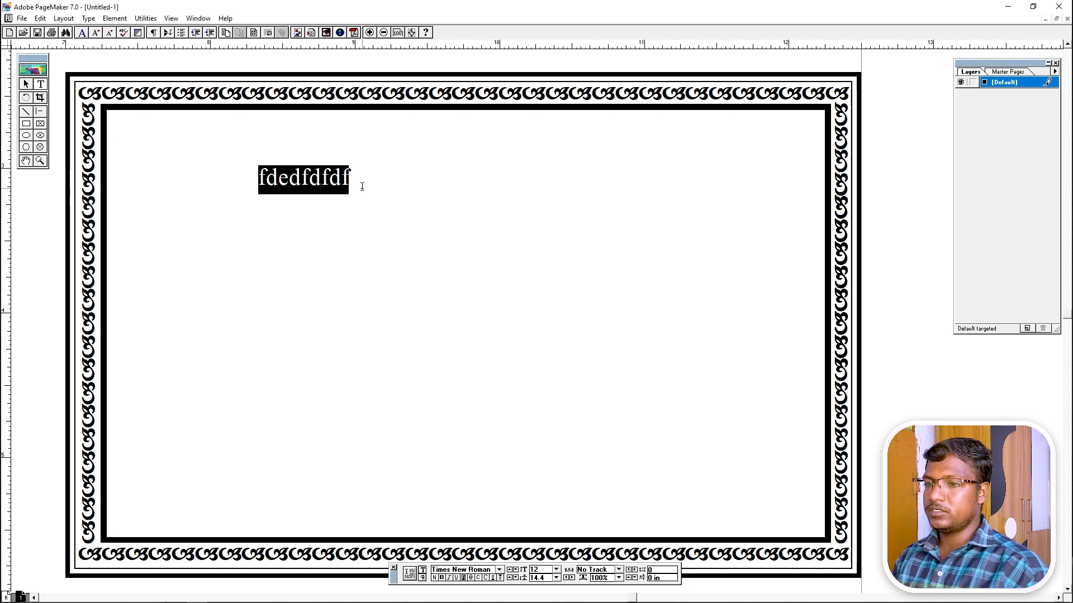
{"action": "mouse_move", "coordinate": [798, 602]}
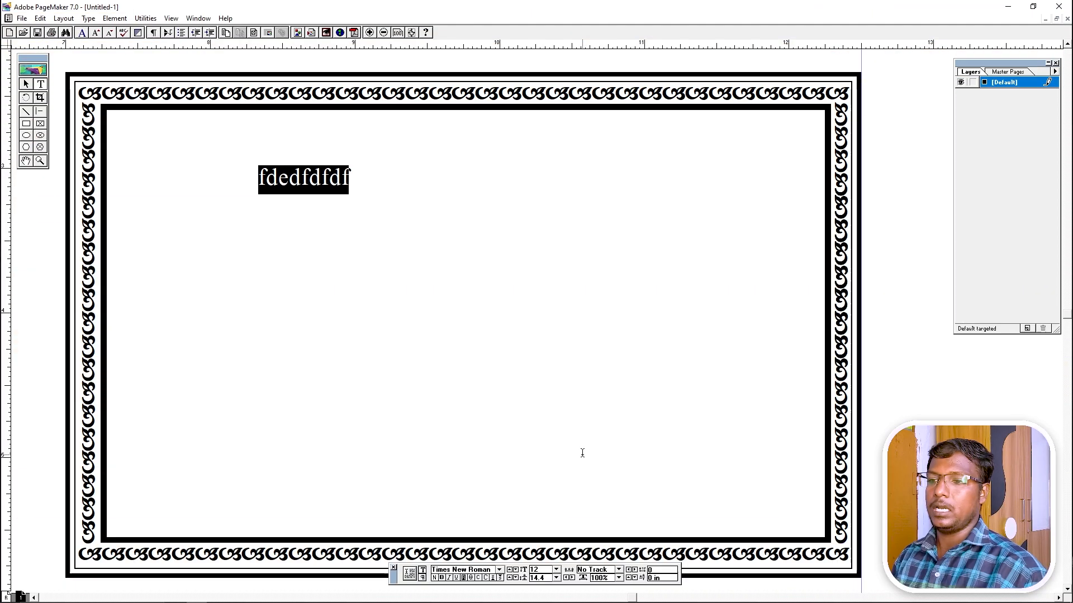
{"action": "left_click", "coordinate": [491, 568]}
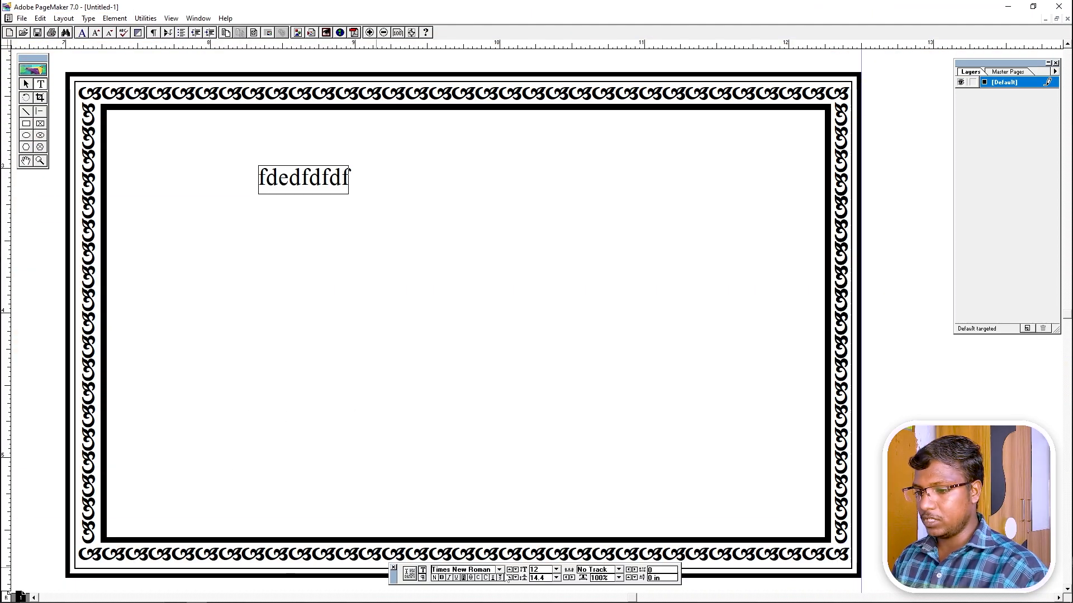
{"action": "type", "text": "SR-Tamil002"}
{"action": "key", "text": "Return"}
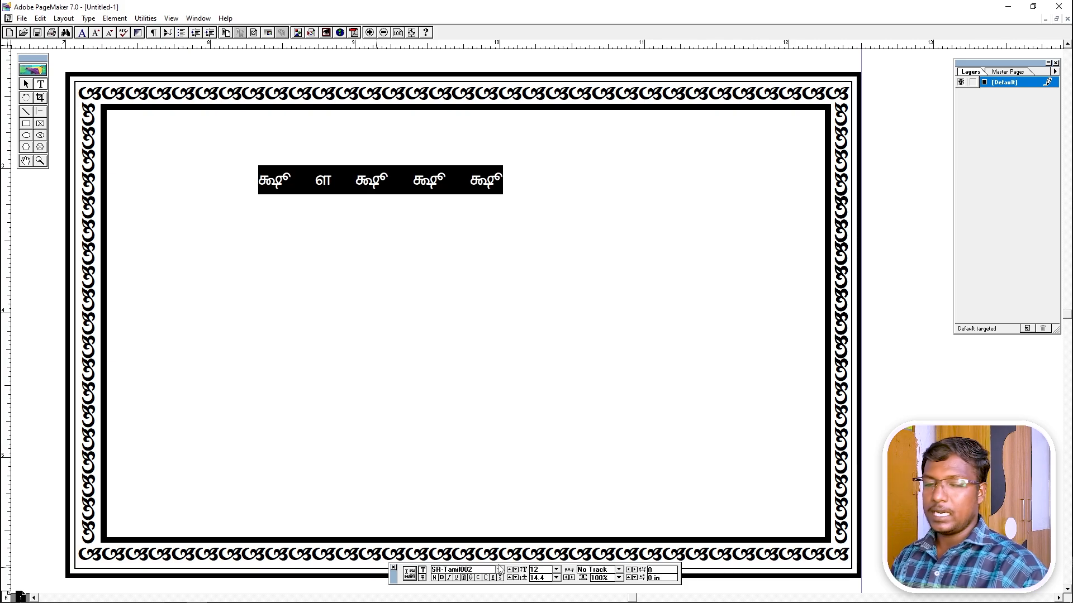
Paste 'ஸ்ரீ கைக்கொண்டார் சாஸ்தா துணை' over the placeholder text.
{"action": "double_click", "coordinate": [415, 179]}
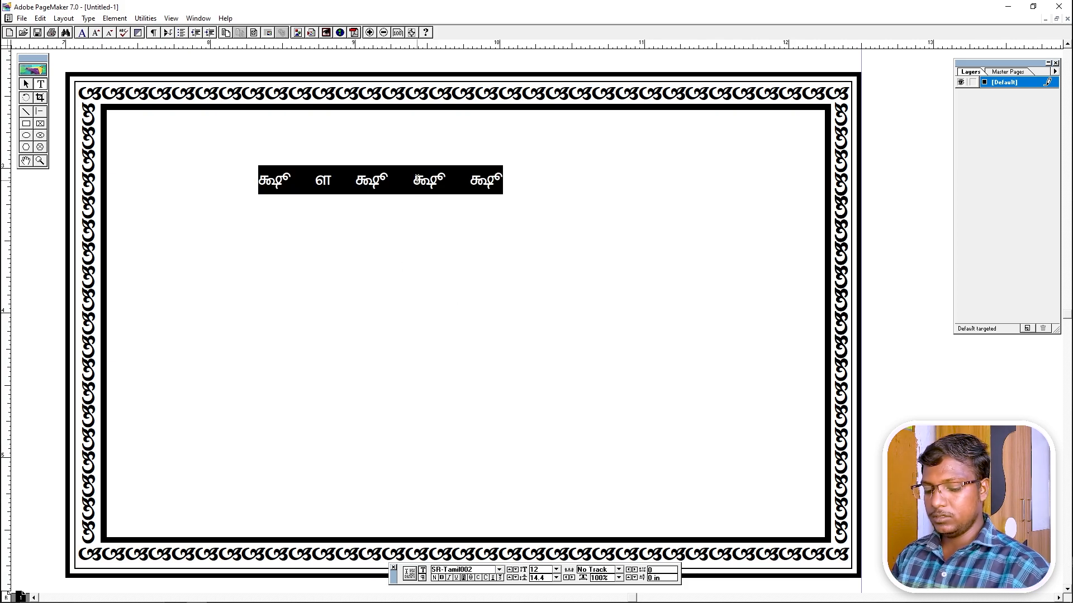
{"action": "type", "text": "×"}
{"action": "key", "text": "ctrl+a"}
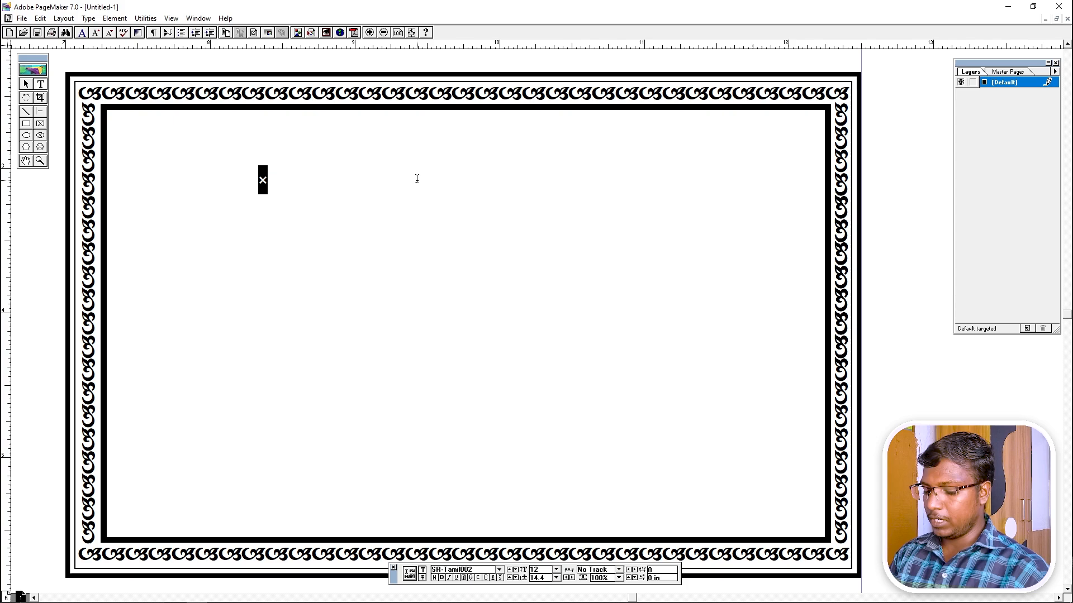
{"action": "type", "text": "ஸ்ரீ கைக்கொண்டார் சாஸ்தா துணை"}
{"action": "left_click", "coordinate": [26, 84]}
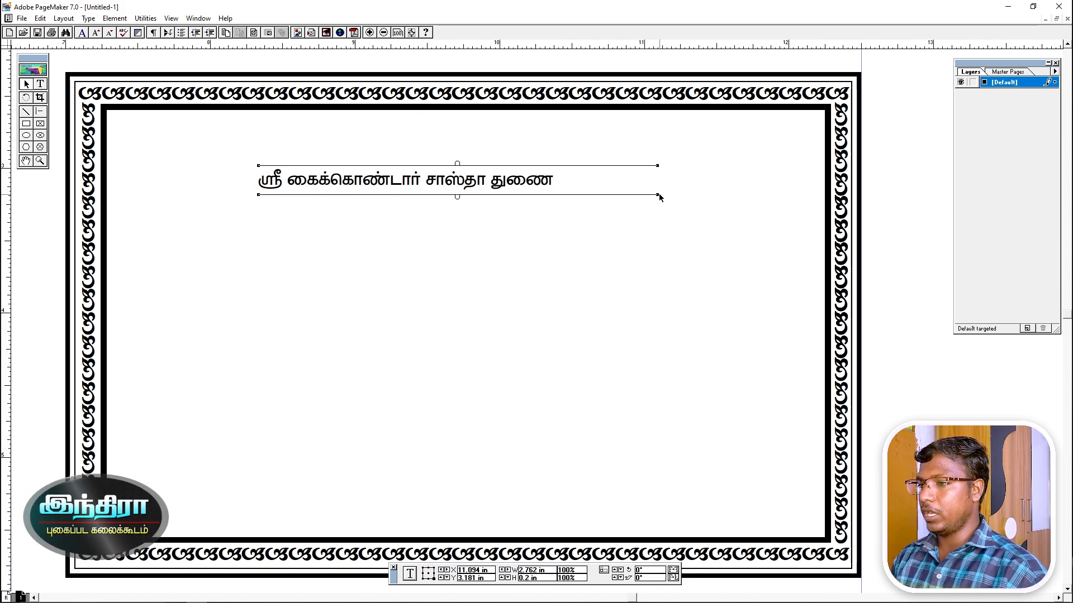
Narrow the title text block to 2.055 inches and move it up toward the frame's top.
{"action": "left_click_drag", "start_coordinate": [658, 194], "coordinate": [556, 196]}
{"action": "left_click_drag", "start_coordinate": [477, 170], "coordinate": [512, 132]}
{"action": "left_click_drag", "start_coordinate": [496, 200], "coordinate": [463, 256]}
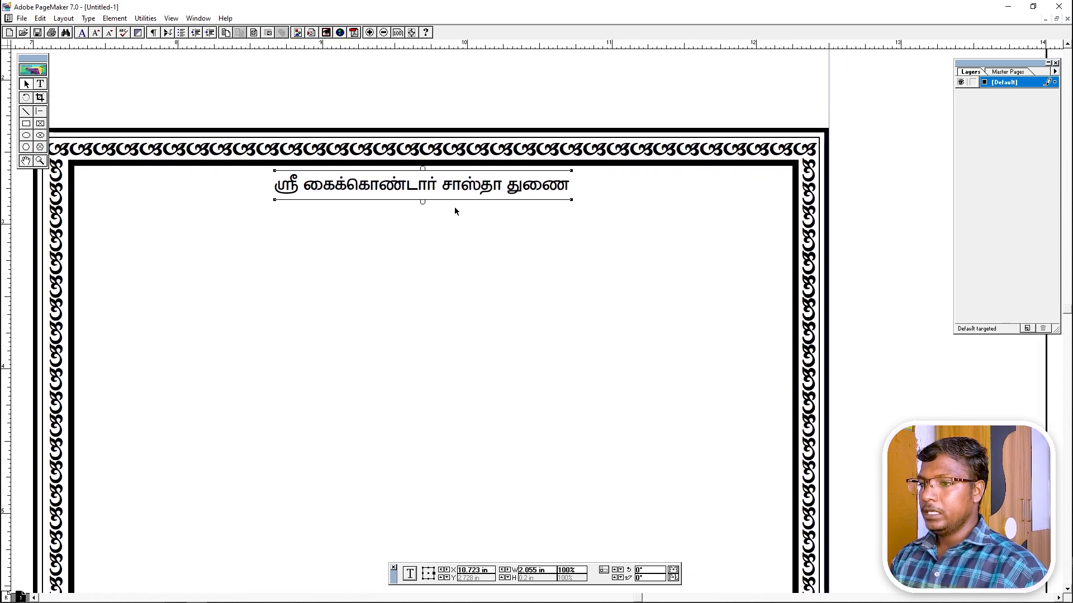
Pull a vertical guide to the card's centre and nudge the title line onto it.
{"action": "left_click", "coordinate": [426, 131]}
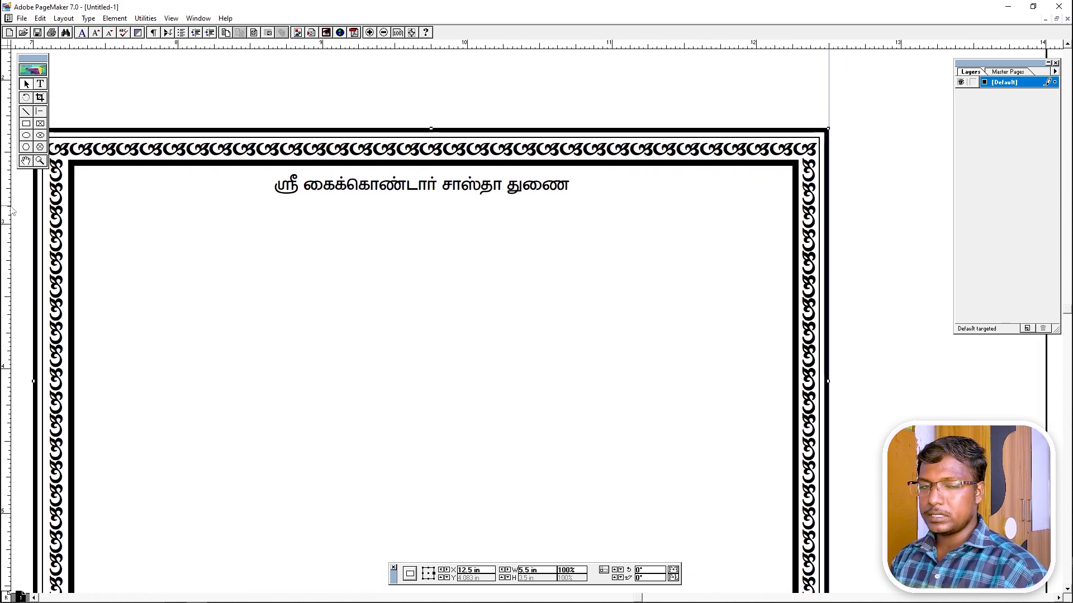
{"action": "left_click_drag", "start_coordinate": [7, 210], "coordinate": [432, 207]}
{"action": "left_click", "coordinate": [503, 189]}
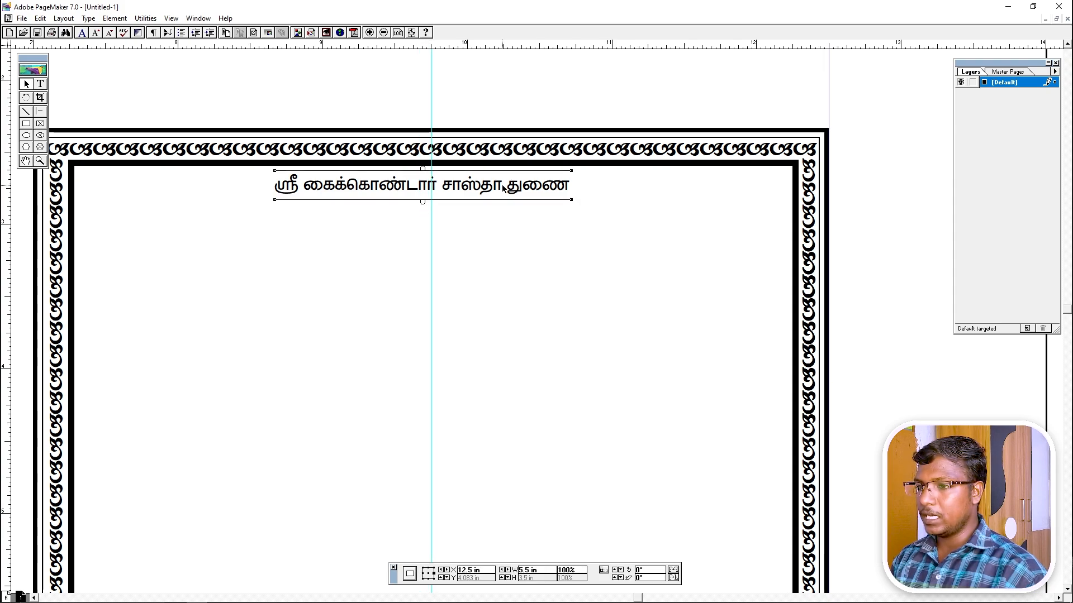
{"action": "key", "text": "Right"}
{"action": "key", "text": "Right"}
{"action": "key", "text": "Right"}
{"action": "key", "text": "Right"}
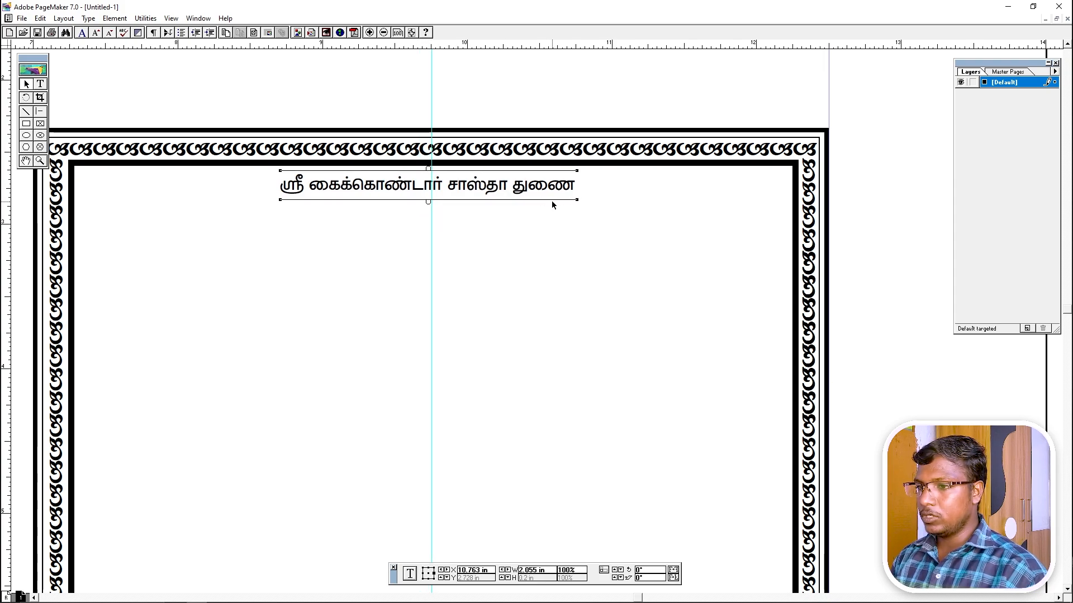
{"action": "key", "text": "Right"}
{"action": "key", "text": "Right"}
{"action": "key", "text": "Down"}
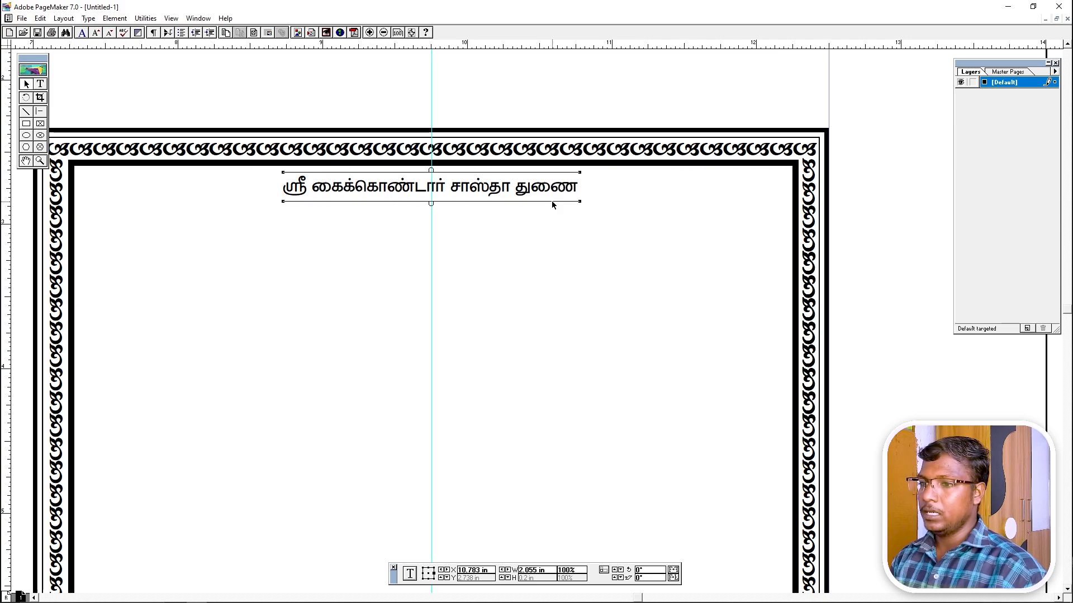
{"action": "key", "text": "Up"}
{"action": "left_click", "coordinate": [582, 235]}
{"action": "left_click", "coordinate": [494, 175]}
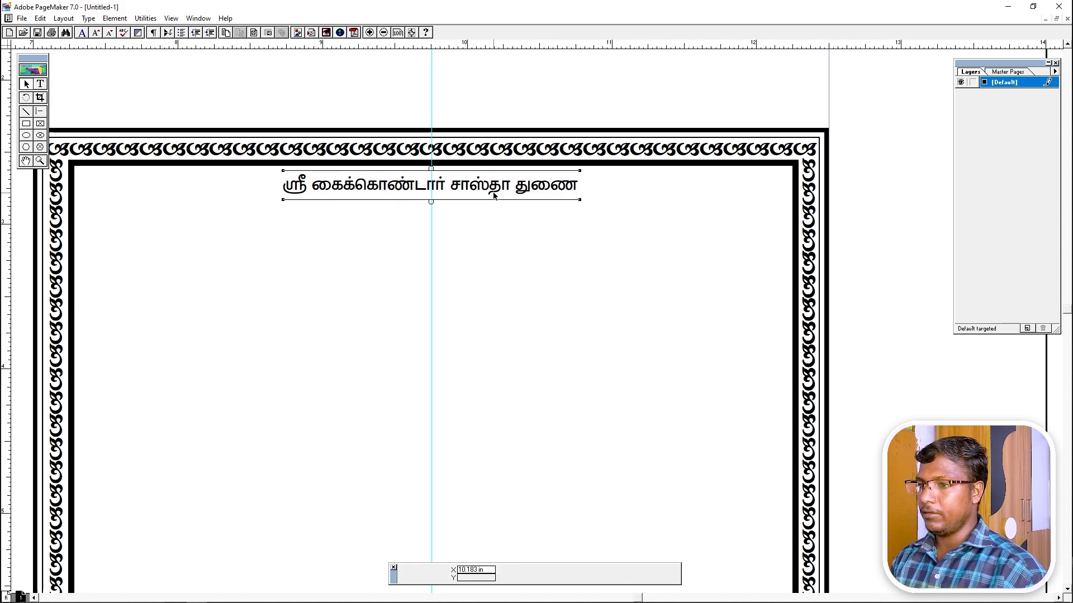
{"action": "left_click", "coordinate": [487, 295]}
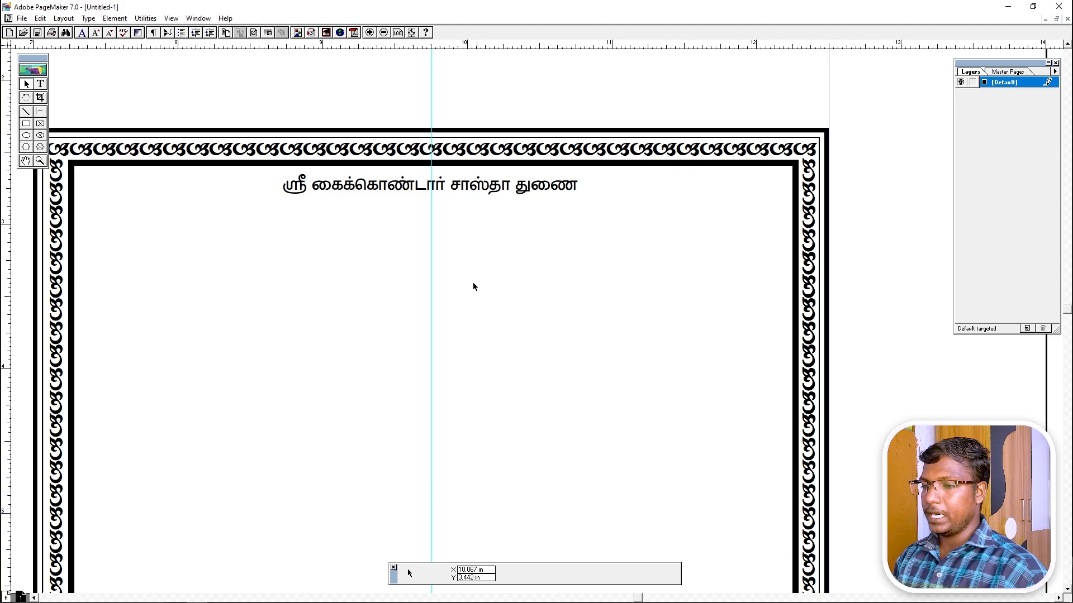
Draw a new text frame below the title.
{"action": "left_click", "coordinate": [39, 83]}
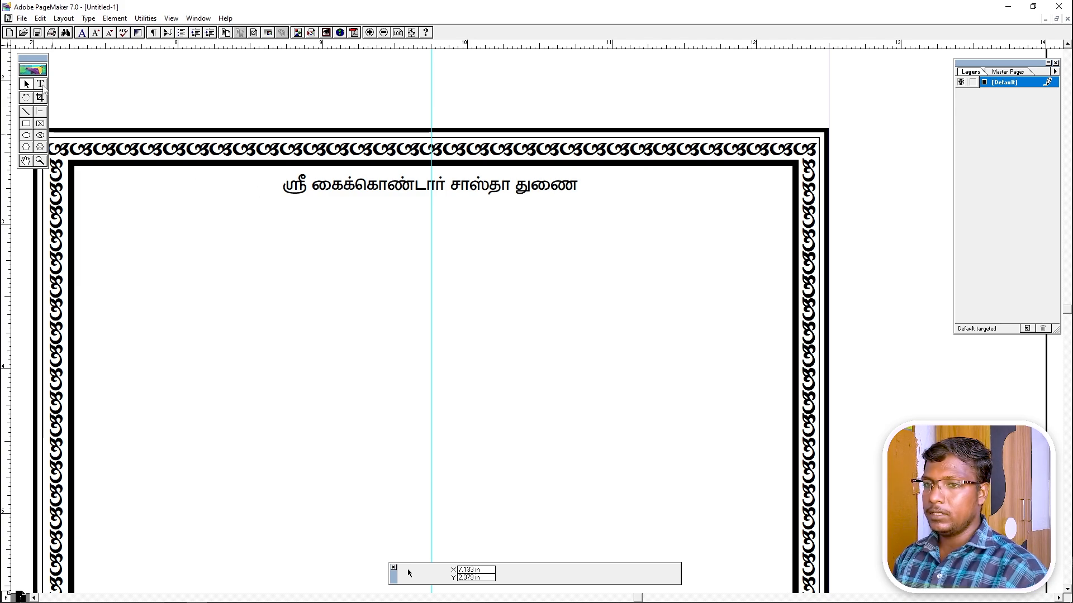
{"action": "left_click", "coordinate": [223, 228]}
{"action": "left_click_drag", "start_coordinate": [266, 240], "coordinate": [722, 362]}
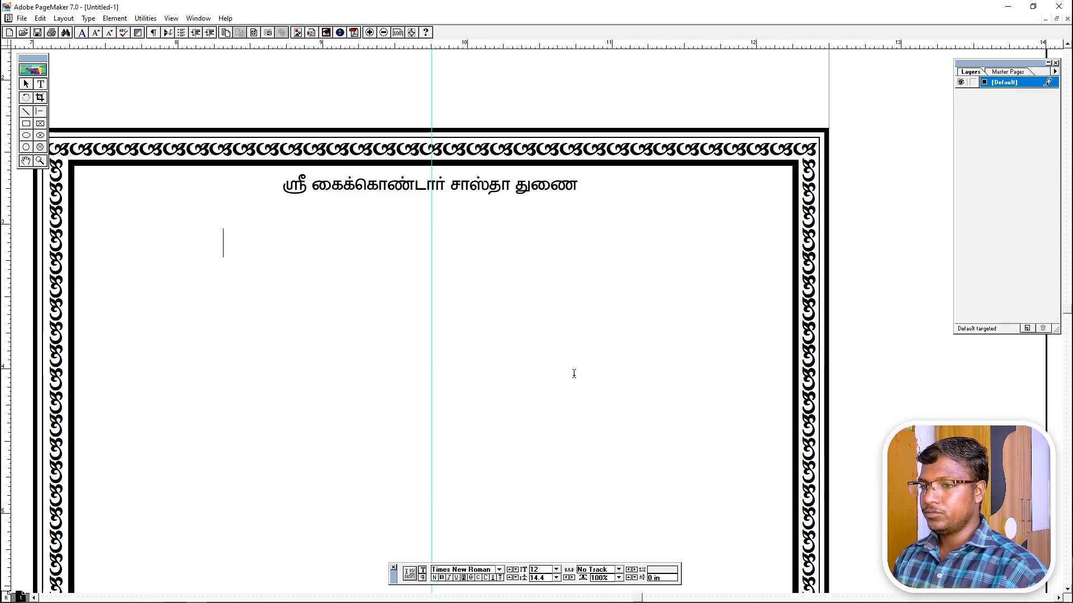
Set the font to SR-Tamil001 and type 'வாழ்க வழுமுடன்...' in the new frame.
{"action": "left_click", "coordinate": [498, 571]}
{"action": "type", "text": "EA"}
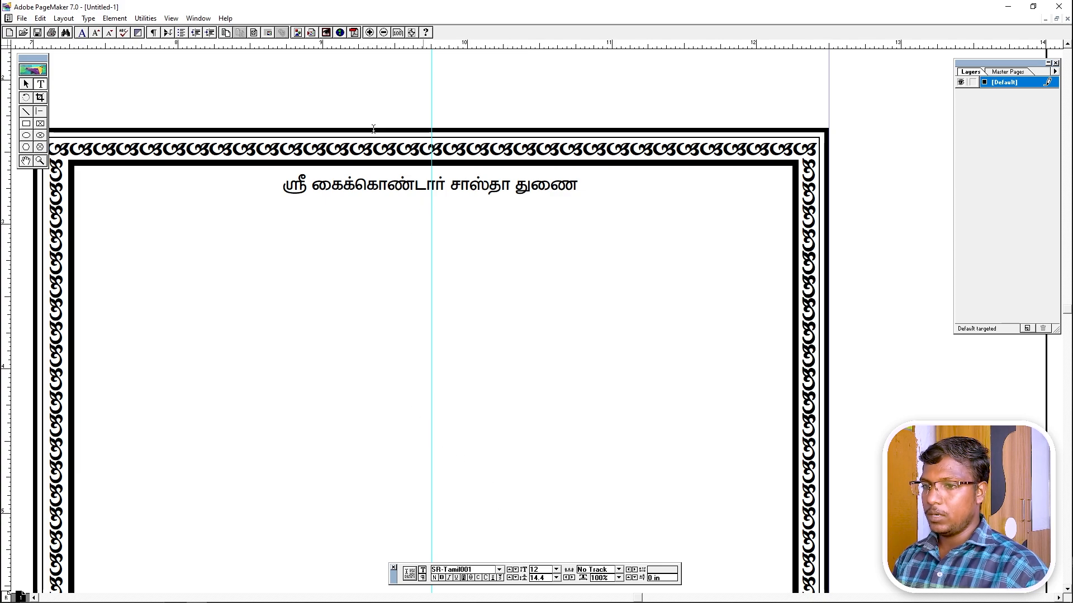
{"action": "type", "text": "ழிவிவி"}
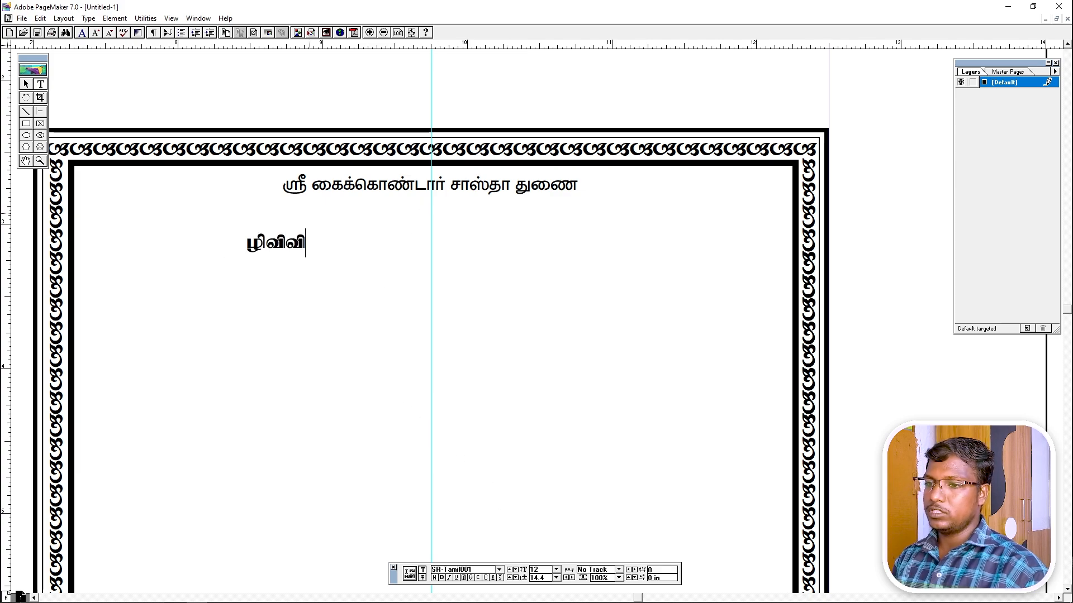
{"action": "type", "text": "   வி"}
{"action": "key", "text": "ctrl+a"}
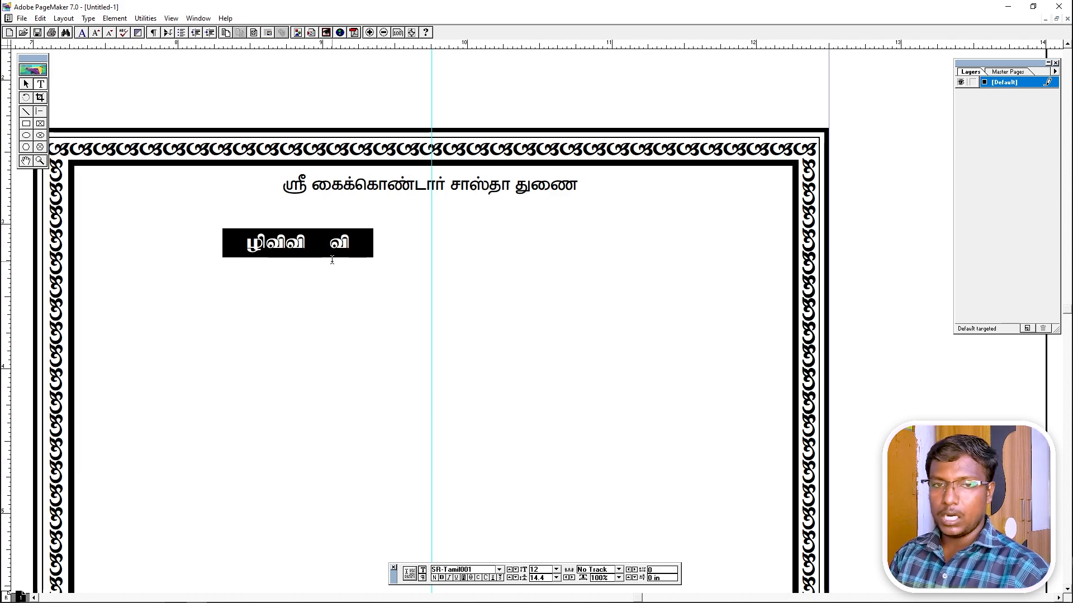
{"action": "type", "text": "ல"}
{"action": "key", "text": "BackSpace"}
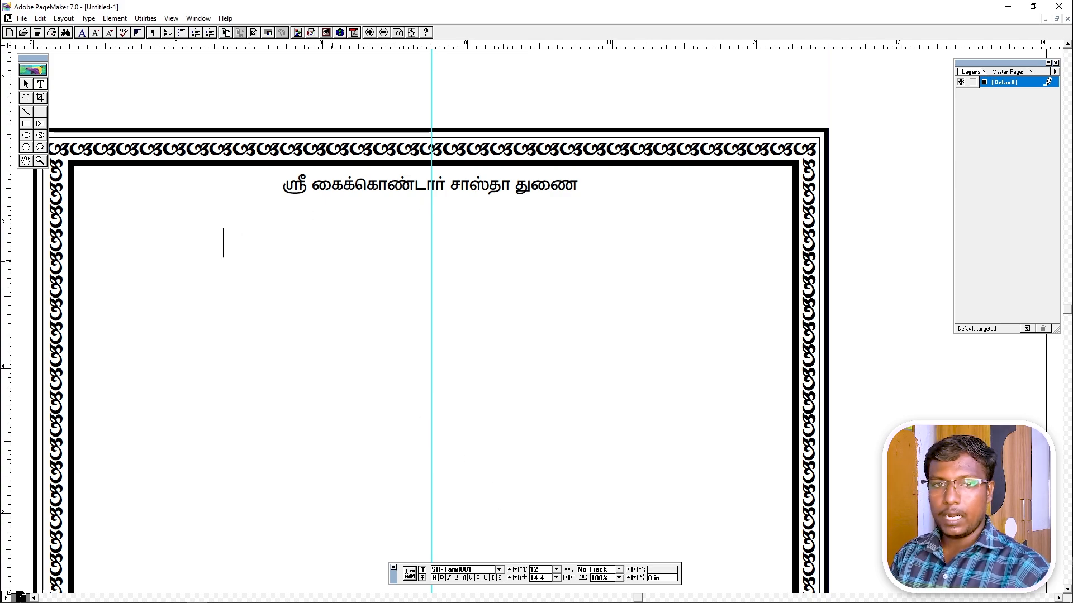
{"action": "type", "text": "வா"}
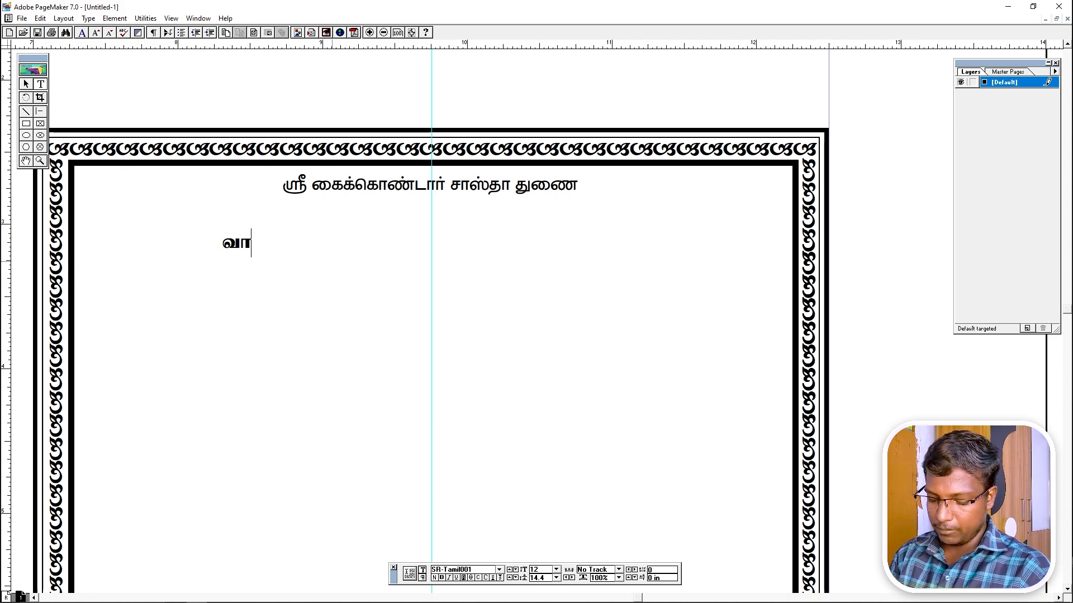
{"action": "type", "text": "ழ்க வழுமுடன்..."}
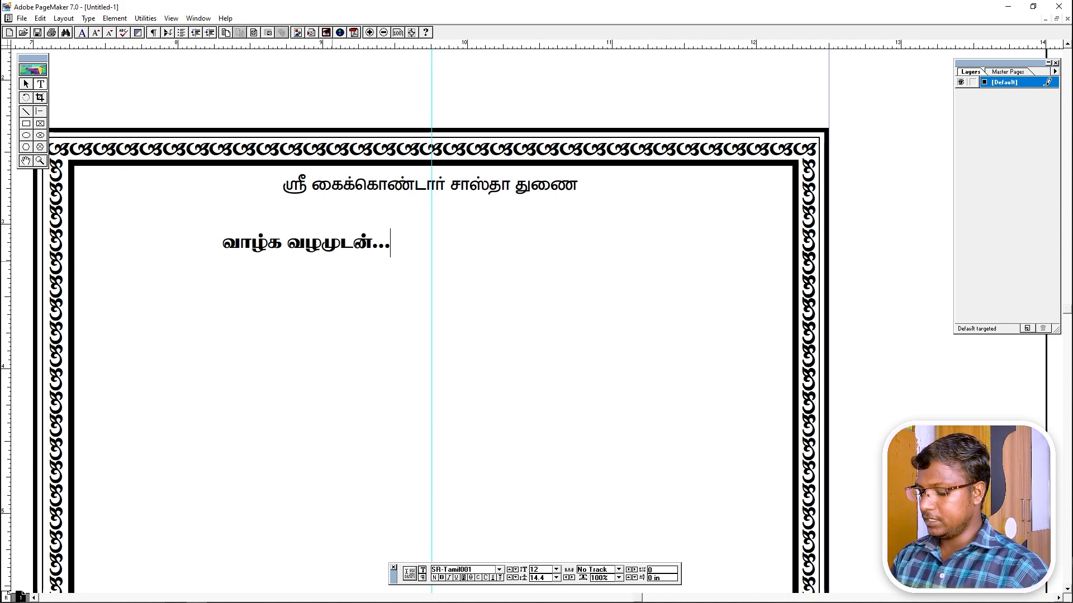
{"action": "key", "text": "Home"}
Add leading dots and enlarge the whole line '...வாழ்க வழுமுடன்...' to 30 pt.
{"action": "type", "text": "..."}
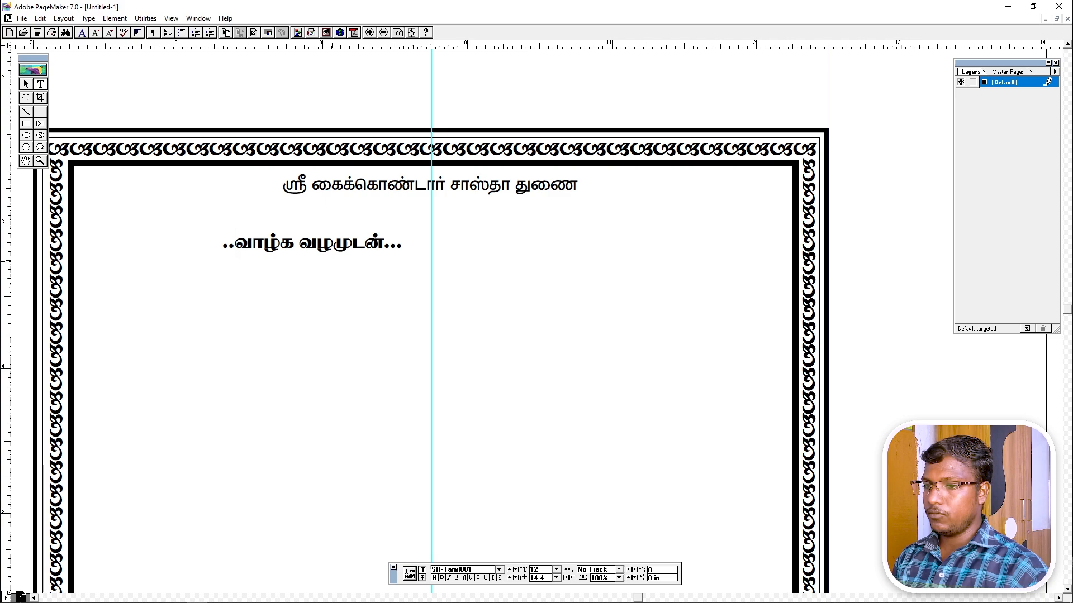
{"action": "key", "text": "ctrl+a"}
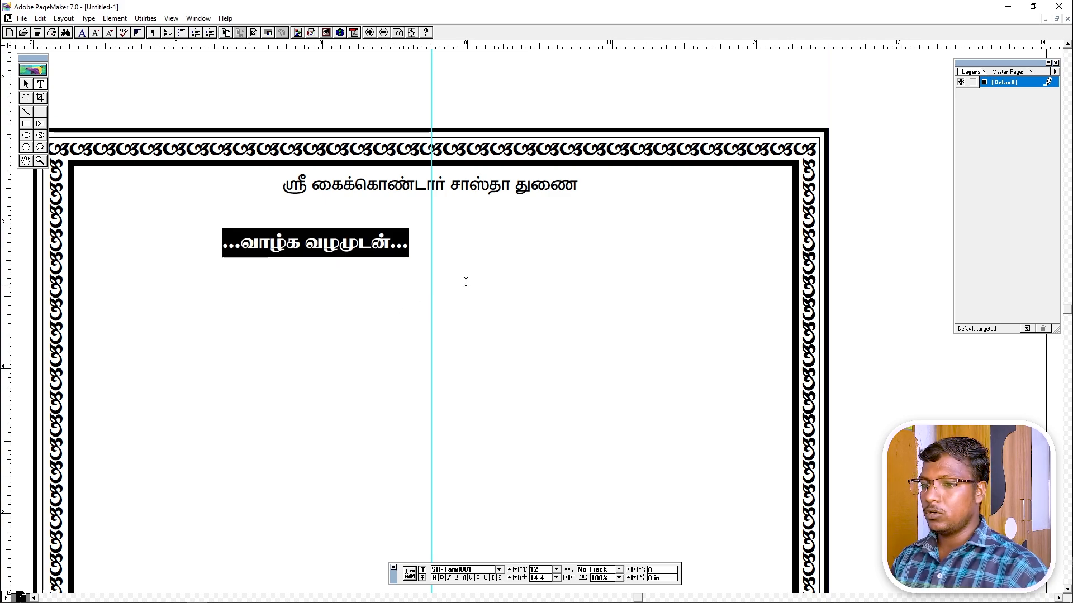
{"action": "key", "text": "ctrl+shift+period"}
{"action": "key", "text": "ctrl+shift+period"}
{"action": "key", "text": "ctrl+shift+period"}
{"action": "key", "text": "ctrl+shift+period"}
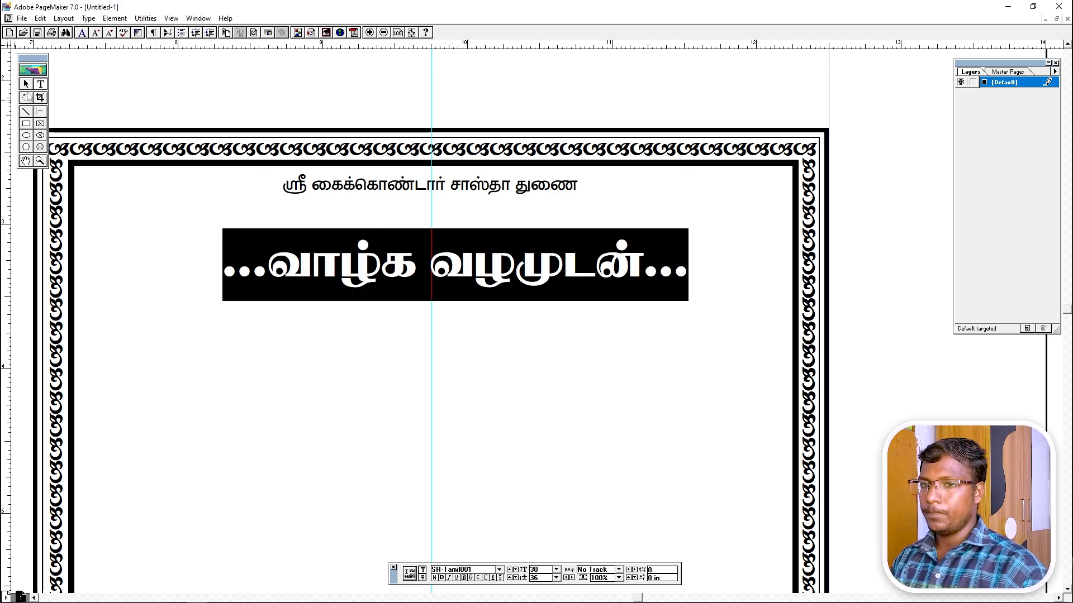
Narrow the heading's text block and centre it just below the title line.
{"action": "left_click", "coordinate": [26, 84]}
{"action": "left_click_drag", "start_coordinate": [487, 275], "coordinate": [439, 247]}
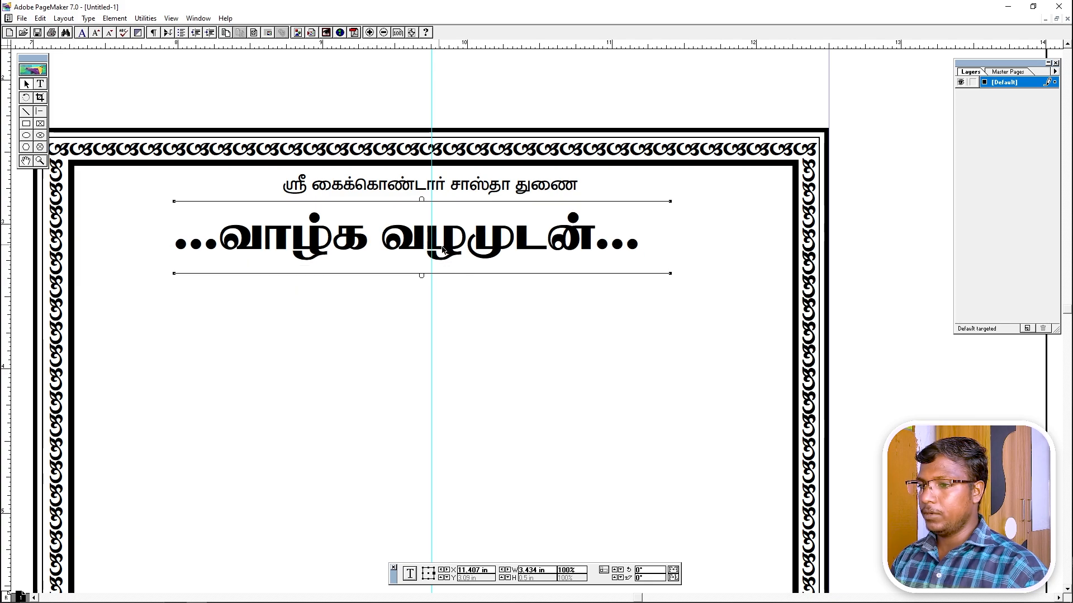
{"action": "left_click_drag", "start_coordinate": [672, 274], "coordinate": [892, 273]}
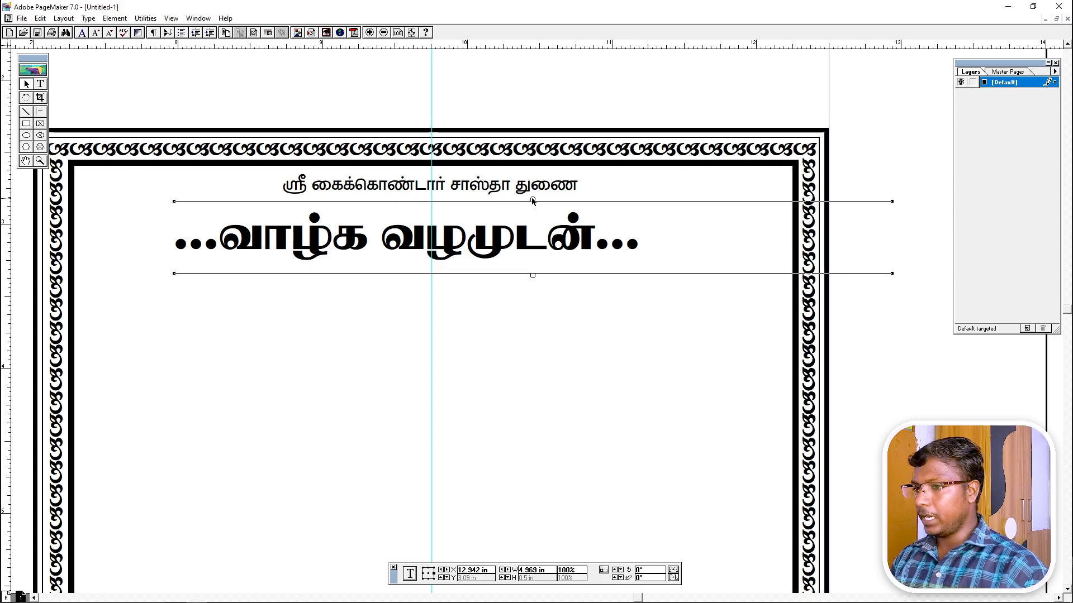
{"action": "left_click_drag", "start_coordinate": [527, 246], "coordinate": [511, 324]}
{"action": "left_click", "coordinate": [514, 377]}
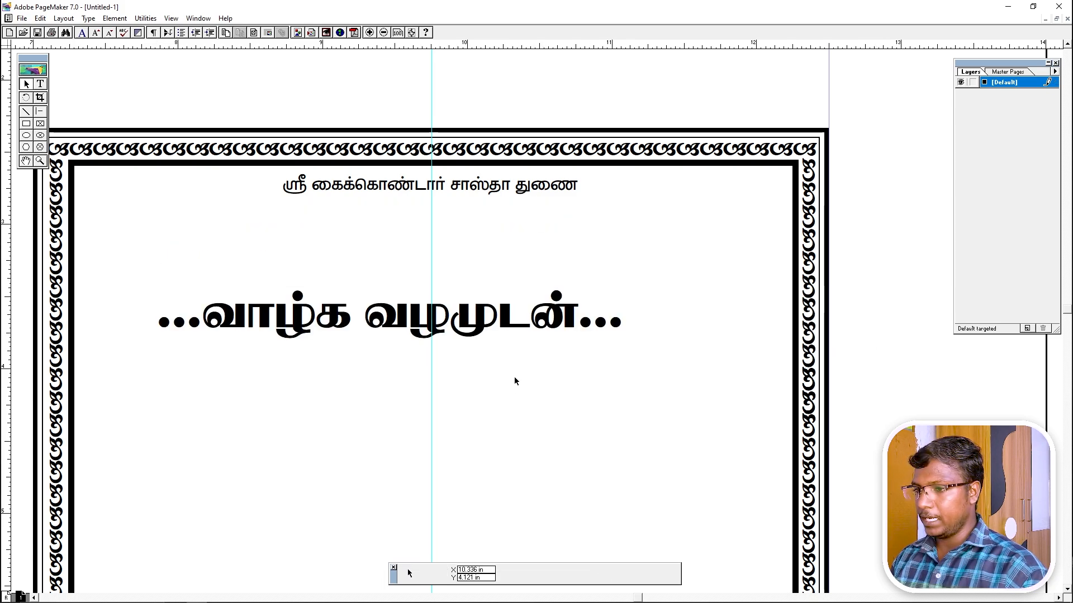
{"action": "left_click", "coordinate": [512, 332]}
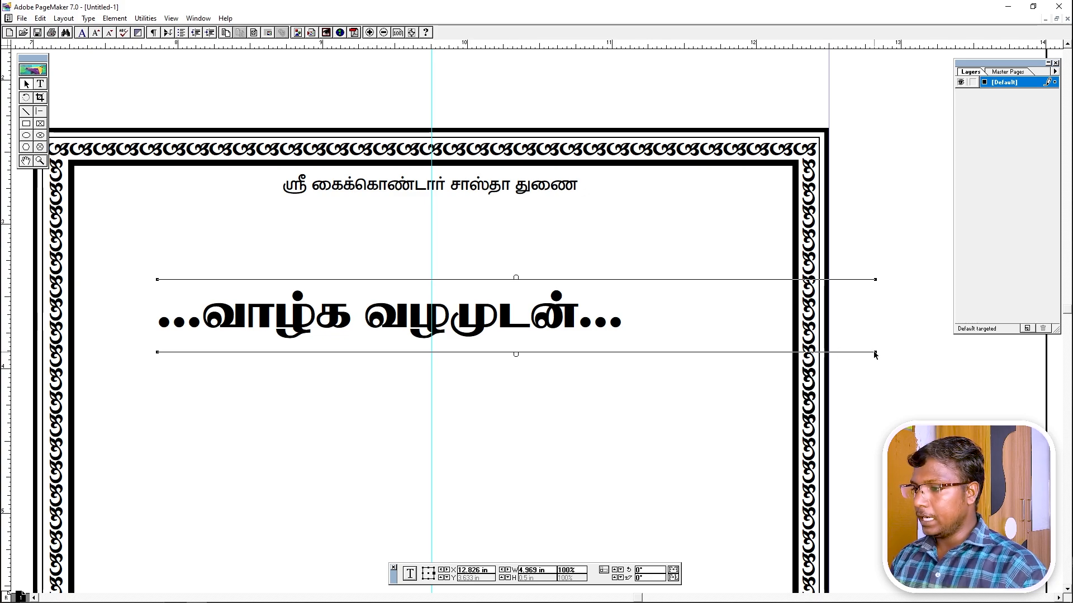
{"action": "left_click_drag", "start_coordinate": [875, 355], "coordinate": [627, 358]}
{"action": "left_click_drag", "start_coordinate": [462, 328], "coordinate": [521, 290]}
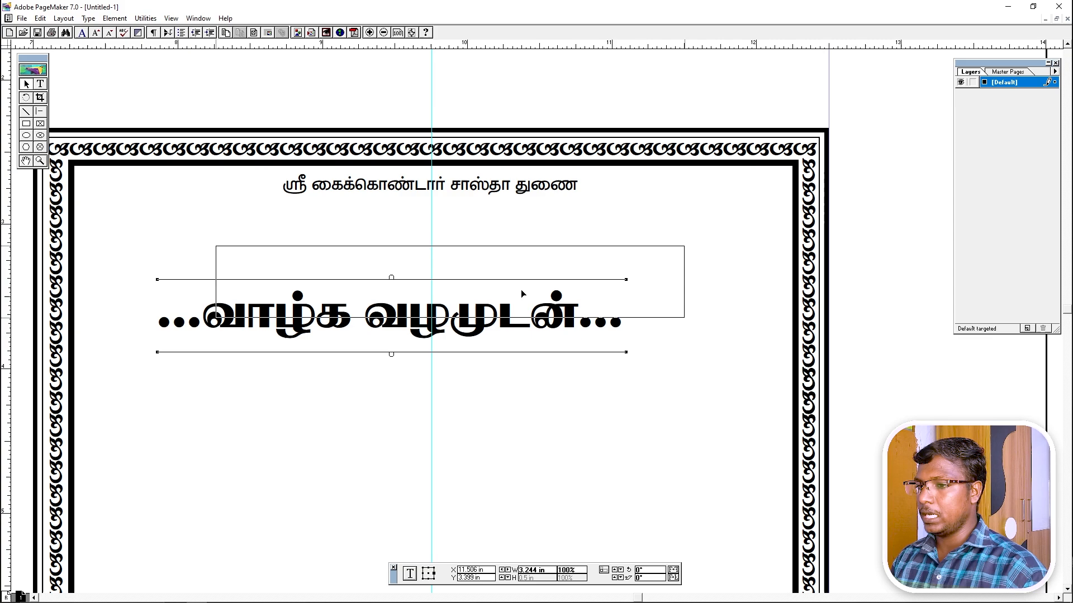
{"action": "key", "text": "Left"}
{"action": "key", "text": "Left"}
{"action": "key", "text": "Left"}
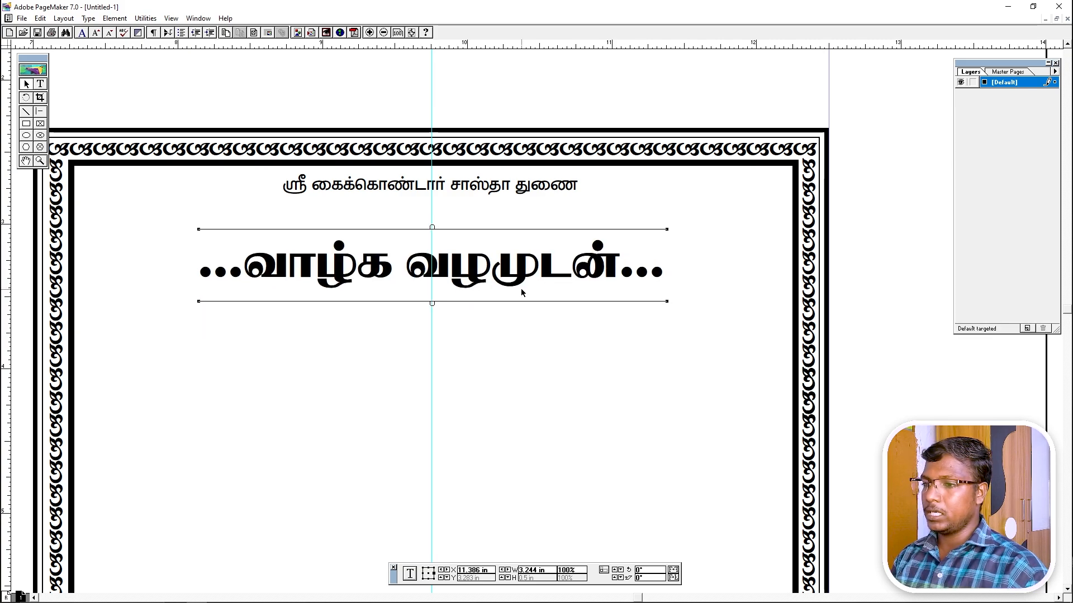
{"action": "key", "text": "Up"}
{"action": "key", "text": "Up"}
{"action": "key", "text": "Up"}
{"action": "key", "text": "Up"}
{"action": "key", "text": "Up"}
{"action": "key", "text": "Up"}
{"action": "key", "text": "Up"}
{"action": "key", "text": "Up"}
{"action": "key", "text": "Up"}
{"action": "key", "text": "Up"}
{"action": "key", "text": "Up"}
{"action": "key", "text": "Up"}
{"action": "key", "text": "Up"}
{"action": "key", "text": "Up"}
{"action": "key", "text": "Up"}
{"action": "key", "text": "Up"}
{"action": "key", "text": "Up"}
{"action": "key", "text": "Up"}
{"action": "key", "text": "Up"}
{"action": "key", "text": "Up"}
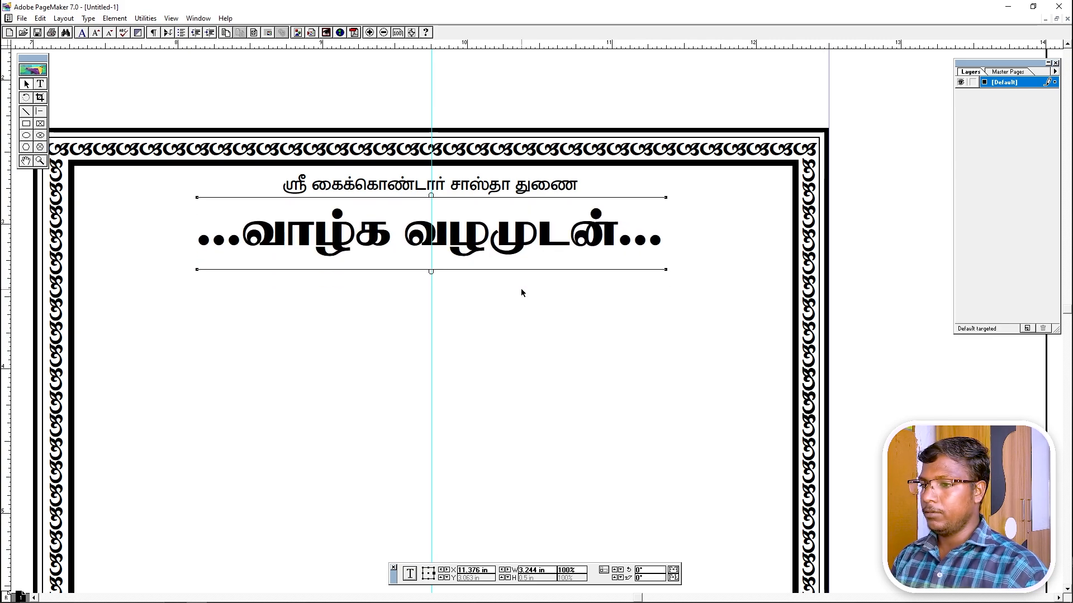
{"action": "key", "text": "Down"}
{"action": "key", "text": "Down"}
{"action": "key", "text": "Down"}
{"action": "key", "text": "Down"}
{"action": "left_click", "coordinate": [520, 289]}
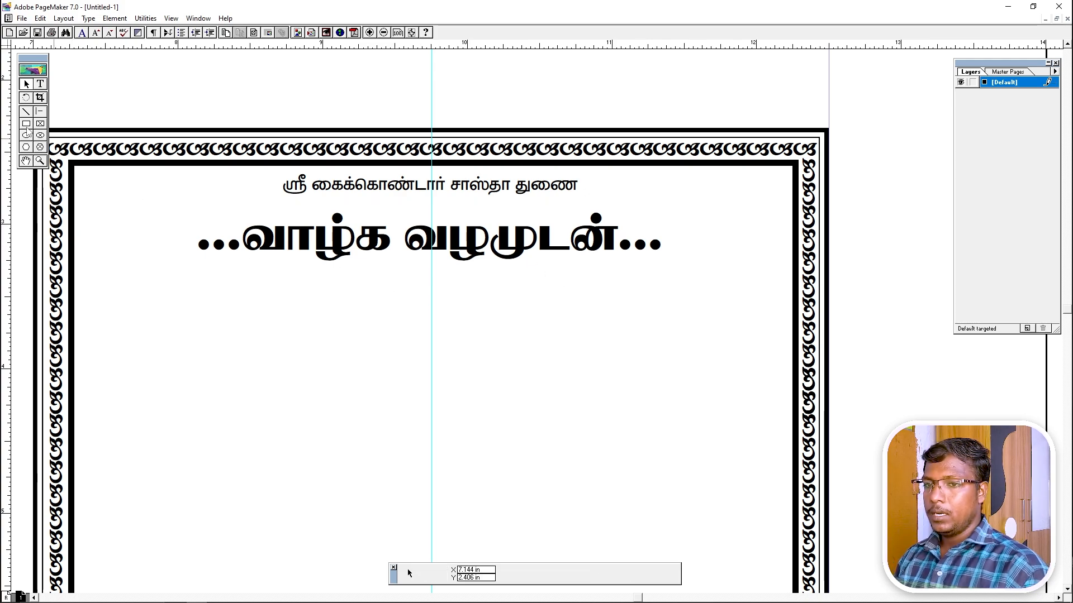
{"action": "left_click", "coordinate": [26, 126]}
Choose a rounded corner style and draw a 3.32 × 0.465 inch rounded rectangle around the heading.
{"action": "double_click", "coordinate": [27, 126]}
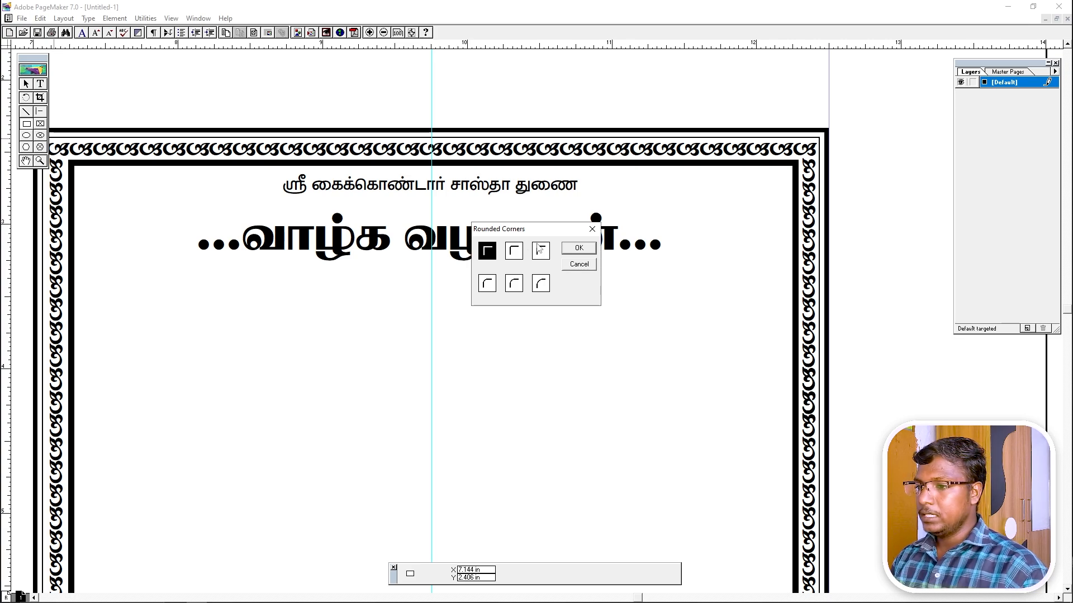
{"action": "left_click", "coordinate": [540, 251]}
{"action": "left_click", "coordinate": [578, 249]}
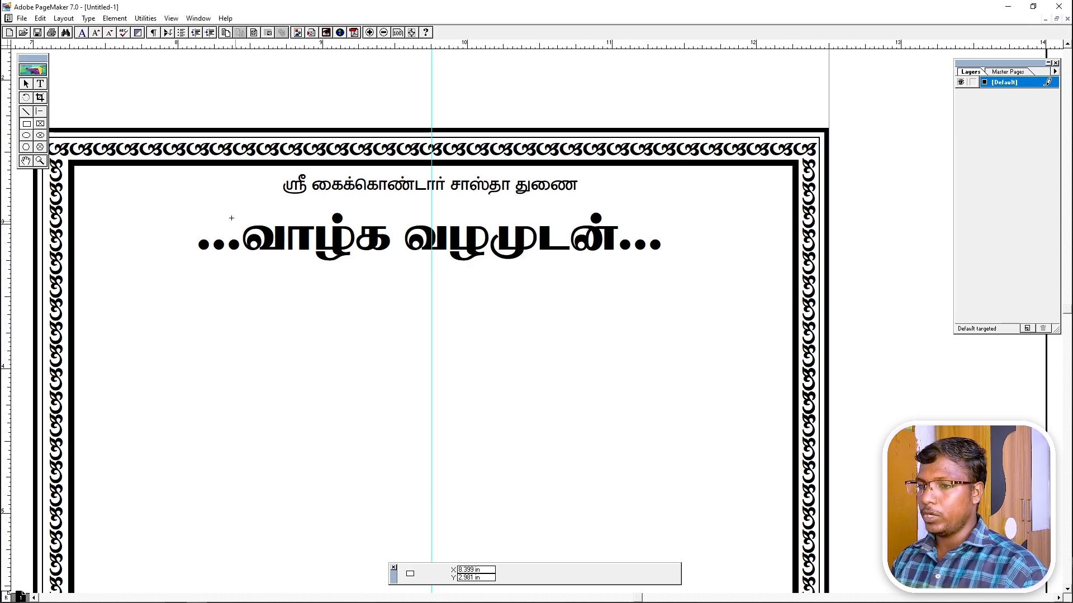
{"action": "mouse_move", "coordinate": [191, 206]}
{"action": "left_mouse_down"}
{"action": "mouse_move", "coordinate": [312, 251]}
{"action": "mouse_move", "coordinate": [682, 262]}
{"action": "mouse_move", "coordinate": [671, 281]}
{"action": "mouse_move", "coordinate": [671, 271]}
{"action": "left_mouse_up"}
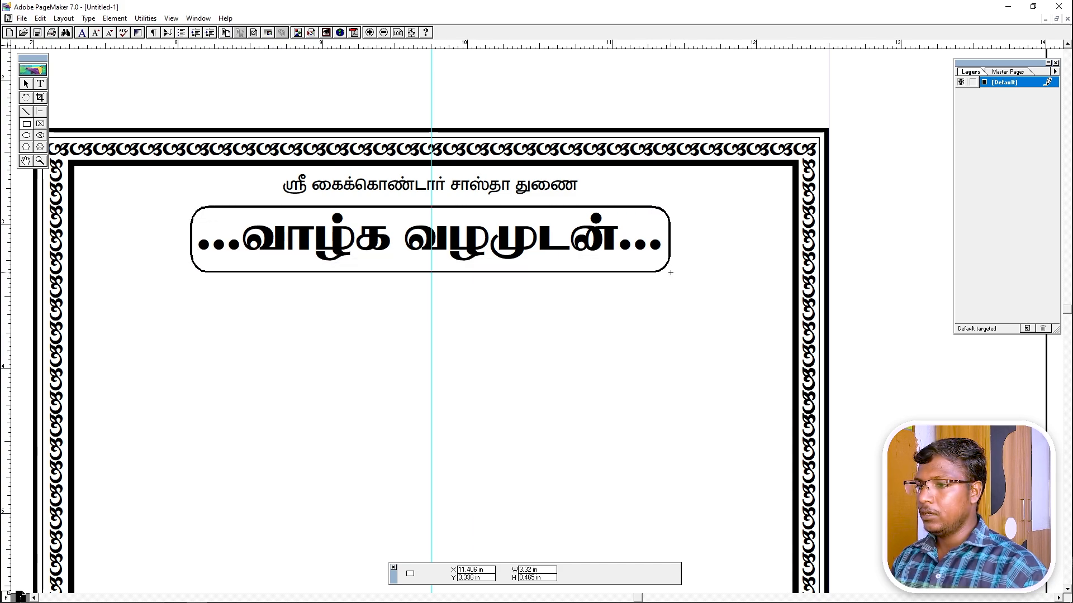
{"action": "key", "text": "Right"}
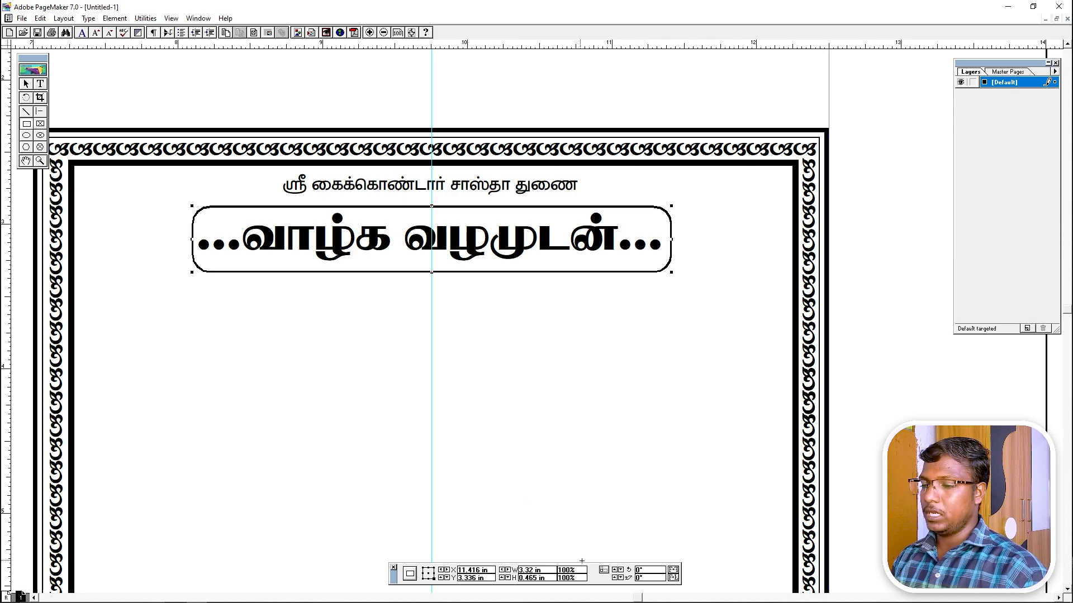
{"action": "left_click", "coordinate": [412, 593]}
Review the 01.jpg sample card in Photos, then return to the PageMaker card.
{"action": "key", "text": "alt+Tab"}
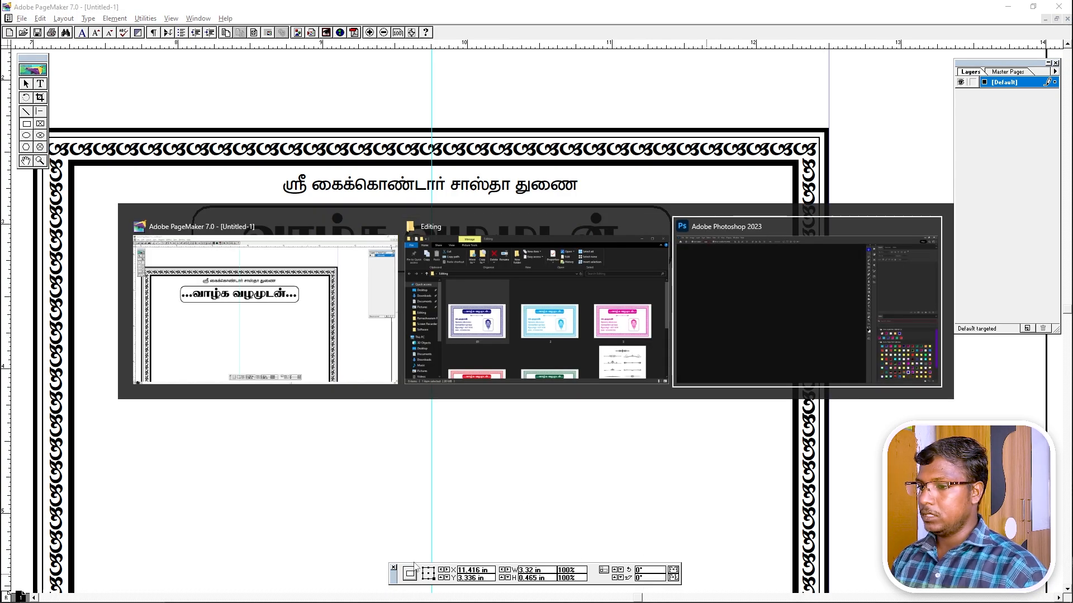
{"action": "left_click", "coordinate": [568, 282]}
{"action": "double_click", "coordinate": [263, 263]}
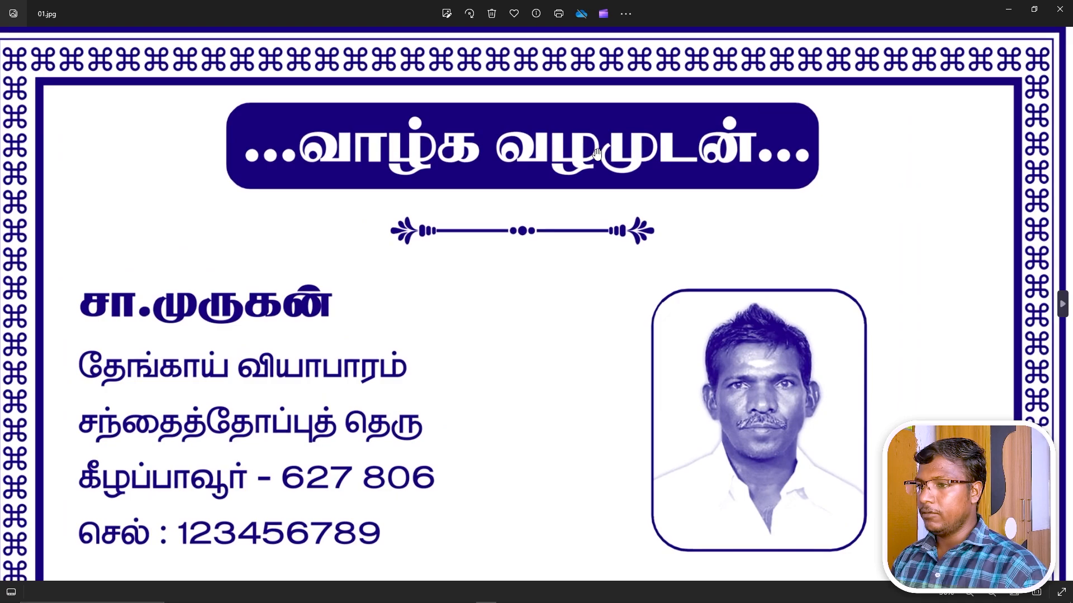
{"action": "left_click_drag", "start_coordinate": [411, 155], "coordinate": [419, 194]}
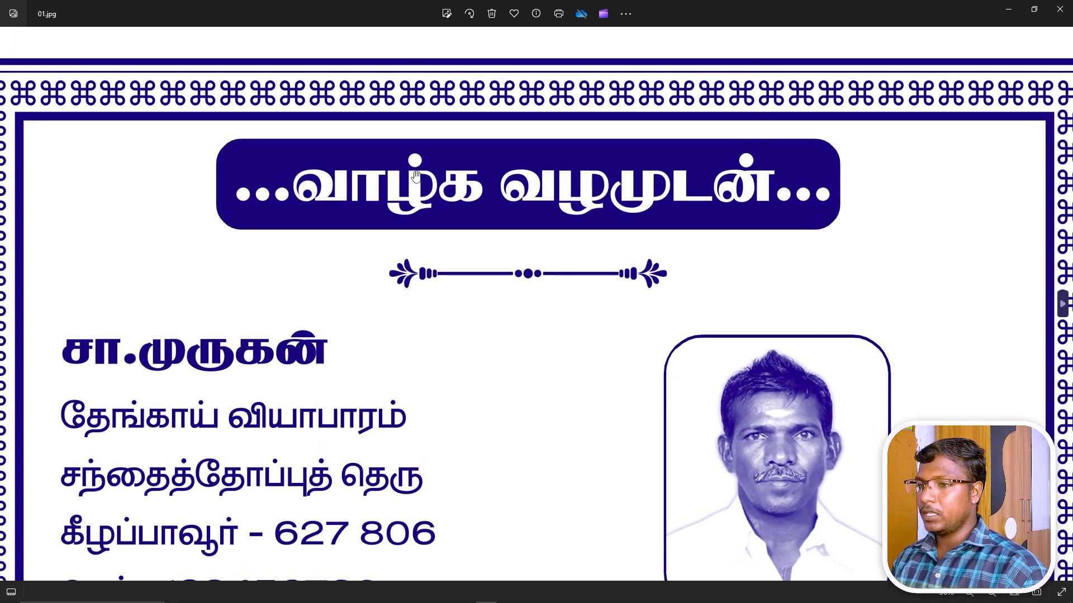
{"action": "key", "text": "alt+Tab"}
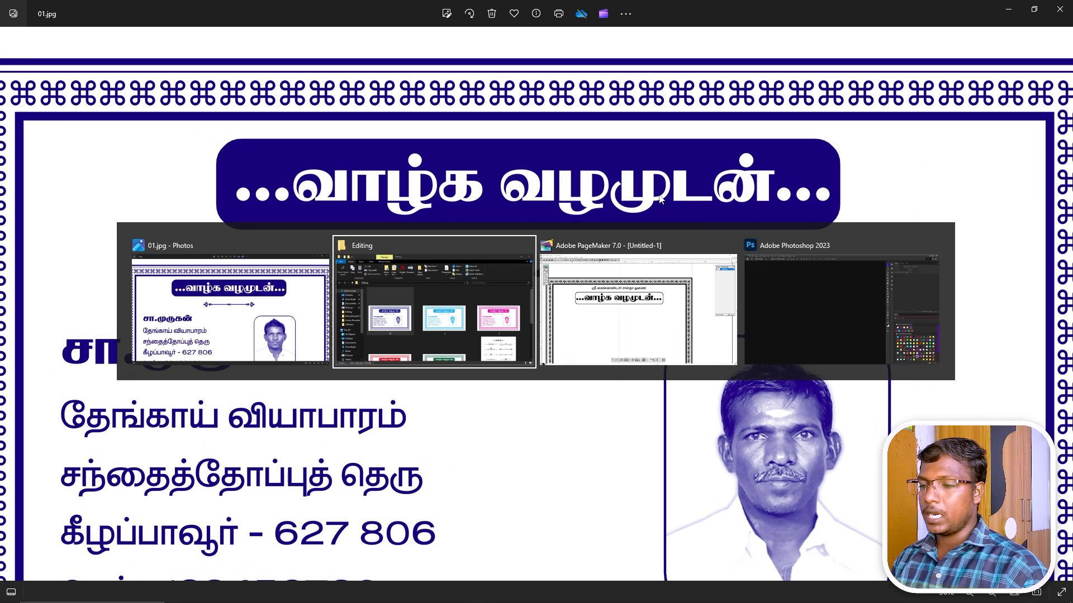
{"action": "key", "text": "alt+Tab"}
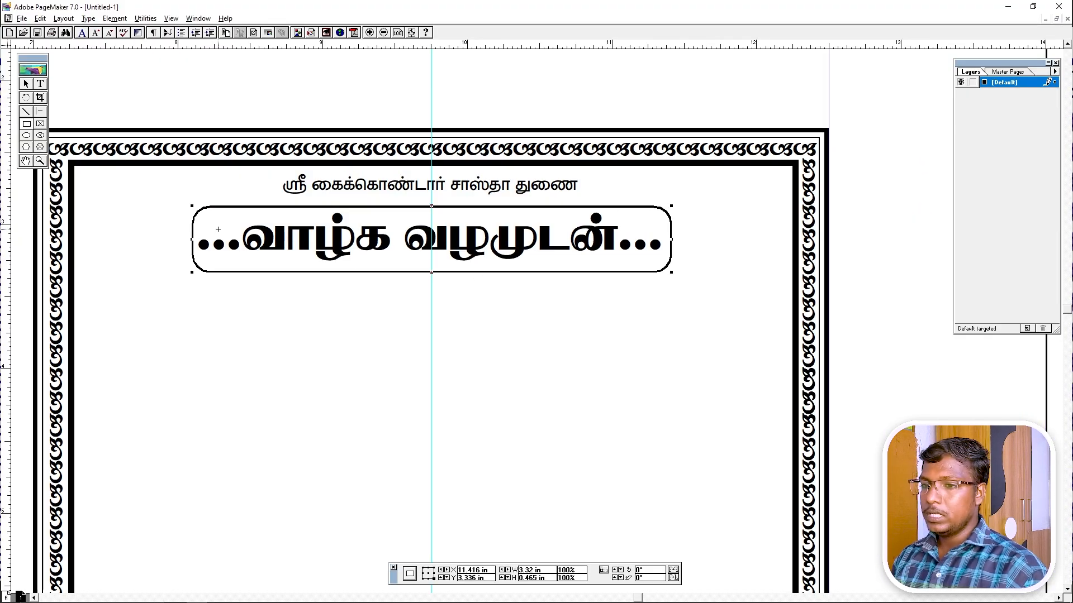
Fill the rounded heading box with solid black.
{"action": "left_click", "coordinate": [114, 19]}
{"action": "mouse_move", "coordinate": [124, 36]}
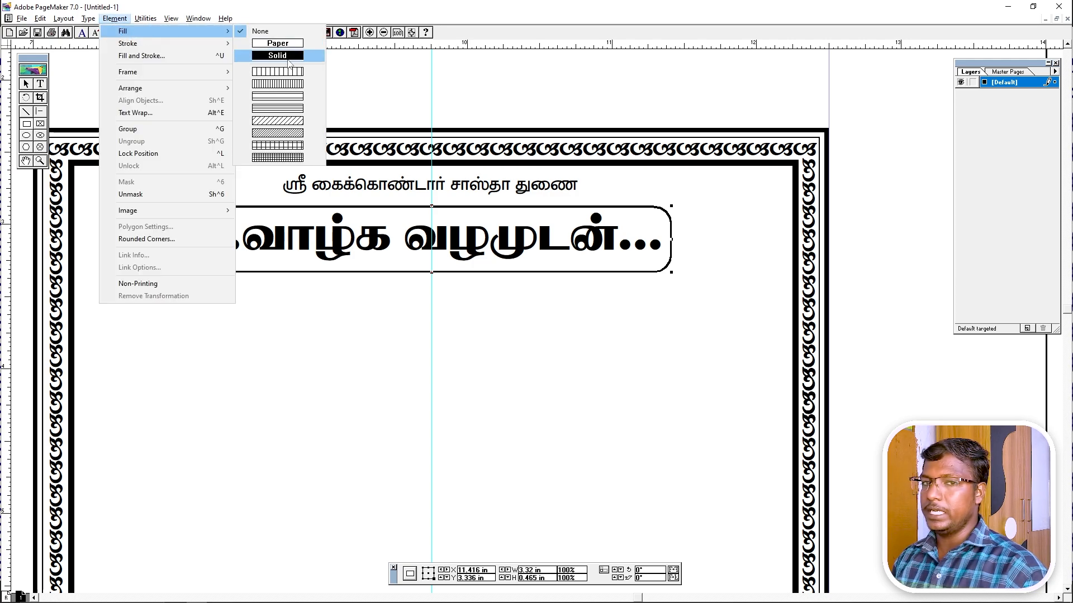
{"action": "left_click", "coordinate": [288, 56]}
{"action": "left_click", "coordinate": [23, 79]}
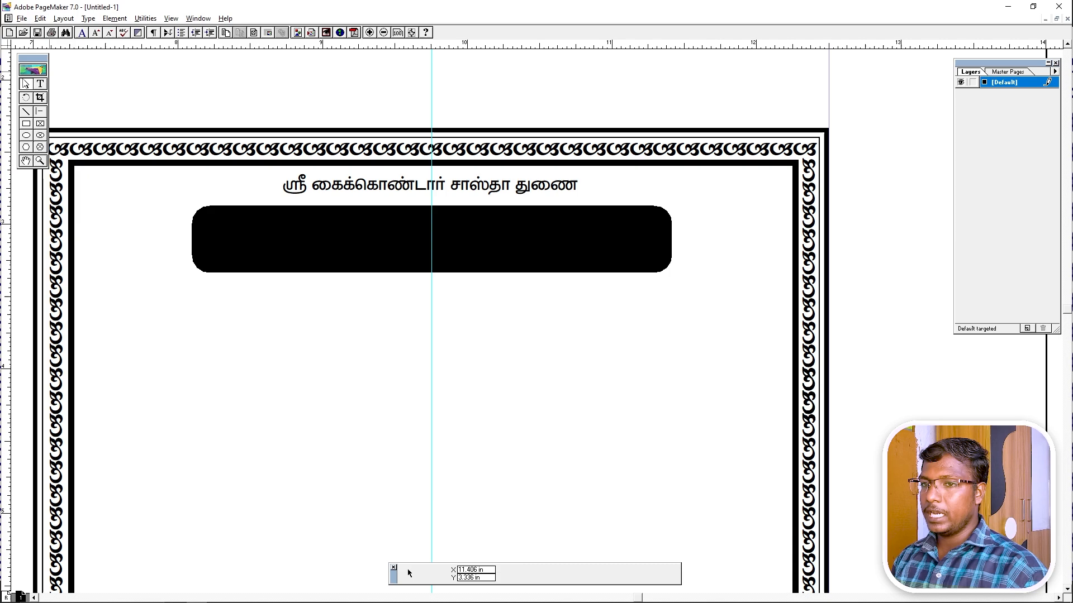
{"action": "left_click", "coordinate": [289, 244]}
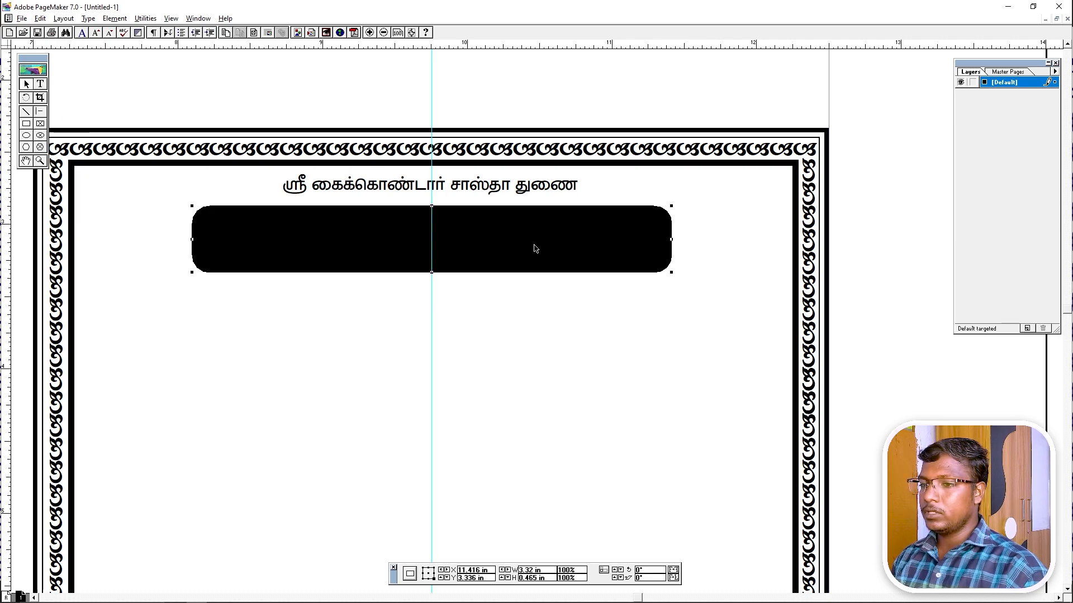
Make the '...வாழ்க வழமுடன்...' heading text white with Reverse type style.
{"action": "left_click", "coordinate": [512, 241]}
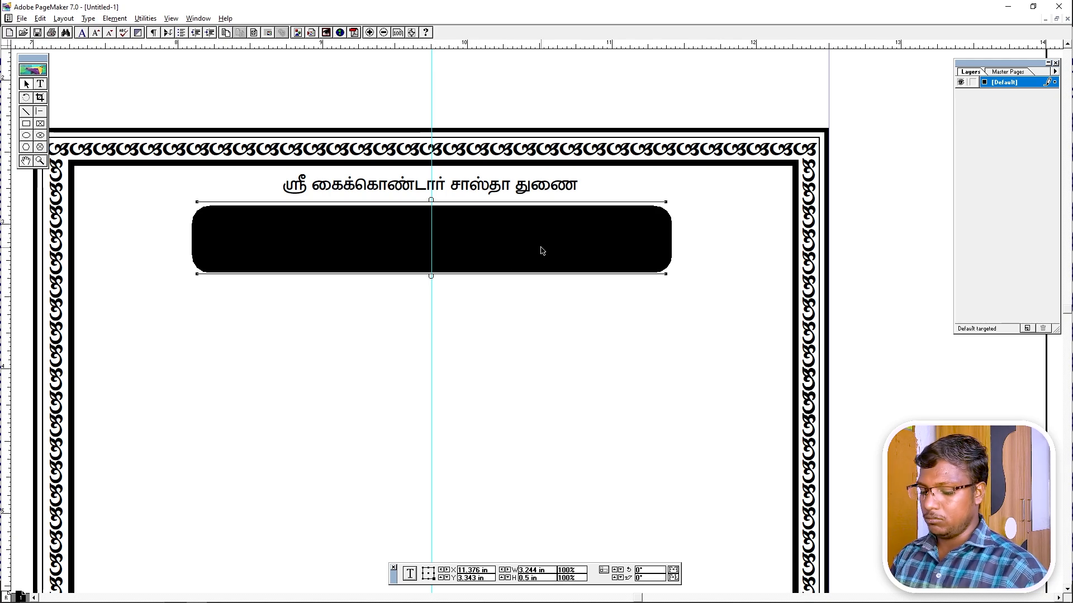
{"action": "left_click", "coordinate": [40, 85]}
{"action": "left_click", "coordinate": [360, 240]}
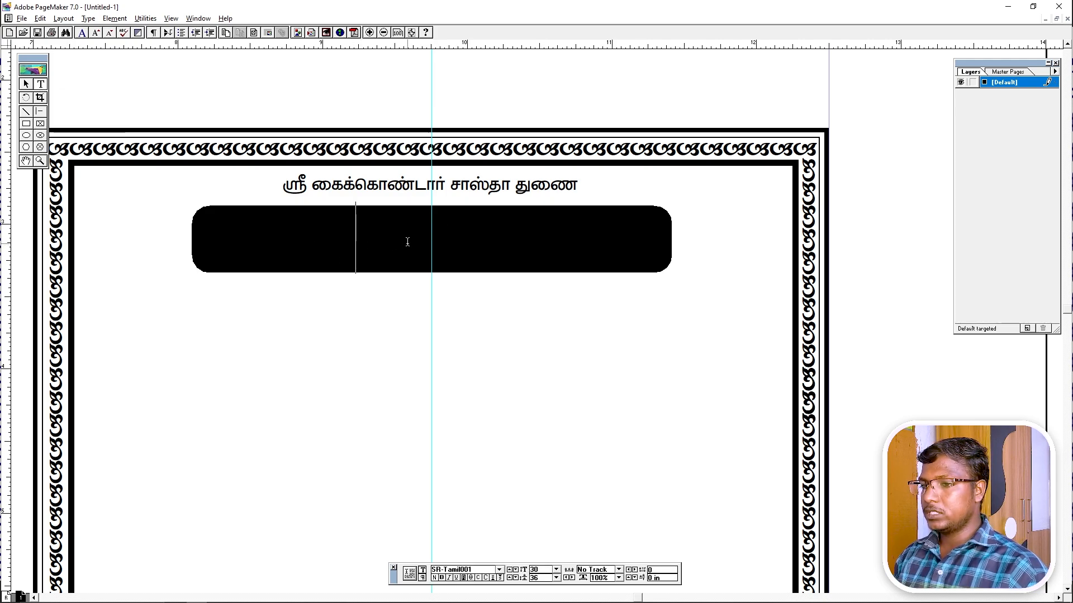
{"action": "key", "text": "ctrl+a"}
{"action": "key", "text": "ctrl+shift+v"}
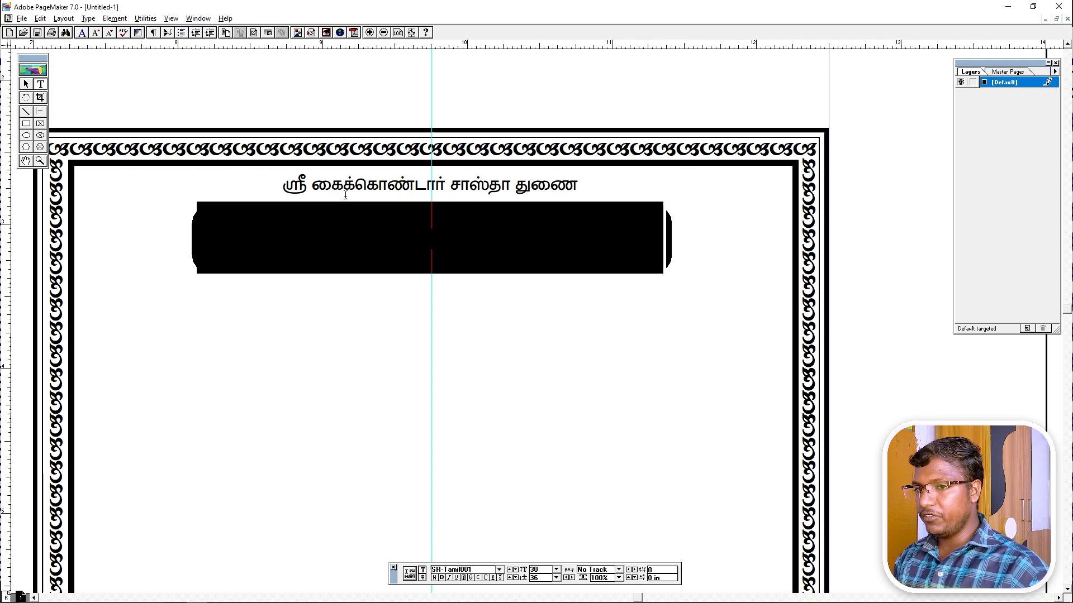
{"action": "left_click", "coordinate": [26, 85]}
{"action": "key", "text": "ctrl+0"}
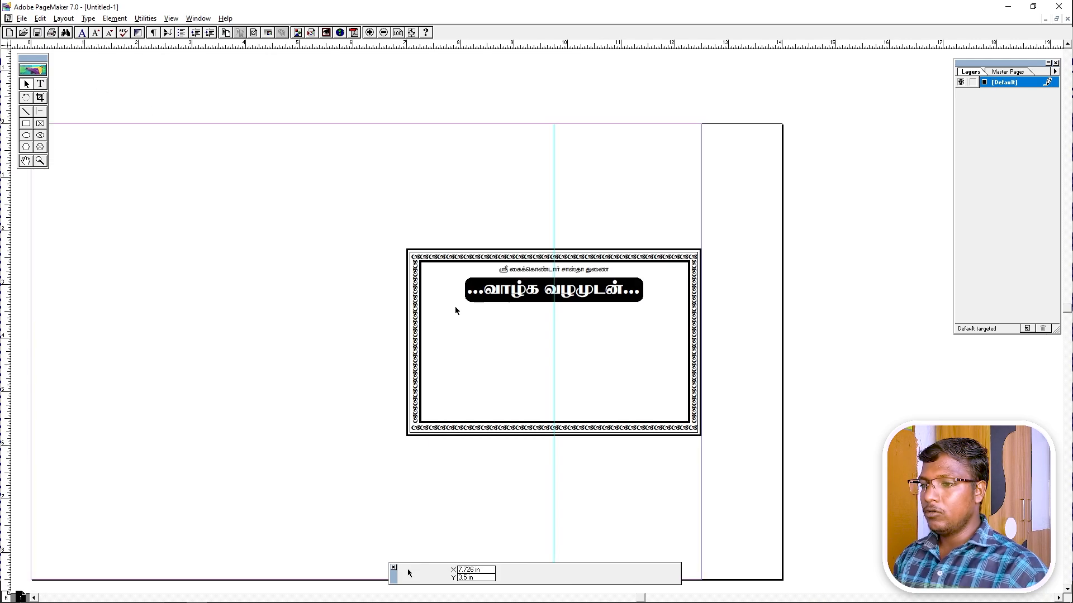
Try a new text frame with placeholder text on the left, then delete it.
{"action": "left_click_drag", "start_coordinate": [384, 217], "coordinate": [713, 439]}
{"action": "left_click_drag", "start_coordinate": [591, 397], "coordinate": [497, 354]}
{"action": "left_click", "coordinate": [490, 145]}
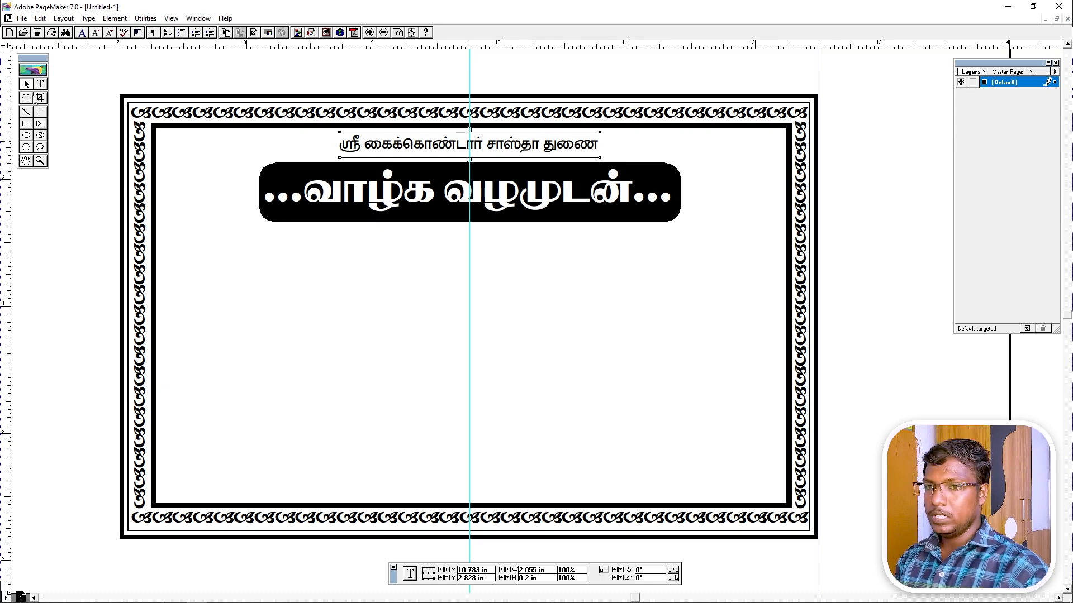
{"action": "left_click", "coordinate": [40, 84]}
{"action": "left_click_drag", "start_coordinate": [173, 262], "coordinate": [472, 489]}
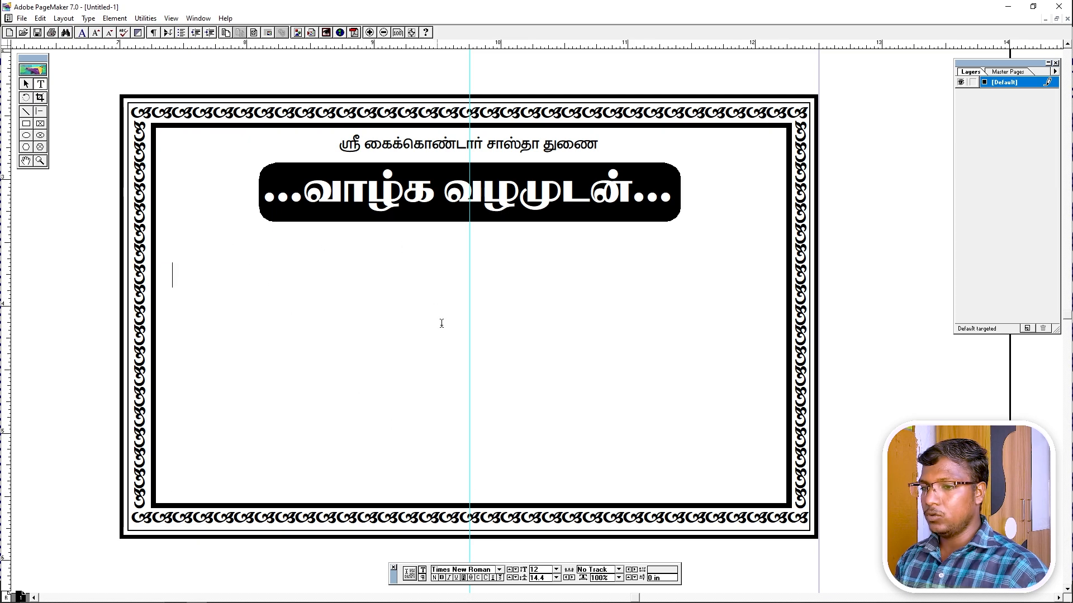
{"action": "type", "text": "sdfdfdf"}
{"action": "key", "text": "ctrl+a"}
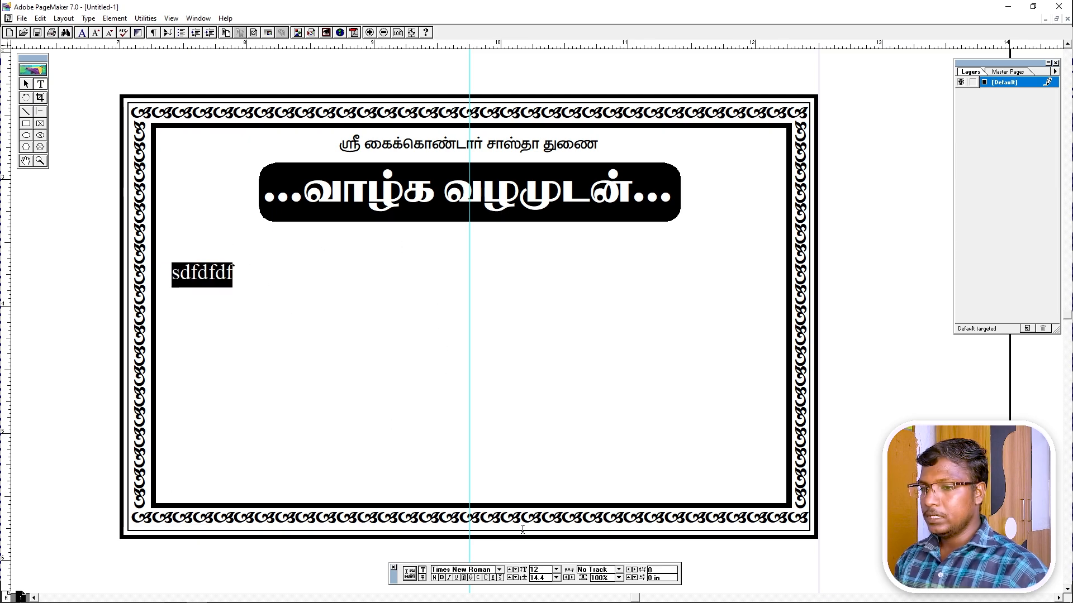
{"action": "left_click", "coordinate": [491, 569]}
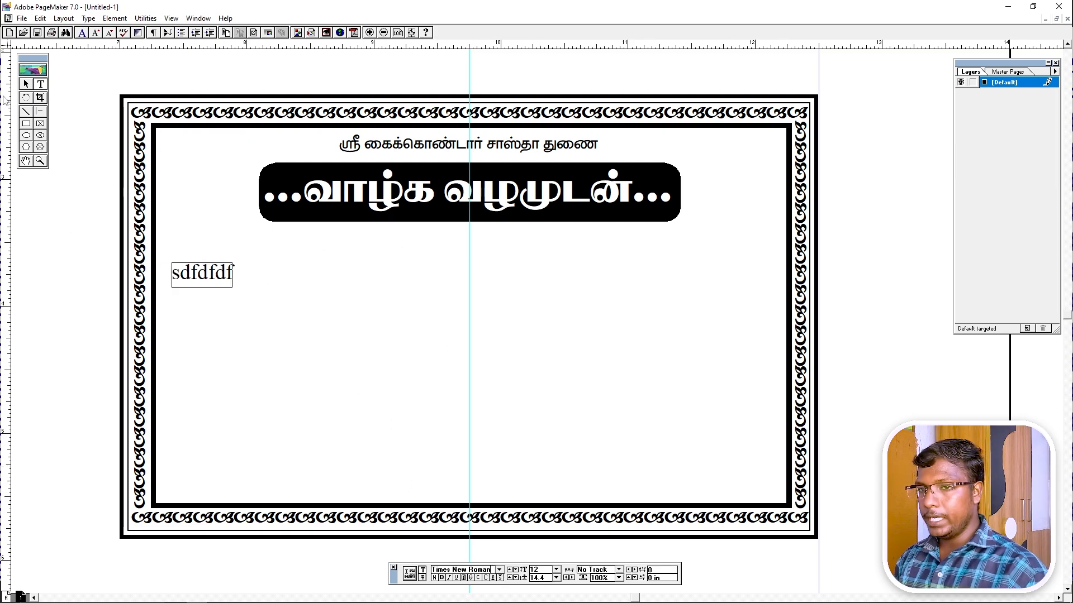
{"action": "left_click", "coordinate": [25, 85]}
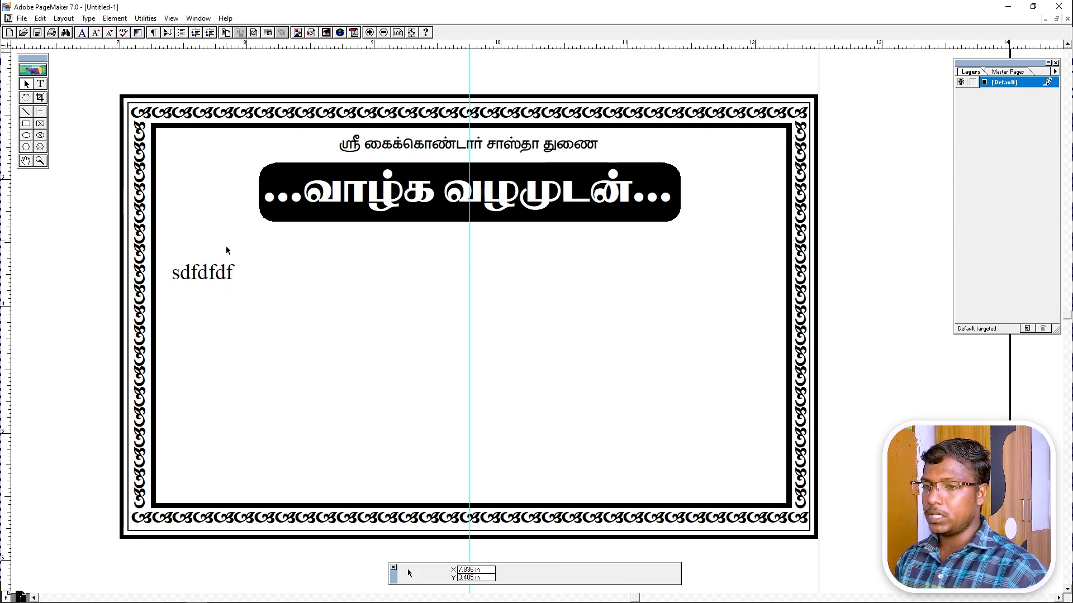
{"action": "left_click", "coordinate": [208, 276]}
{"action": "key", "text": "Delete"}
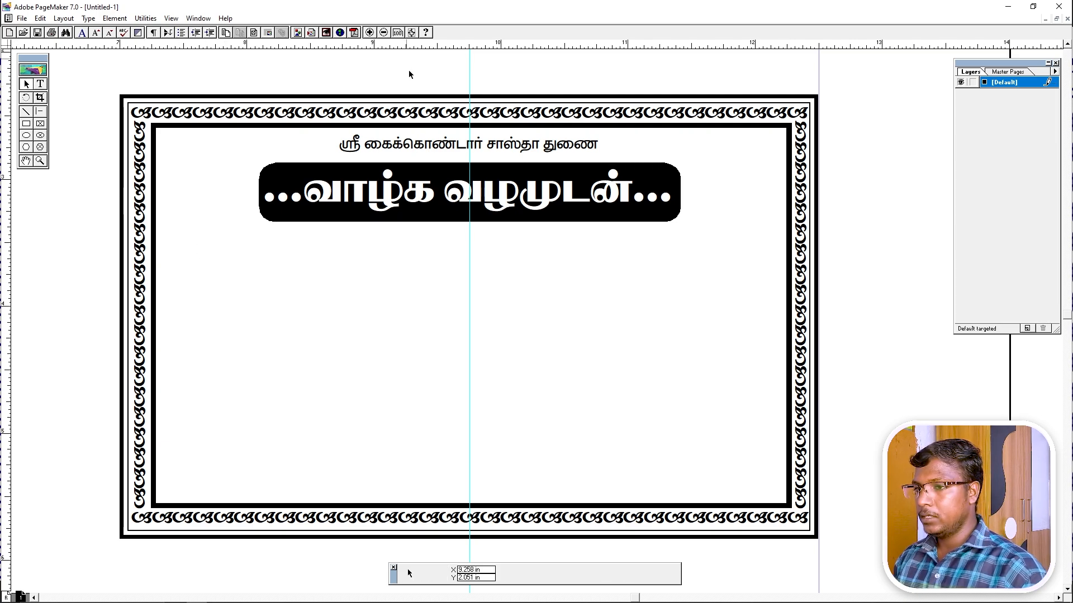
Duplicate the top Tamil line block, move it below the heading at left, and widen it.
{"action": "left_click", "coordinate": [412, 146]}
{"action": "key", "text": "ctrl+c"}
{"action": "key", "text": "ctrl+v"}
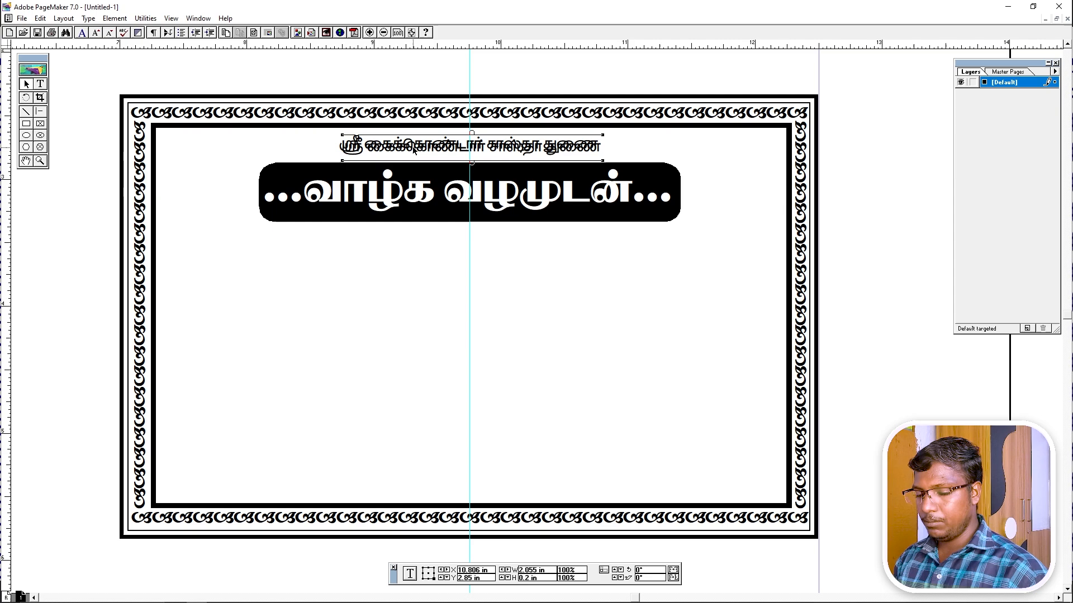
{"action": "left_click_drag", "start_coordinate": [423, 146], "coordinate": [247, 290]}
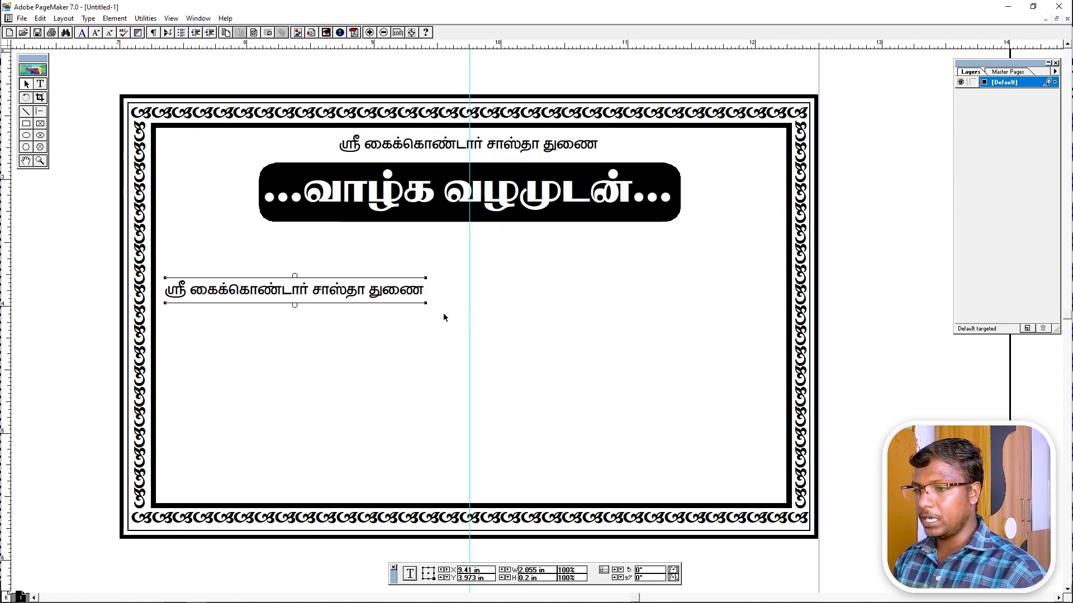
{"action": "left_click_drag", "start_coordinate": [426, 304], "coordinate": [471, 314]}
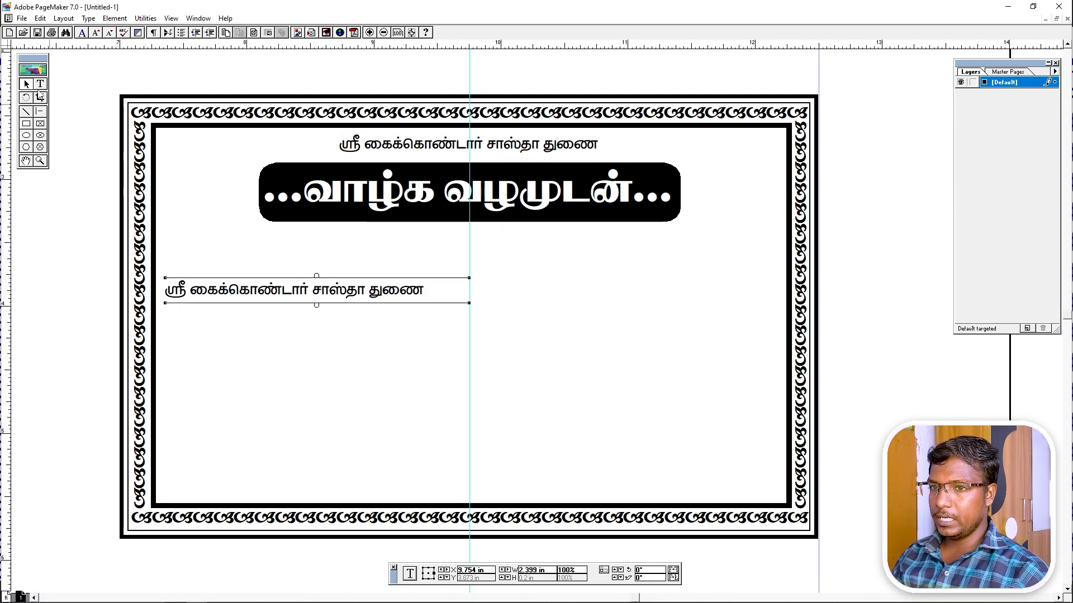
Replace the duplicate's text with the person's name and coconut trade, plus a PIN and mobile-number line.
{"action": "left_click", "coordinate": [40, 85]}
{"action": "key", "text": "ctrl+a"}
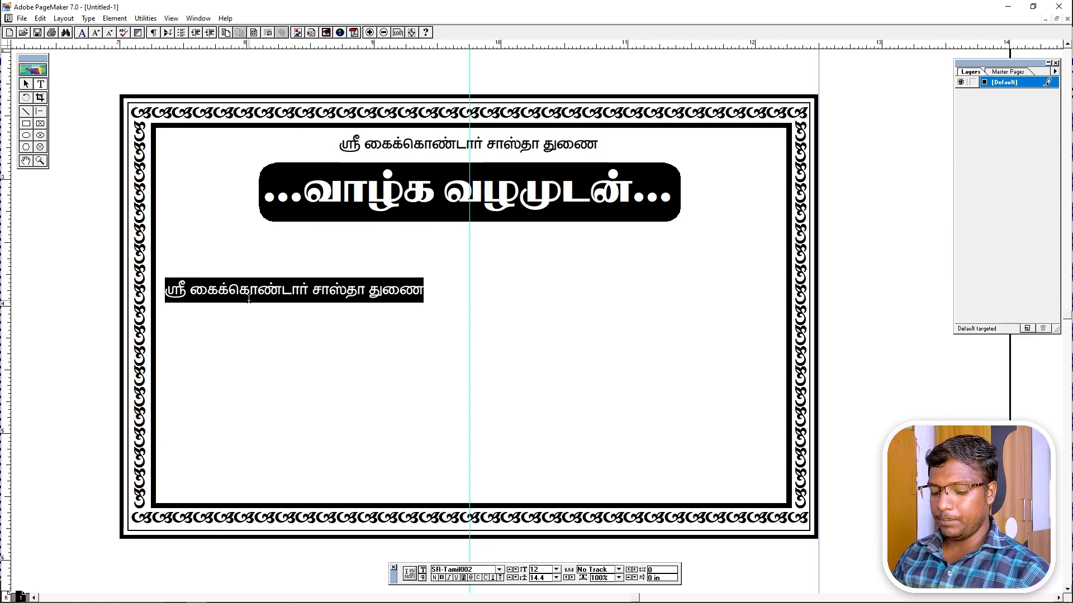
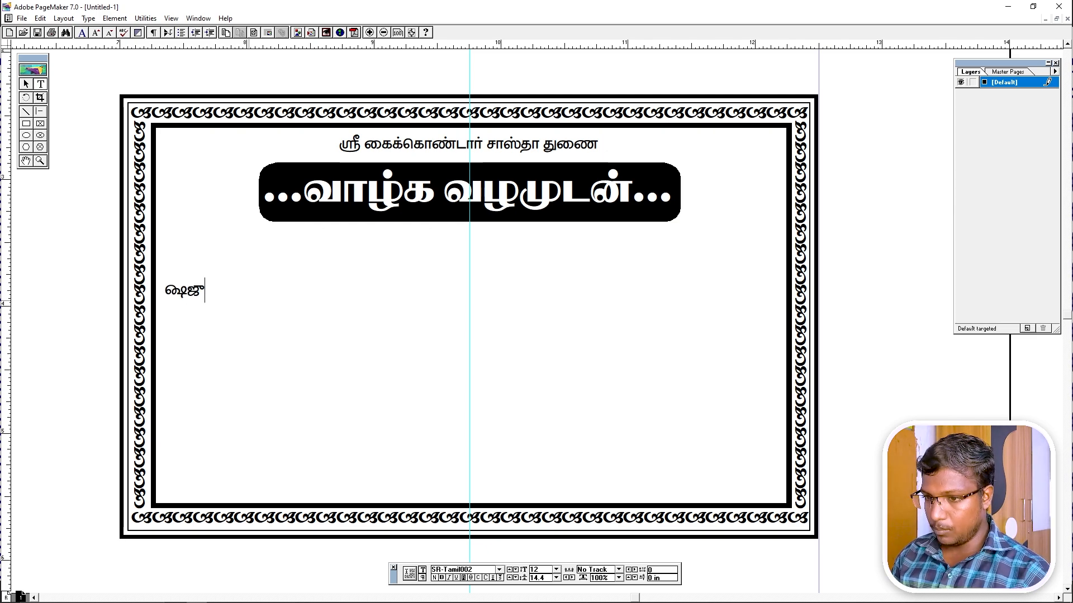
{"action": "key", "text": "ctrl+a"}
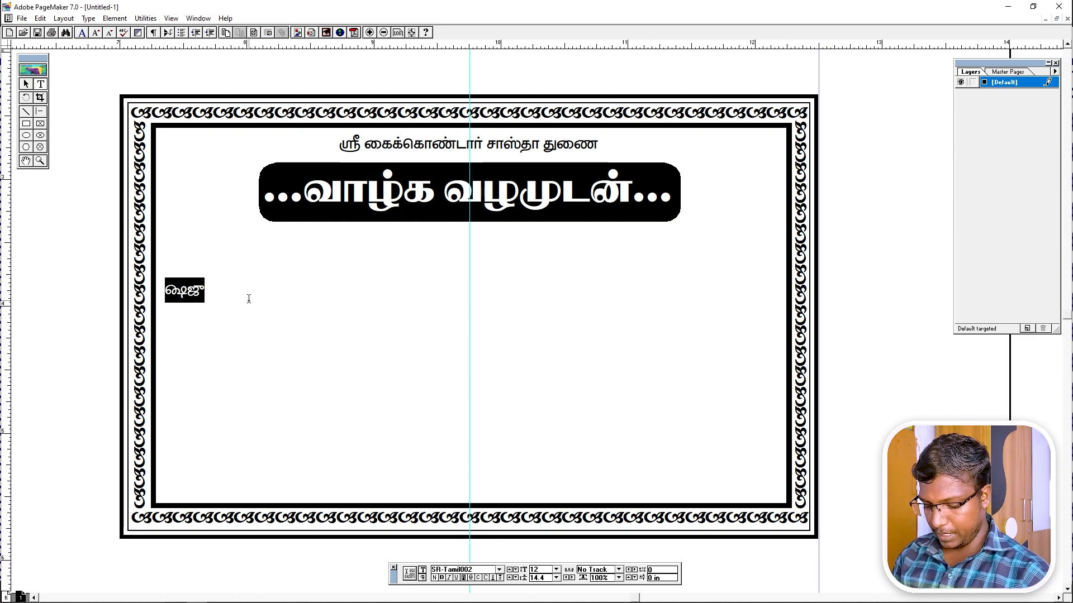
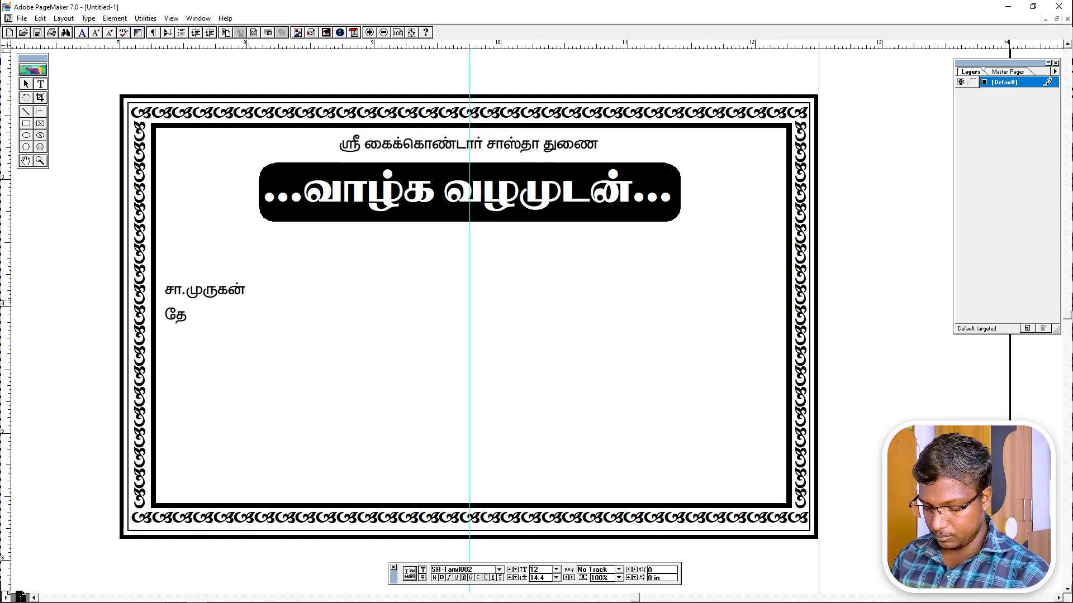
{"action": "key", "text": "Left"}
{"action": "key", "text": "Left"}
{"action": "key", "text": "Left"}
{"action": "key", "text": "Left"}
{"action": "key", "text": "Left"}
{"action": "key", "text": "Left"}
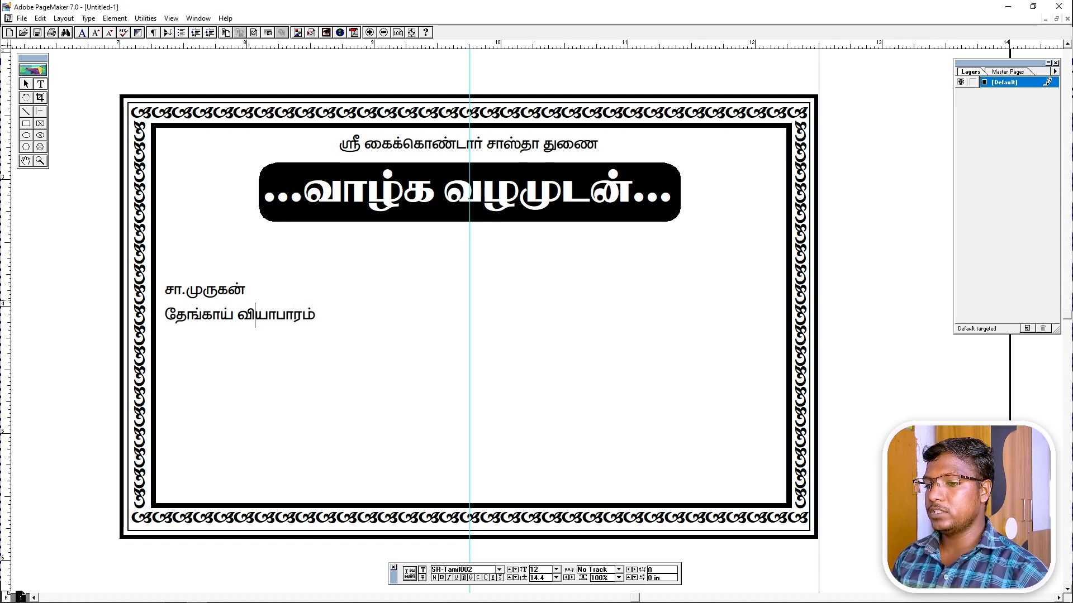
{"action": "key", "text": "Return"}
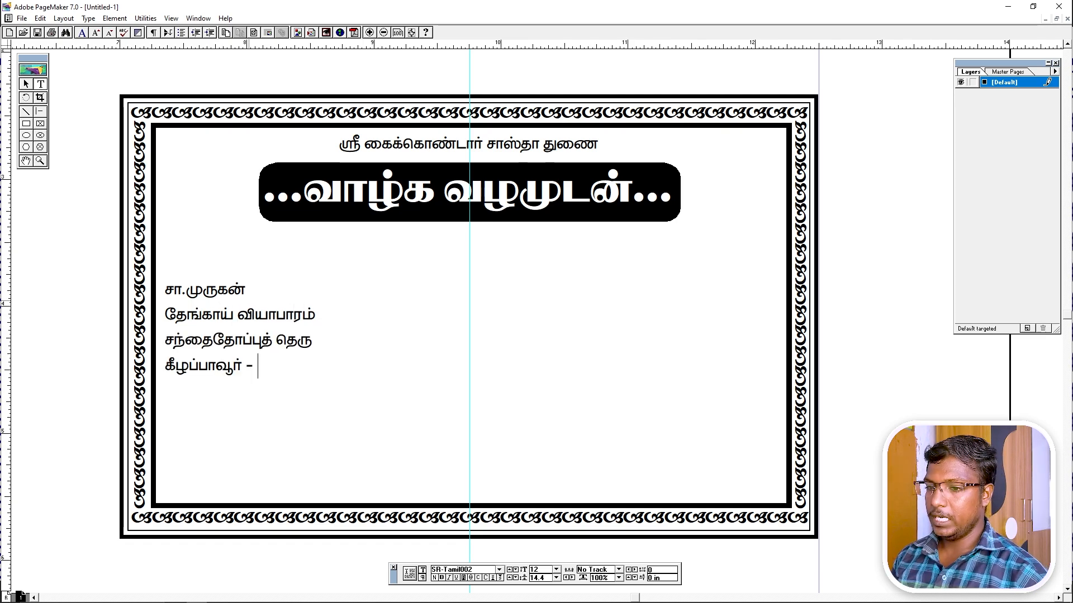
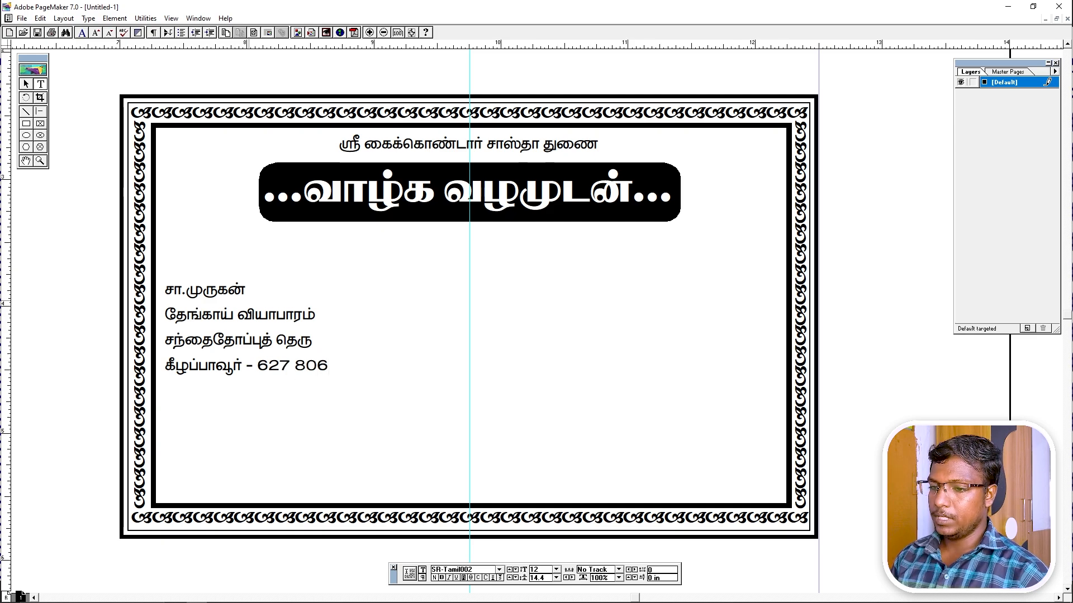
Enlarge the address block text to 18 pt.
{"action": "key", "text": "ctrl+a"}
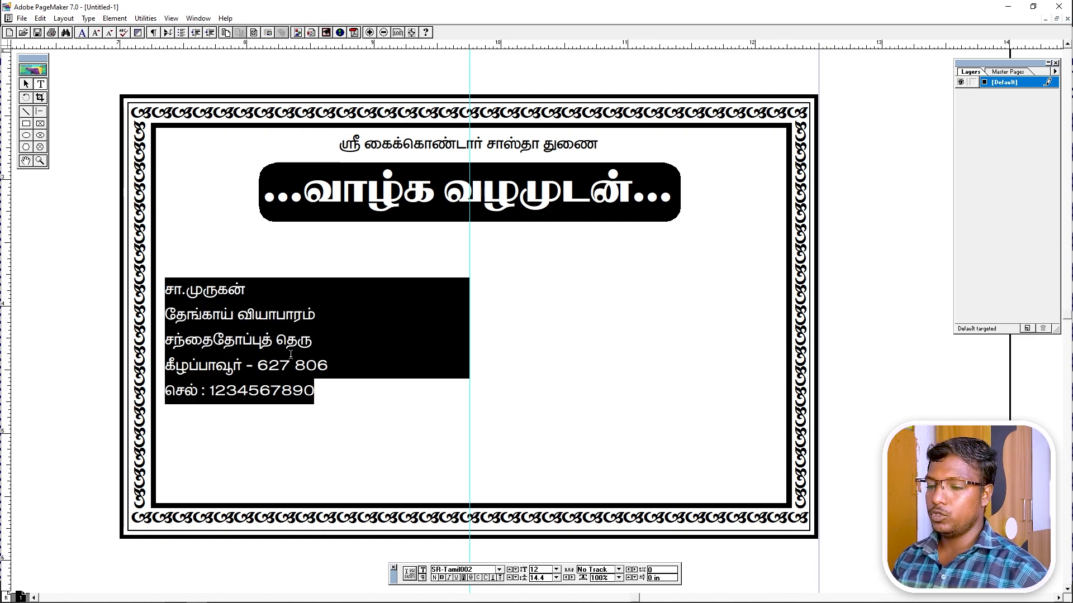
{"action": "left_click", "coordinate": [323, 349]}
{"action": "key", "text": "ctrl+a"}
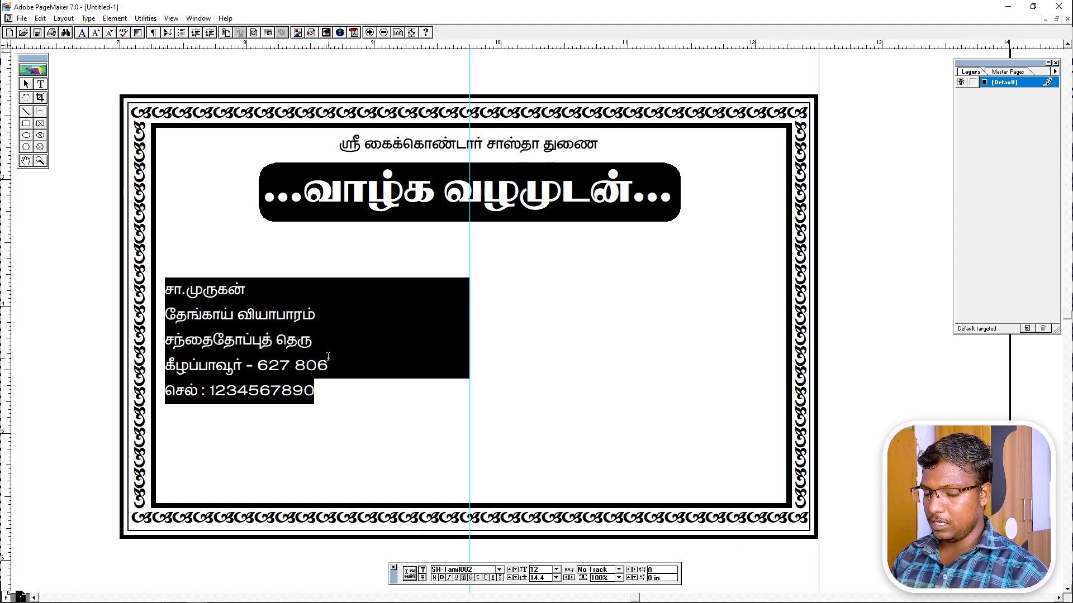
{"action": "key", "text": "ctrl+shift+period"}
{"action": "key", "text": "ctrl+shift+period"}
{"action": "key", "text": "ctrl+shift+period"}
{"action": "key", "text": "ctrl+shift+period"}
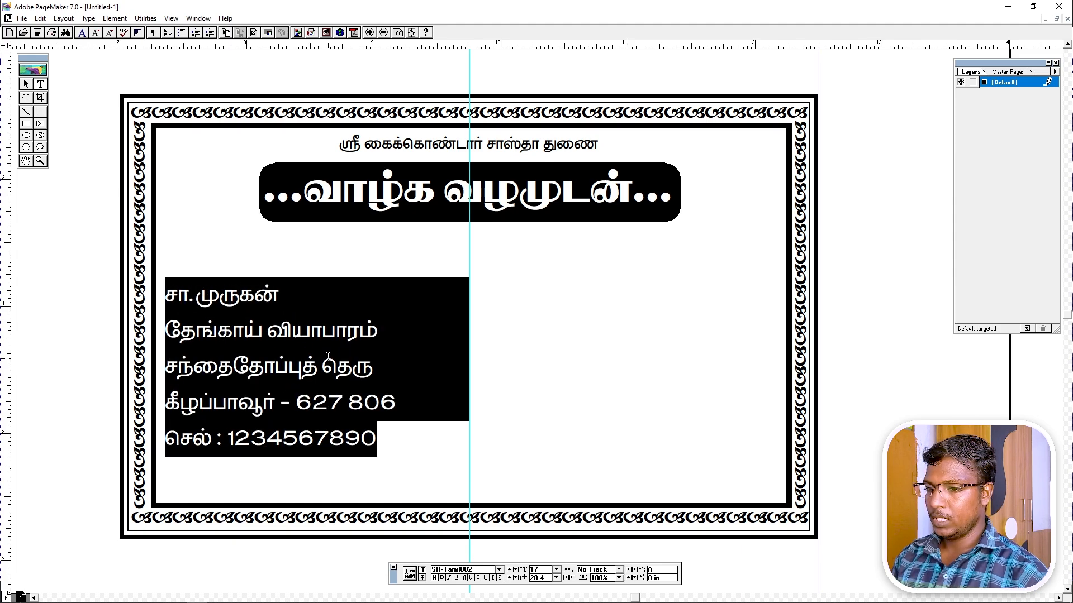
{"action": "key", "text": "ctrl+shift+period"}
{"action": "key", "text": "Left"}
Set the name line in bold SR-Tamil008 at size 21.
{"action": "key", "text": "shift+Right"}
{"action": "key", "text": "shift+Right"}
{"action": "key", "text": "shift+Right"}
{"action": "key", "text": "shift+Right"}
{"action": "key", "text": "shift+Right"}
{"action": "key", "text": "shift+Right"}
{"action": "key", "text": "shift+Right"}
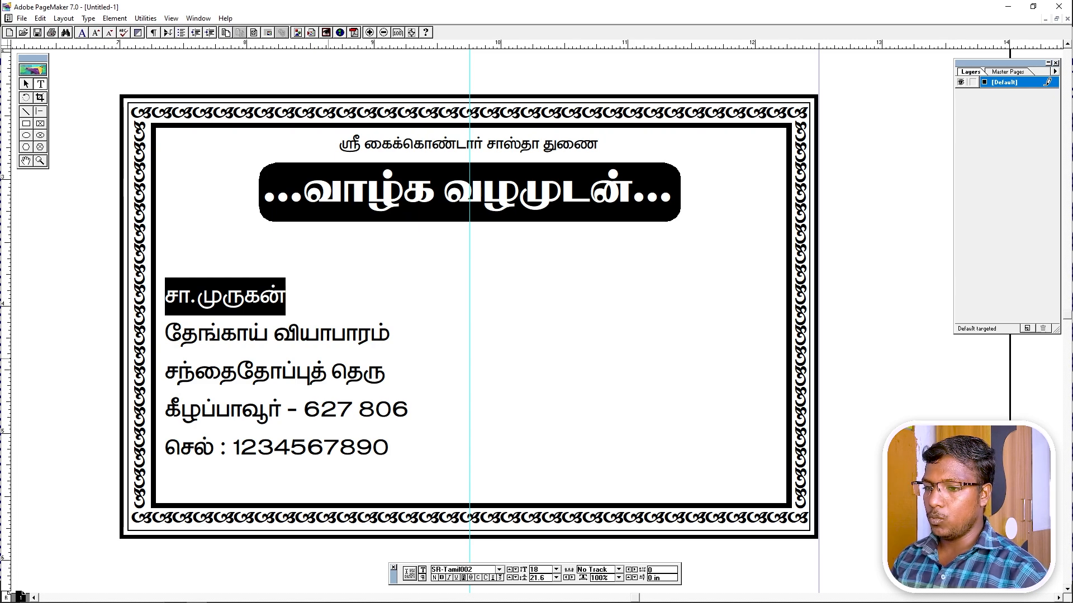
{"action": "left_click", "coordinate": [482, 571]}
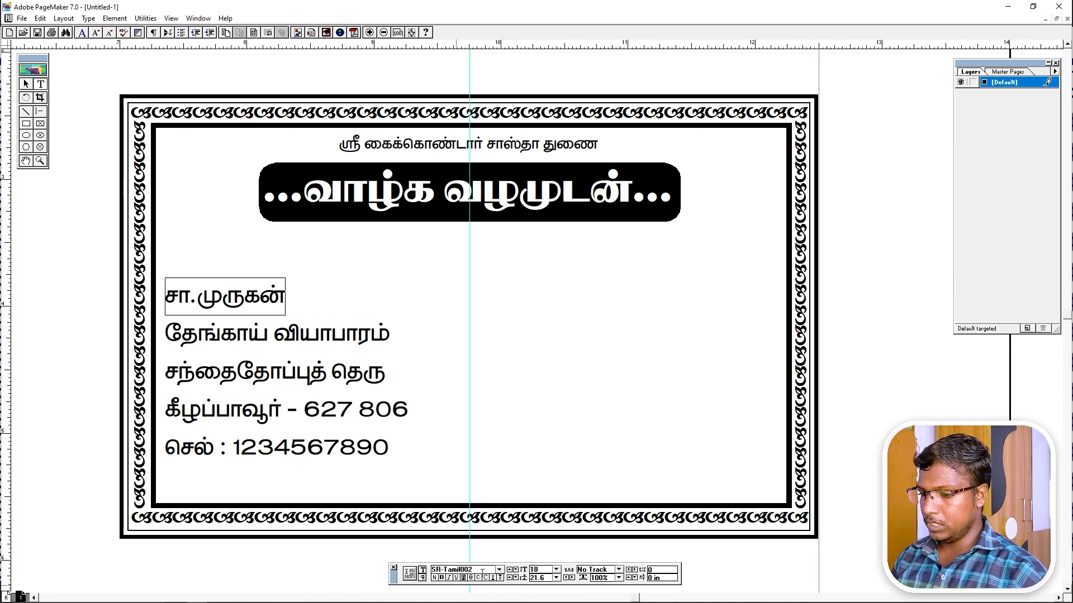
{"action": "type", "text": "8"}
{"action": "key", "text": "Return"}
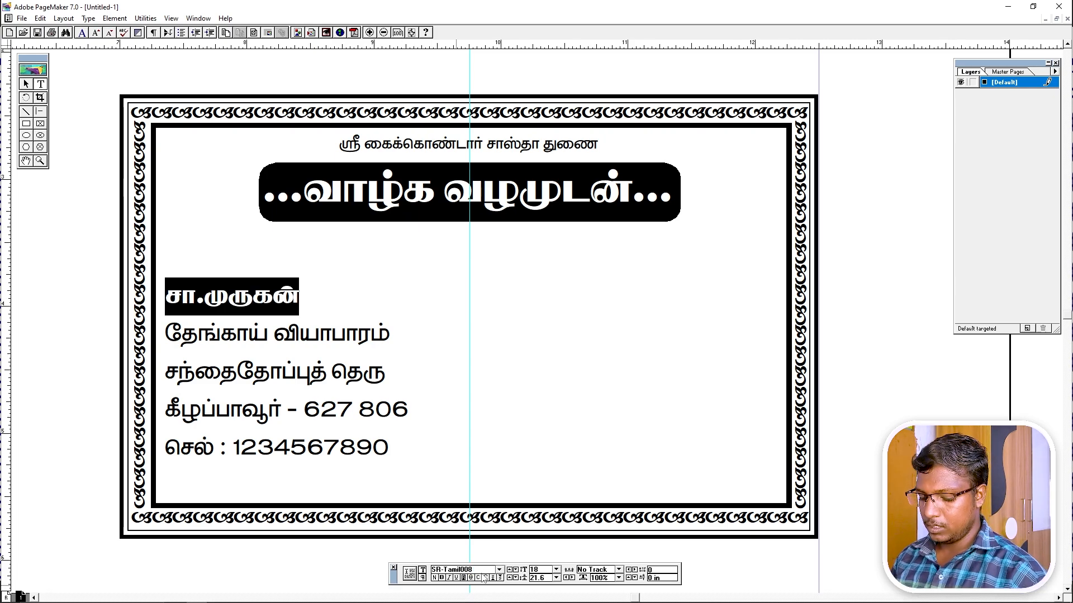
{"action": "key", "text": "ctrl+alt+shift+period"}
{"action": "key", "text": "ctrl+alt+shift+period"}
{"action": "key", "text": "ctrl+alt+shift+period"}
Select the whole five-line address block, then deselect it.
{"action": "key", "text": "Down"}
{"action": "key", "text": "shift+Down"}
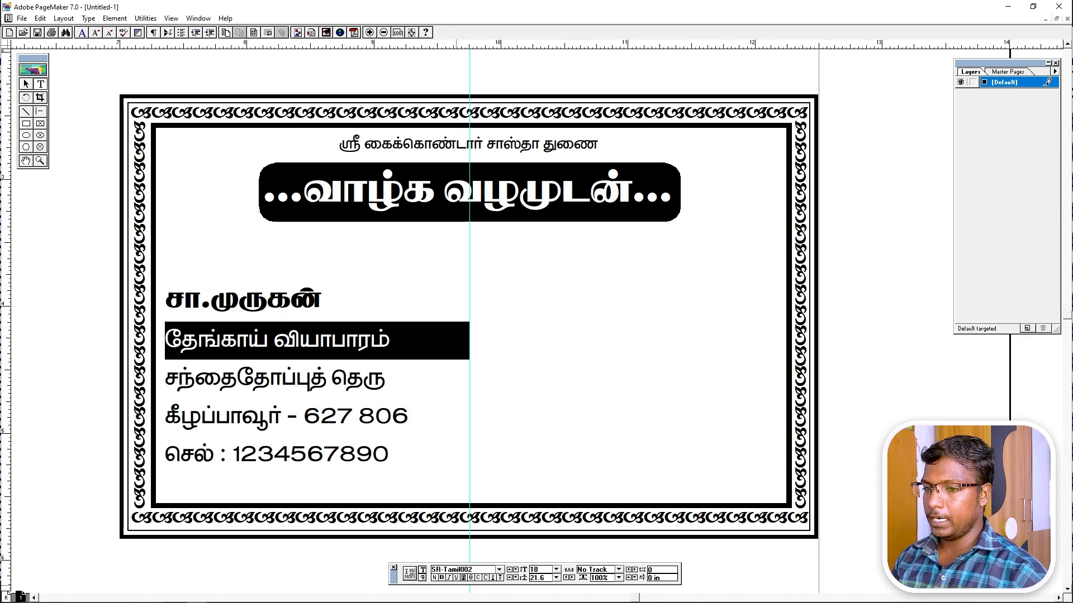
{"action": "key", "text": "shift+Down"}
{"action": "key", "text": "ctrl+a"}
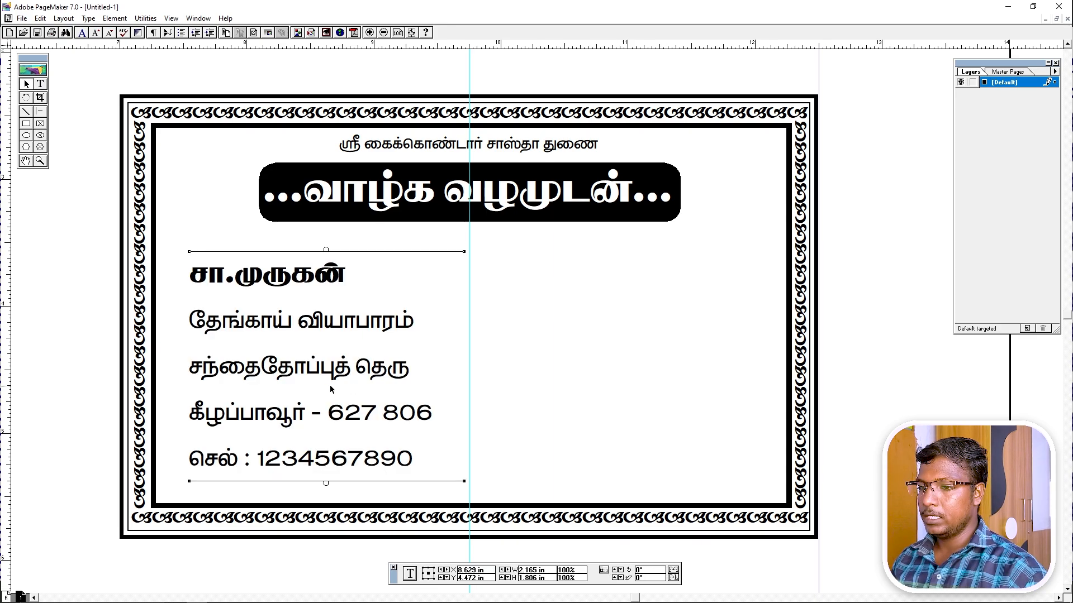
{"action": "left_click", "coordinate": [510, 438]}
{"action": "left_click_drag", "start_coordinate": [502, 434], "coordinate": [468, 432]}
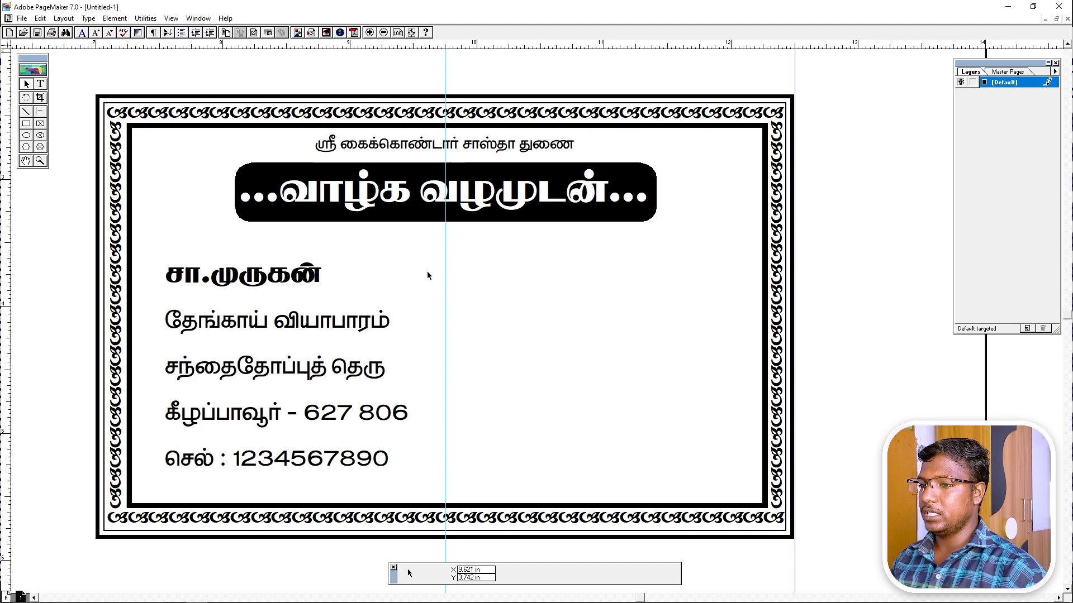
Open the 43445.jpg ornament sheet in Photoshop and zoom in on the lower ornaments.
{"action": "mouse_move", "coordinate": [357, 597]}
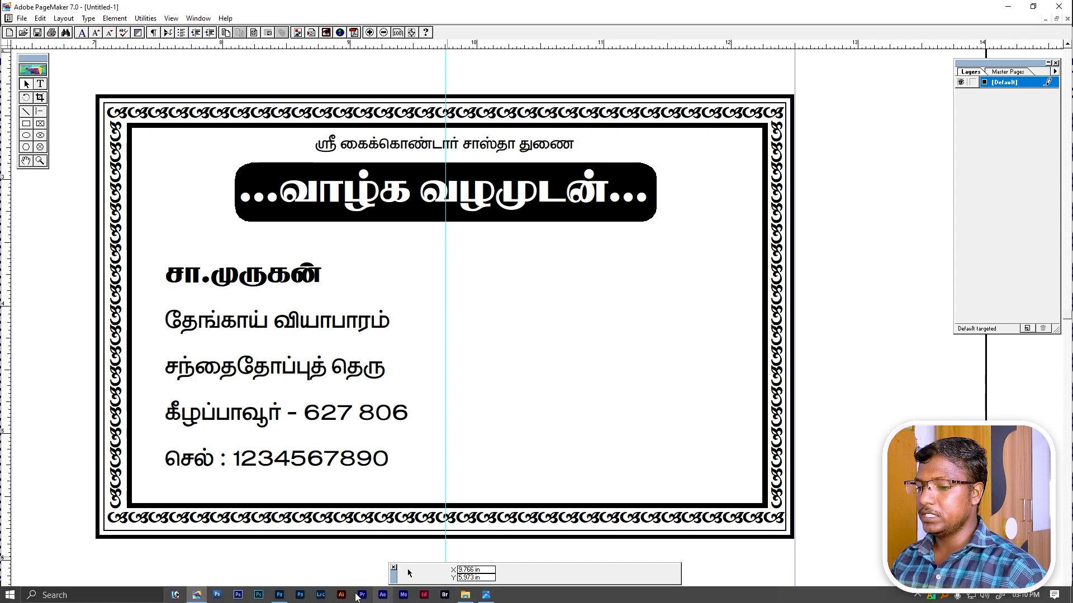
{"action": "left_click", "coordinate": [280, 595]}
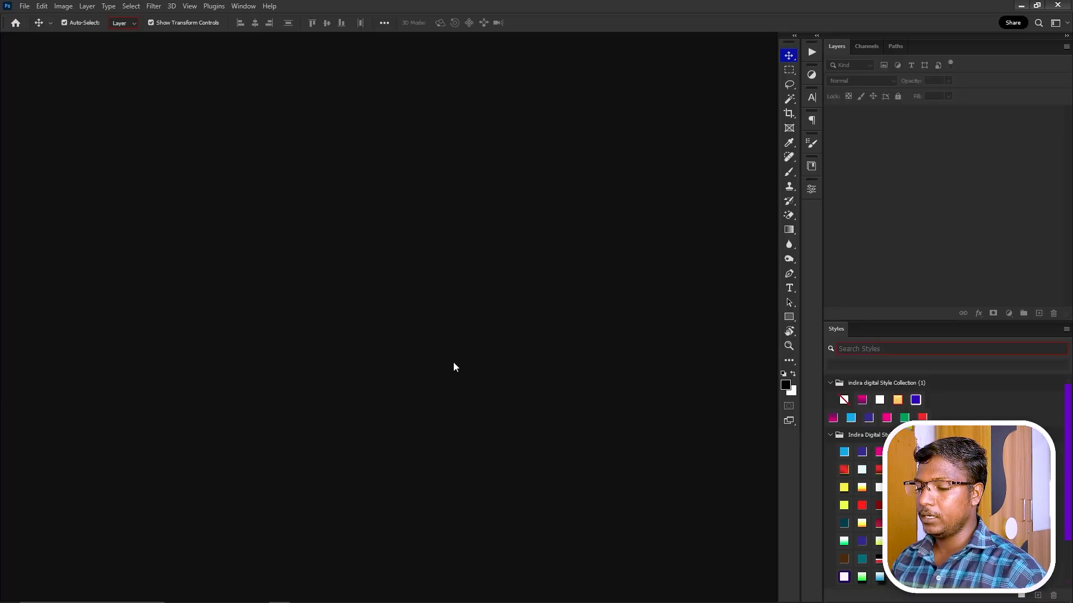
{"action": "double_click", "coordinate": [454, 363]}
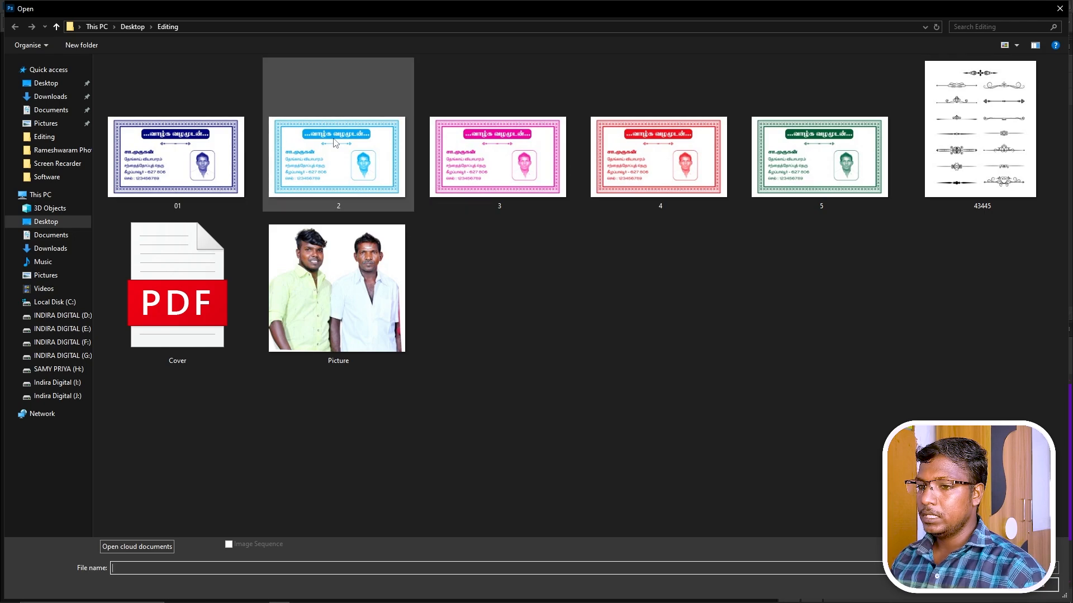
{"action": "double_click", "coordinate": [963, 131]}
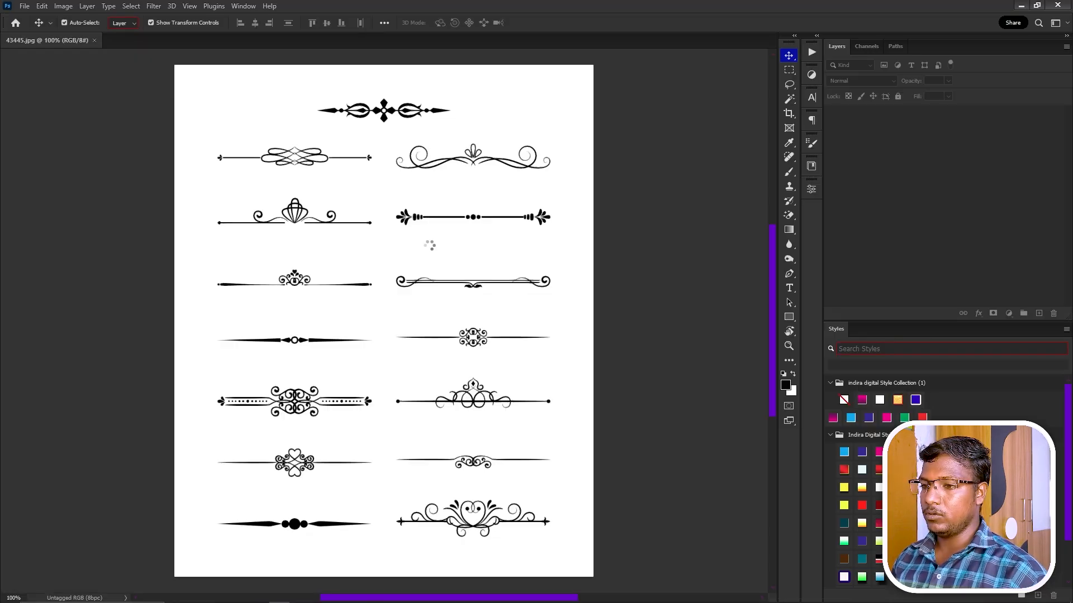
{"action": "left_click_drag", "start_coordinate": [459, 198], "coordinate": [502, 231]}
{"action": "left_click_drag", "start_coordinate": [421, 228], "coordinate": [488, 268]}
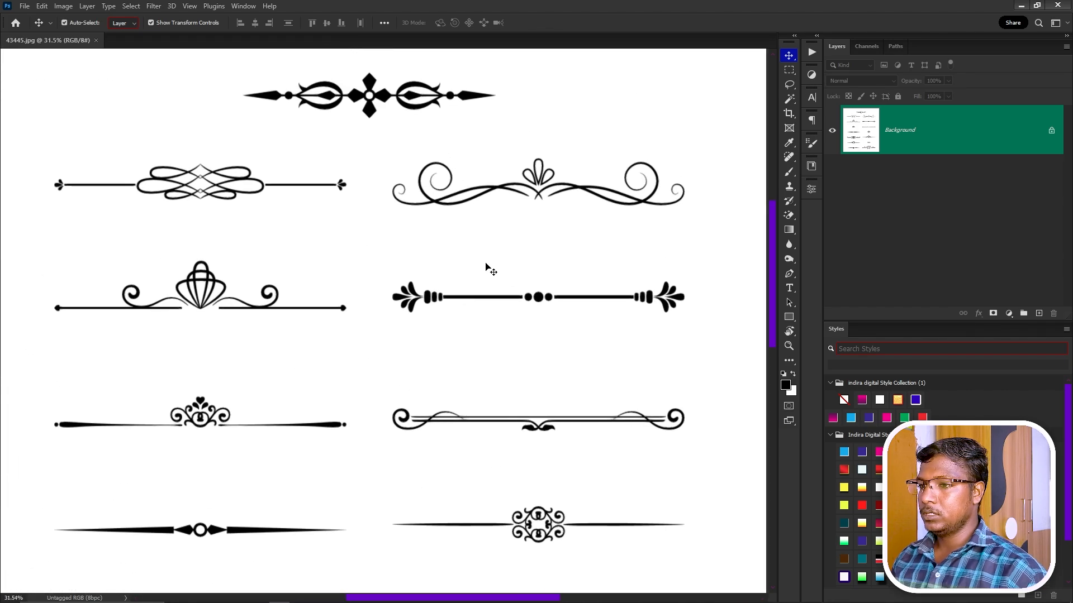
{"action": "left_click_drag", "start_coordinate": [484, 309], "coordinate": [393, 168]}
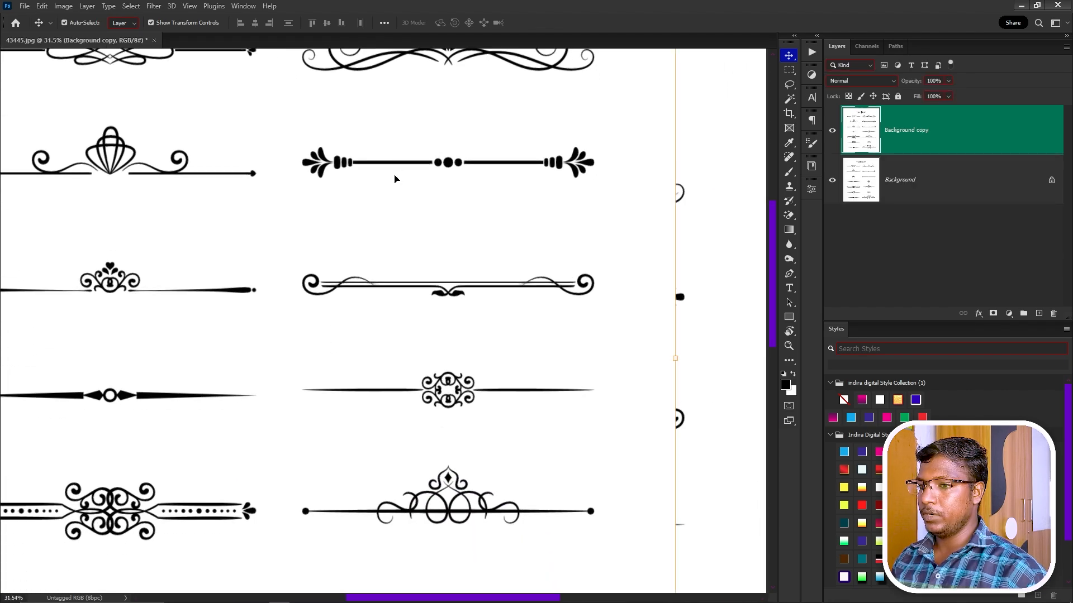
{"action": "key", "text": "ctrl+z"}
{"action": "left_click_drag", "start_coordinate": [485, 355], "coordinate": [393, 212]}
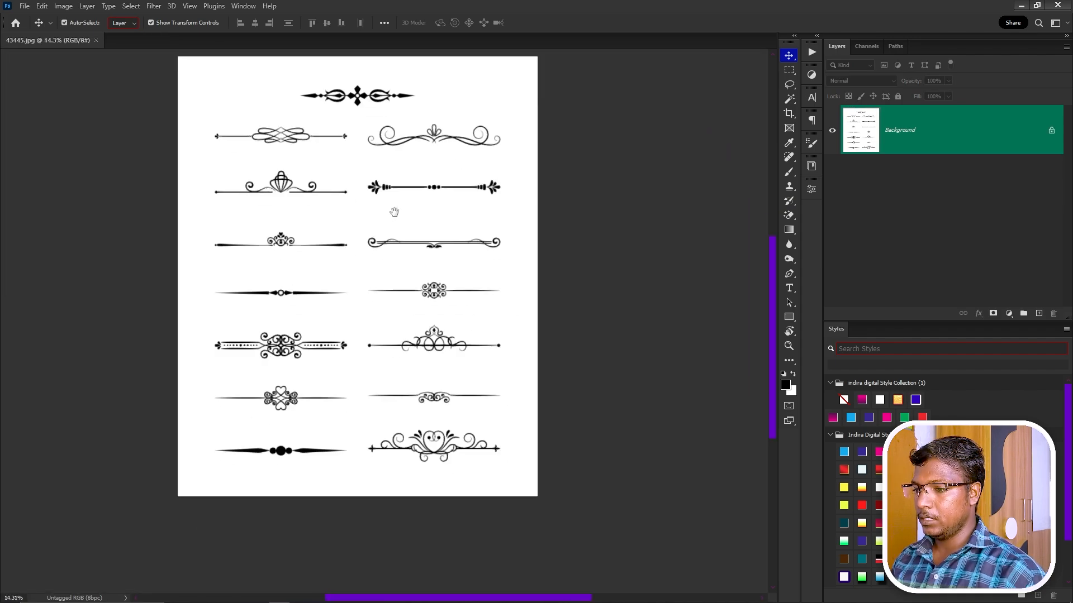
{"action": "left_click_drag", "start_coordinate": [440, 340], "coordinate": [470, 307]}
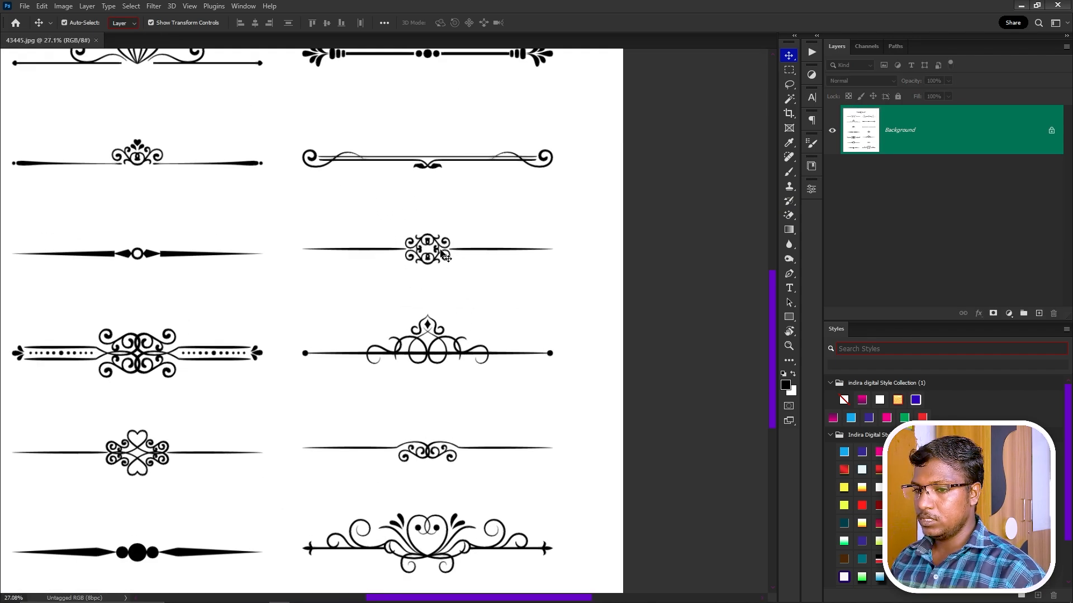
Marquee-select the middle-right ornament and copy it to a new layer.
{"action": "key", "text": "m"}
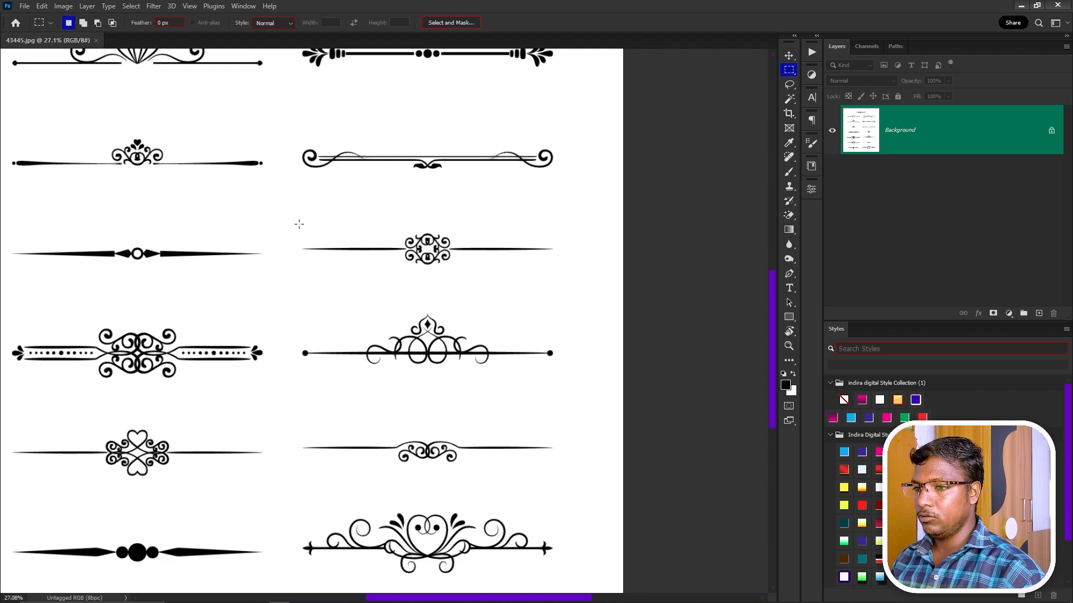
{"action": "left_click_drag", "start_coordinate": [290, 224], "coordinate": [559, 273]}
{"action": "key", "text": "ctrl+j"}
Drag the ornament layer onto the PageMaker card and scale it down beneath the heading.
{"action": "key", "text": "v"}
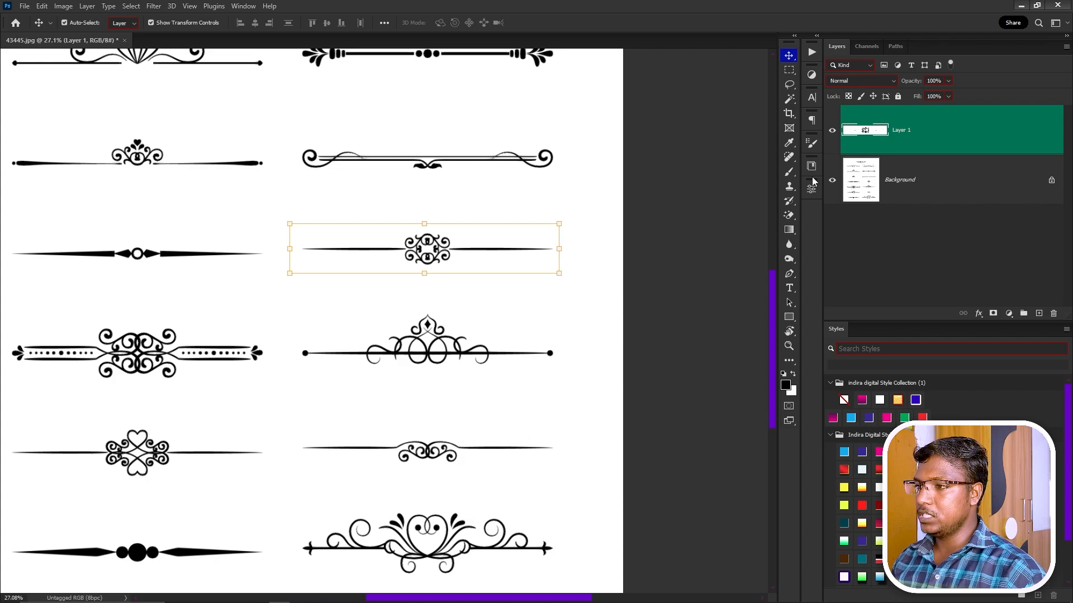
{"action": "left_click_drag", "start_coordinate": [509, 240], "coordinate": [564, 336]}
{"action": "key", "text": "alt+Tab"}
{"action": "left_click_drag", "start_coordinate": [564, 335], "coordinate": [564, 335]}
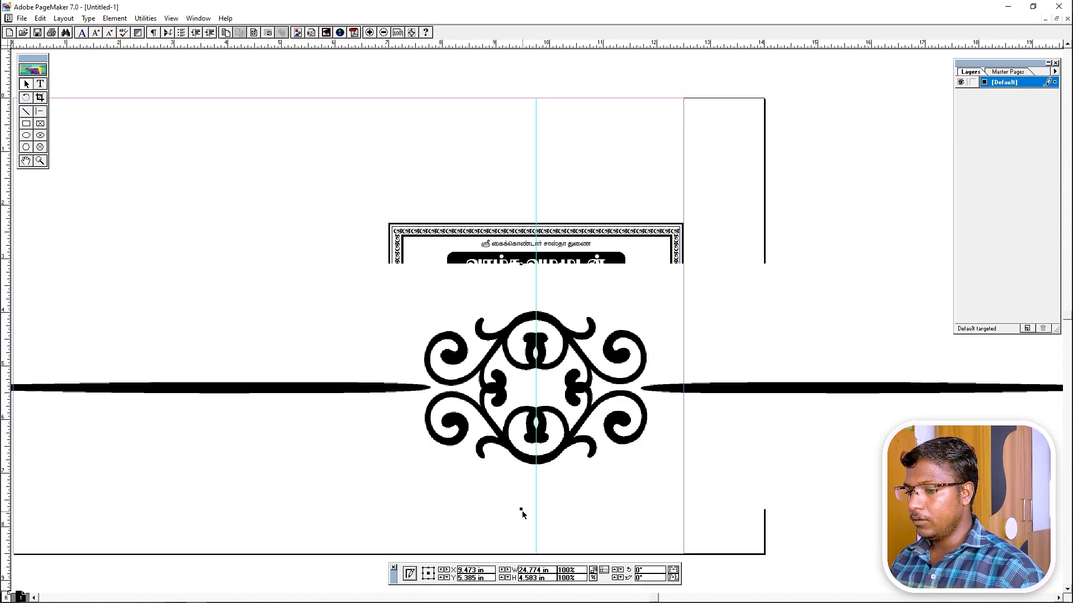
{"action": "left_click_drag", "start_coordinate": [521, 511], "coordinate": [486, 289]}
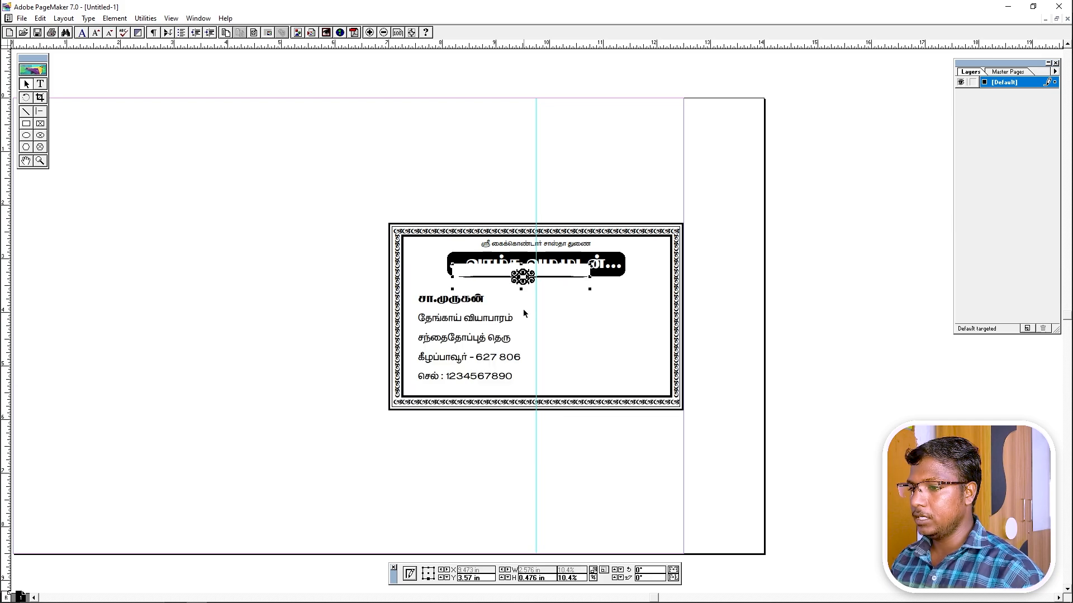
Shrink the divider to 5.8% (1.434 × 0.265 in), centre it under the heading, and open Rounded Corners.
{"action": "left_click", "coordinate": [542, 304]}
{"action": "key", "text": "ctrl+0"}
{"action": "left_click_drag", "start_coordinate": [541, 192], "coordinate": [888, 445]}
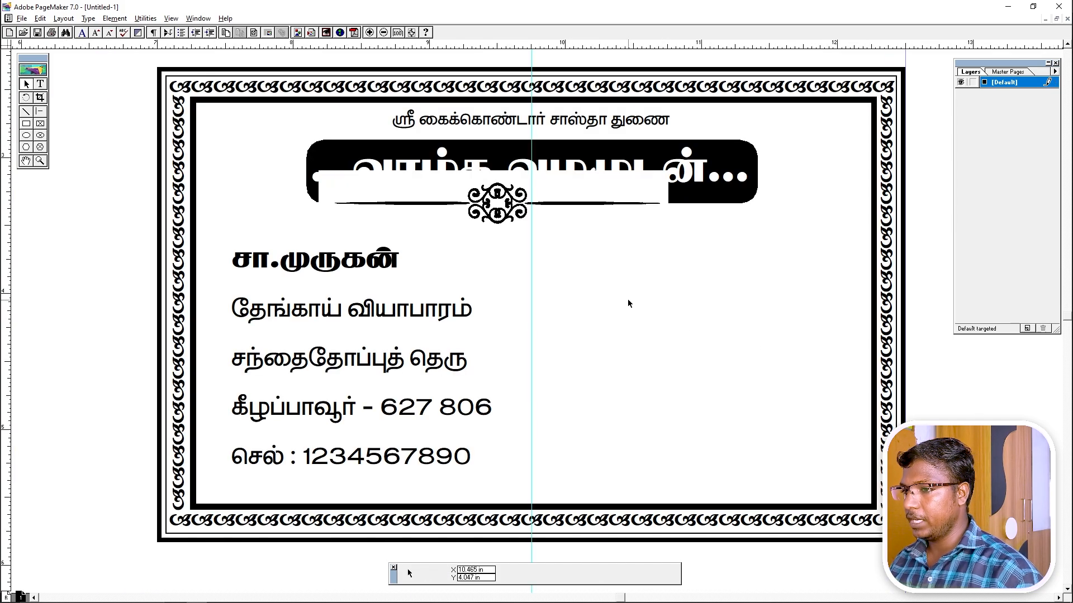
{"action": "left_click_drag", "start_coordinate": [628, 299], "coordinate": [626, 323]}
{"action": "left_click", "coordinate": [589, 200]}
{"action": "left_click_drag", "start_coordinate": [667, 195], "coordinate": [512, 223]}
{"action": "left_click_drag", "start_coordinate": [410, 239], "coordinate": [532, 250]}
{"action": "key", "text": "Left"}
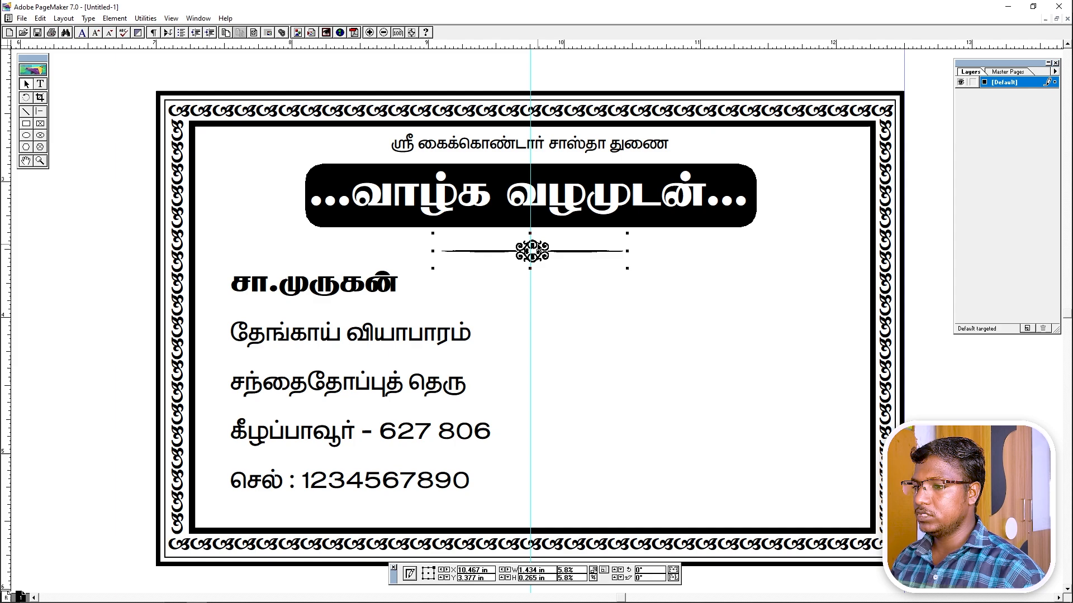
{"action": "key", "text": "Down"}
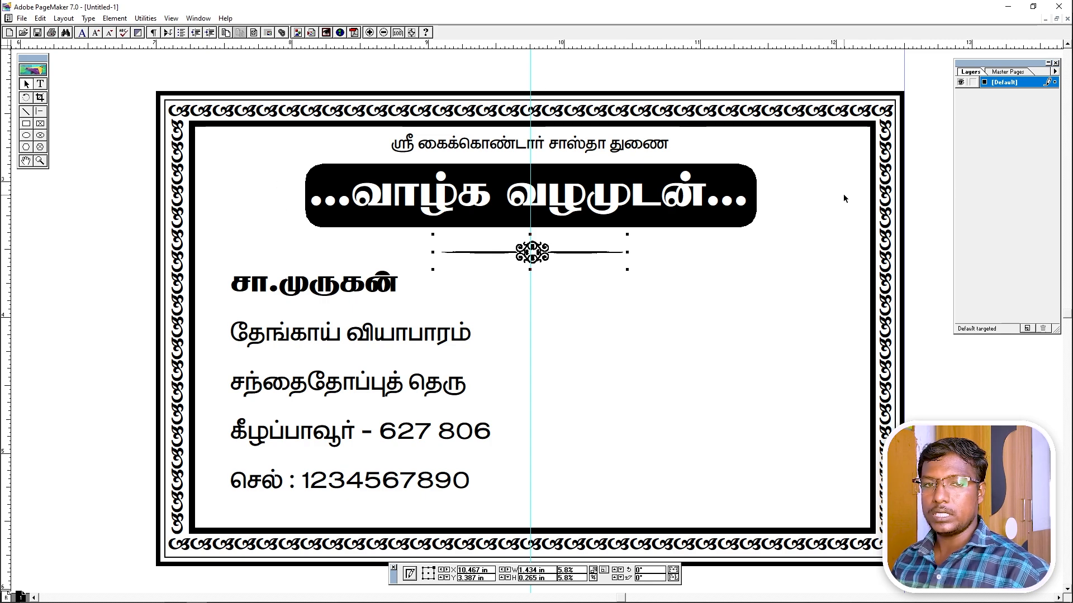
{"action": "left_click", "coordinate": [389, 375]}
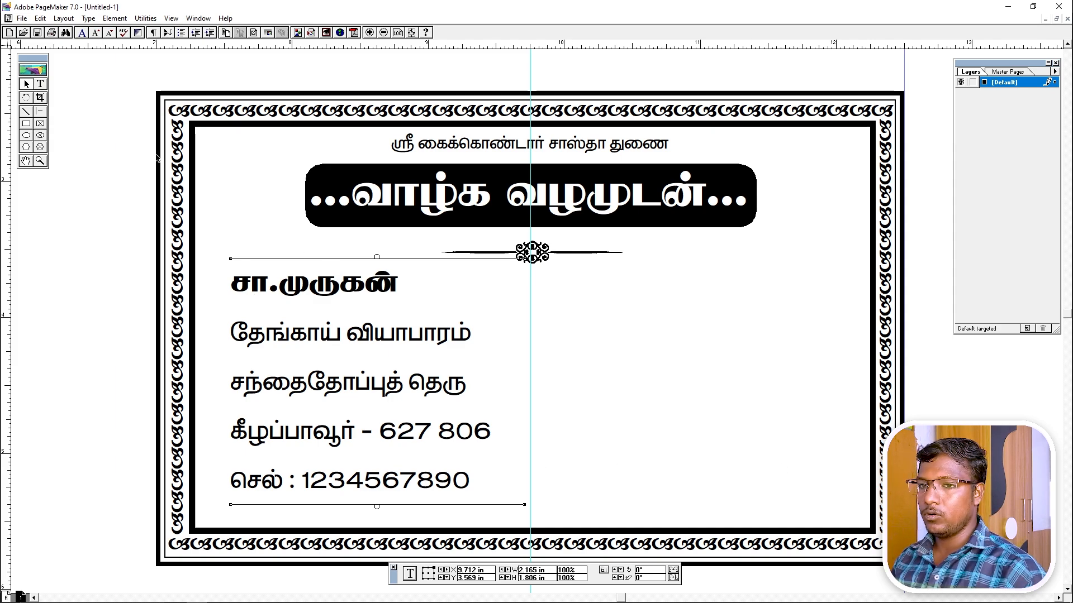
{"action": "double_click", "coordinate": [24, 125]}
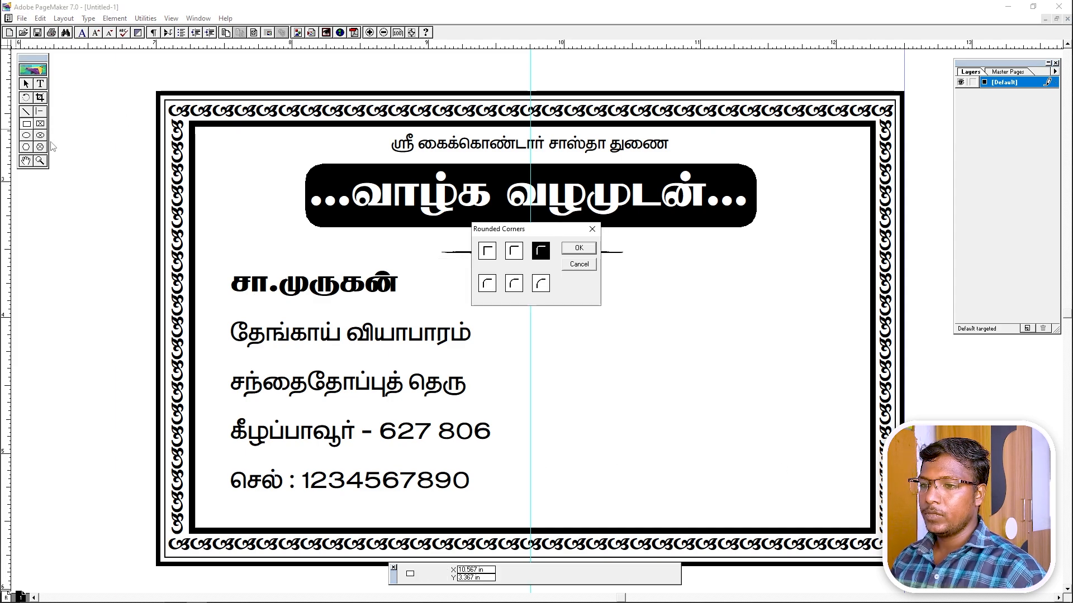
Draw a strongly rounded-corner frame, 0.985 × 1.254 in, on the right beside the address lines.
{"action": "left_click", "coordinate": [486, 284]}
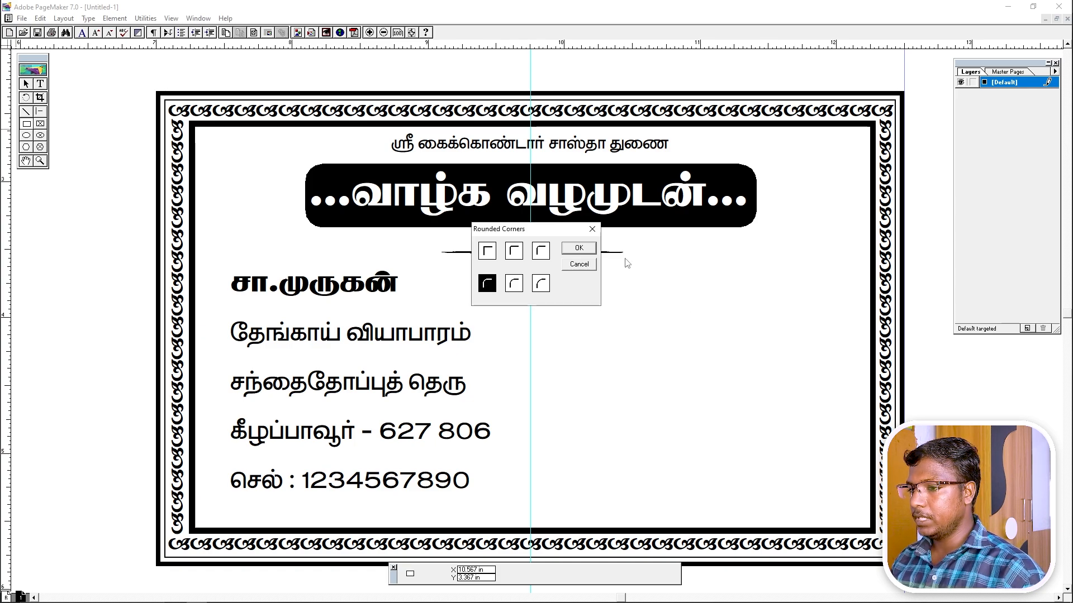
{"action": "left_click", "coordinate": [583, 248]}
{"action": "left_click_drag", "start_coordinate": [654, 333], "coordinate": [787, 501]}
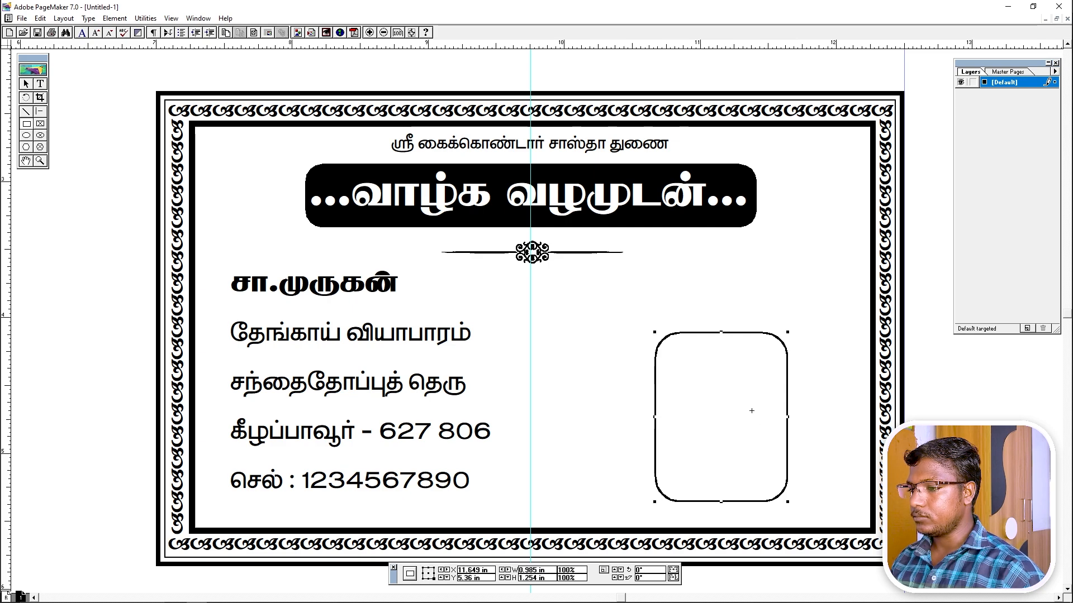
{"action": "left_click", "coordinate": [27, 84]}
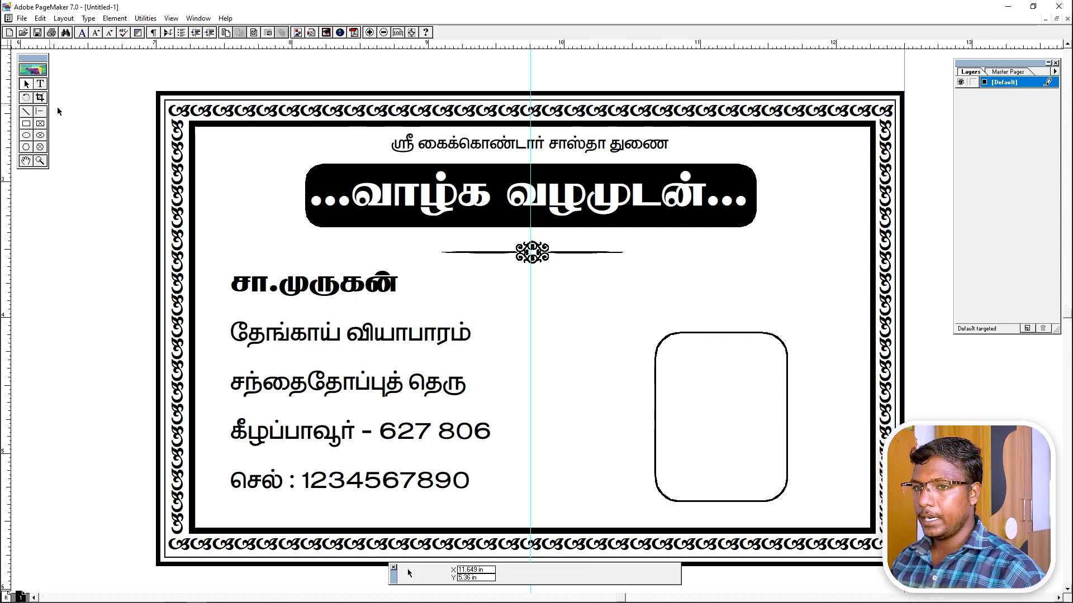
{"action": "left_click_drag", "start_coordinate": [670, 334], "coordinate": [657, 299]}
Close the ornament sheet without saving and open the Picture.tif photo in Photoshop.
{"action": "mouse_move", "coordinate": [383, 597]}
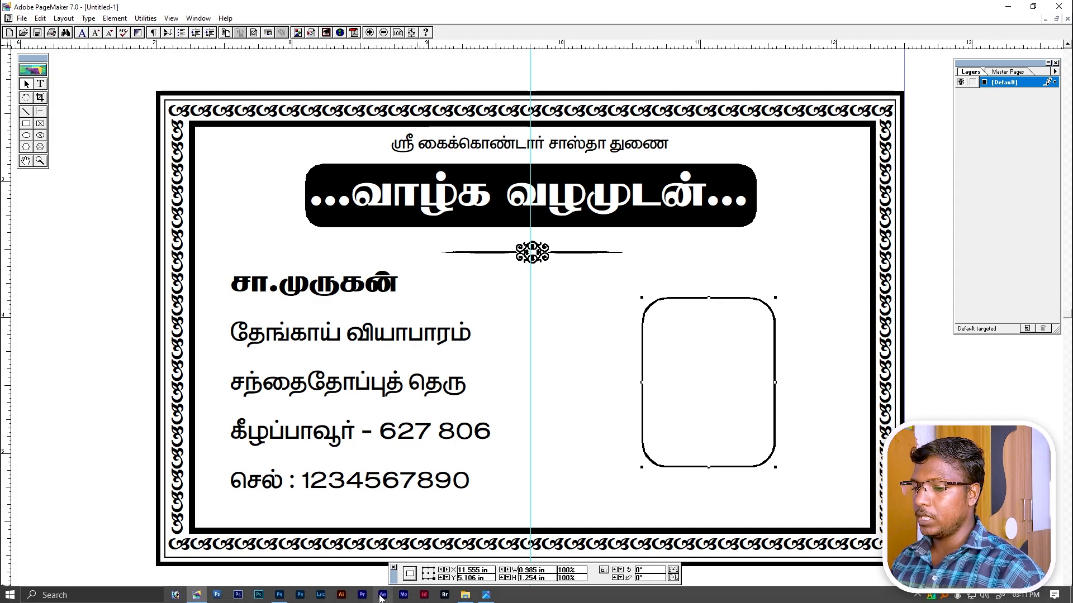
{"action": "left_click", "coordinate": [298, 596]}
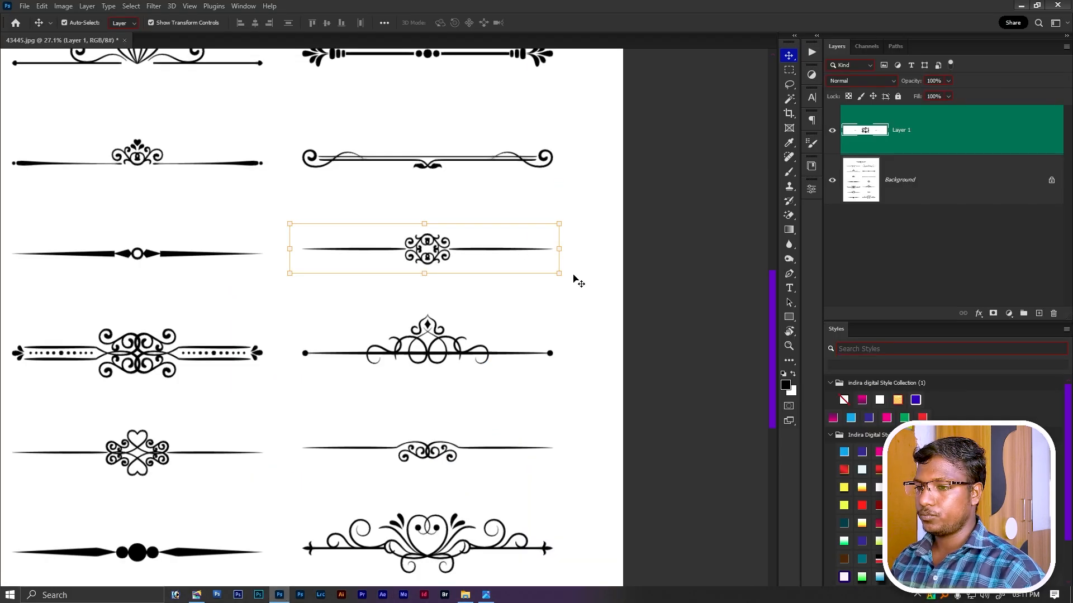
{"action": "key", "text": "ctrl+w"}
{"action": "key", "text": "n"}
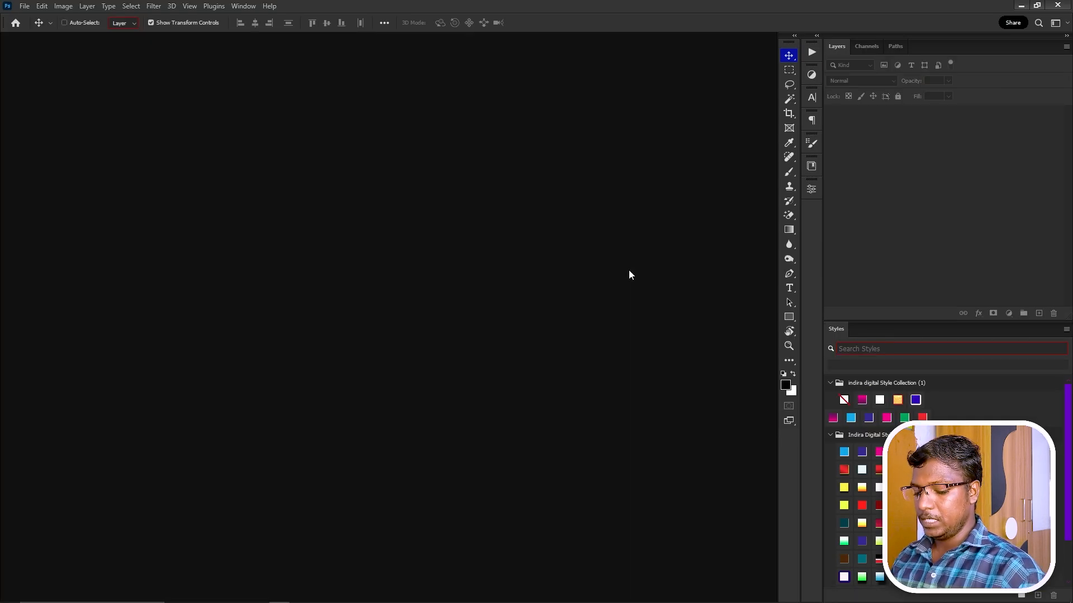
{"action": "key", "text": "ctrl+o"}
{"action": "double_click", "coordinate": [391, 282]}
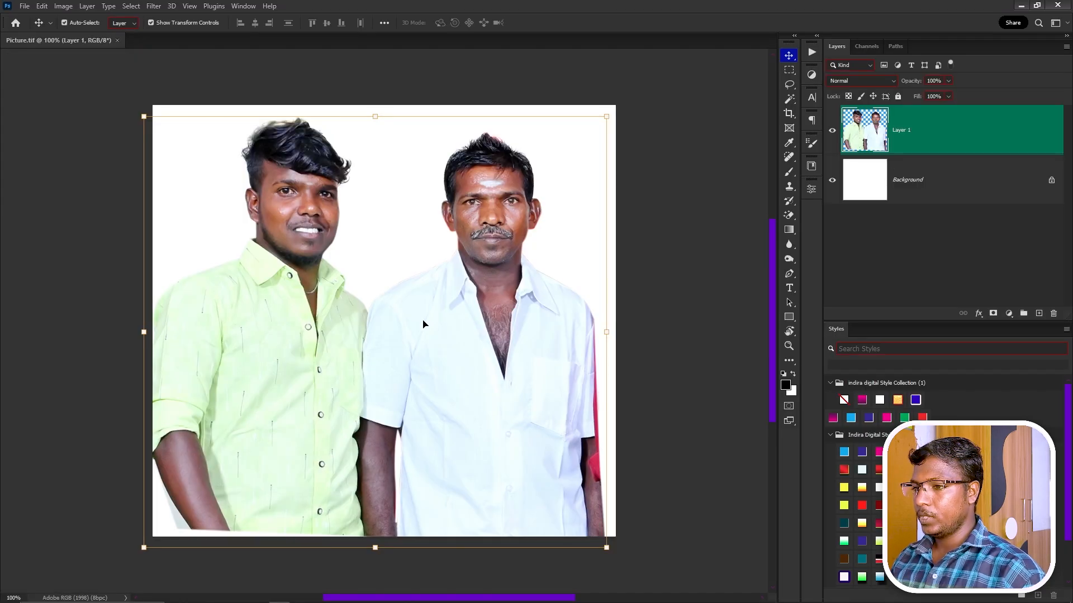
Try framing a 3.5 × 4.5 cm crop around the man on the right, then cancel it.
{"action": "left_click_drag", "start_coordinate": [423, 324], "coordinate": [304, 326]}
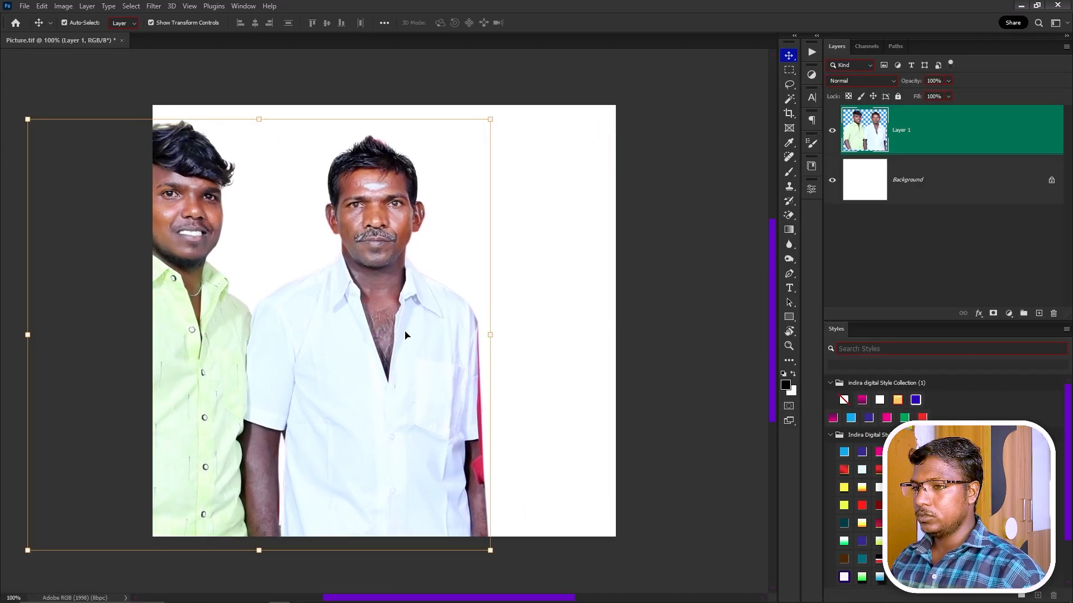
{"action": "left_click_drag", "start_coordinate": [391, 335], "coordinate": [422, 328]}
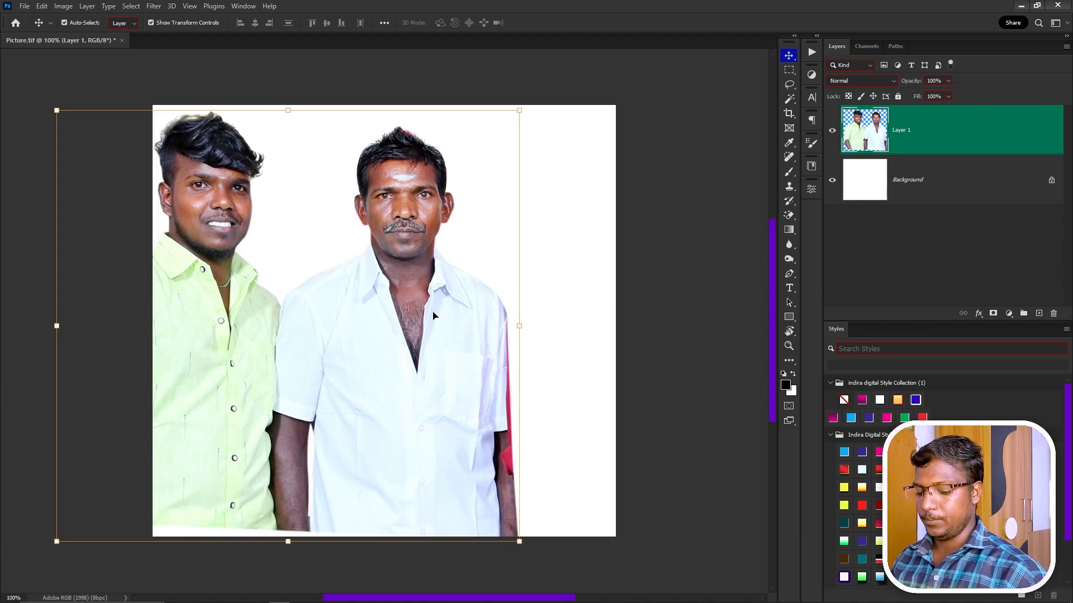
{"action": "key", "text": "m"}
{"action": "left_click_drag", "start_coordinate": [285, 130], "coordinate": [514, 340]}
{"action": "key", "text": "c"}
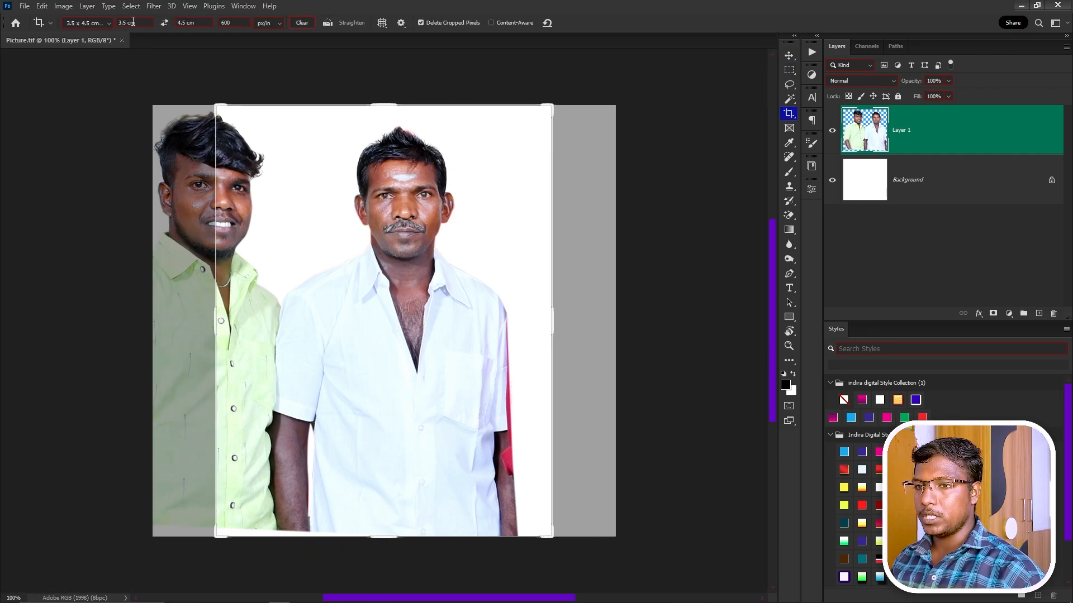
{"action": "key", "text": "Escape"}
{"action": "left_click_drag", "start_coordinate": [289, 124], "coordinate": [529, 361]}
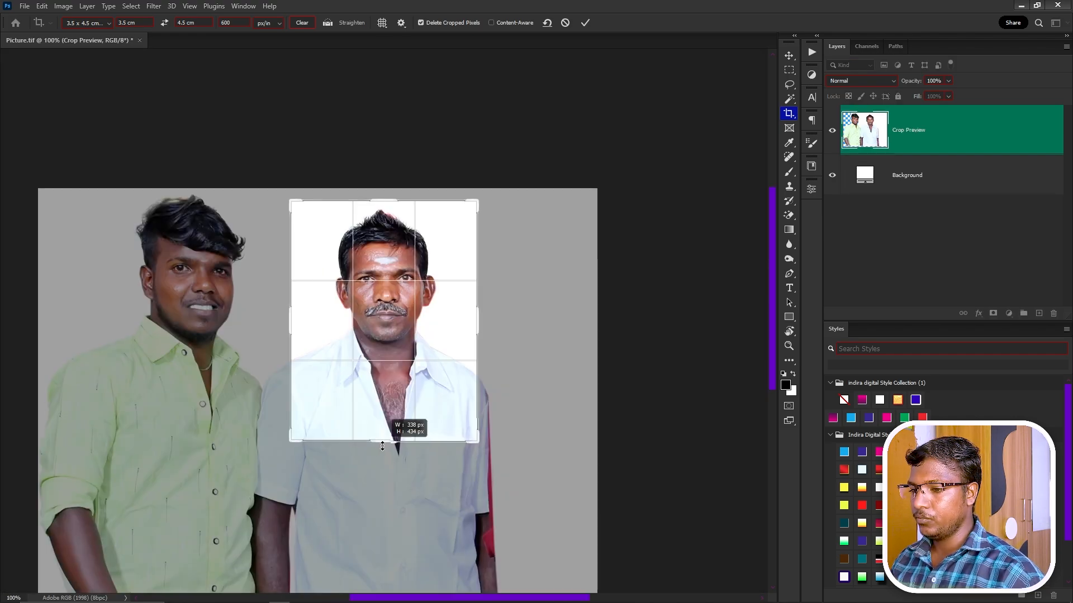
{"action": "scroll", "coordinate": [390, 406], "scroll_direction": "up", "scroll_amount": 5}
{"action": "left_click_drag", "start_coordinate": [389, 404], "coordinate": [404, 377]}
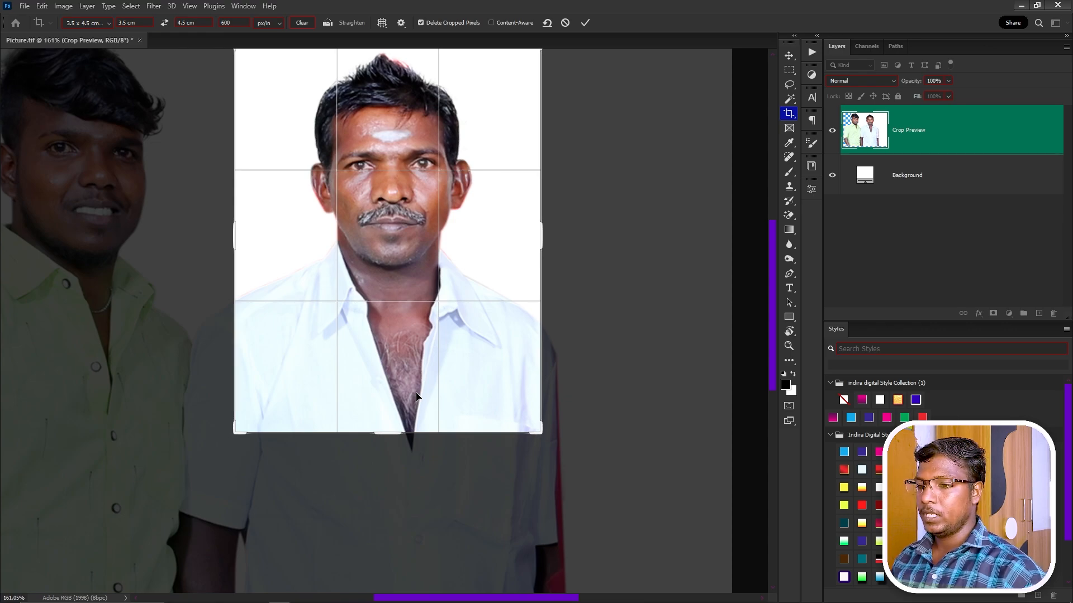
{"action": "key", "text": "Escape"}
Draw a rectangular selection around the man in the white shirt.
{"action": "scroll", "coordinate": [417, 396], "scroll_direction": "down", "scroll_amount": 5}
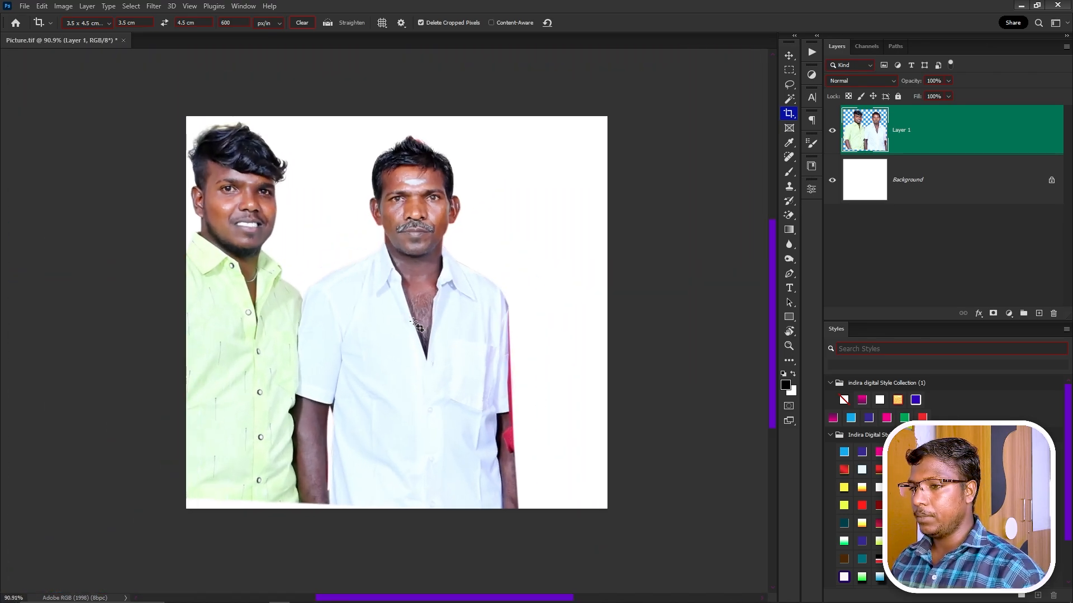
{"action": "key", "text": "m"}
{"action": "left_click_drag", "start_coordinate": [336, 151], "coordinate": [520, 419]}
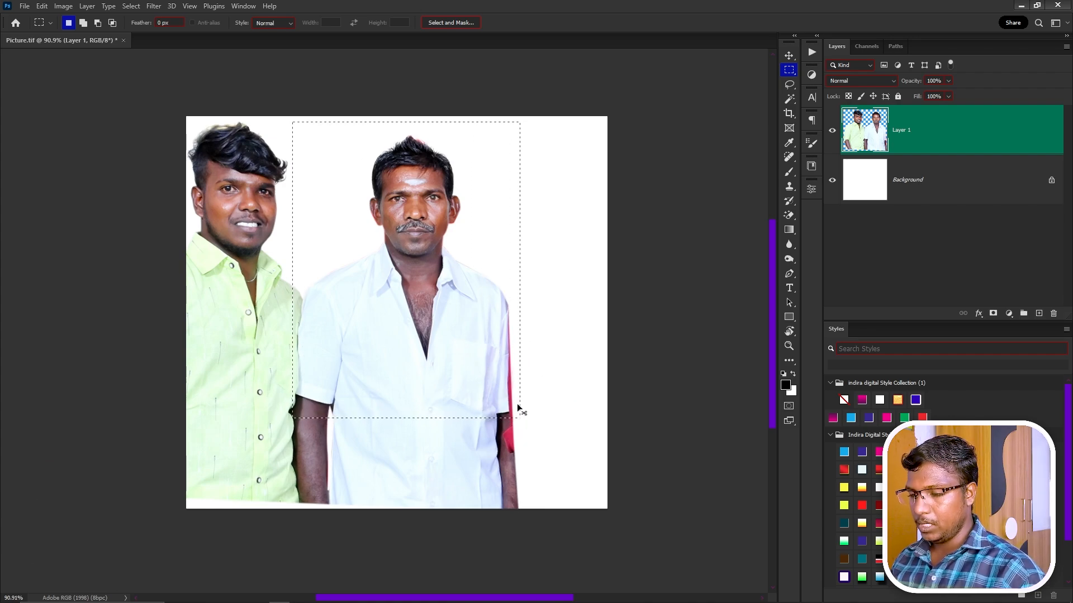
Paste the selected man in white into a new Untitled-1 document as Layer 1.
{"action": "key", "text": "ctrl+n"}
{"action": "key", "text": "Return"}
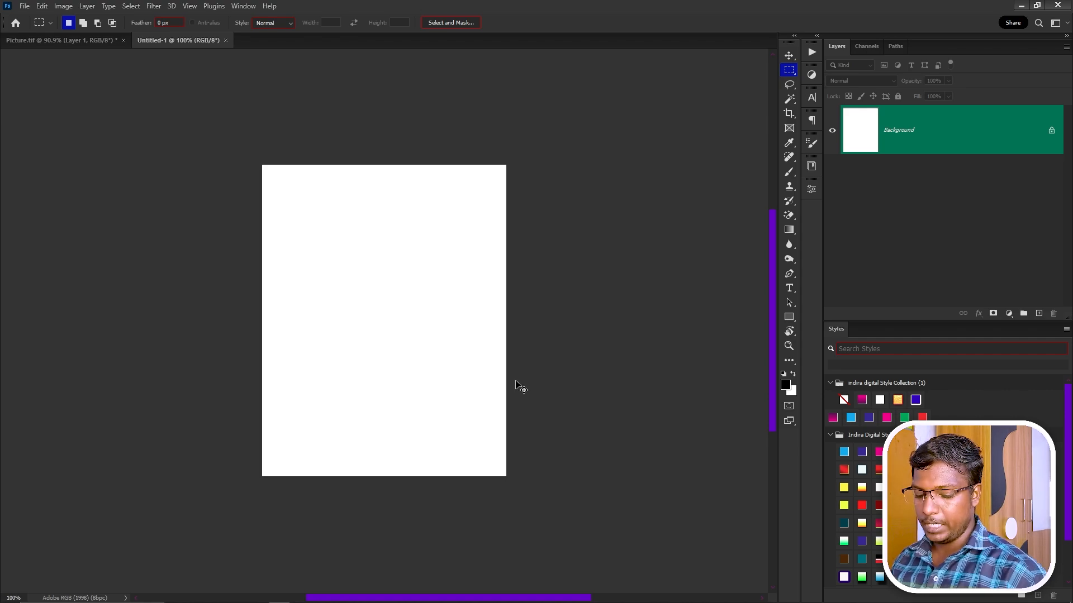
{"action": "key", "text": "ctrl+v"}
{"action": "key", "text": "v"}
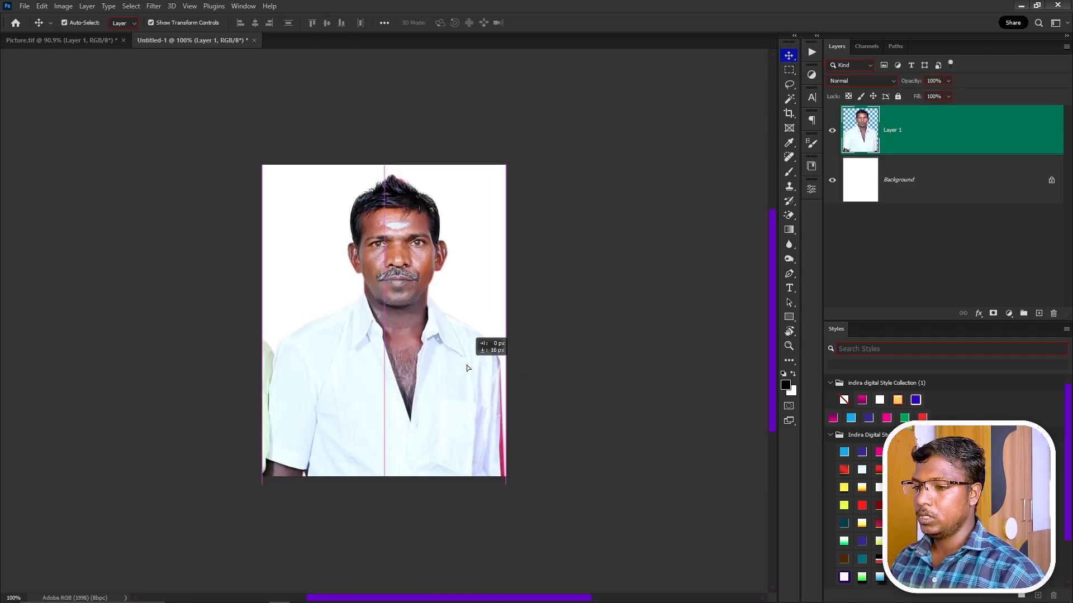
{"action": "scroll", "coordinate": [434, 422], "scroll_direction": "up", "scroll_amount": 5}
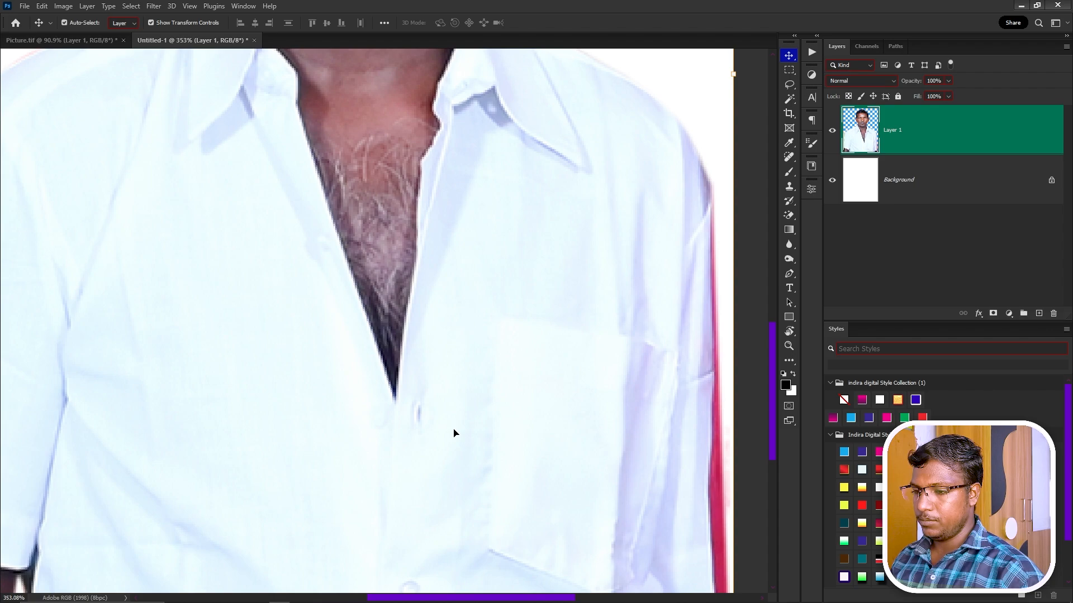
Trace the right side of the open shirt front with the Pen tool and load it as a selection.
{"action": "scroll", "coordinate": [454, 433], "scroll_direction": "down", "scroll_amount": 1}
{"action": "key", "text": "p"}
{"action": "left_click_drag", "start_coordinate": [424, 416], "coordinate": [461, 473]}
{"action": "left_click", "coordinate": [443, 466]}
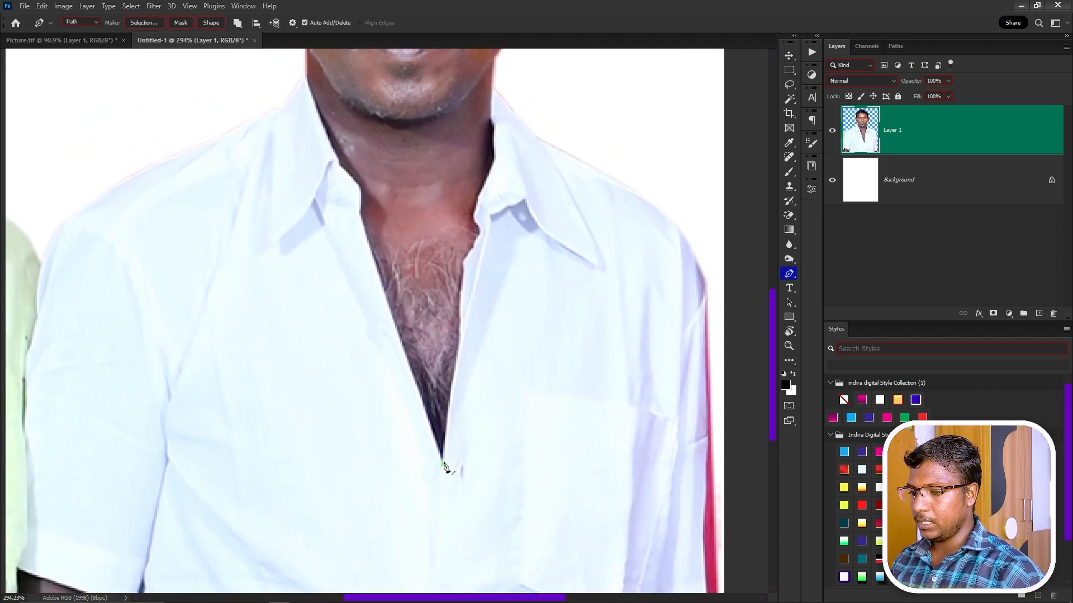
{"action": "scroll", "coordinate": [479, 427], "scroll_direction": "up", "scroll_amount": 1}
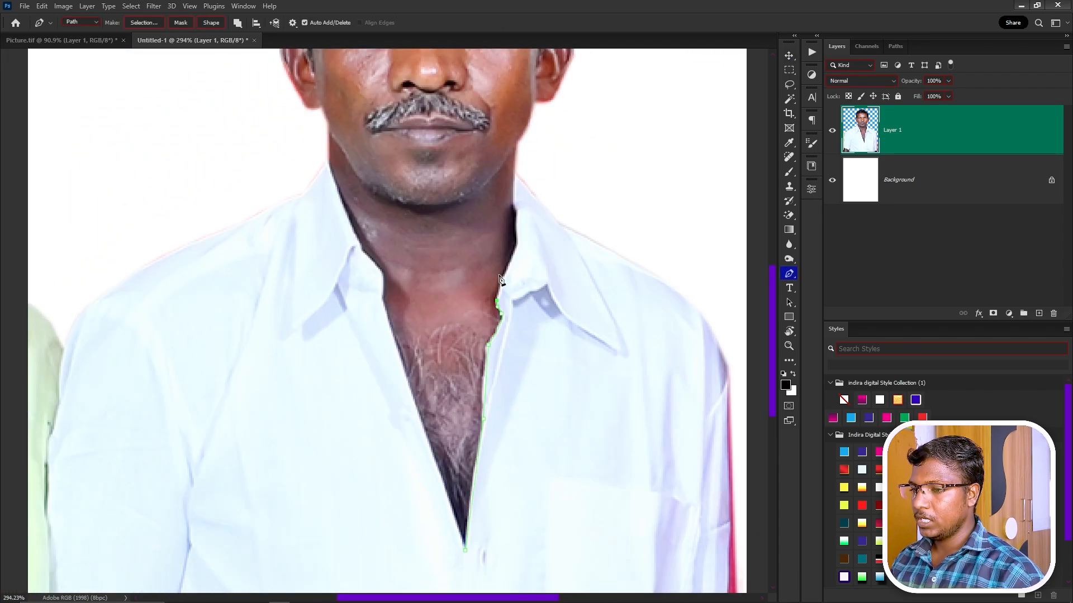
{"action": "left_click_drag", "start_coordinate": [506, 267], "coordinate": [518, 218]}
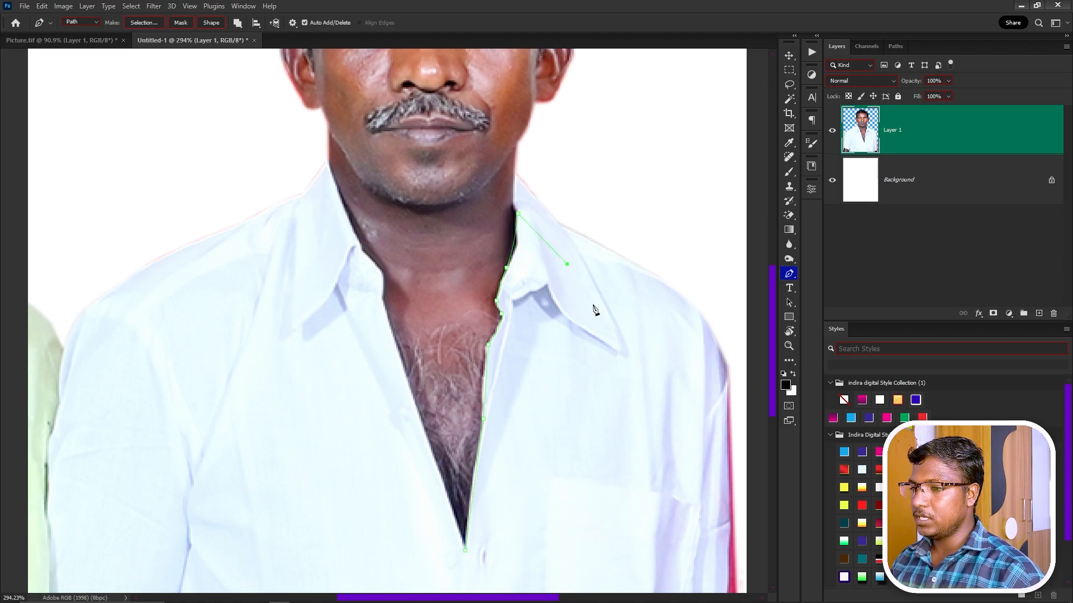
{"action": "left_click", "coordinate": [516, 244], "text": "alt"}
{"action": "left_click", "coordinate": [521, 240]}
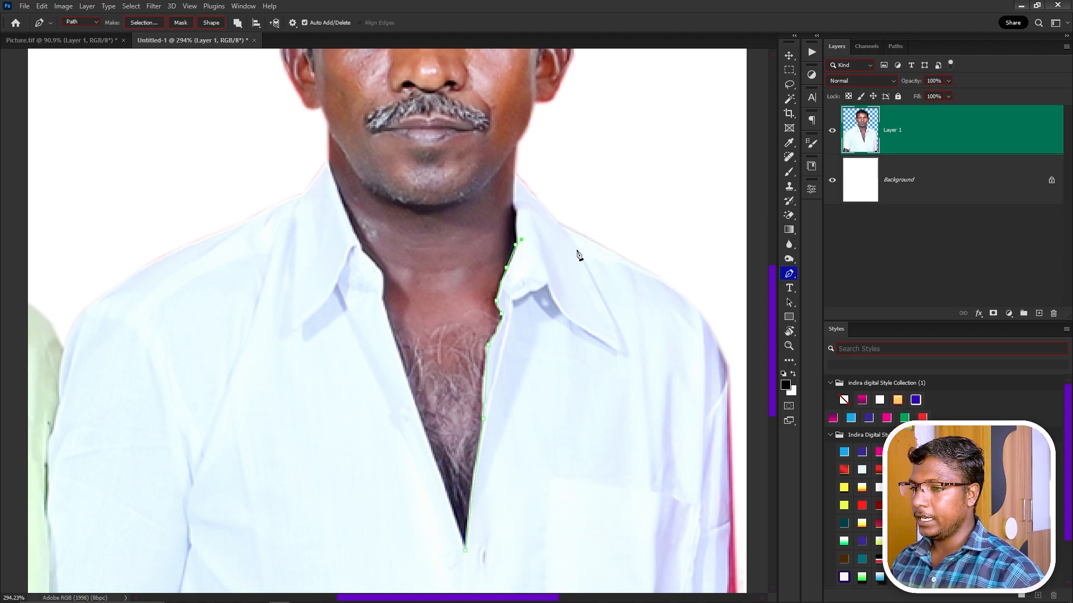
{"action": "left_click_drag", "start_coordinate": [576, 254], "coordinate": [591, 282]}
{"action": "left_click_drag", "start_coordinate": [625, 323], "coordinate": [569, 231]}
{"action": "left_click_drag", "start_coordinate": [593, 290], "coordinate": [601, 320]}
{"action": "left_click_drag", "start_coordinate": [599, 375], "coordinate": [588, 428]}
{"action": "left_click_drag", "start_coordinate": [558, 503], "coordinate": [518, 542]}
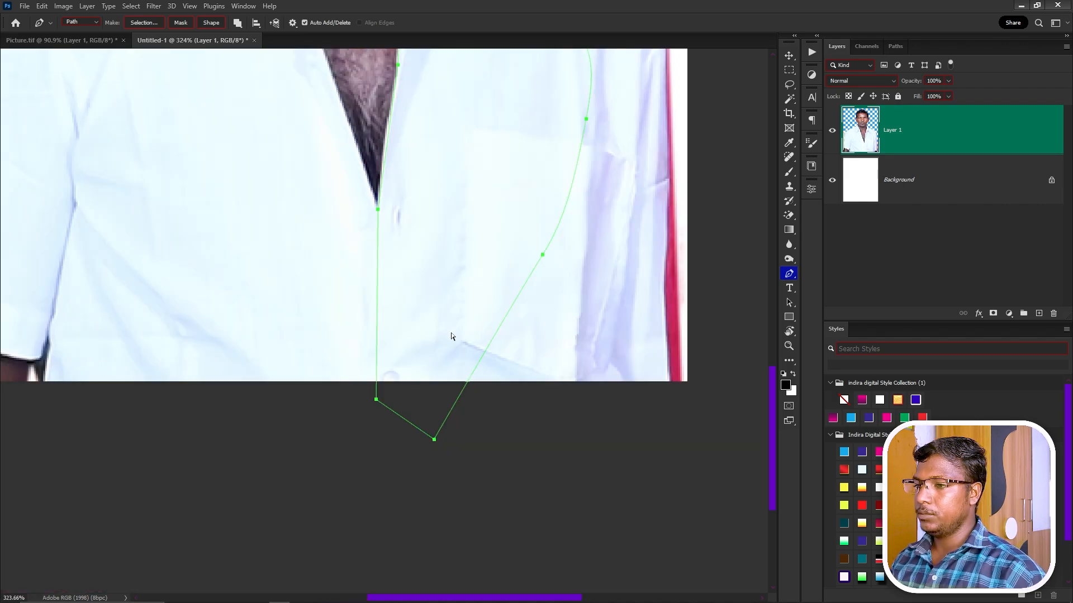
{"action": "key", "text": "ctrl+Return"}
Copy the selected right shirt area onto a new layer, Layer 2.
{"action": "scroll", "coordinate": [452, 338], "scroll_direction": "down", "scroll_amount": 2}
{"action": "left_click_drag", "start_coordinate": [595, 239], "coordinate": [598, 357]}
{"action": "key", "text": "ctrl+j"}
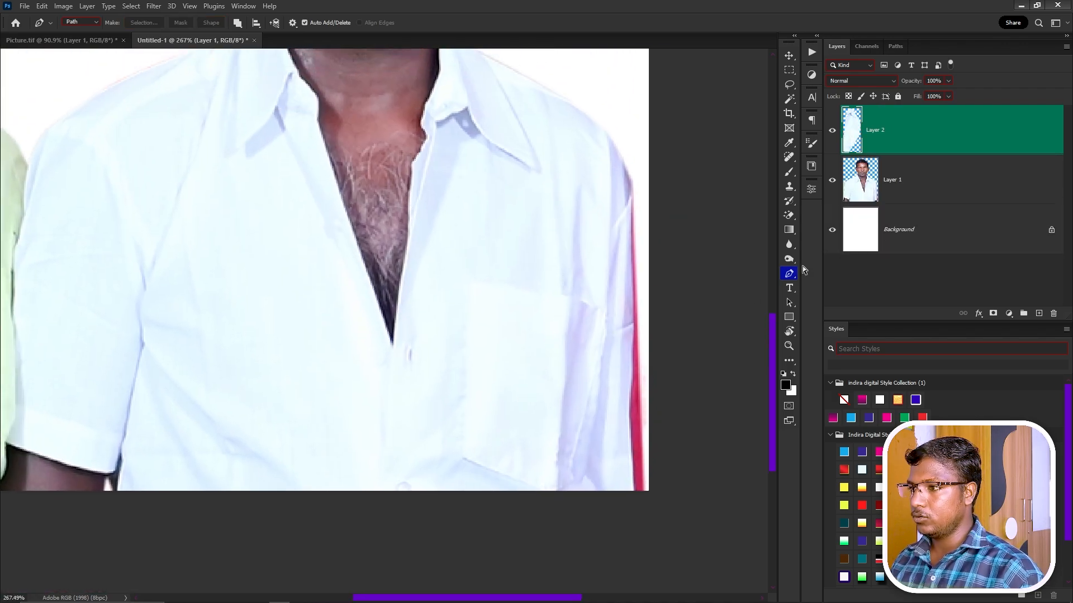
{"action": "key", "text": "ctrl+k"}
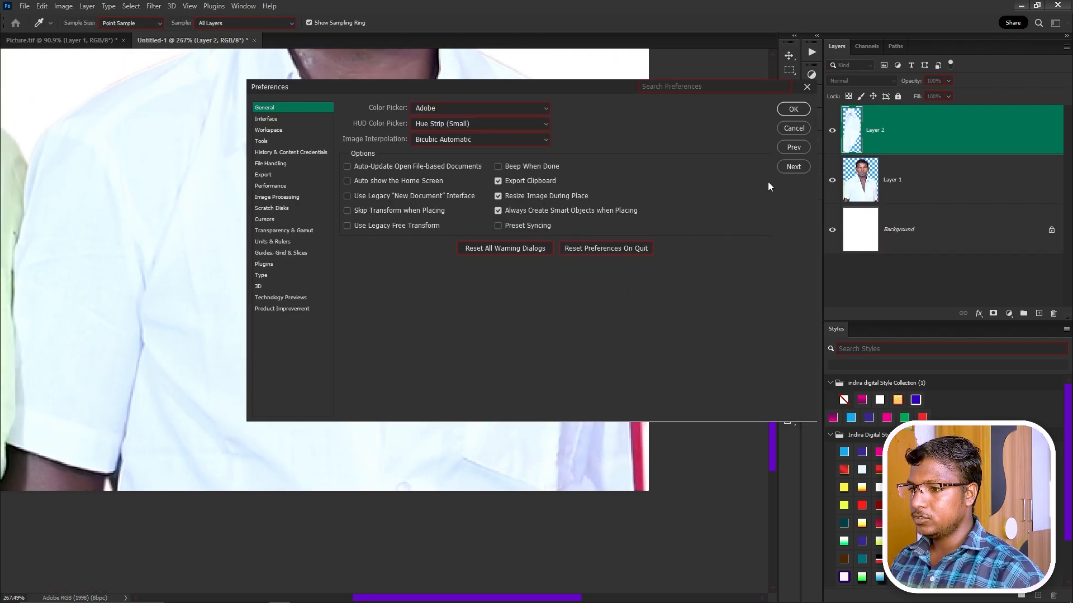
{"action": "left_click", "coordinate": [794, 128]}
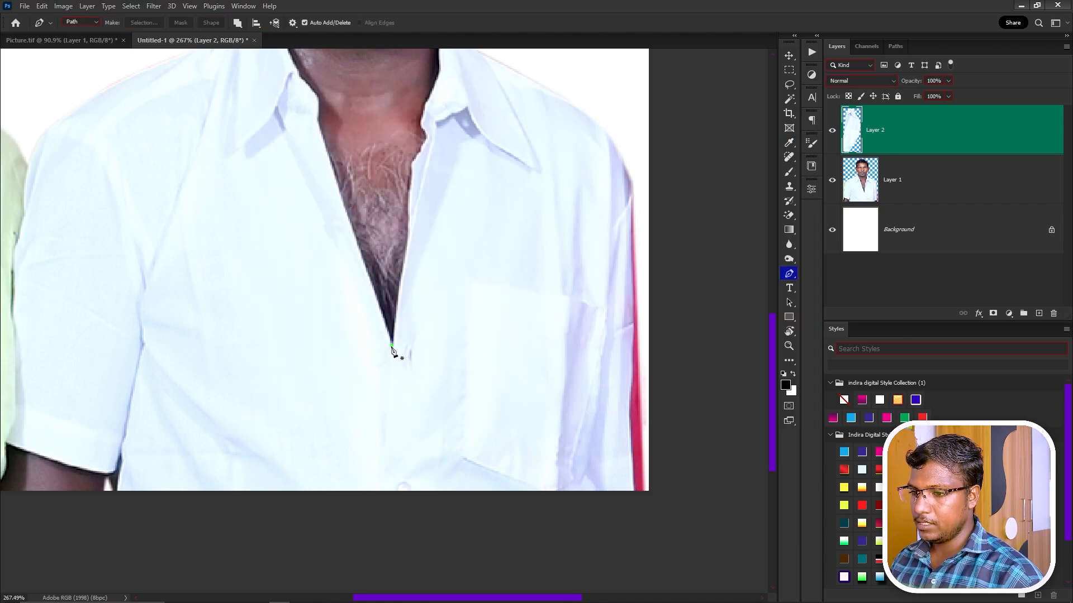
Trace the left side of the shirt front and copy it from Layer 1 onto Layer 3.
{"action": "left_click", "coordinate": [392, 346]}
{"action": "left_click_drag", "start_coordinate": [357, 266], "coordinate": [398, 323]}
{"action": "left_click", "coordinate": [357, 182]}
{"action": "left_click", "coordinate": [357, 154]}
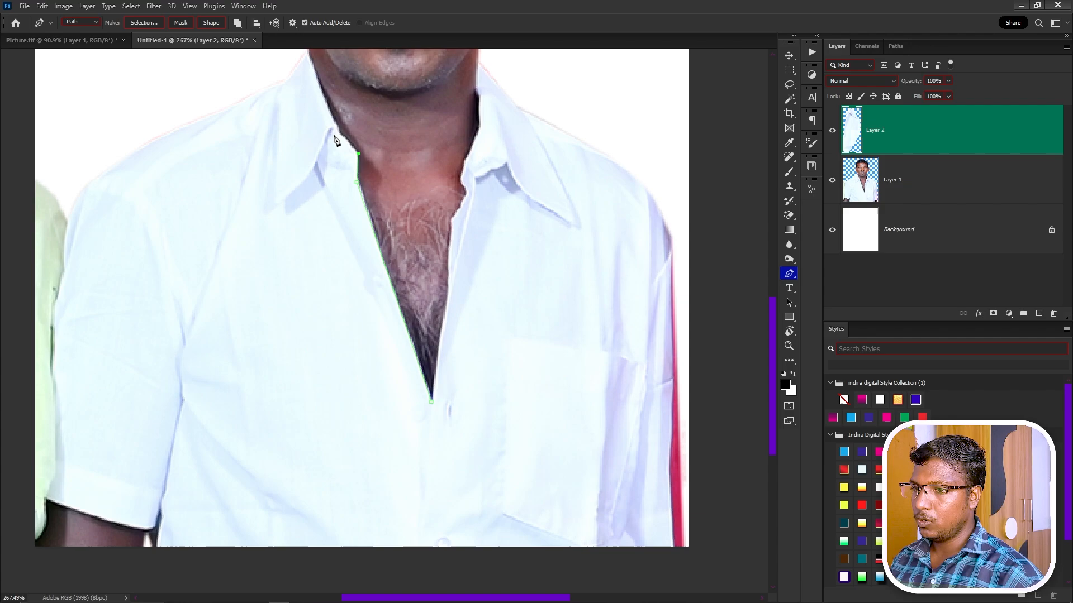
{"action": "left_click", "coordinate": [339, 131]}
{"action": "left_click", "coordinate": [324, 104]}
{"action": "left_click", "coordinate": [182, 149]}
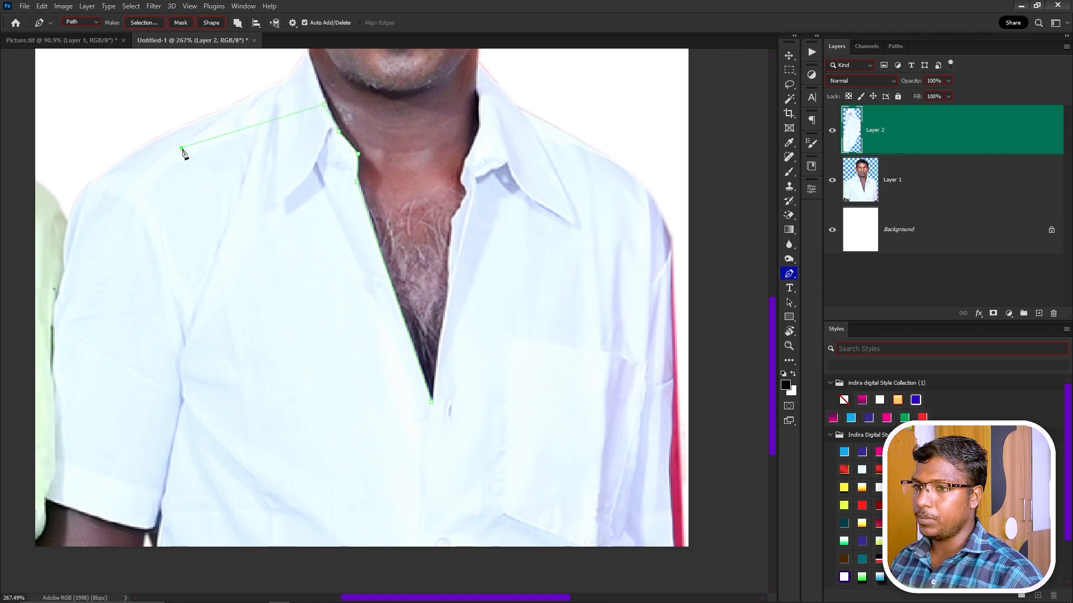
{"action": "left_click_drag", "start_coordinate": [198, 389], "coordinate": [175, 292]}
{"action": "left_click", "coordinate": [316, 525]}
{"action": "left_click", "coordinate": [359, 580]}
{"action": "left_click", "coordinate": [463, 566]}
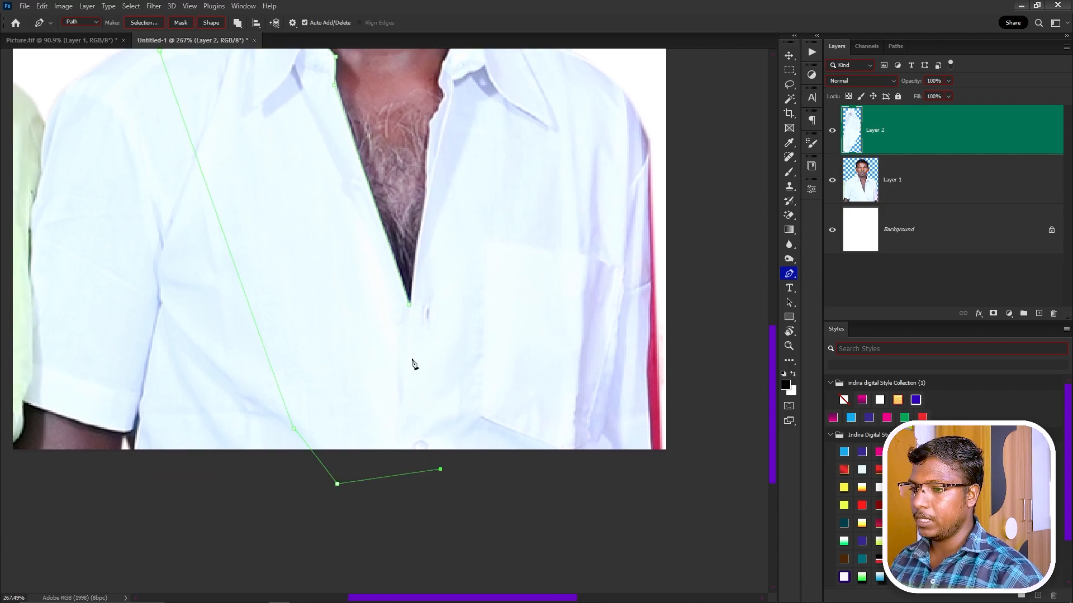
{"action": "left_click", "coordinate": [408, 304]}
{"action": "key", "text": "ctrl+Return"}
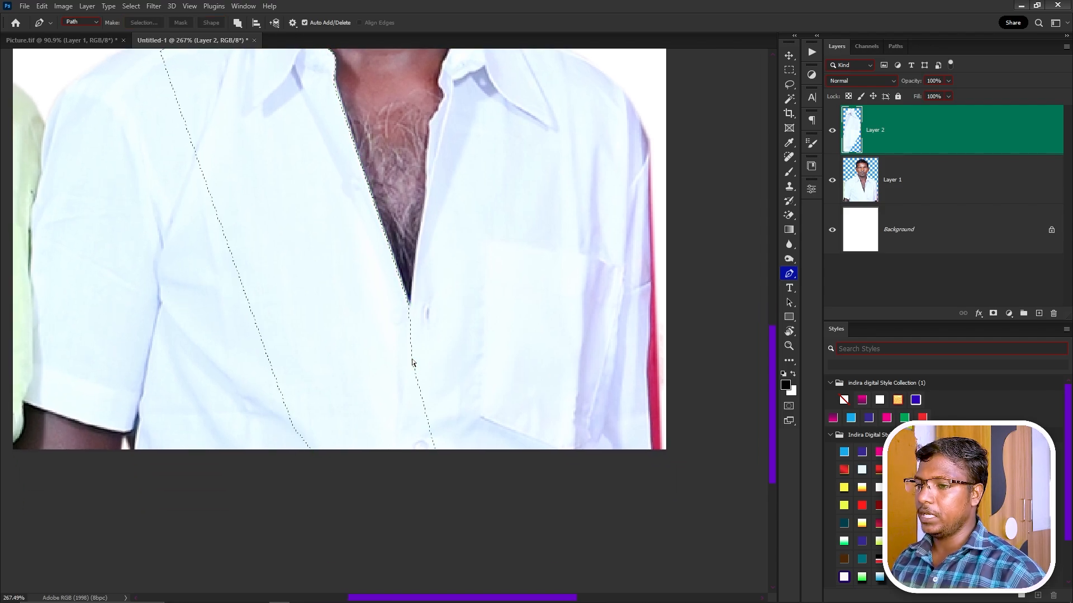
{"action": "left_click", "coordinate": [884, 201]}
{"action": "key", "text": "ctrl+j"}
Bring the whole shirt front into view and start free-transforming the Layer 3 piece.
{"action": "key", "text": "v"}
{"action": "scroll", "coordinate": [600, 238], "scroll_direction": "down", "scroll_amount": 2}
{"action": "left_click_drag", "start_coordinate": [487, 263], "coordinate": [491, 307]}
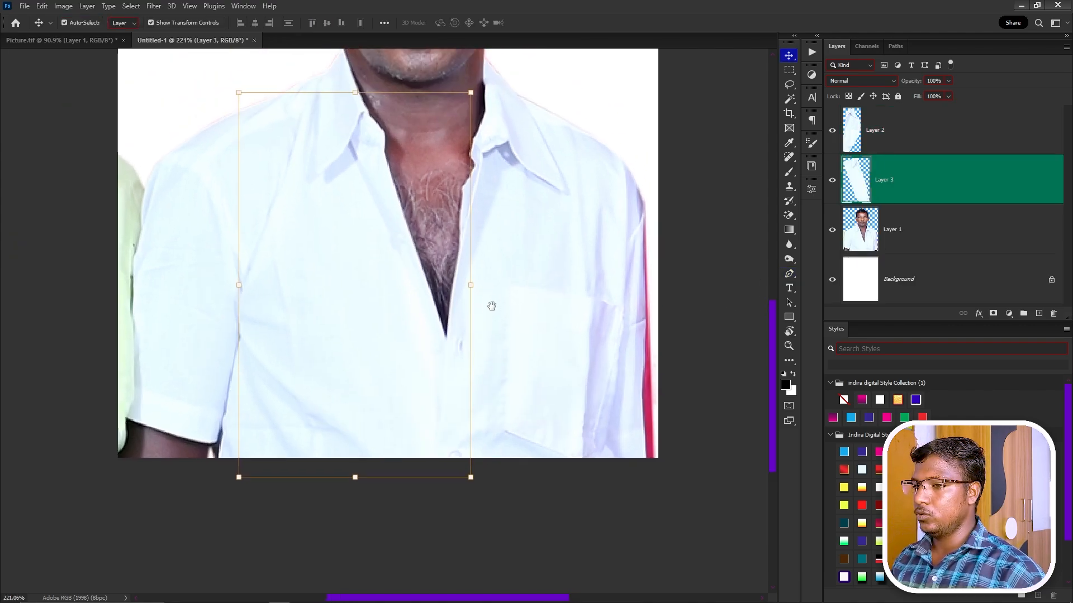
{"action": "left_click_drag", "start_coordinate": [431, 244], "coordinate": [419, 280]}
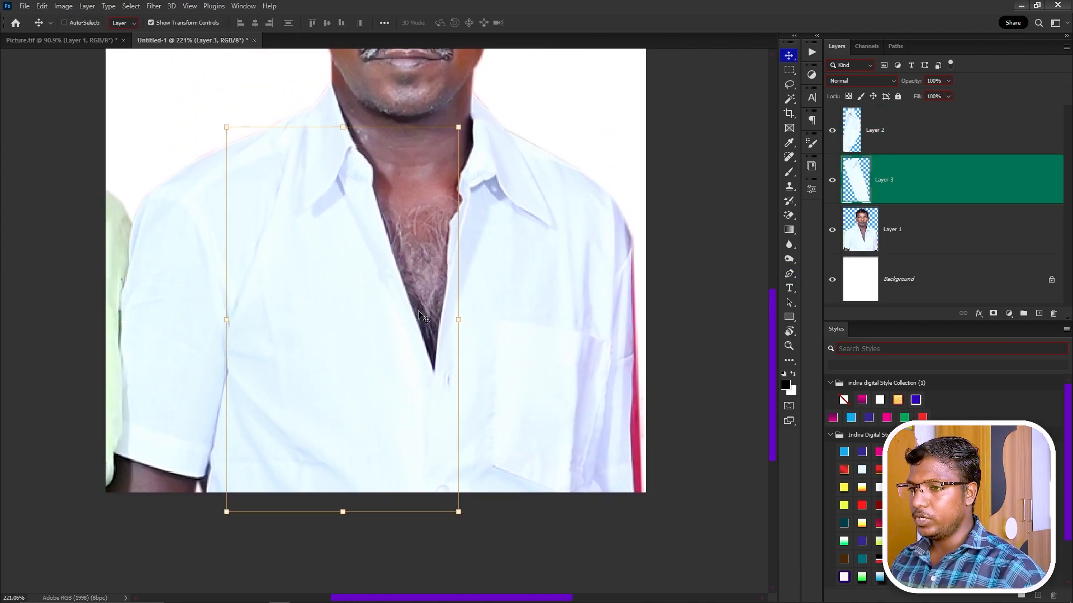
{"action": "key", "text": "ctrl+t"}
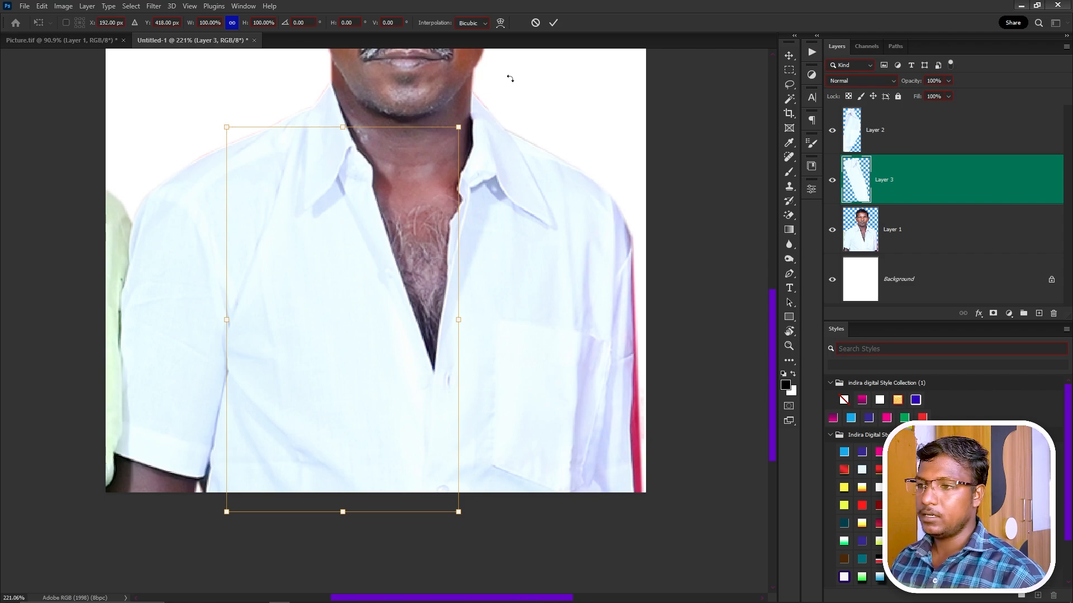
Warp the Layer 3 shirt piece over the left side of the V-neck opening.
{"action": "left_click", "coordinate": [501, 23]}
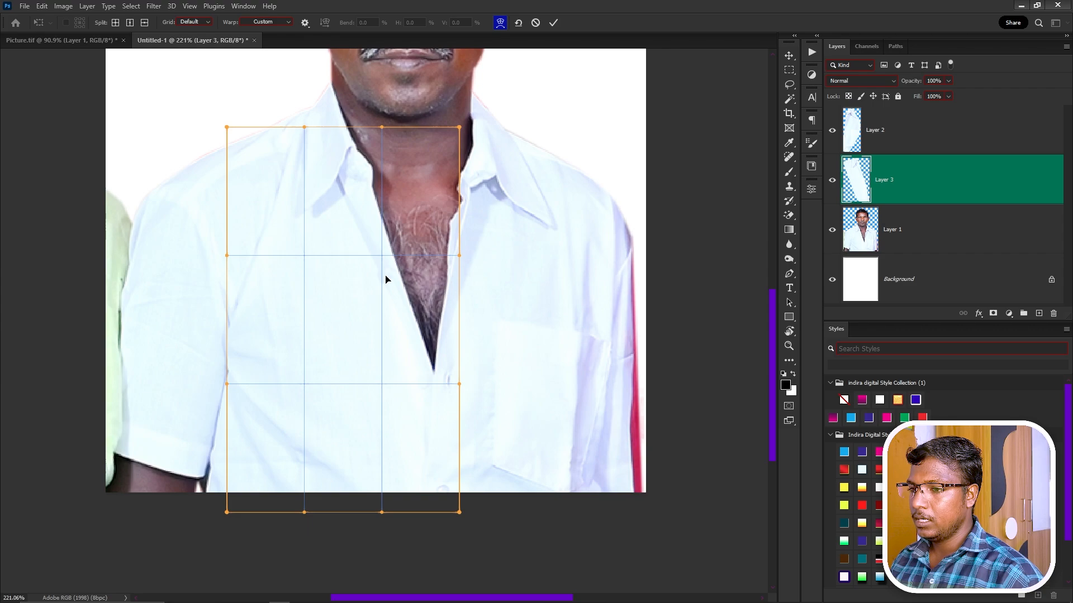
{"action": "left_click_drag", "start_coordinate": [390, 258], "coordinate": [397, 252]}
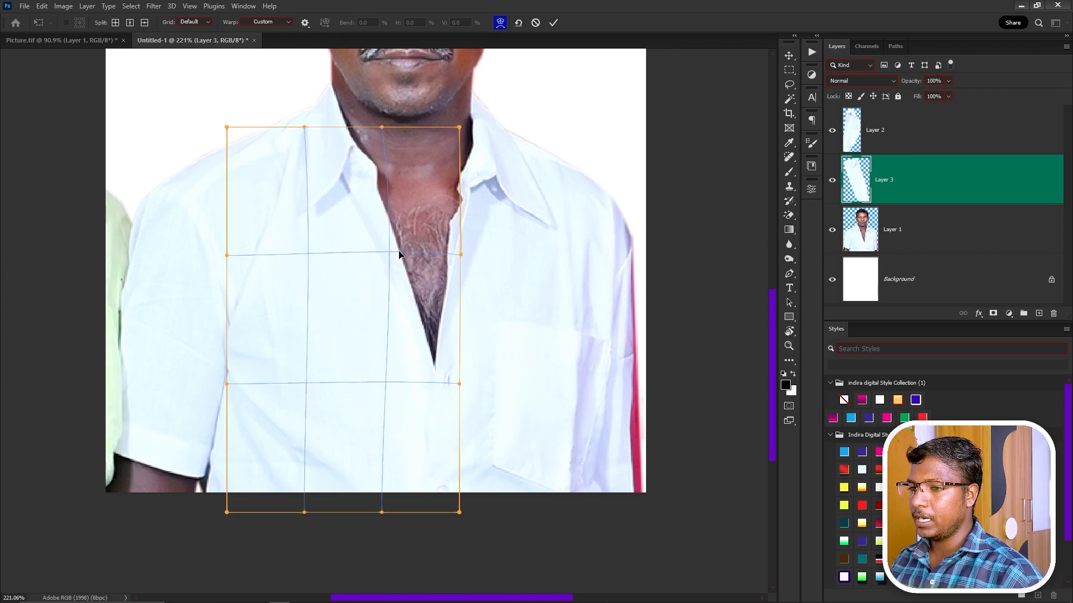
{"action": "left_click_drag", "start_coordinate": [417, 352], "coordinate": [402, 334]}
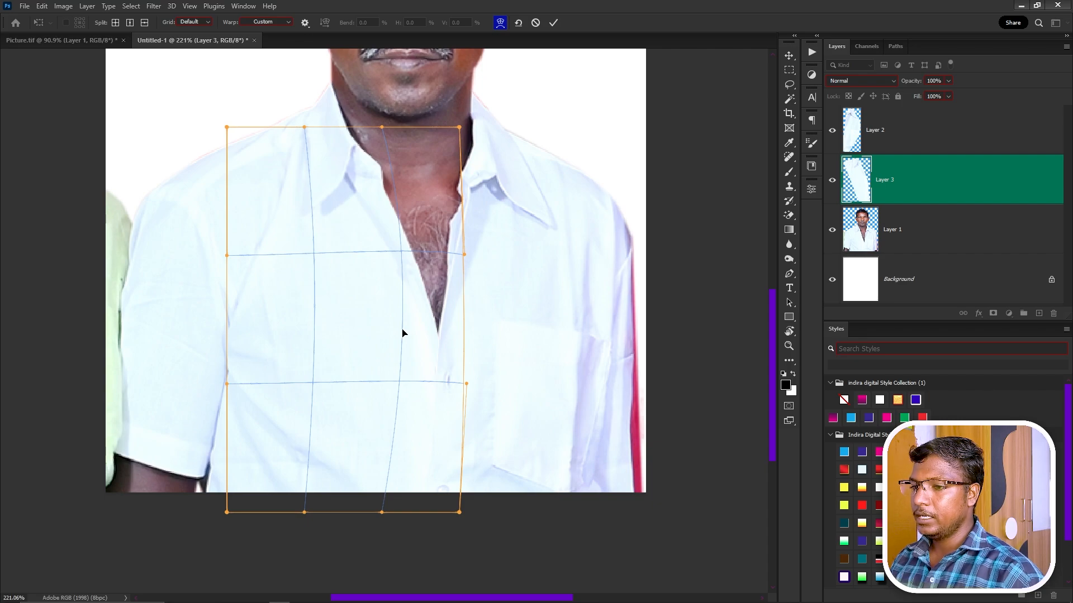
{"action": "key", "text": "Return"}
Warp the Layer 2 shirt piece leftward to close the remaining gap at the neck.
{"action": "left_click", "coordinate": [849, 135]}
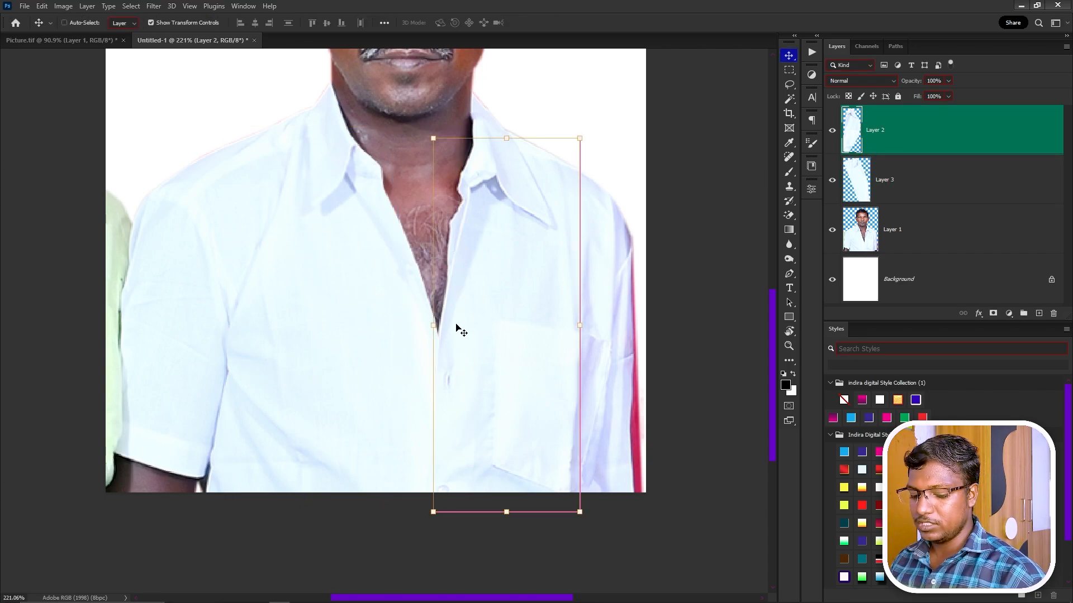
{"action": "key", "text": "ctrl+t"}
{"action": "left_click", "coordinate": [500, 22]}
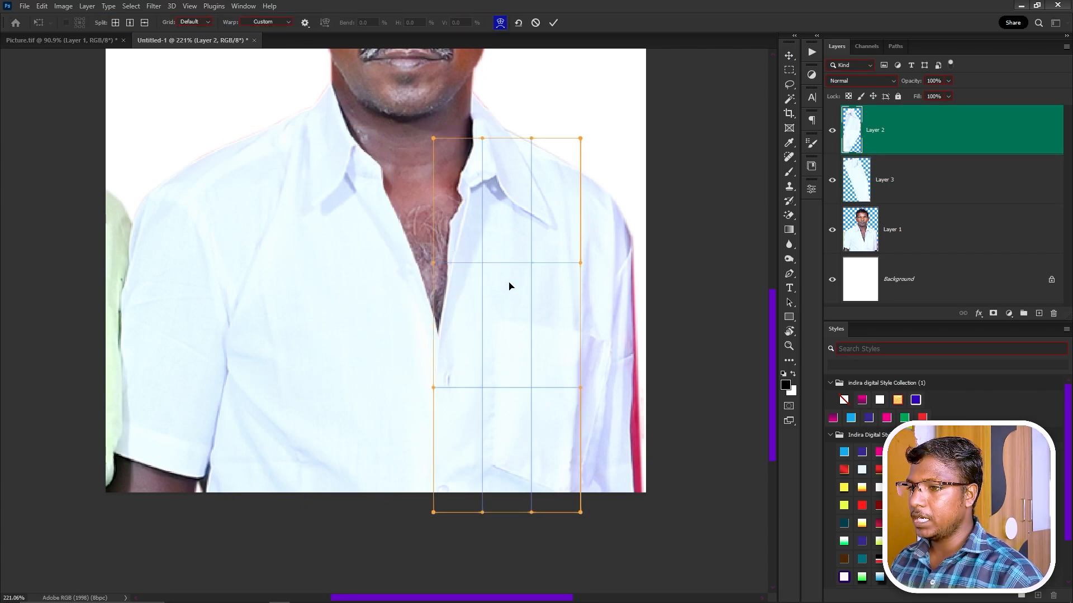
{"action": "left_click_drag", "start_coordinate": [448, 363], "coordinate": [432, 356]}
{"action": "left_click_drag", "start_coordinate": [443, 271], "coordinate": [435, 270]}
{"action": "key", "text": "Return"}
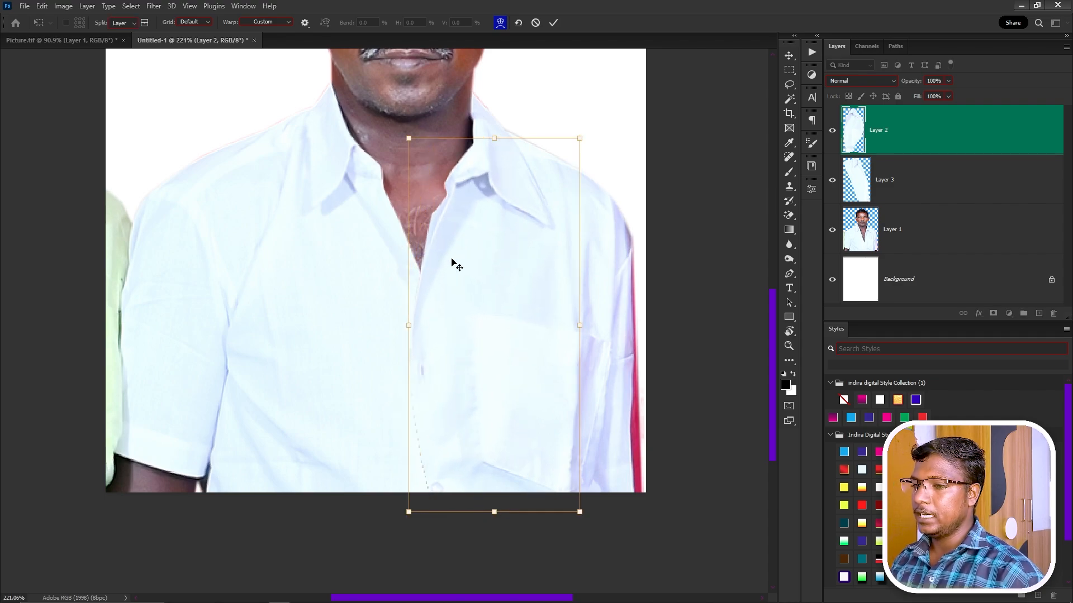
{"action": "scroll", "coordinate": [445, 340], "scroll_direction": "down", "scroll_amount": 3}
{"action": "left_click", "coordinate": [407, 395]}
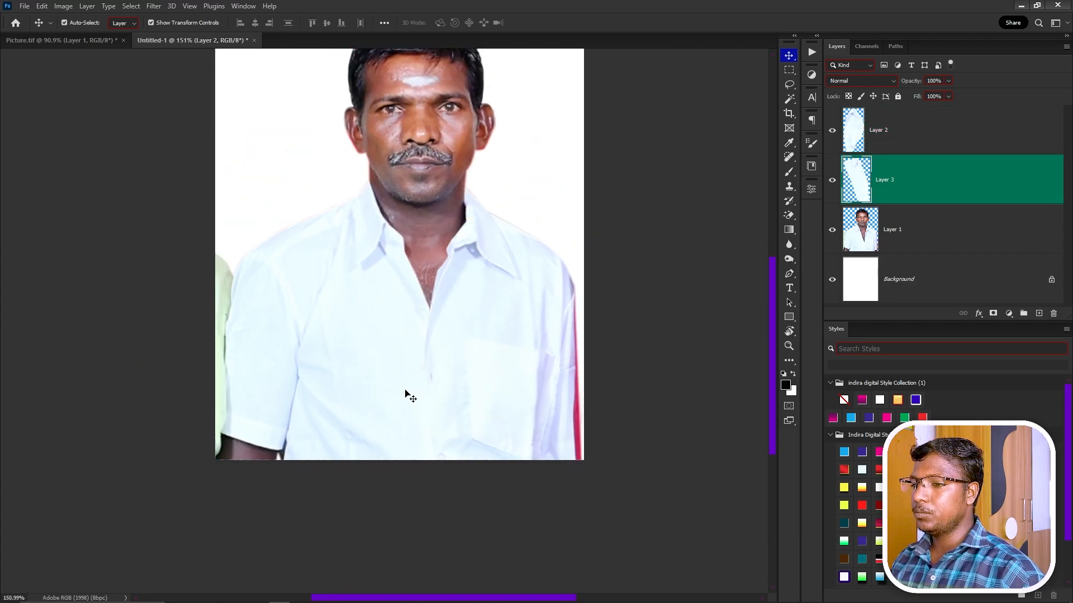
Compare the photo with and without the shirt patches, then merge the three portrait layers into one.
{"action": "left_click", "coordinate": [430, 545]}
{"action": "left_click", "coordinate": [832, 231], "text": "alt"}
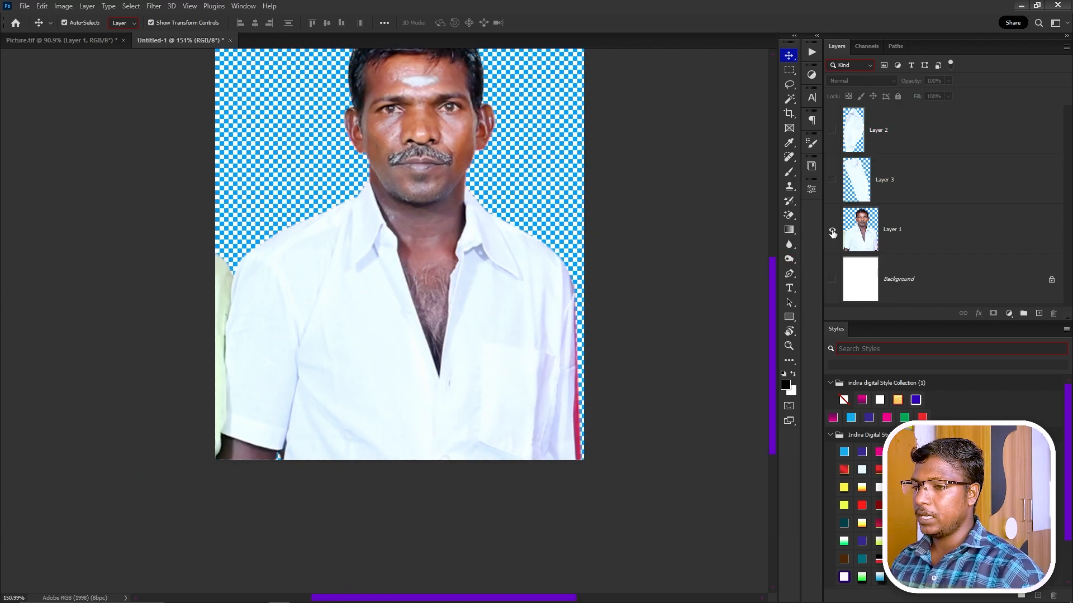
{"action": "left_click", "coordinate": [833, 230], "text": "alt"}
{"action": "left_click", "coordinate": [832, 230], "text": "alt"}
{"action": "left_click", "coordinate": [833, 231], "text": "alt"}
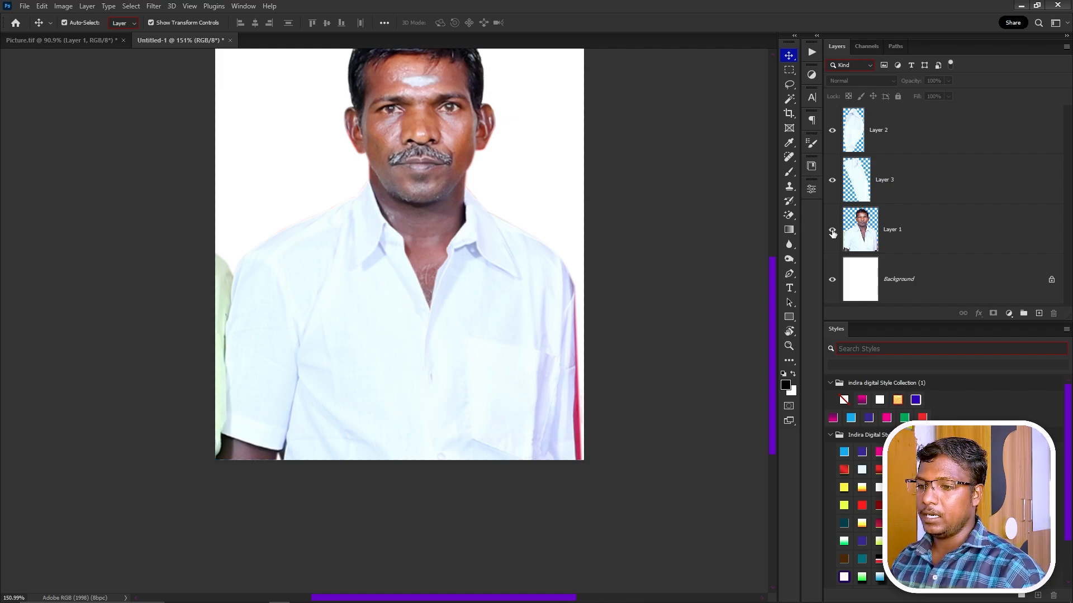
{"action": "left_click", "coordinate": [938, 219]}
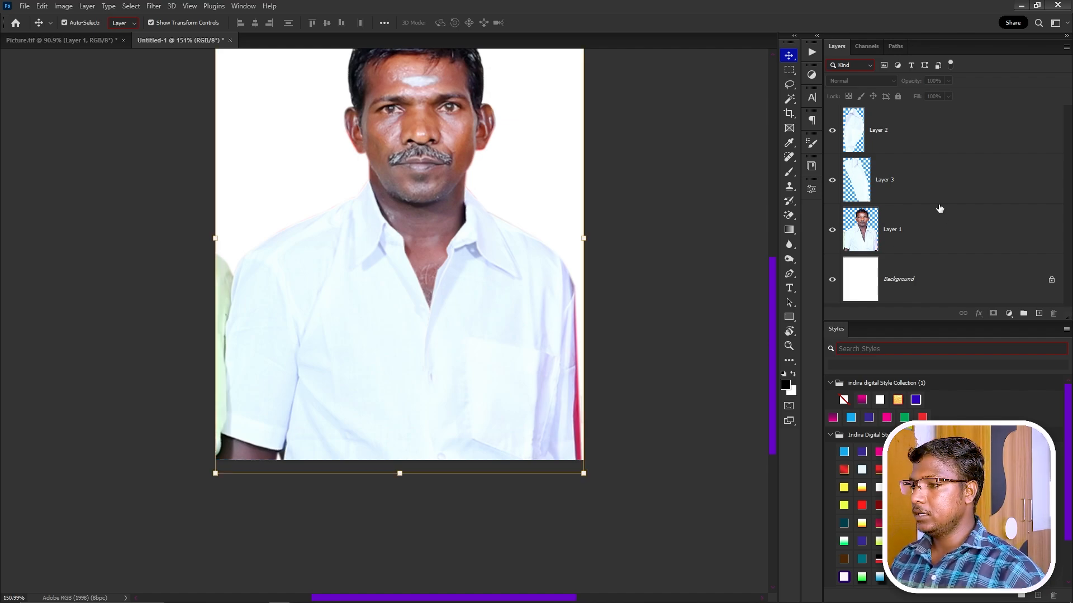
{"action": "left_click", "coordinate": [906, 140], "text": "shift"}
{"action": "key", "text": "ctrl+e"}
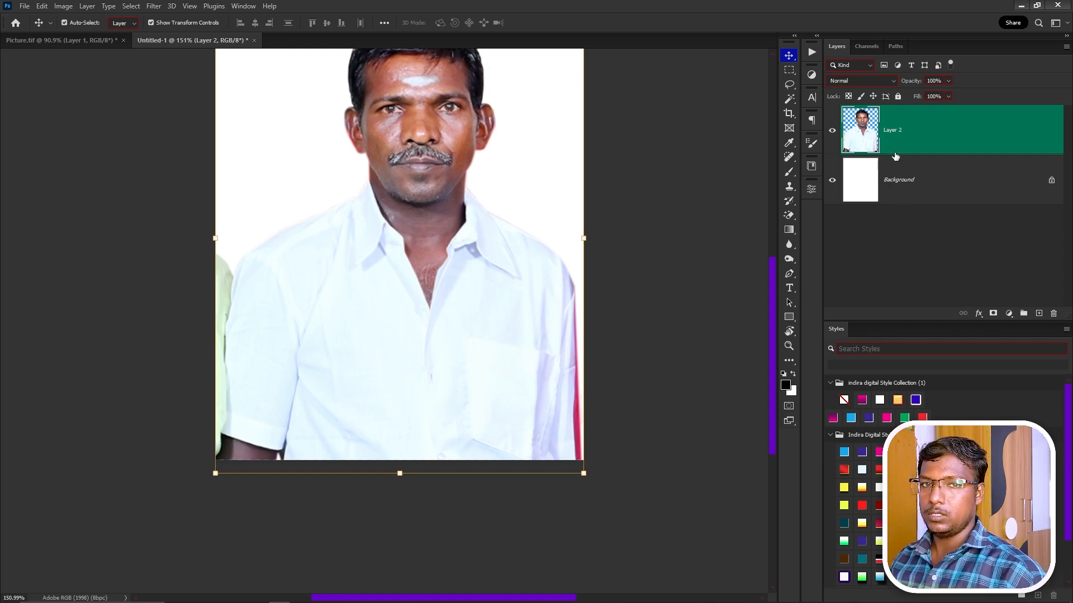
Desaturate the portrait and apply Curves with slightly deeper blacks and a midtone lift from 108 to 125.
{"action": "key", "text": "ctrl+shift+u"}
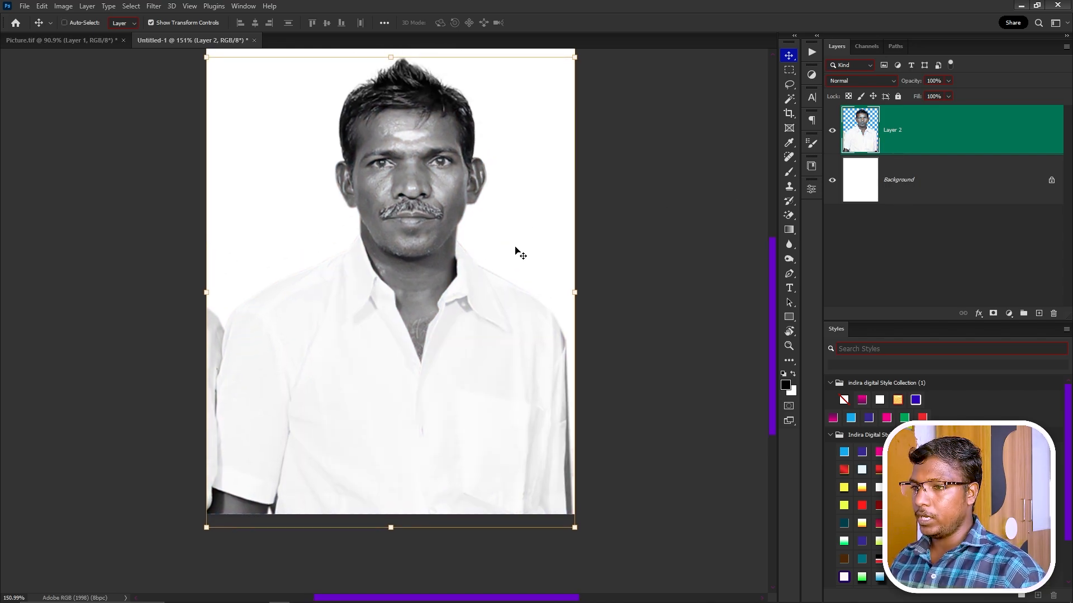
{"action": "key", "text": "ctrl+m"}
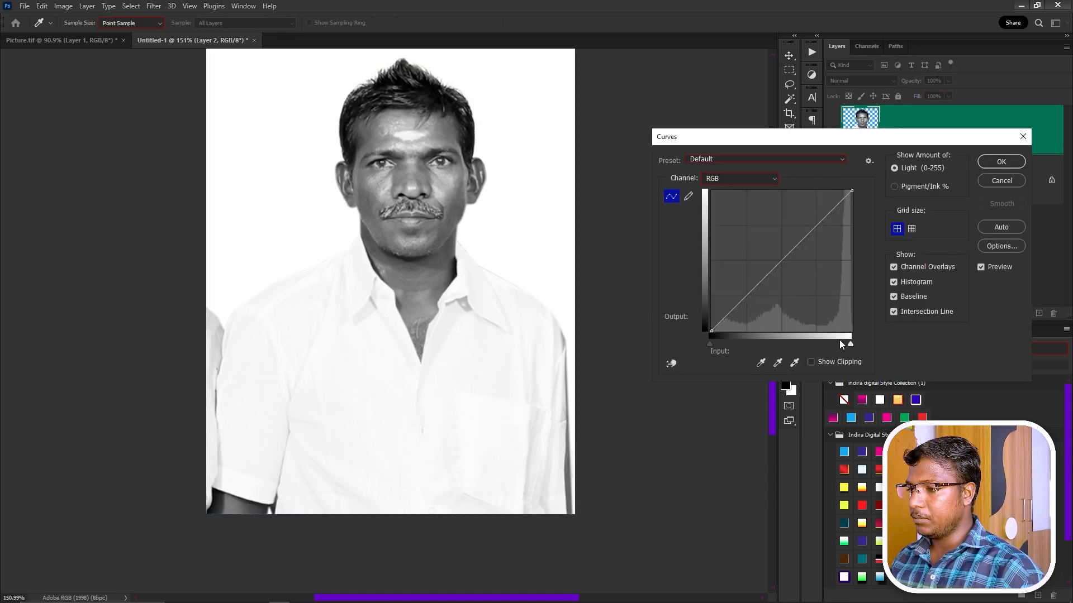
{"action": "left_click_drag", "start_coordinate": [840, 342], "coordinate": [853, 340]}
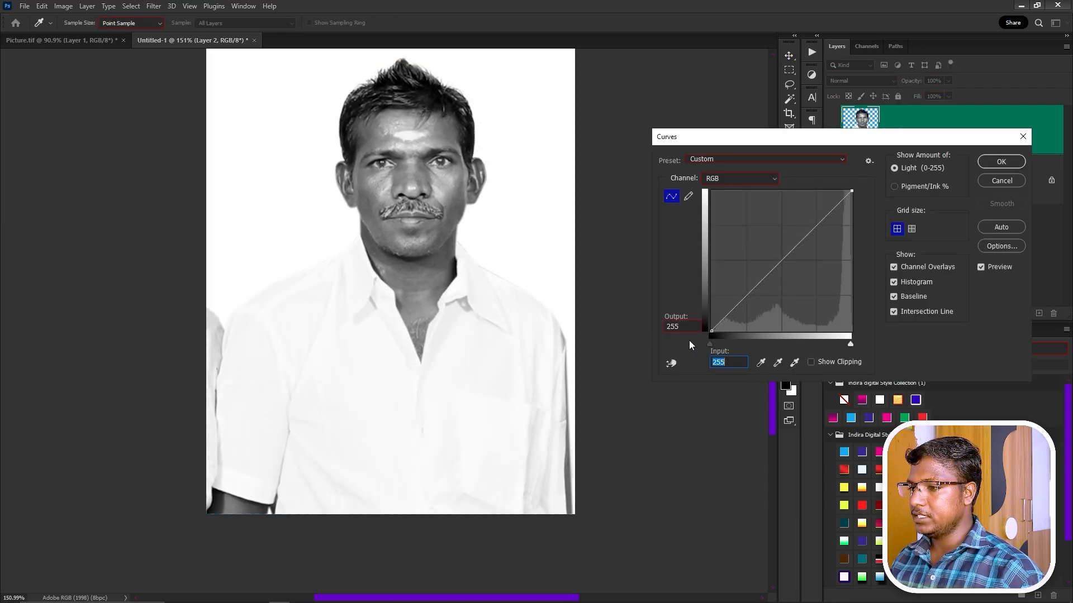
{"action": "left_click_drag", "start_coordinate": [711, 343], "coordinate": [715, 344]}
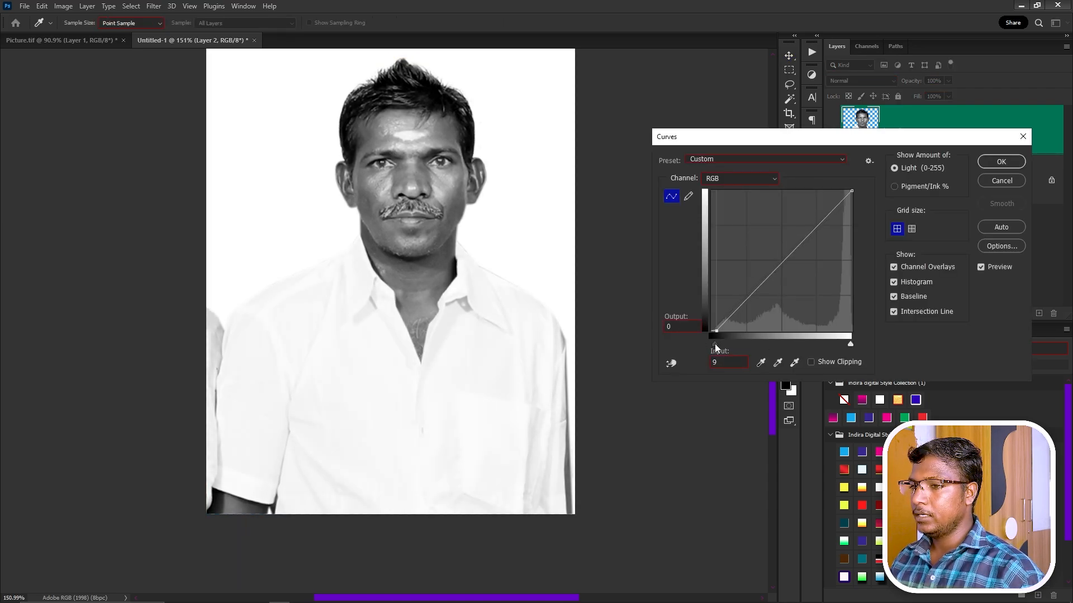
{"action": "left_click_drag", "start_coordinate": [771, 263], "coordinate": [767, 263]}
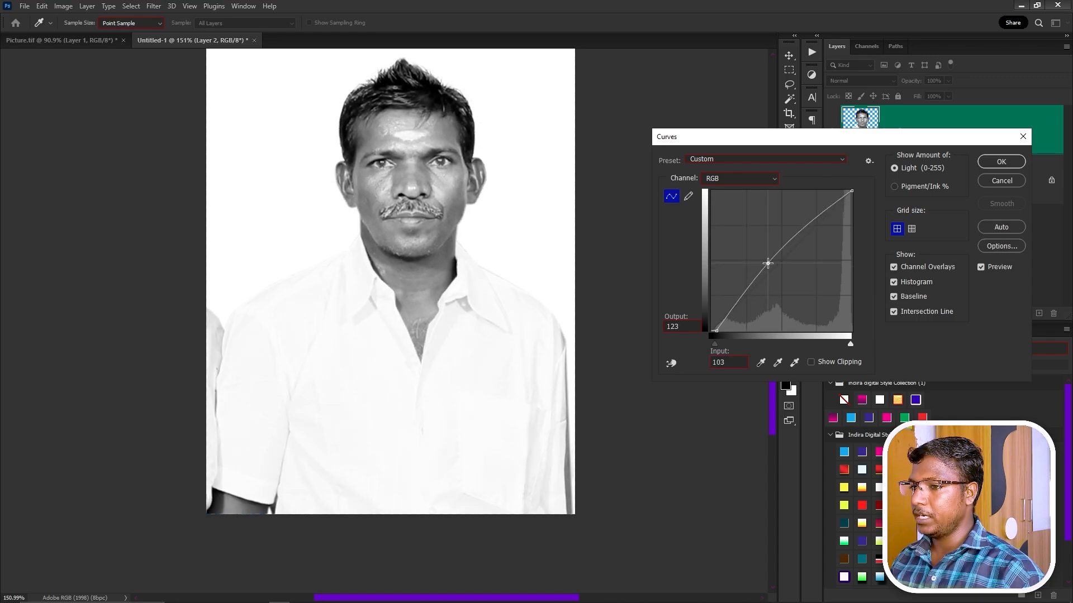
{"action": "left_click", "coordinate": [1001, 161]}
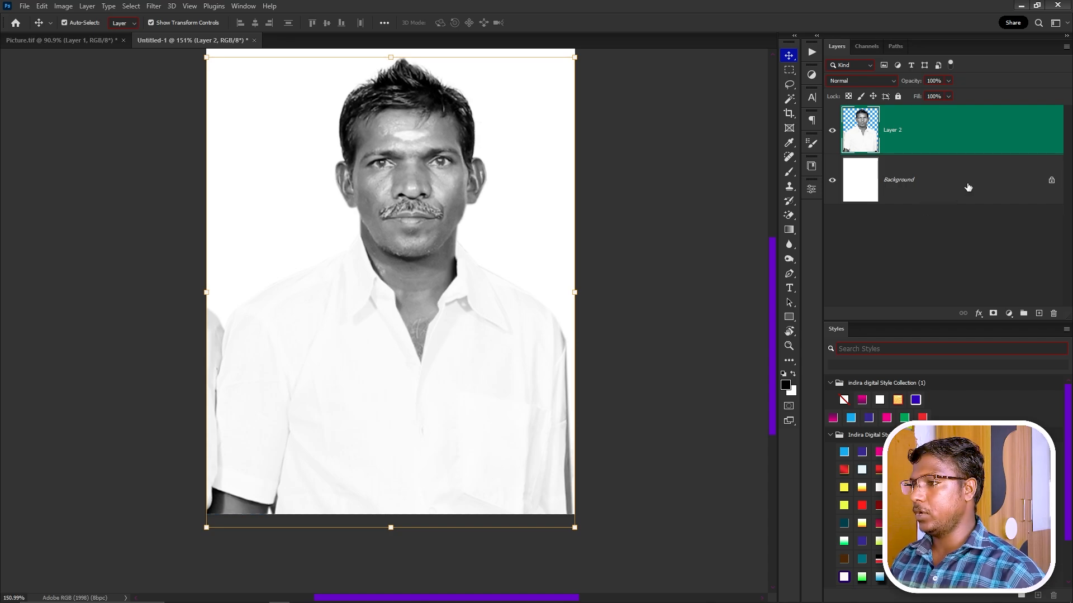
Give the portrait a drop shadow at 45% opacity, size 10, and drag it onto the PageMaker card.
{"action": "double_click", "coordinate": [964, 148]}
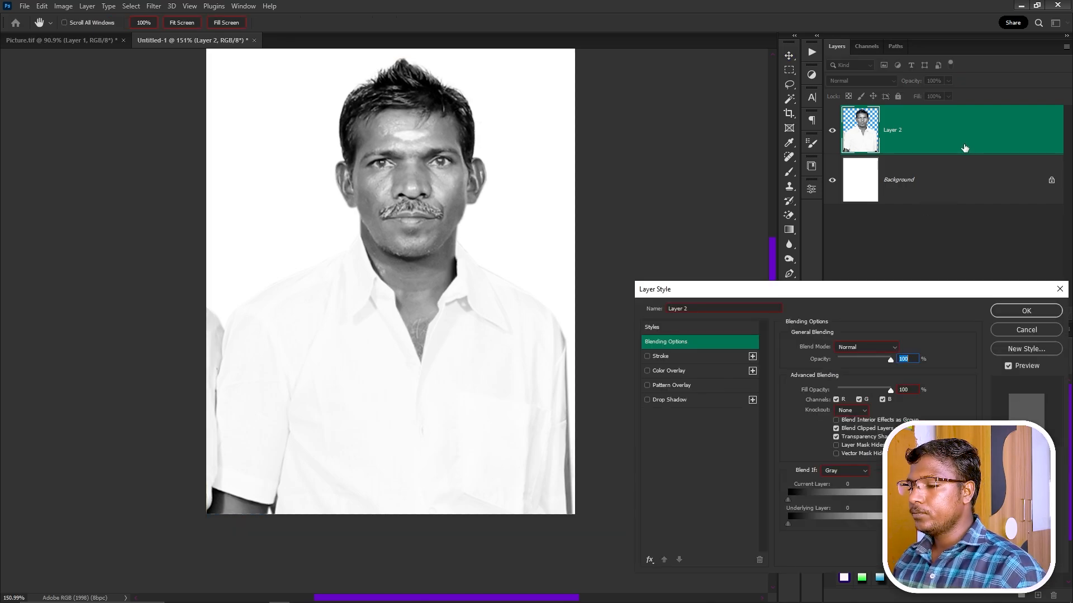
{"action": "left_click_drag", "start_coordinate": [723, 290], "coordinate": [602, 119]}
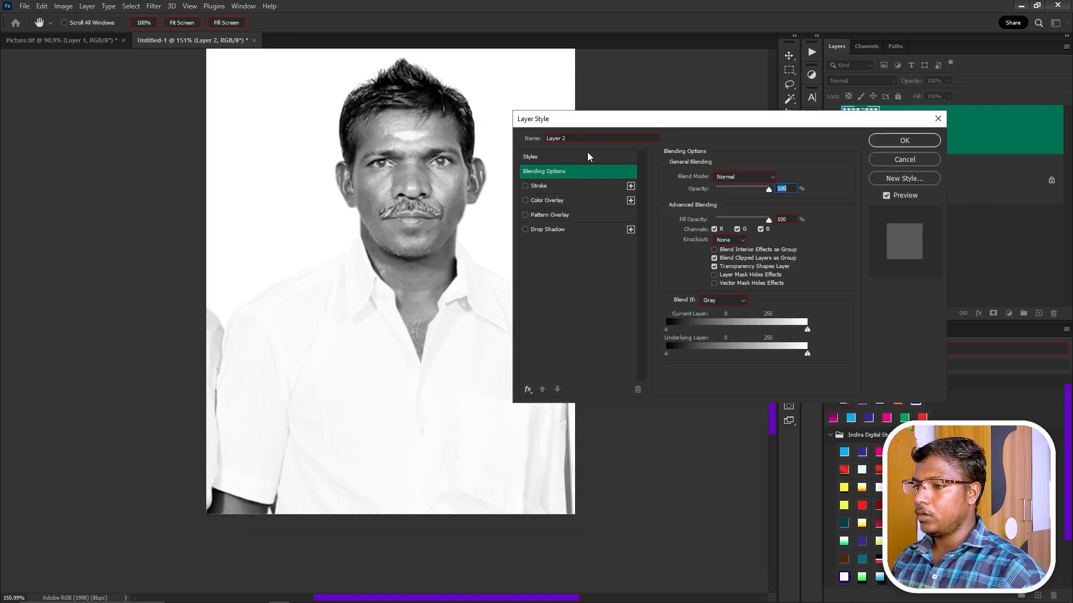
{"action": "left_click", "coordinate": [556, 230]}
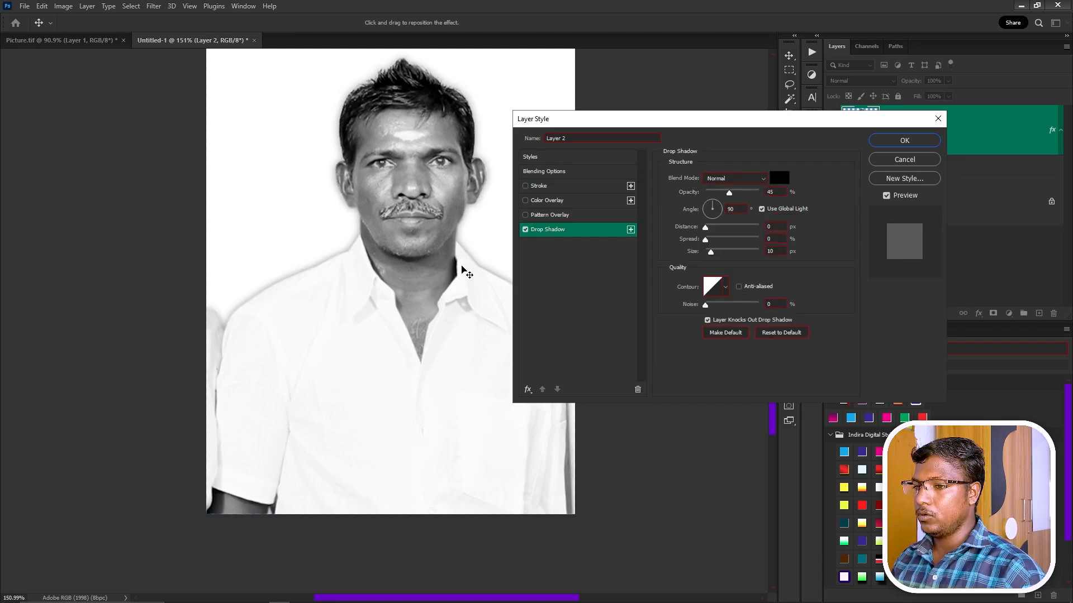
{"action": "scroll", "coordinate": [366, 254], "scroll_direction": "up", "scroll_amount": 4}
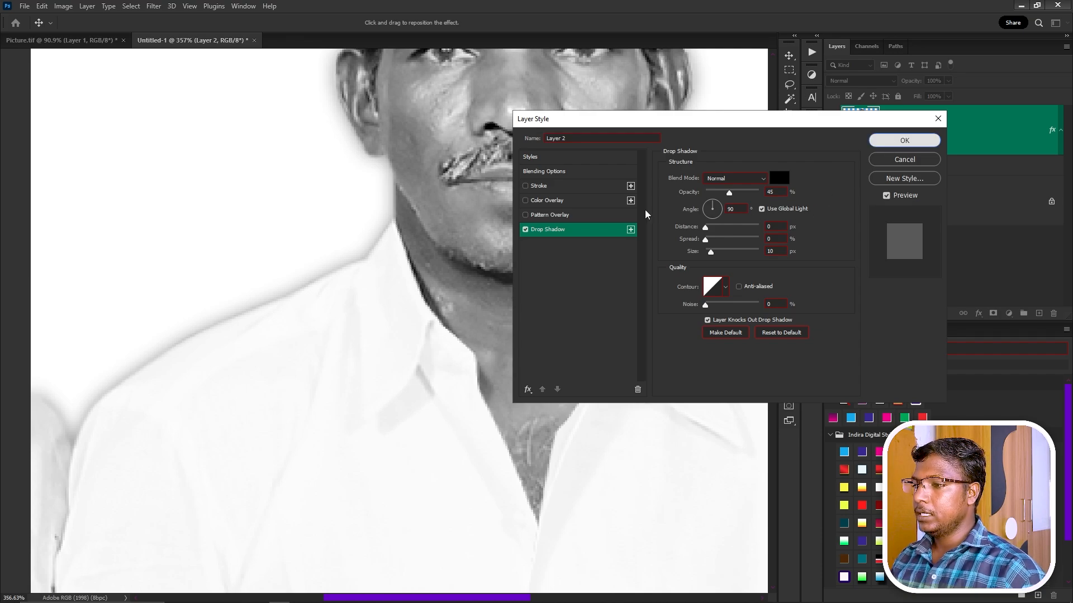
{"action": "left_click", "coordinate": [904, 141]}
{"action": "key", "text": "ctrl+0"}
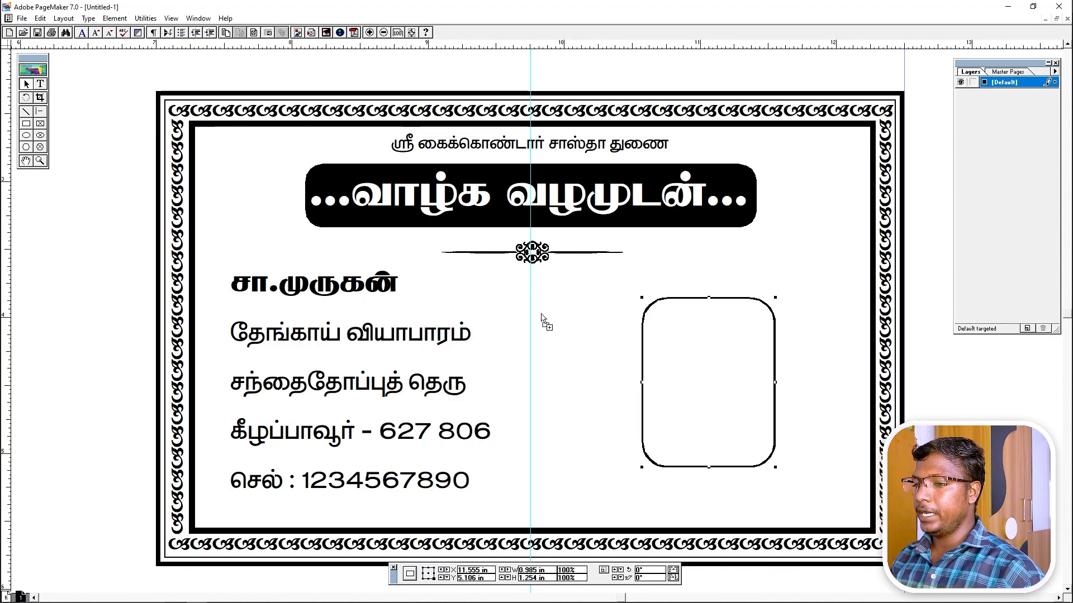
{"action": "left_click_drag", "start_coordinate": [540, 318], "coordinate": [576, 329]}
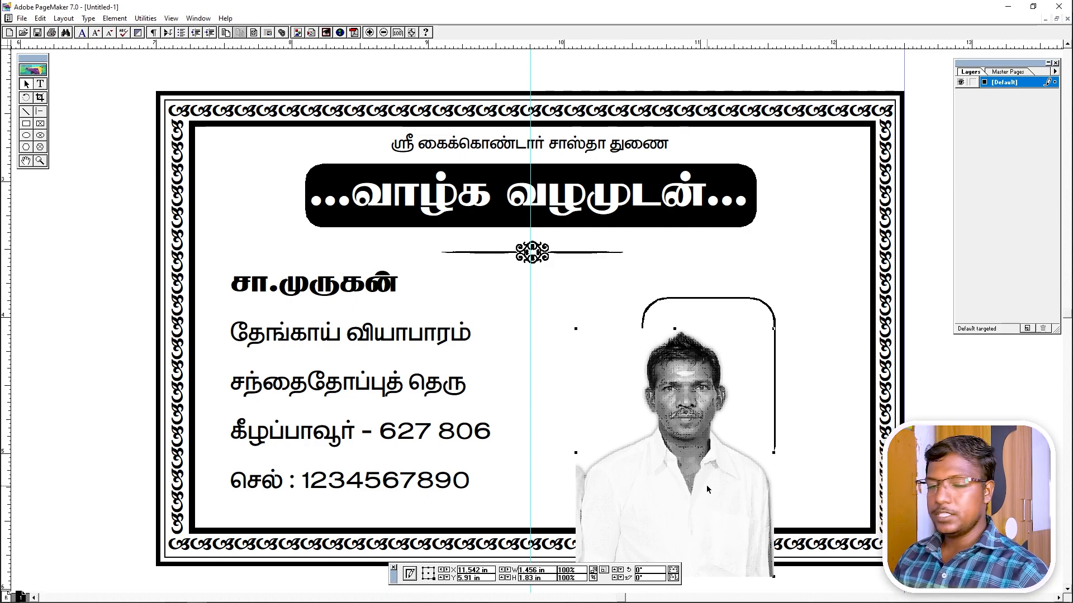
Position the portrait over the rounded frame and mask it inside the frame with Element > Mask.
{"action": "left_click_drag", "start_coordinate": [702, 505], "coordinate": [715, 468]}
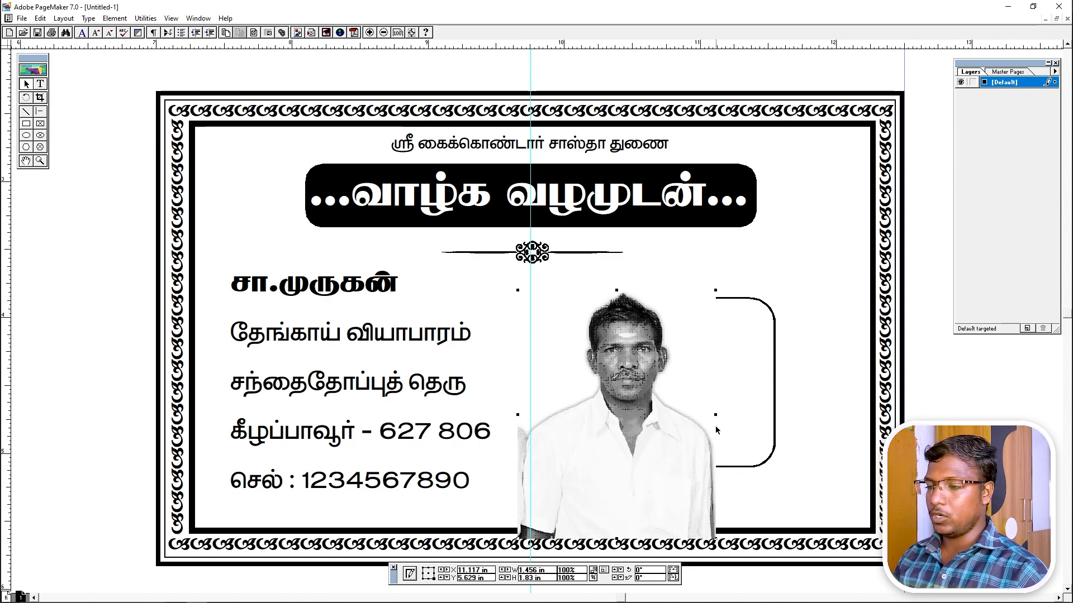
{"action": "left_click_drag", "start_coordinate": [712, 400], "coordinate": [709, 401]}
{"action": "left_click", "coordinate": [725, 470]}
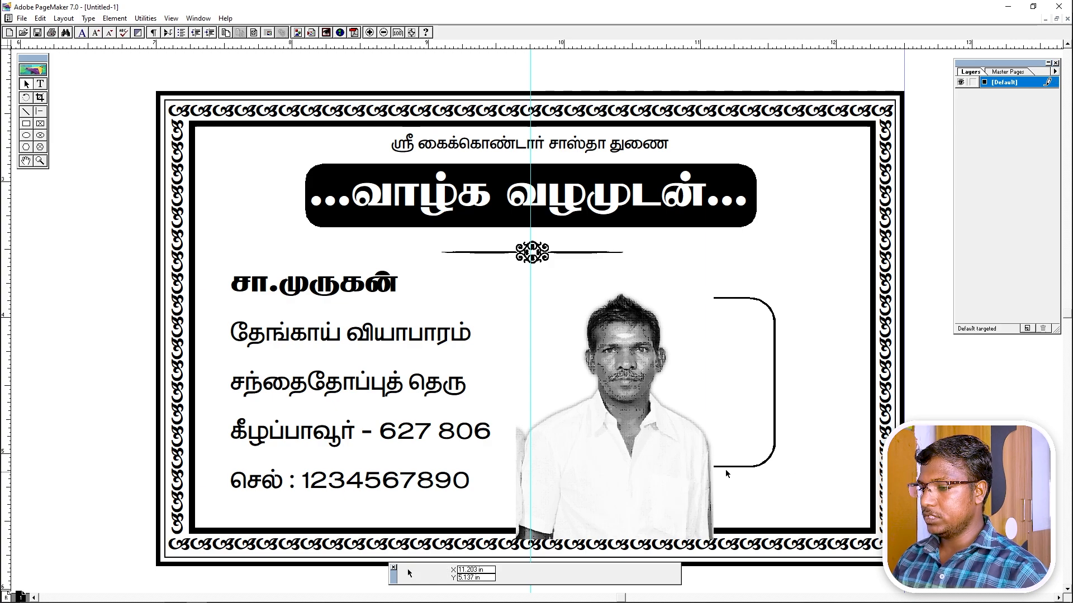
{"action": "left_click", "coordinate": [713, 454]}
{"action": "left_click", "coordinate": [772, 458], "text": "shift"}
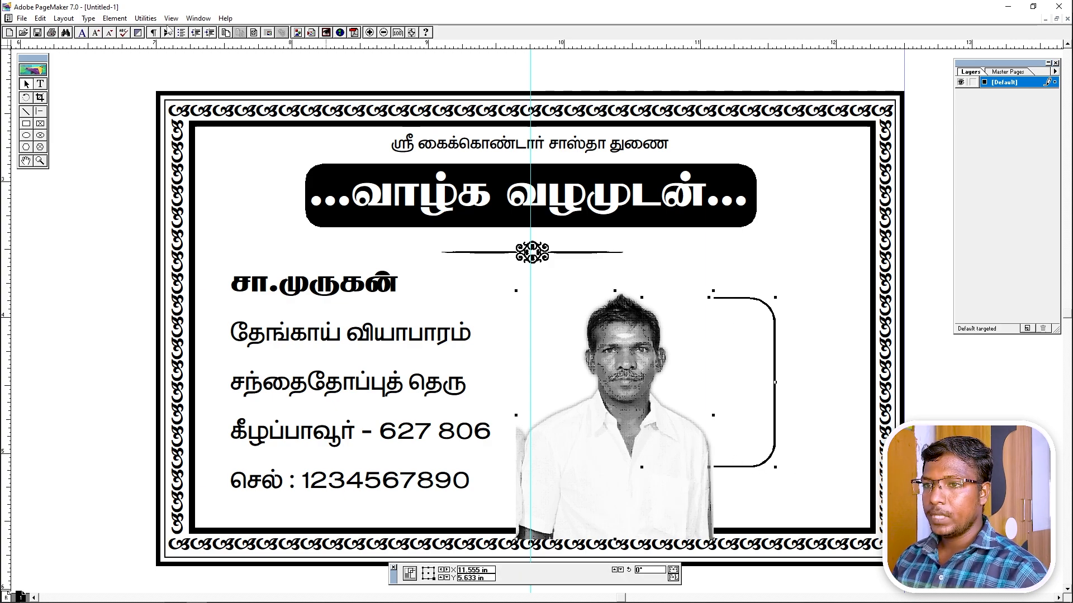
{"action": "left_click", "coordinate": [112, 19]}
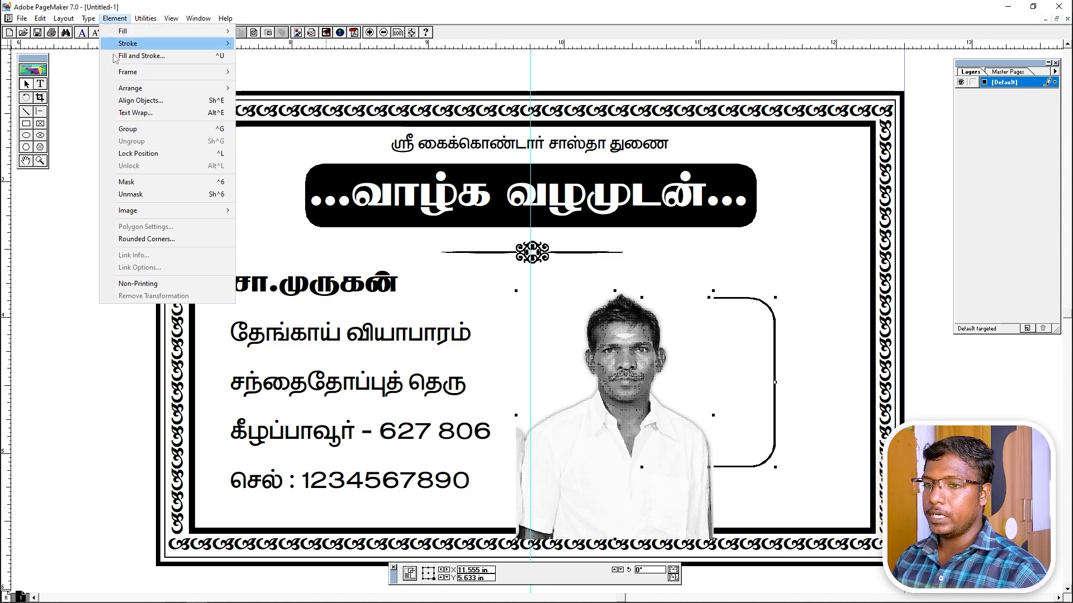
{"action": "left_click", "coordinate": [126, 182]}
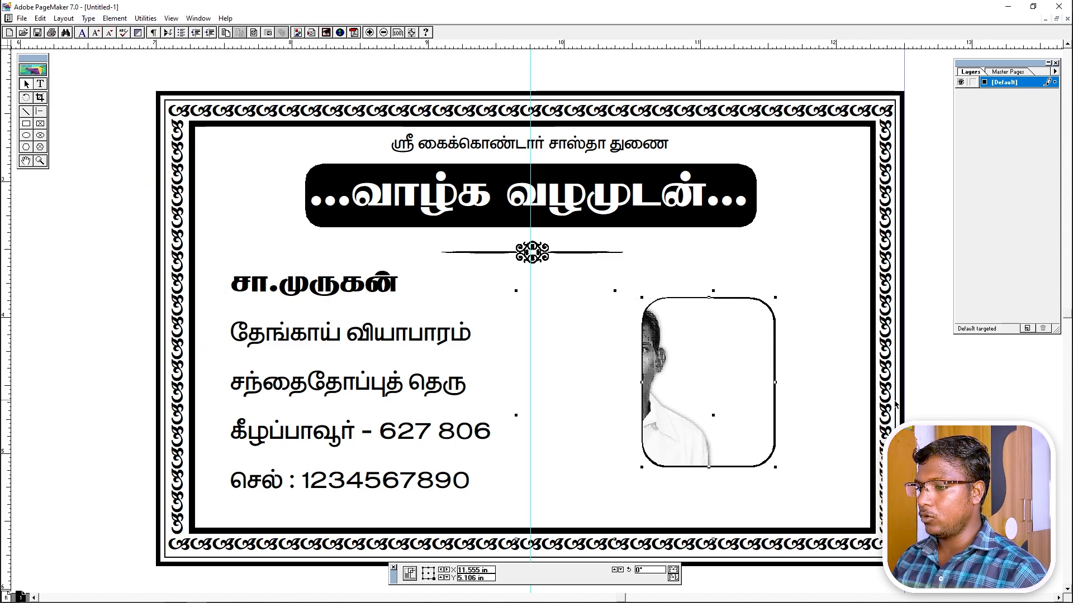
Centre the face in the frame, shrinking the portrait to about 97.4%, then zoom to fit the card.
{"action": "left_click", "coordinate": [1000, 407]}
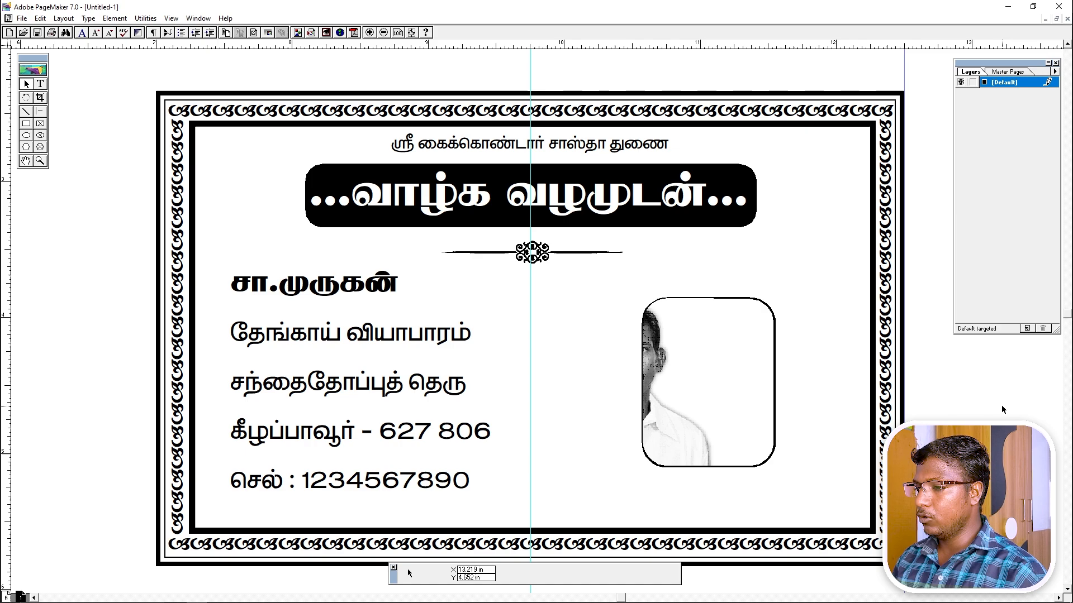
{"action": "left_click_drag", "start_coordinate": [682, 428], "coordinate": [735, 434]}
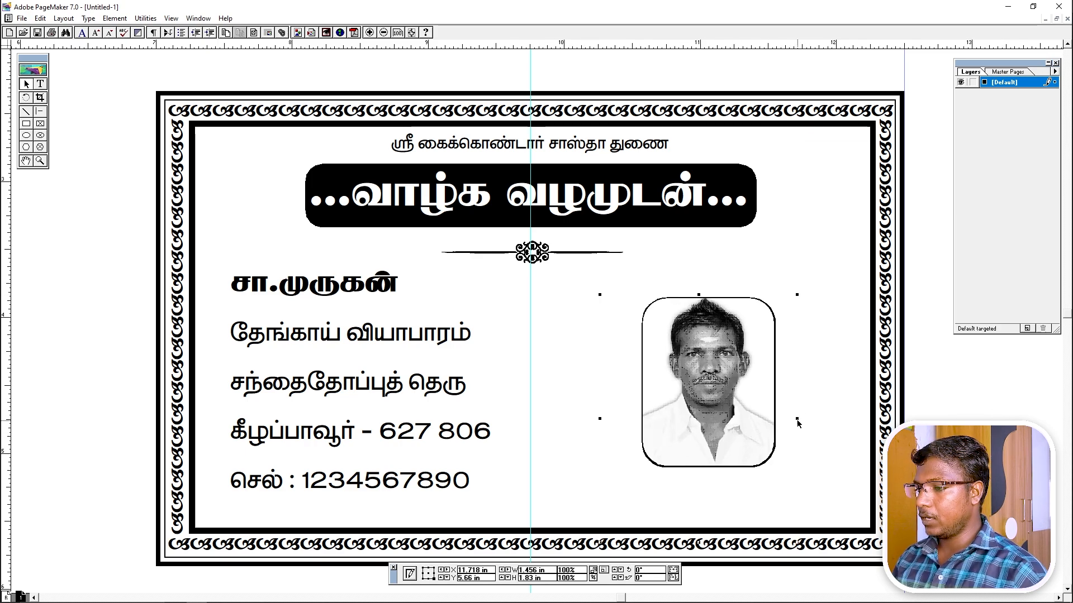
{"action": "left_click_drag", "start_coordinate": [798, 423], "coordinate": [792, 419]}
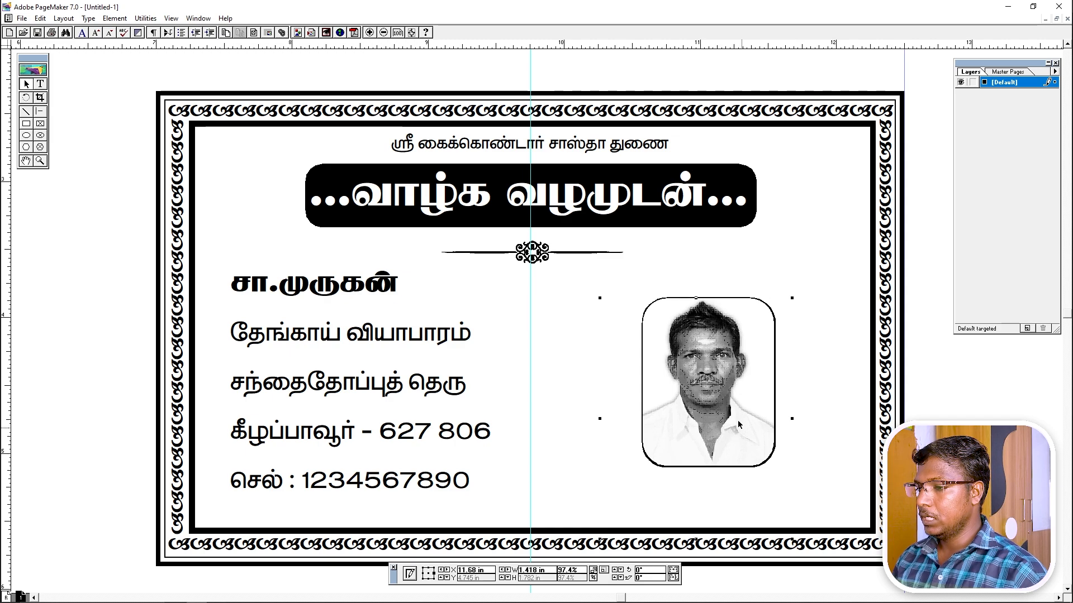
{"action": "left_click_drag", "start_coordinate": [706, 394], "coordinate": [707, 396]}
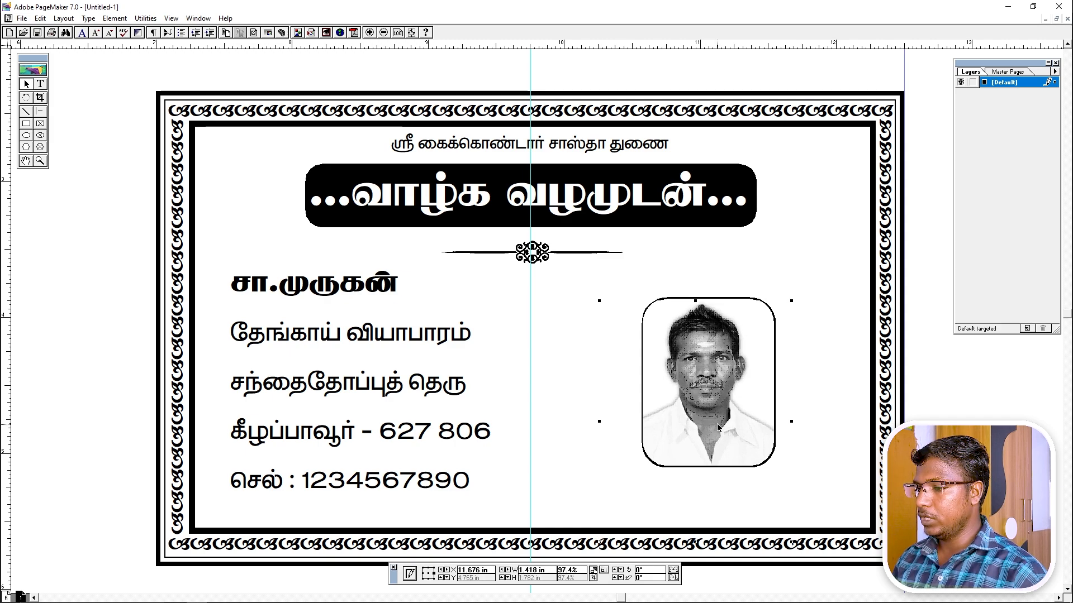
{"action": "left_click_drag", "start_coordinate": [600, 423], "coordinate": [607, 420]}
{"action": "left_click_drag", "start_coordinate": [715, 438], "coordinate": [716, 433]}
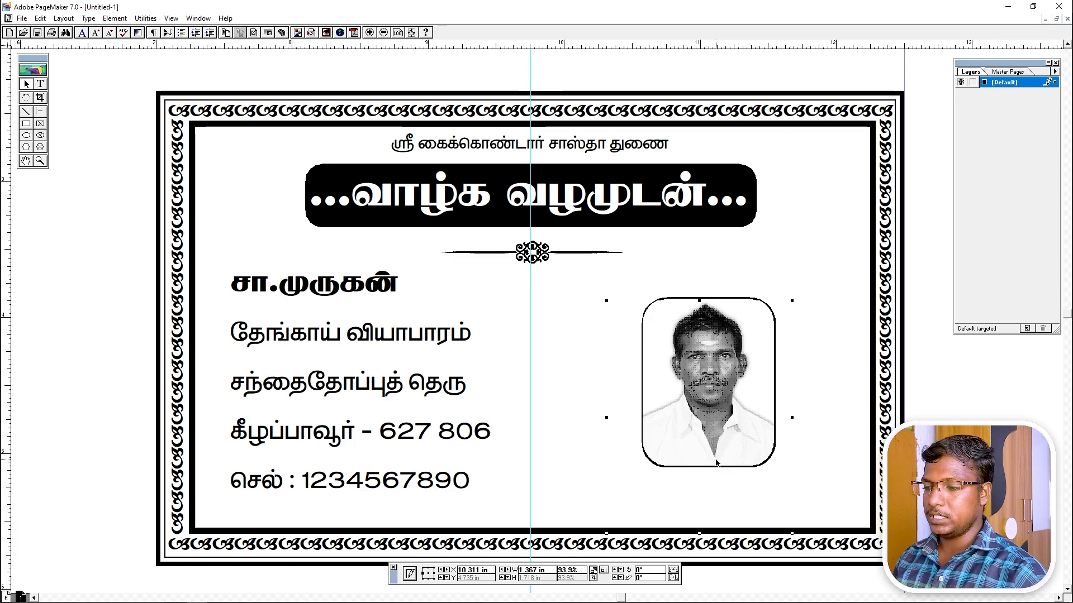
{"action": "left_click", "coordinate": [577, 399]}
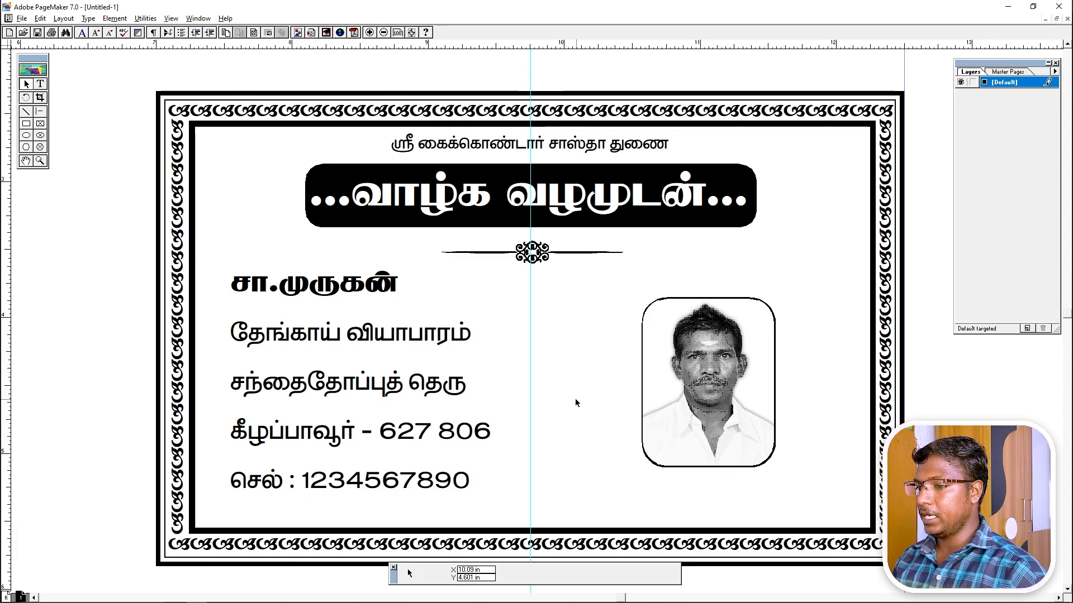
{"action": "right_click", "coordinate": [567, 343]}
{"action": "left_click_drag", "start_coordinate": [355, 199], "coordinate": [624, 399]}
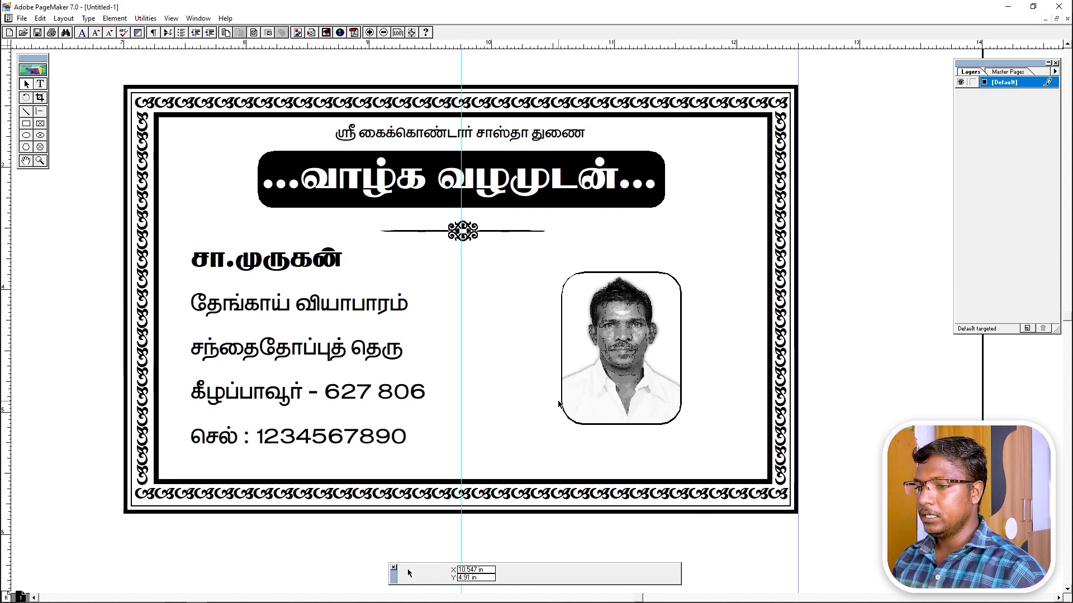
Save the card as '6X4 Cover Design' in the Editing folder on the Desktop.
{"action": "key", "text": "ctrl+s"}
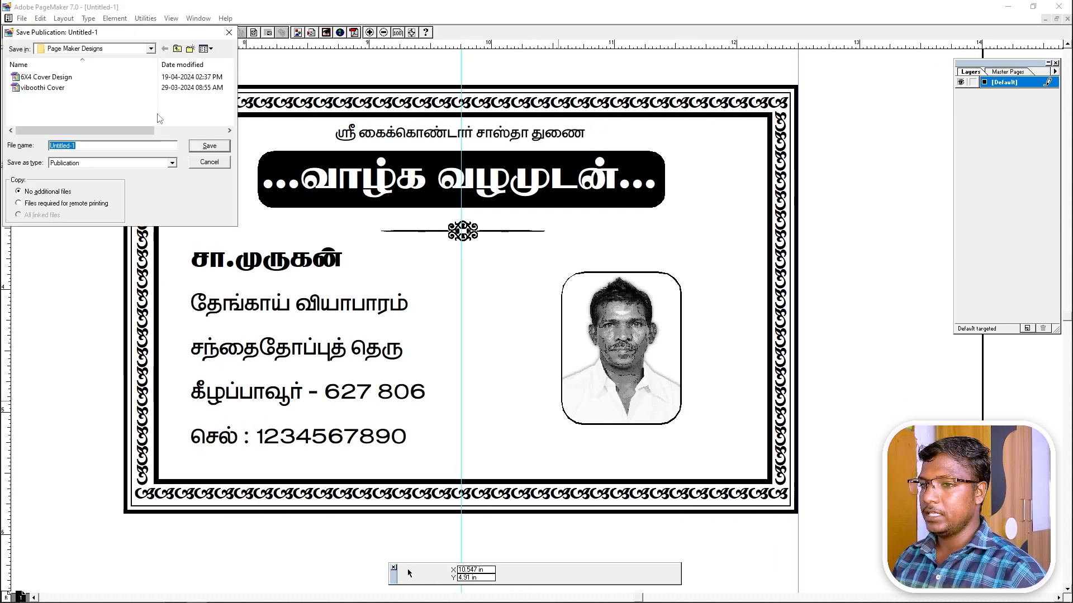
{"action": "left_click", "coordinate": [75, 49]}
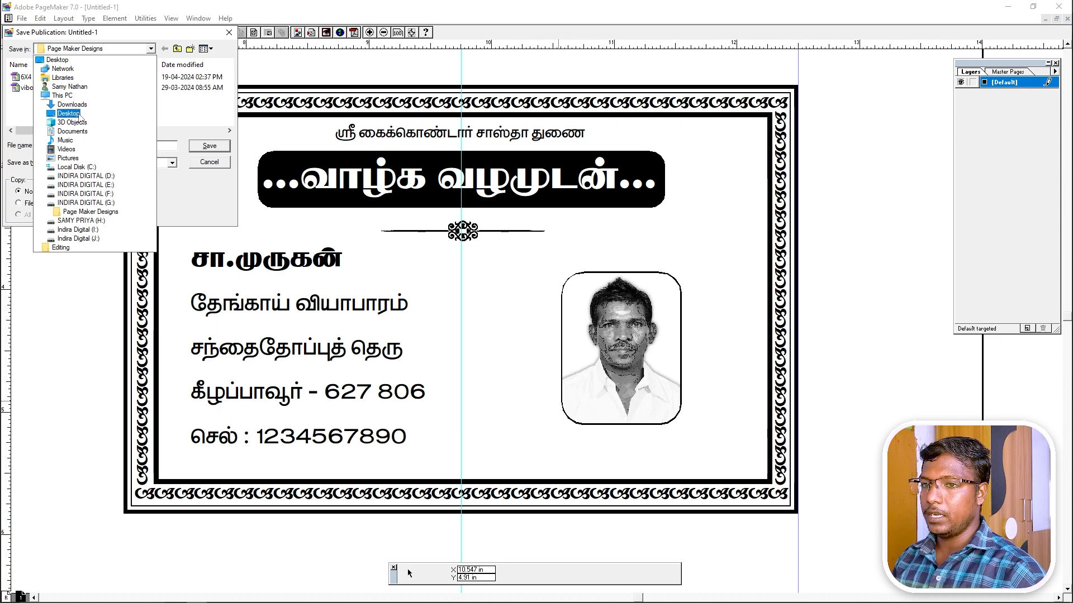
{"action": "left_click", "coordinate": [78, 114]}
{"action": "double_click", "coordinate": [36, 81]}
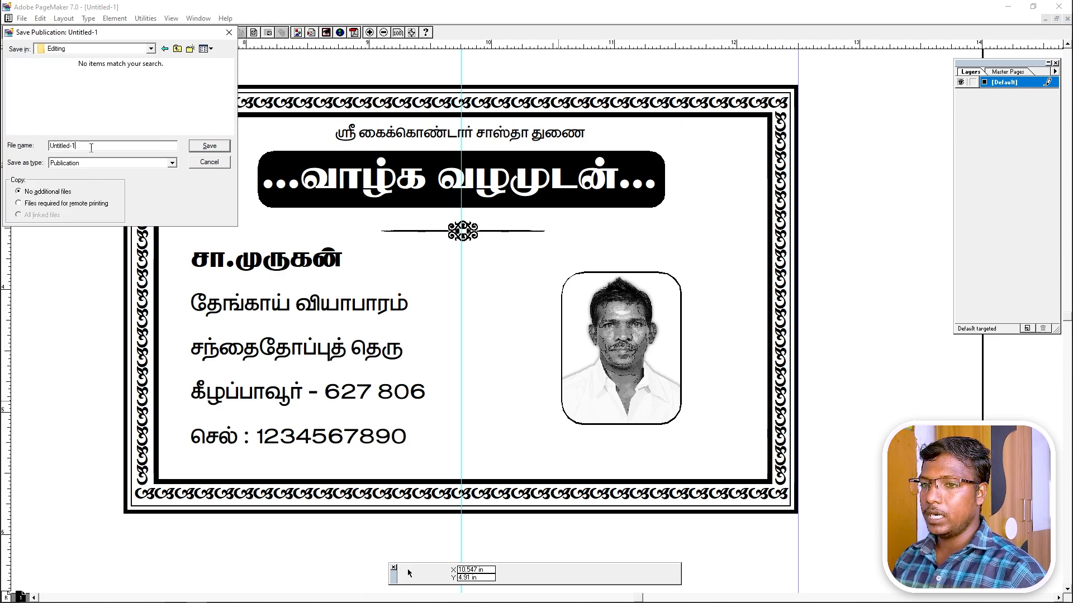
{"action": "type", "text": "A"}
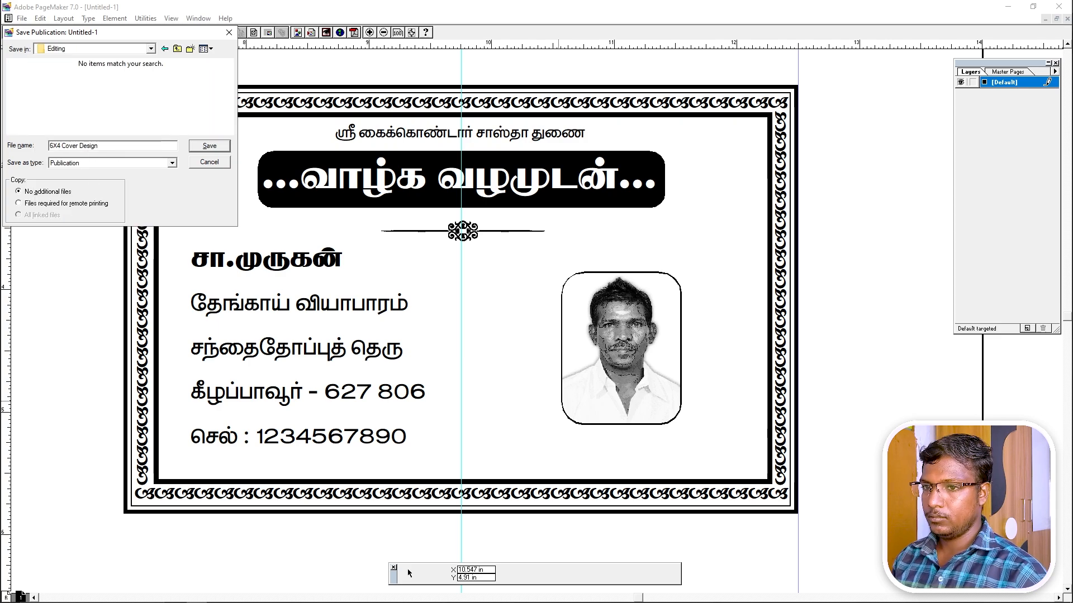
{"action": "left_click", "coordinate": [210, 145]}
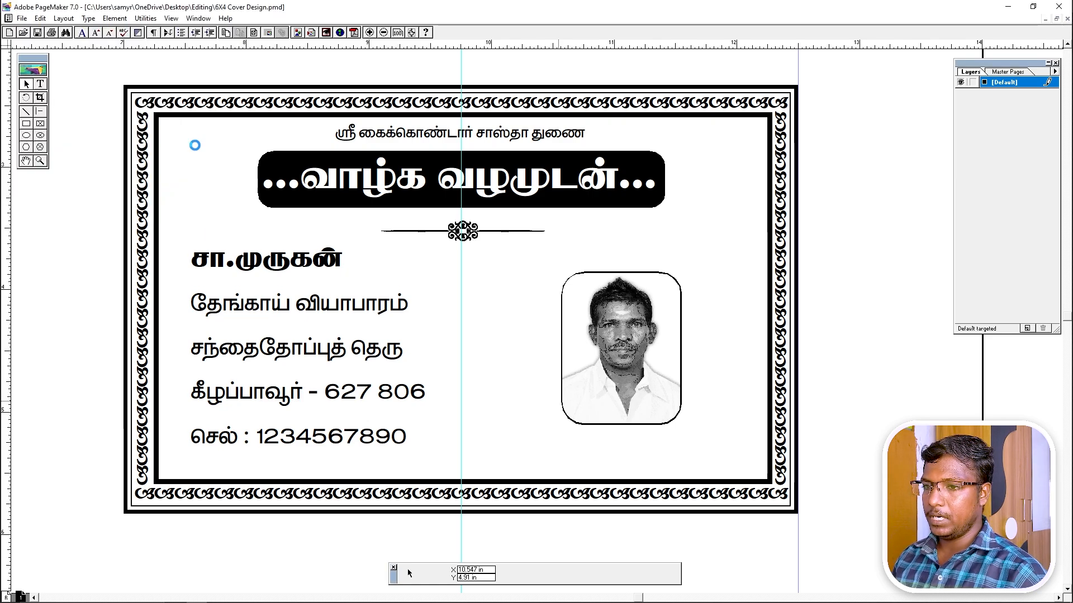
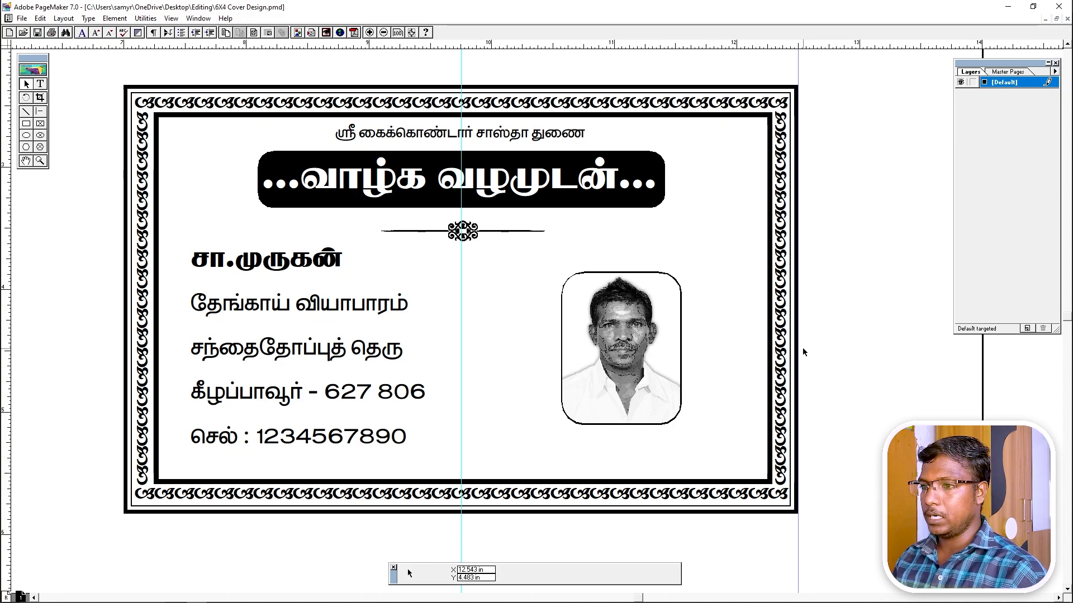
View the cover card at actual size, then zoom and pan to inspect it close up.
{"action": "right_click", "coordinate": [632, 297]}
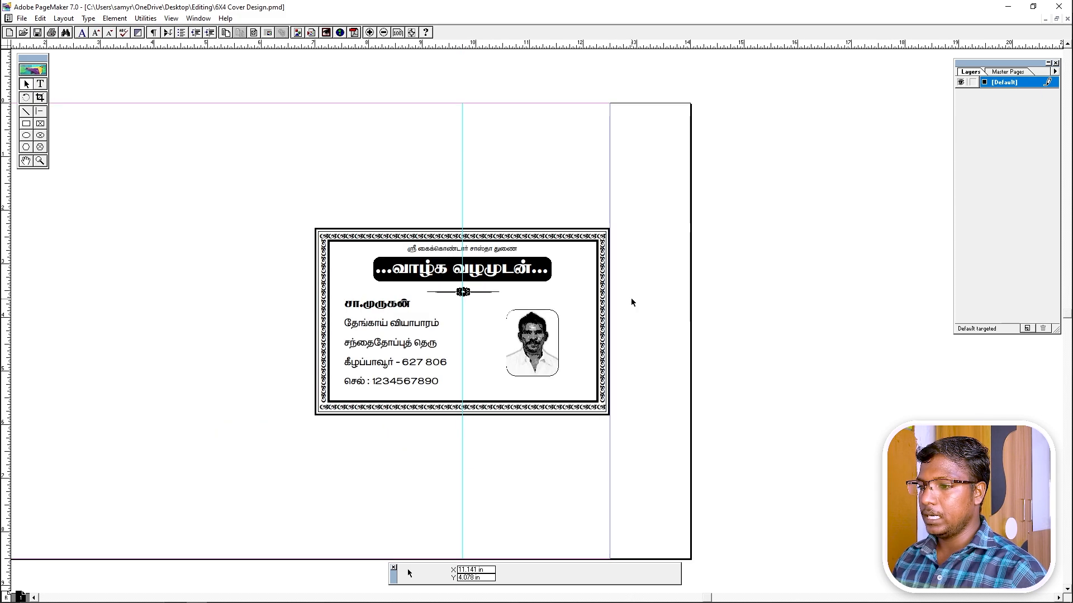
{"action": "left_click_drag", "start_coordinate": [280, 205], "coordinate": [642, 450]}
{"action": "left_click_drag", "start_coordinate": [574, 411], "coordinate": [536, 403]}
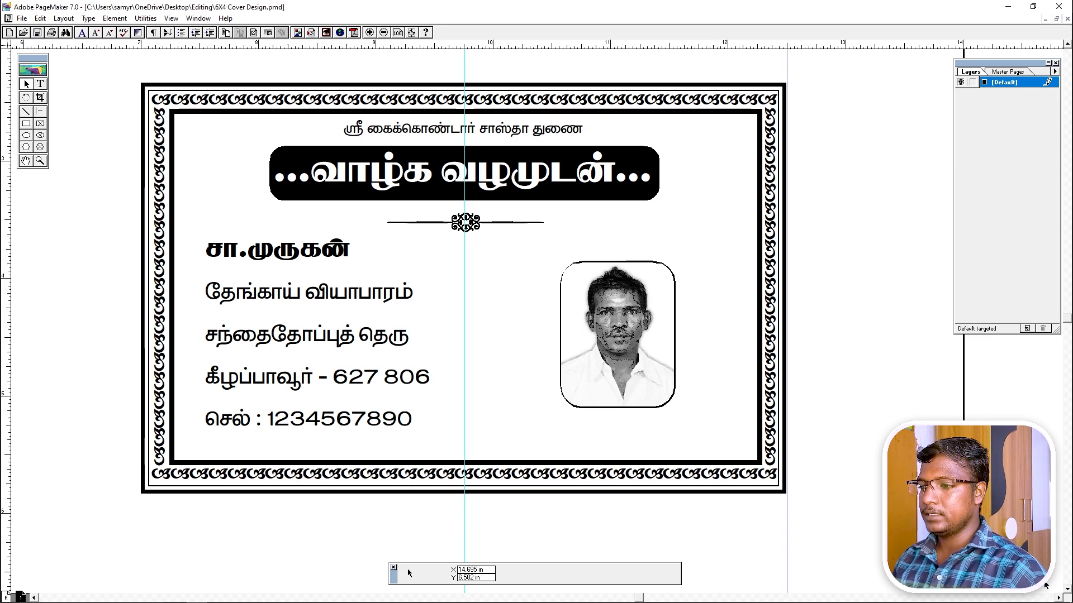
Minimize PageMaker and refresh the Windows desktop.
{"action": "left_click", "coordinate": [1070, 595]}
{"action": "right_click", "coordinate": [492, 253]}
{"action": "left_click", "coordinate": [433, 281]}
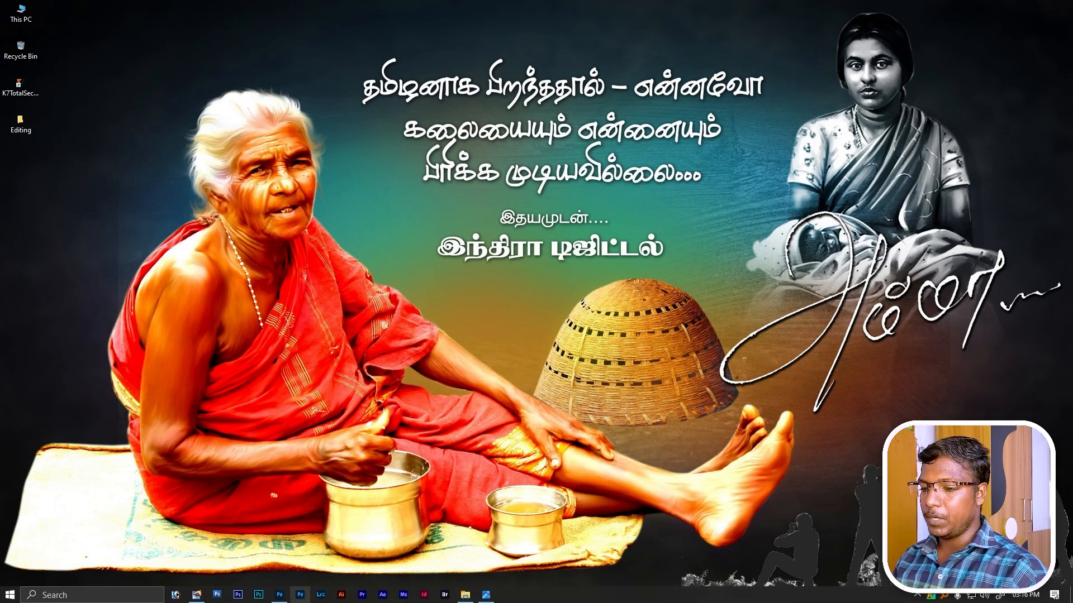
Back in Photoshop, create a new document, Untitled-2.
{"action": "left_click", "coordinate": [300, 595]}
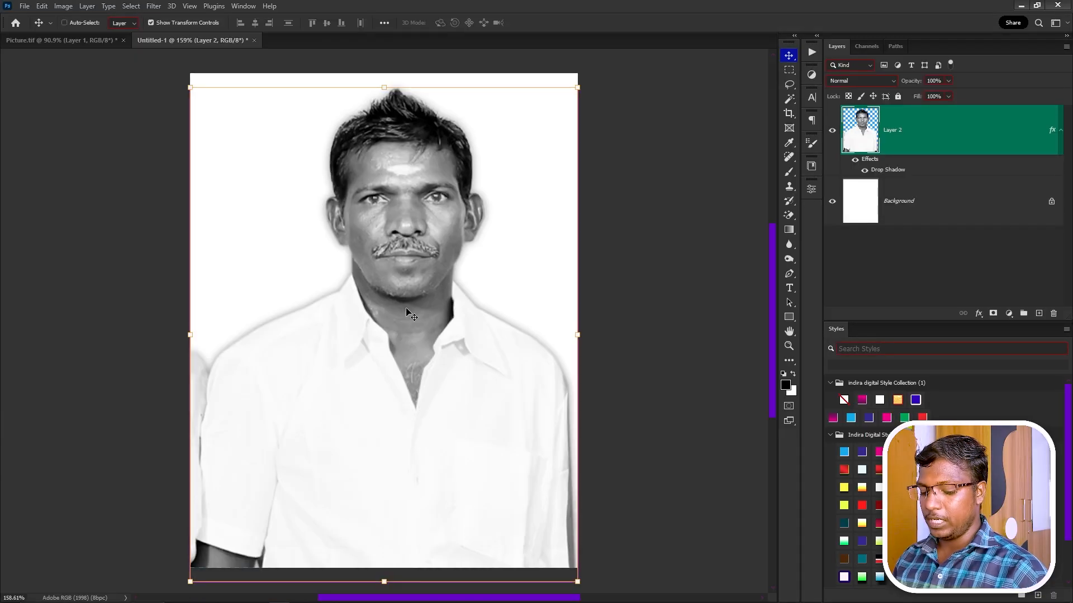
{"action": "key", "text": "ctrl+n"}
{"action": "key", "text": "Escape"}
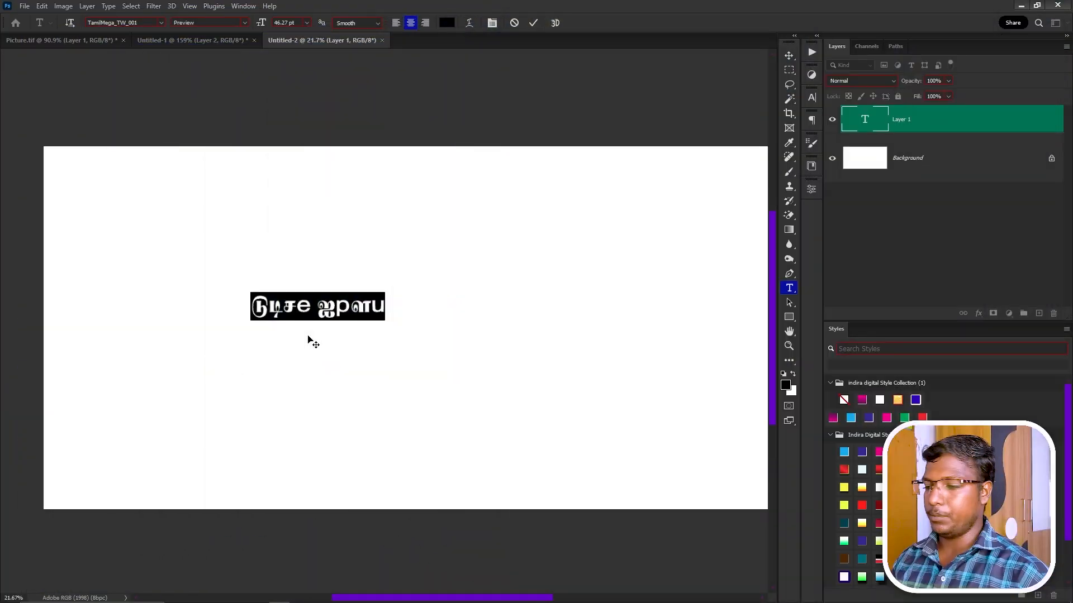
Exit the system-tray application and return focus to the Photoshop text layer.
{"action": "mouse_move", "coordinate": [975, 598]}
{"action": "left_click", "coordinate": [930, 599]}
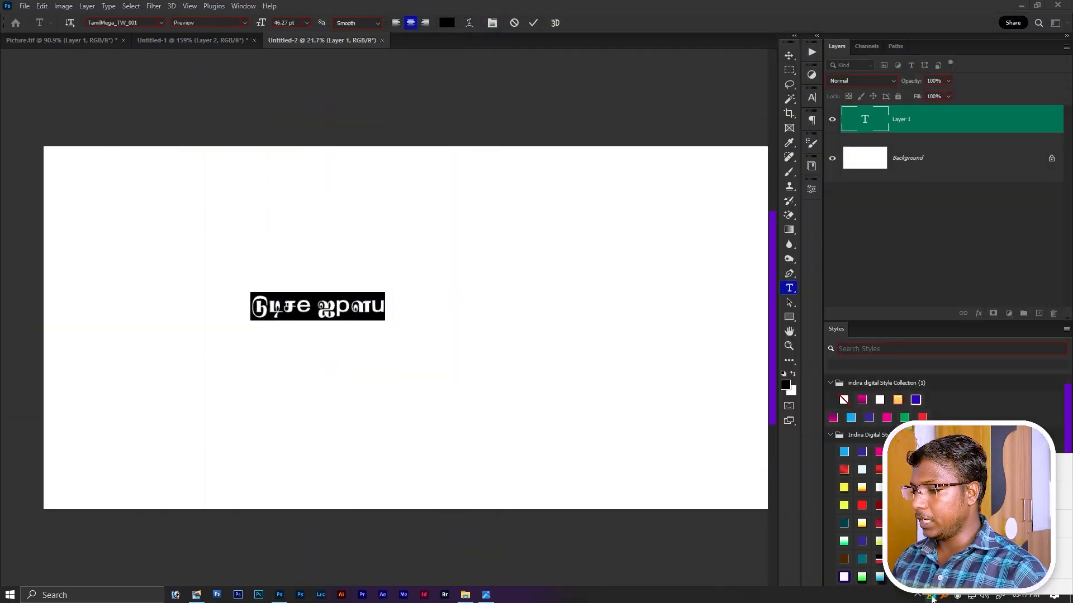
{"action": "left_click", "coordinate": [946, 592]}
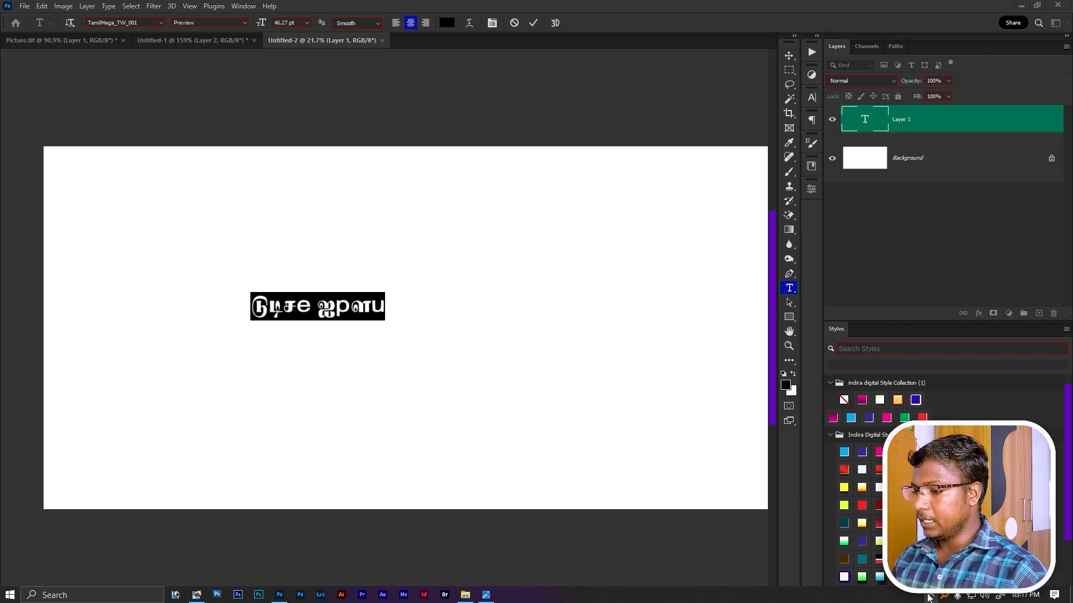
{"action": "left_click", "coordinate": [296, 306]}
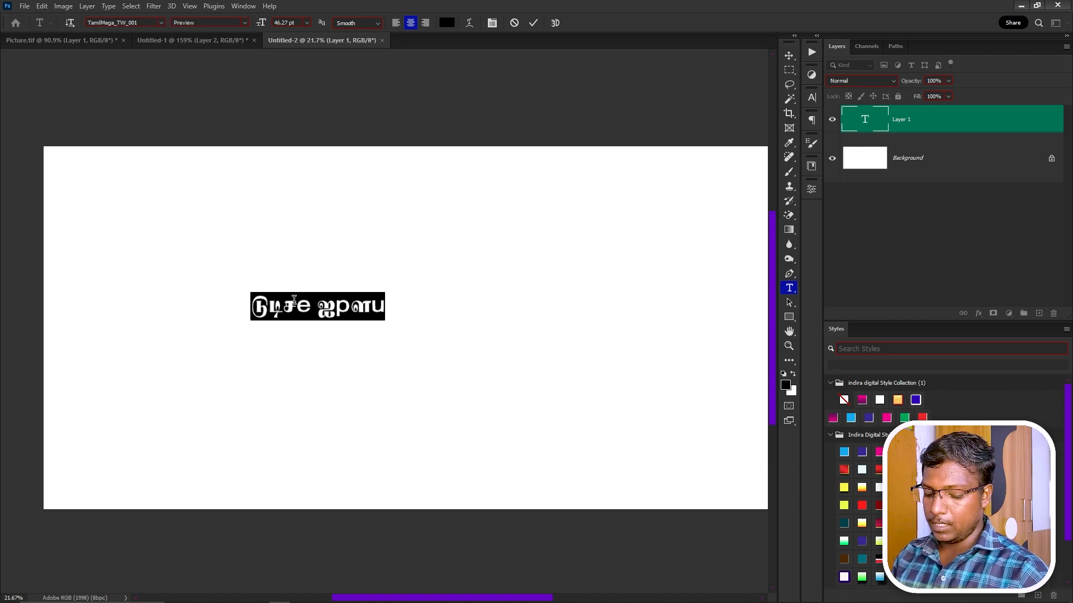
Replace the garbled text with முருகன் துணை அம்மா and enlarge it to about 190%.
{"action": "type", "text": "KUfd; Jiz mk;kh"}
{"action": "key", "text": "ctrl+Return"}
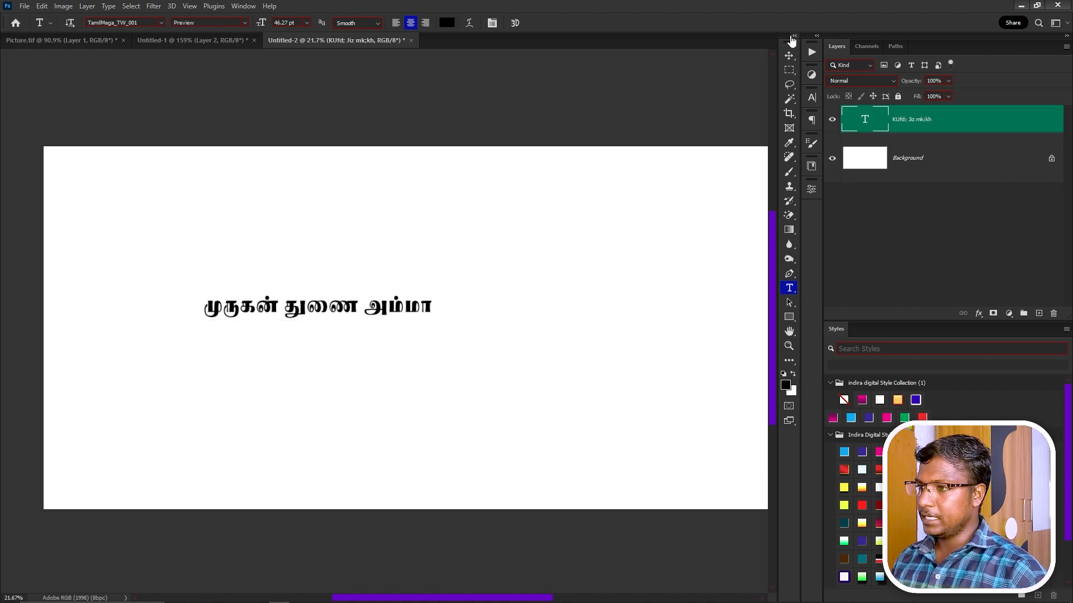
{"action": "left_click", "coordinate": [789, 55]}
{"action": "key", "text": "ctrl+t"}
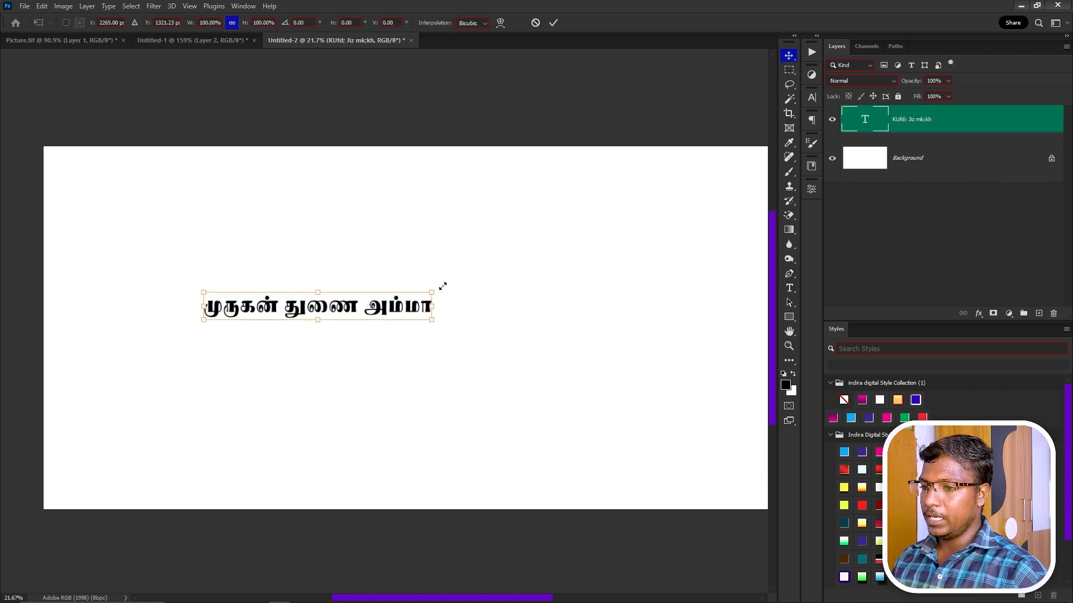
{"action": "left_click_drag", "start_coordinate": [443, 286], "coordinate": [611, 259]}
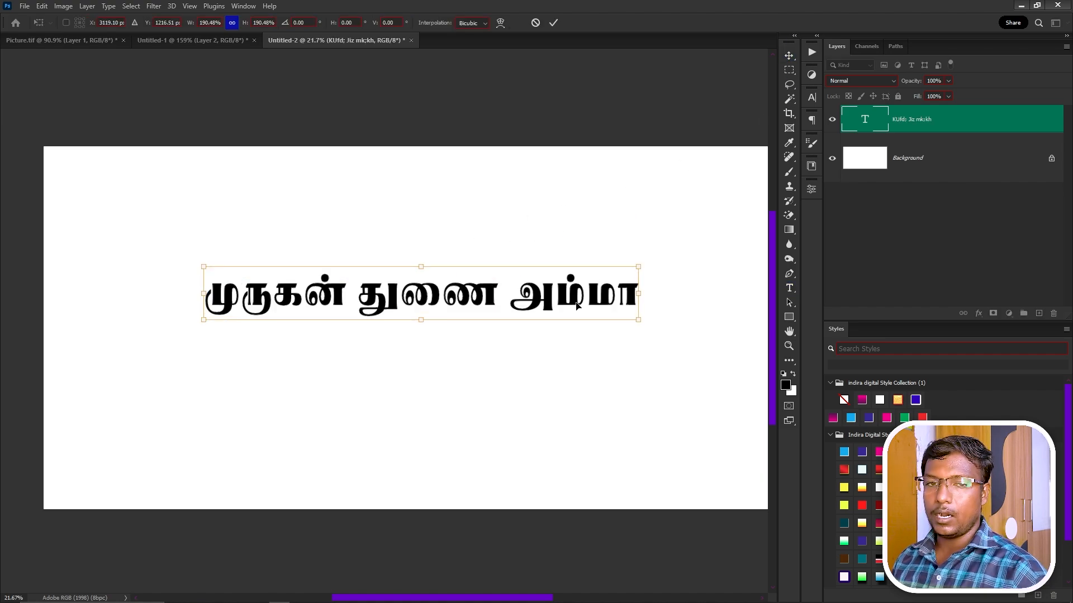
{"action": "key", "text": "Return"}
Move the Tamil line near the canvas top, then bring PageMaker back to the front.
{"action": "left_click_drag", "start_coordinate": [535, 306], "coordinate": [473, 252]}
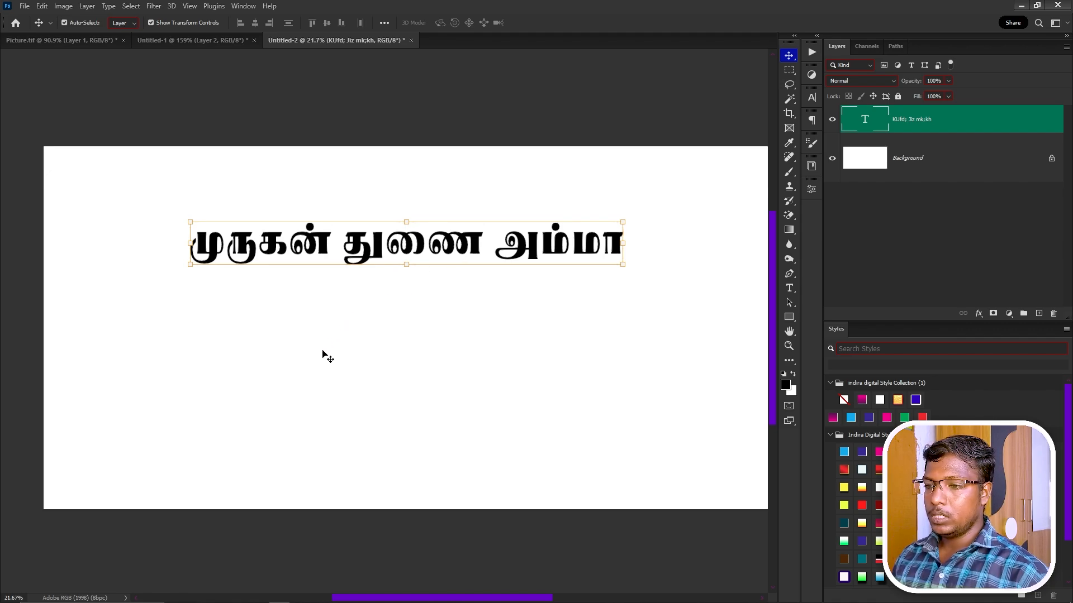
{"action": "mouse_move", "coordinate": [303, 588]}
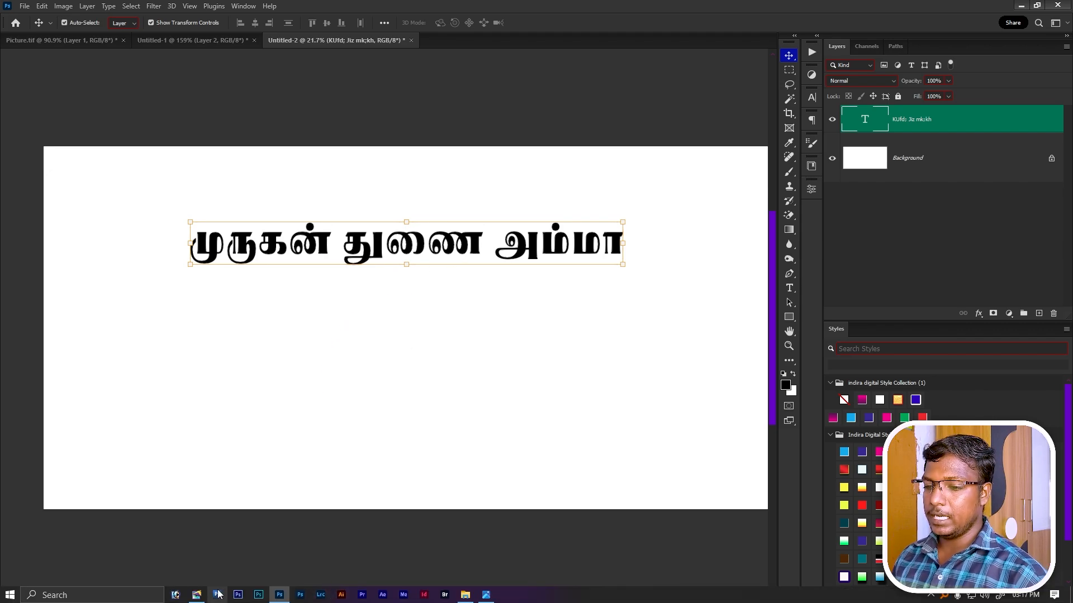
{"action": "left_click", "coordinate": [196, 595]}
Select the card's text blocks in PageMaker, then duplicate the Photoshop Tamil line beneath itself.
{"action": "left_click", "coordinate": [521, 130]}
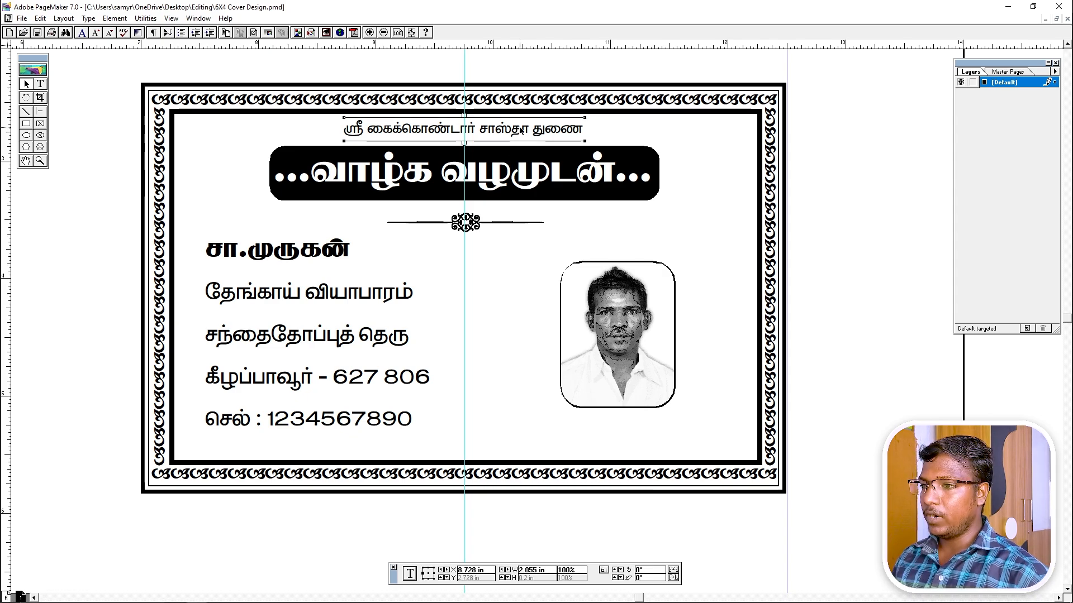
{"action": "left_click", "coordinate": [313, 251]}
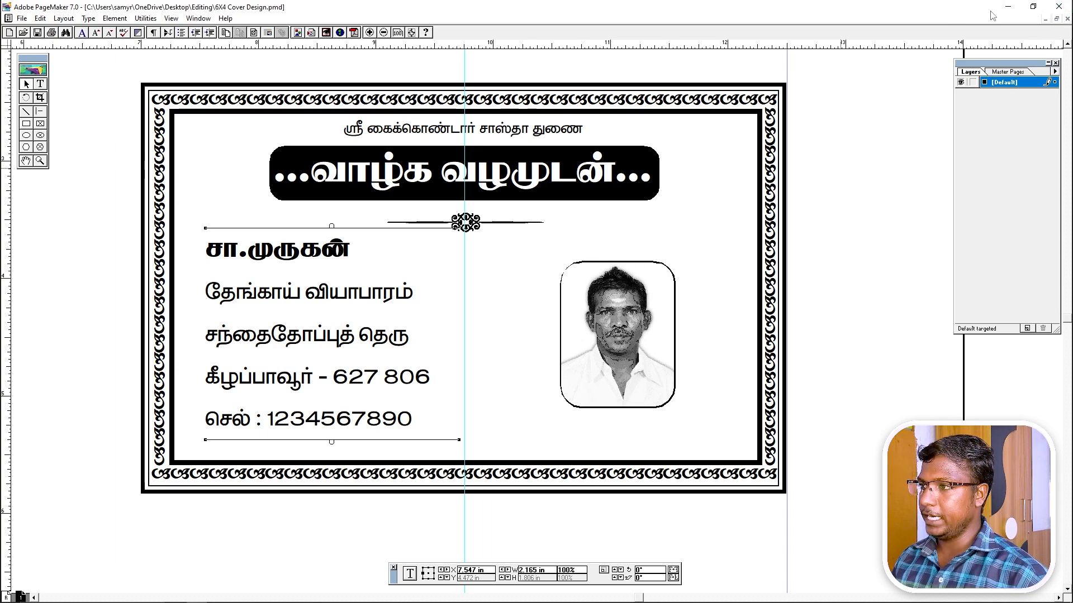
{"action": "left_click", "coordinate": [1008, 7]}
{"action": "left_click_drag", "start_coordinate": [502, 245], "coordinate": [428, 277]}
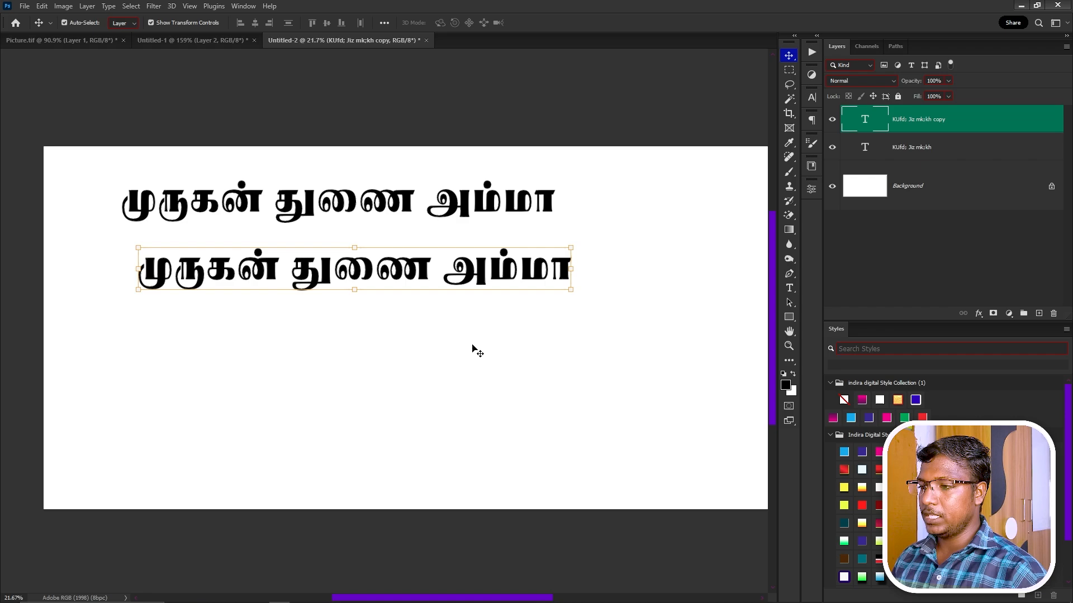
Apply Stylistic Set 1 to the copied Tamil line in Type Options.
{"action": "left_click", "coordinate": [811, 189]}
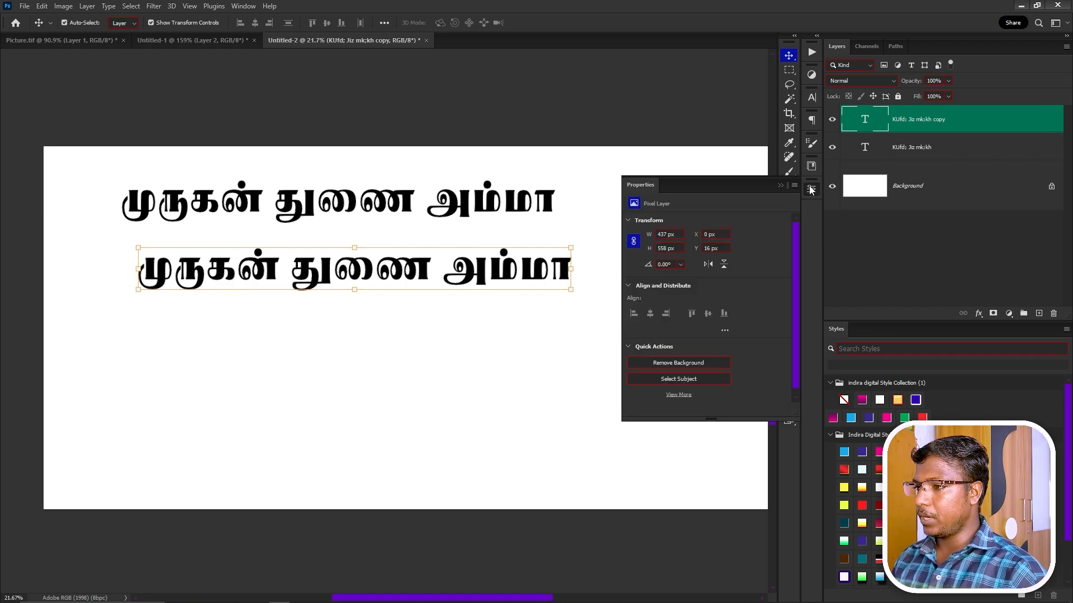
{"action": "scroll", "coordinate": [737, 289], "scroll_direction": "down", "scroll_amount": 2}
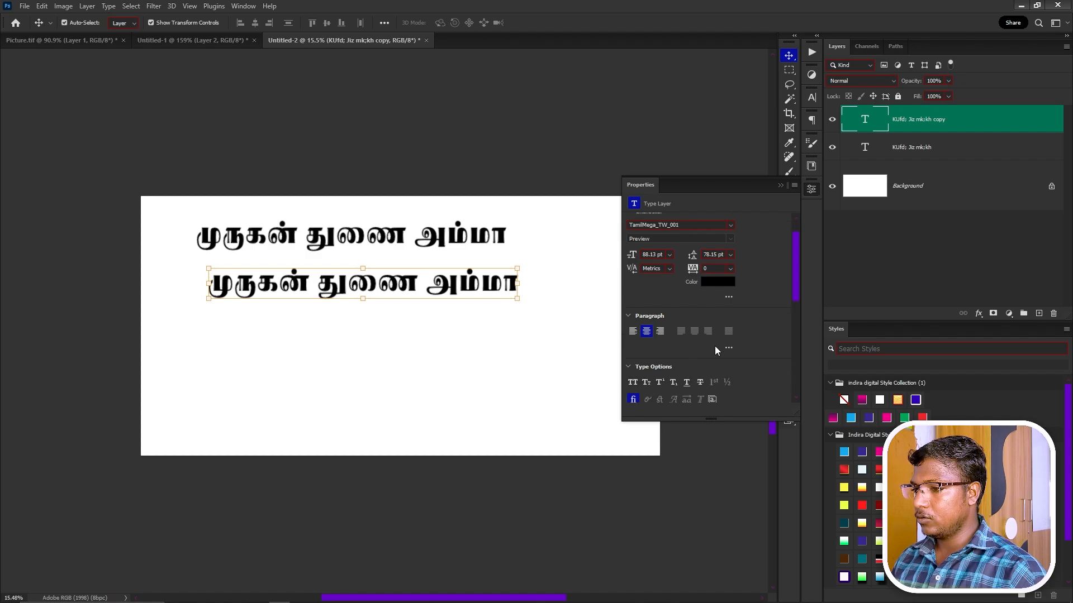
{"action": "scroll", "coordinate": [716, 347], "scroll_direction": "down", "scroll_amount": 3}
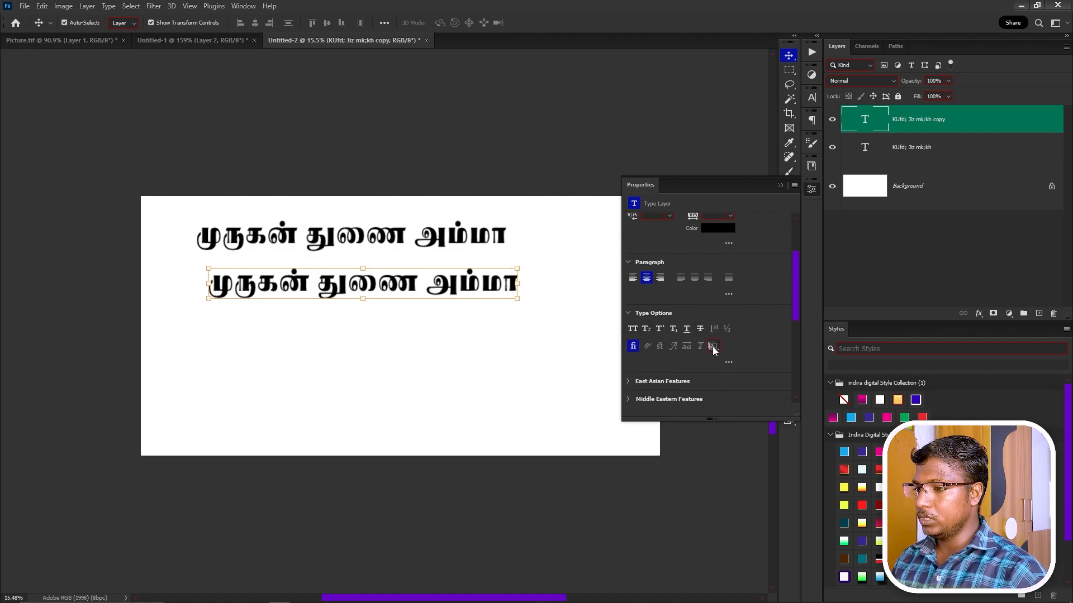
{"action": "left_click", "coordinate": [713, 347]}
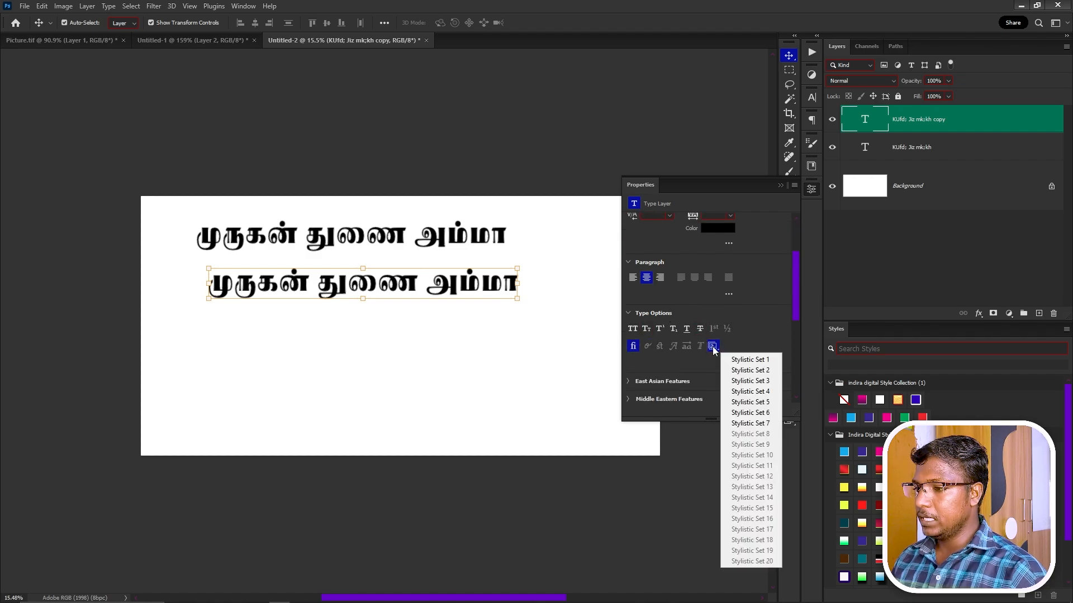
{"action": "left_click", "coordinate": [775, 361]}
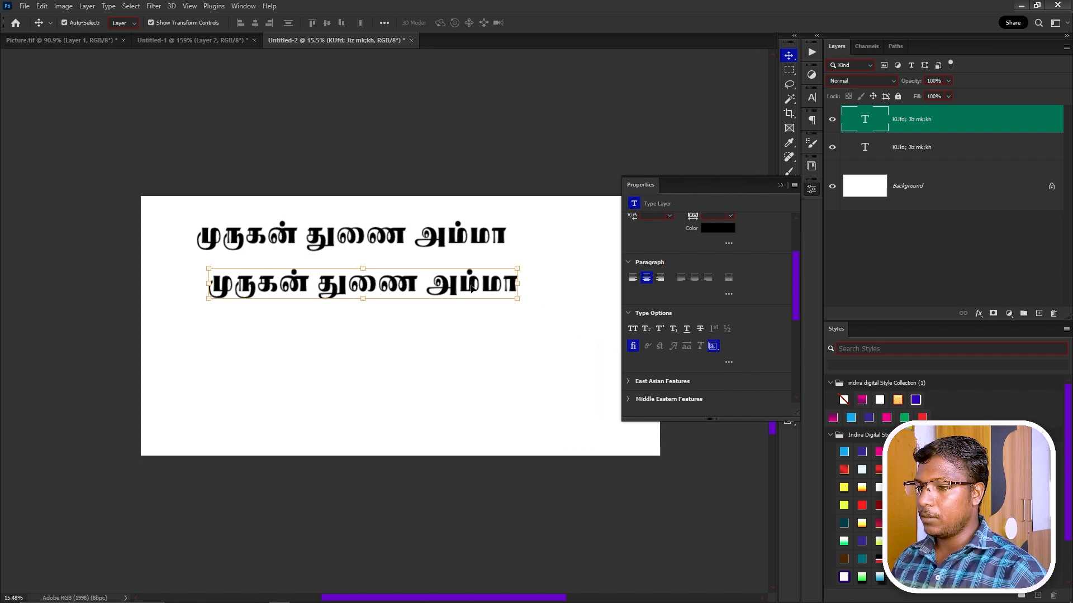
{"action": "left_click", "coordinate": [713, 348]}
{"action": "left_click", "coordinate": [740, 362]}
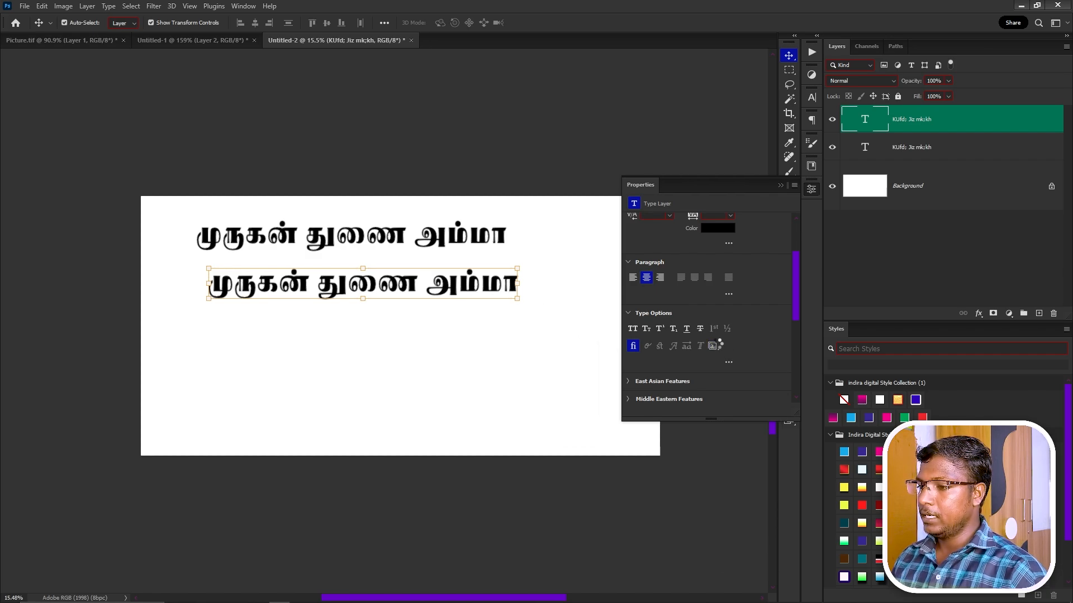
{"action": "left_click", "coordinate": [713, 348]}
{"action": "left_click", "coordinate": [738, 362]}
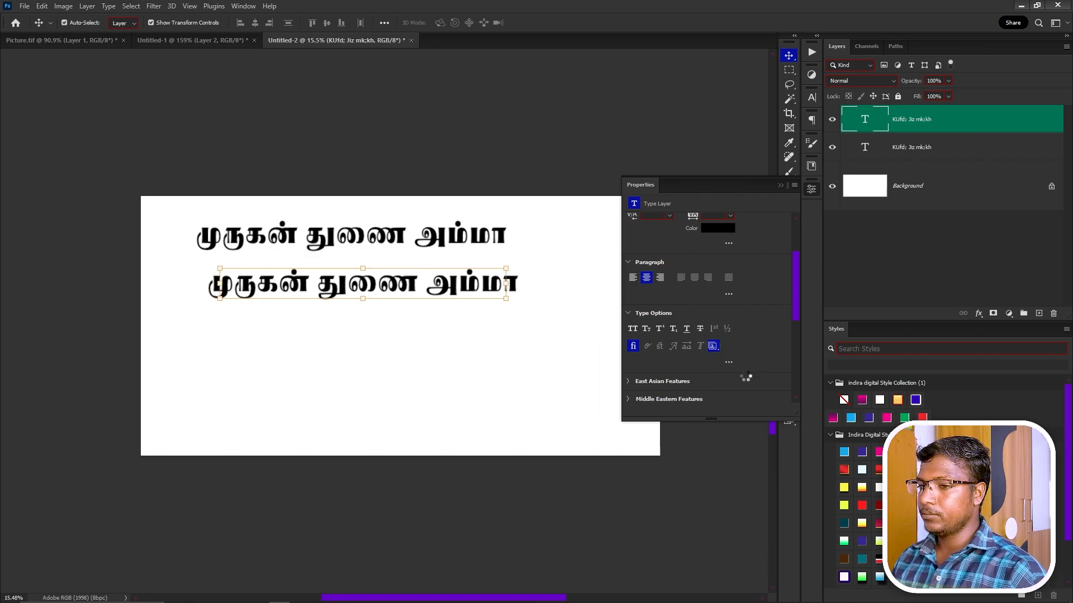
Duplicate the lower Tamil line downward into a third copy.
{"action": "key", "text": "ctrl+t"}
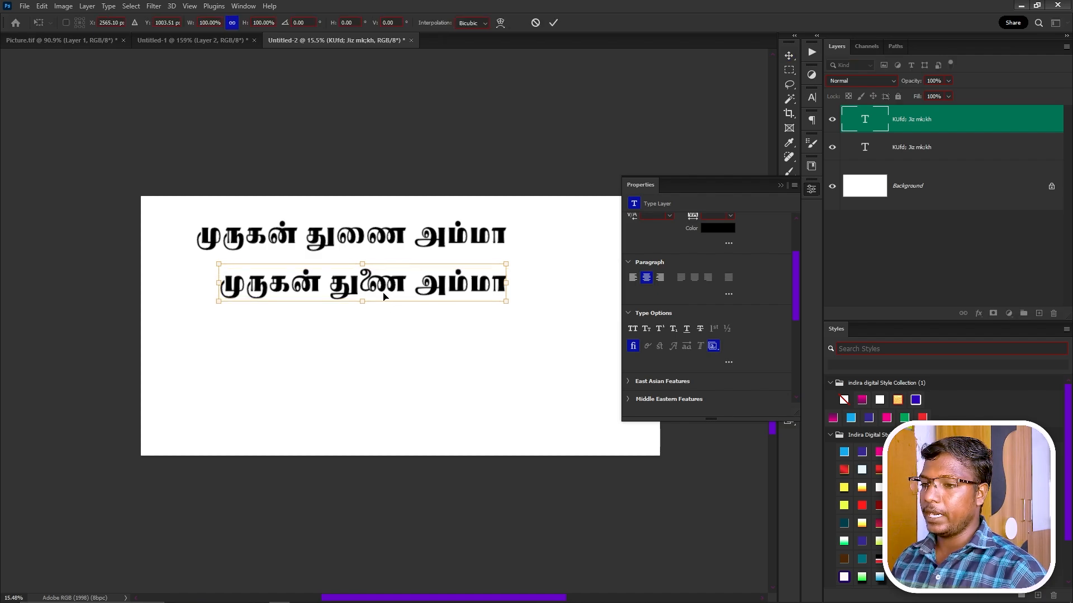
{"action": "key", "text": "Return"}
{"action": "key", "text": "v"}
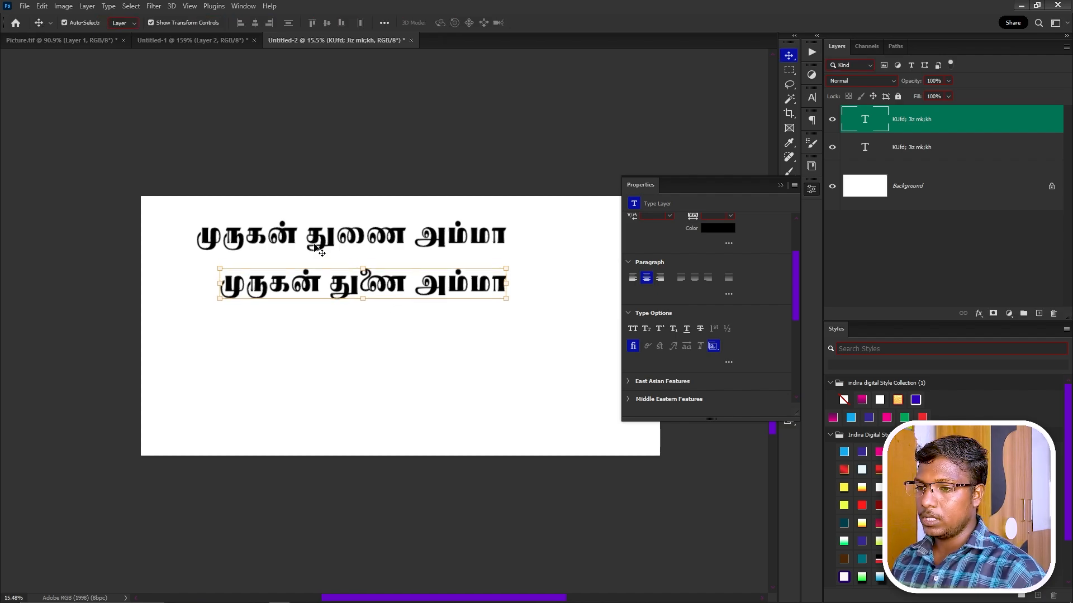
{"action": "left_click_drag", "start_coordinate": [382, 286], "coordinate": [381, 333]}
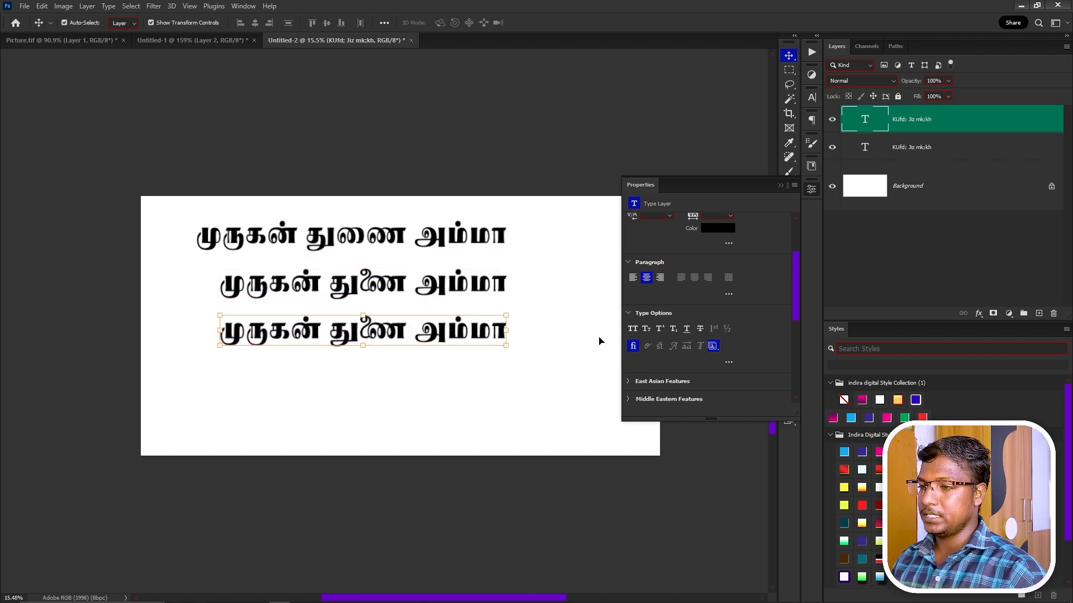
Give the third line a heavy bold stylistic set and move it further down.
{"action": "left_click", "coordinate": [717, 349]}
{"action": "left_click", "coordinate": [745, 386]}
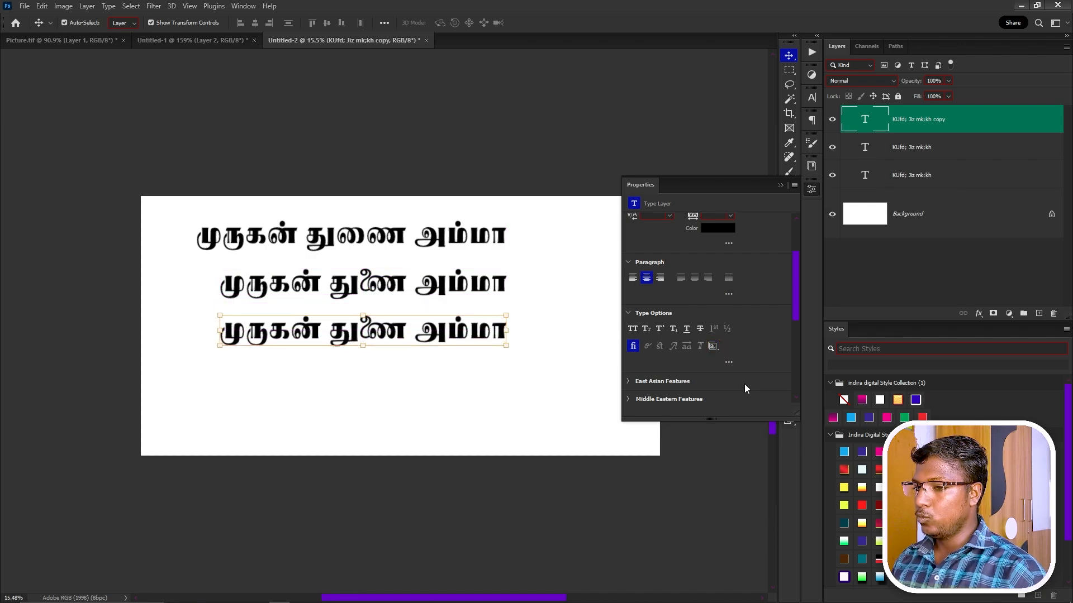
{"action": "left_click_drag", "start_coordinate": [349, 335], "coordinate": [377, 347]}
{"action": "left_click", "coordinate": [715, 349]}
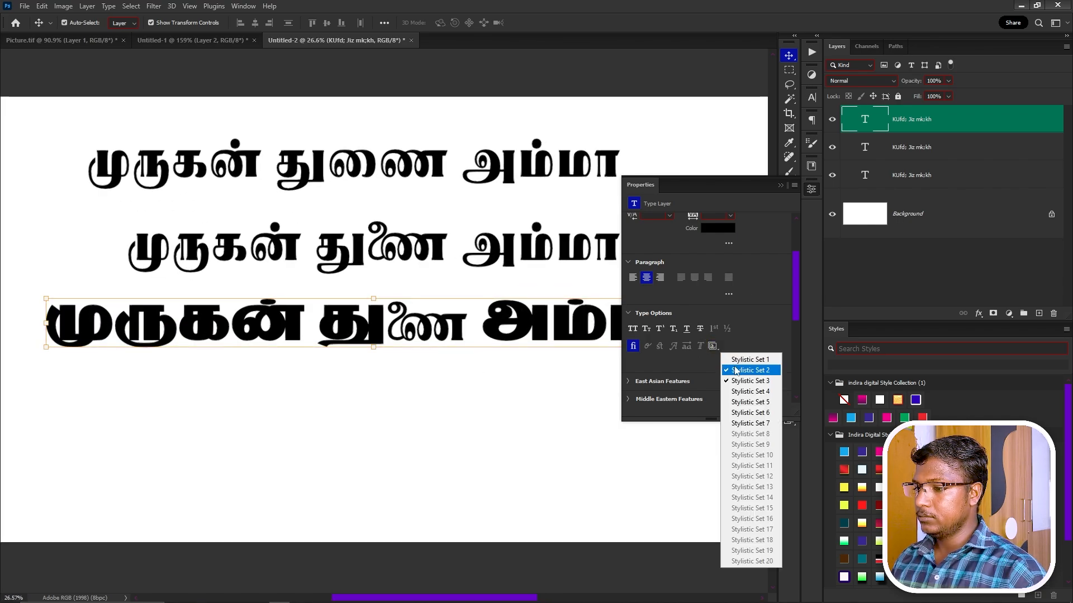
{"action": "left_click", "coordinate": [737, 366]}
{"action": "left_click_drag", "start_coordinate": [485, 393], "coordinate": [335, 381]}
{"action": "left_click_drag", "start_coordinate": [422, 362], "coordinate": [450, 385]}
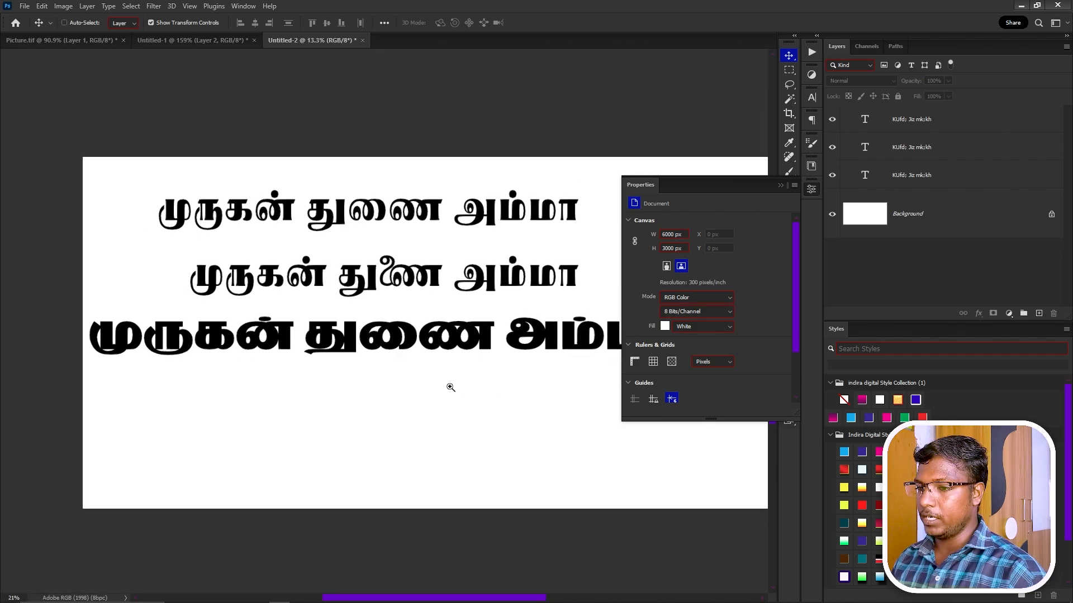
{"action": "left_click_drag", "start_coordinate": [429, 338], "coordinate": [421, 388]}
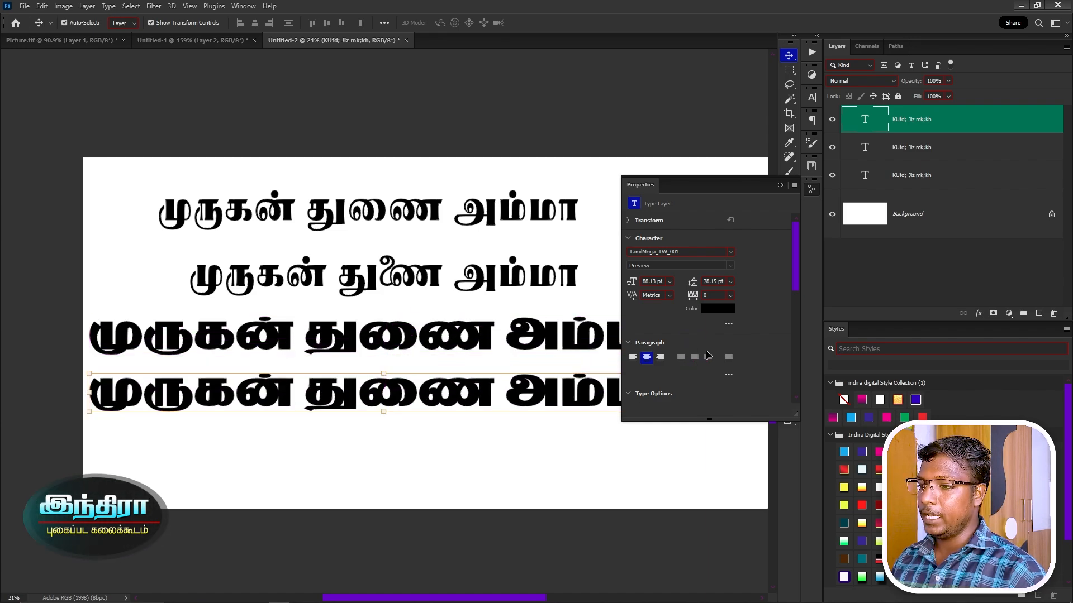
Switch the fourth line from Stylistic Set 4 to another set and shift it left.
{"action": "scroll", "coordinate": [719, 326], "scroll_direction": "down", "scroll_amount": 1}
{"action": "scroll", "coordinate": [716, 330], "scroll_direction": "down", "scroll_amount": 1}
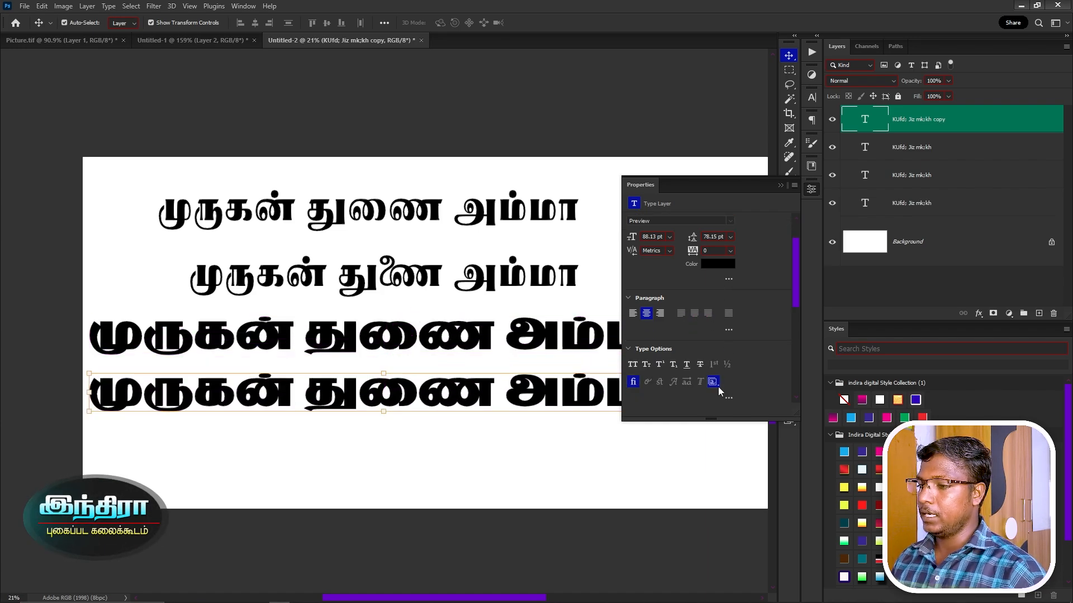
{"action": "left_click", "coordinate": [712, 381]}
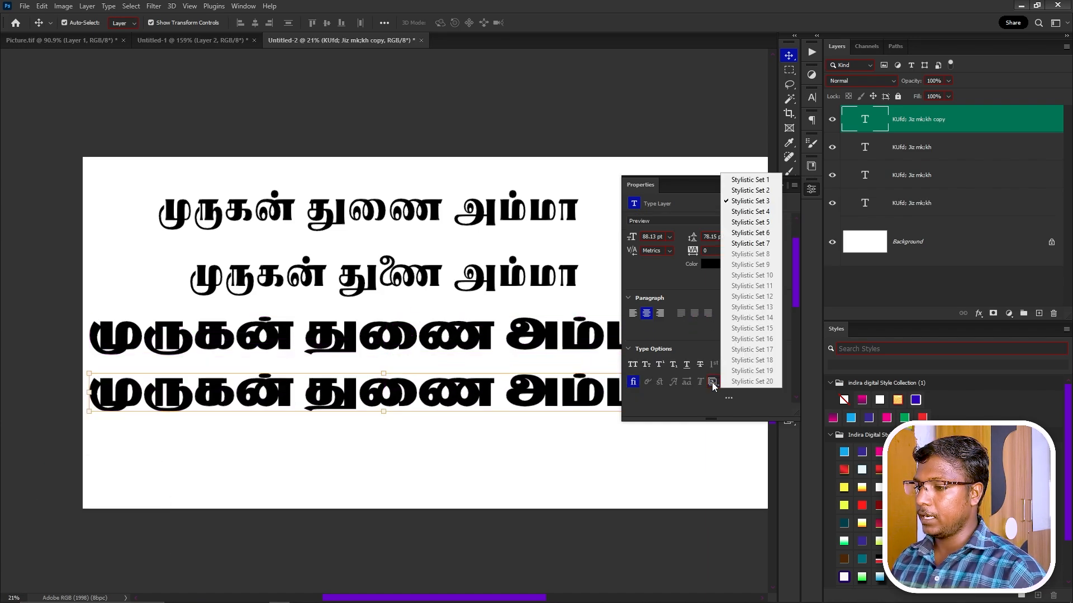
{"action": "left_click", "coordinate": [745, 211]}
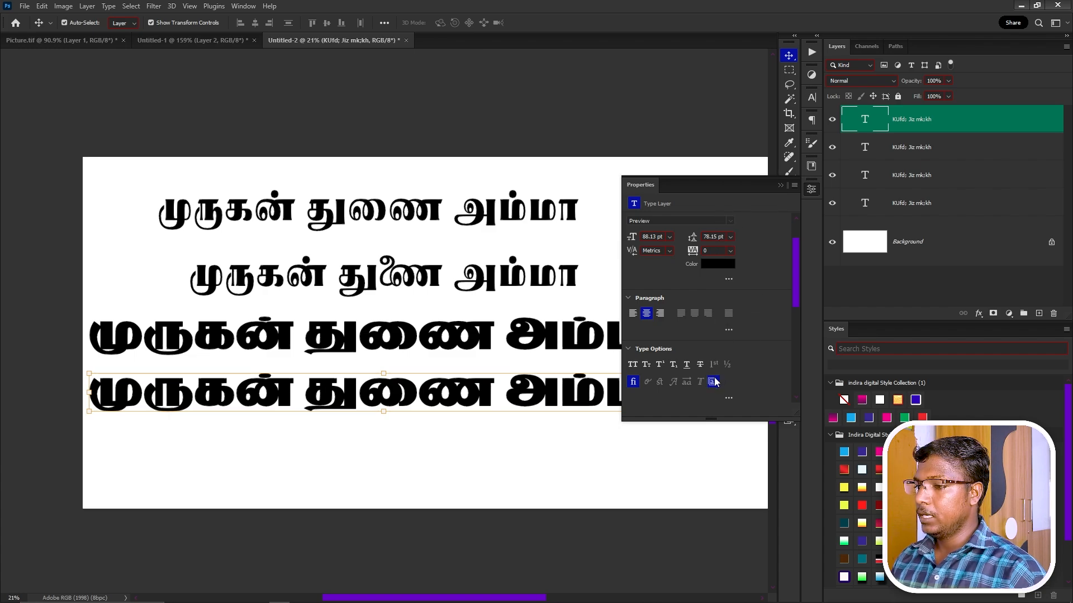
{"action": "left_click", "coordinate": [713, 382]}
{"action": "left_click", "coordinate": [751, 211]}
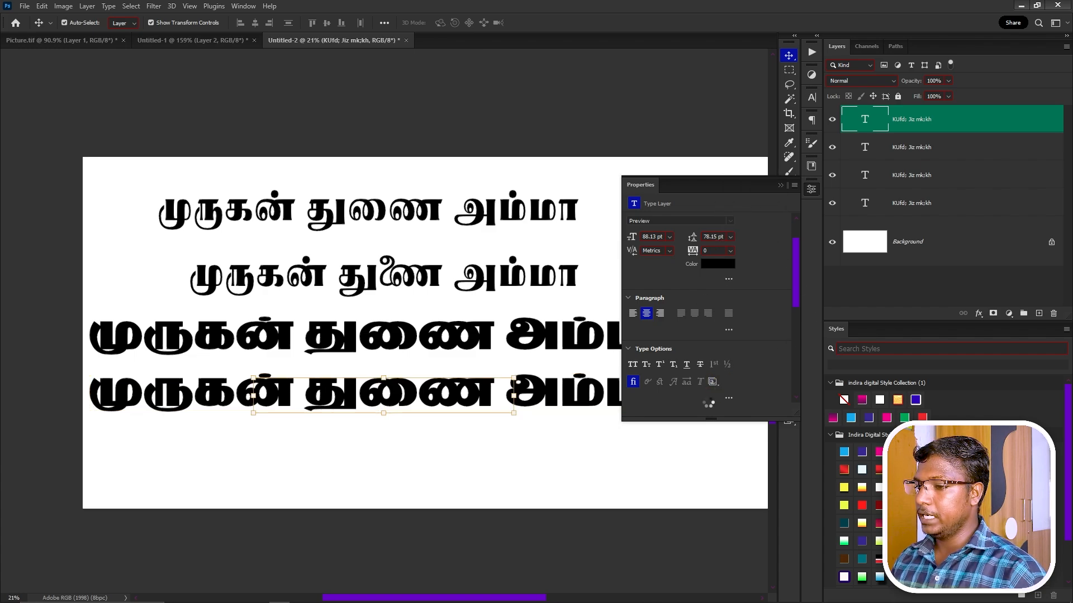
{"action": "left_click_drag", "start_coordinate": [421, 404], "coordinate": [376, 423]}
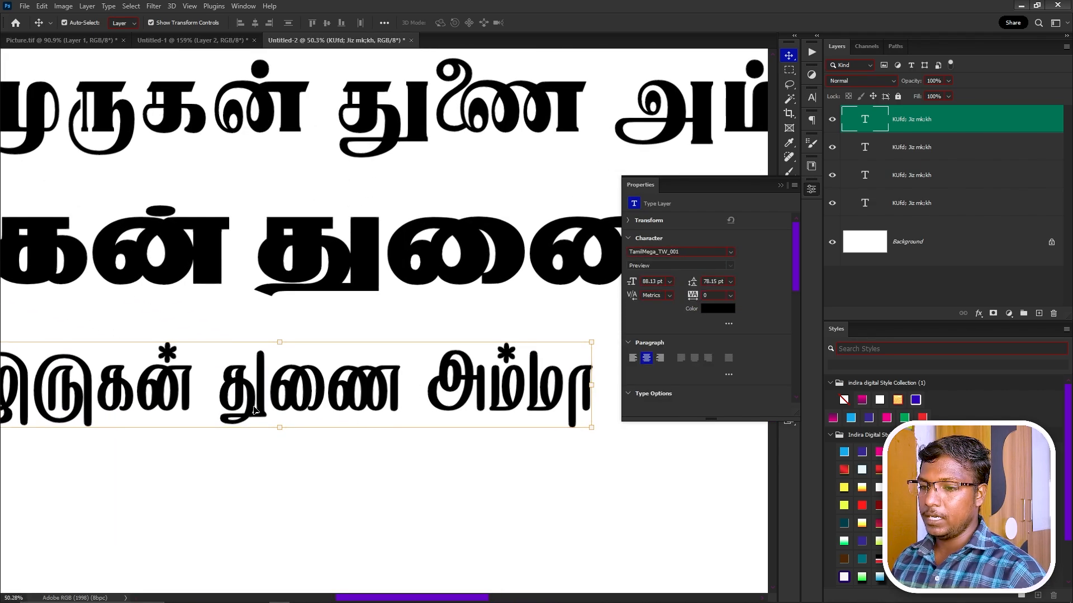
Inspect the new star-marked glyphs up close, then duplicate the line below itself.
{"action": "left_click_drag", "start_coordinate": [252, 404], "coordinate": [289, 342]}
{"action": "scroll", "coordinate": [342, 411], "scroll_direction": "down", "scroll_amount": 3}
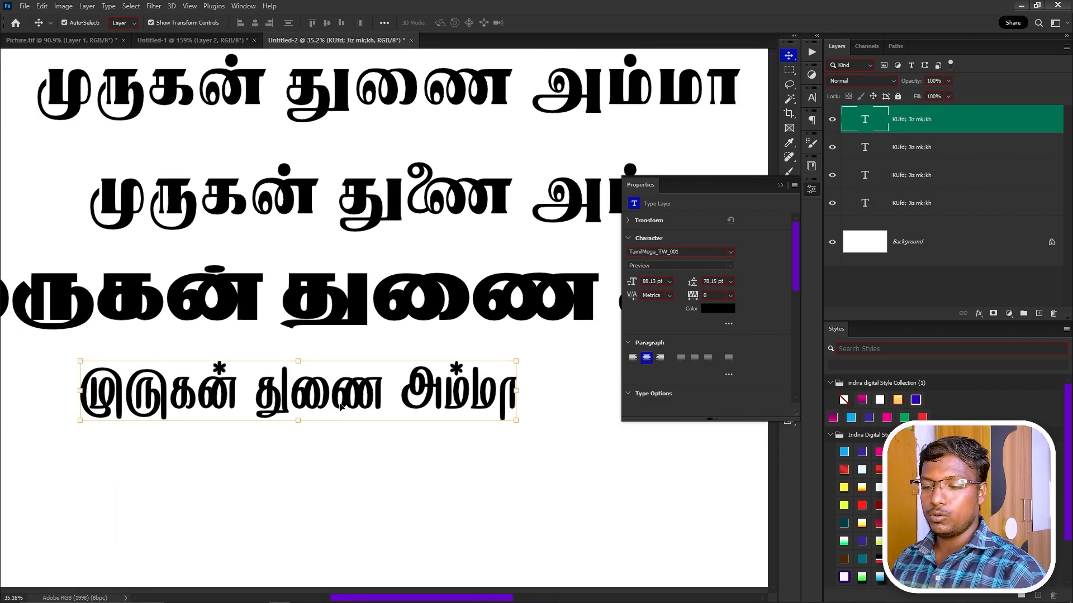
{"action": "left_click_drag", "start_coordinate": [319, 444], "coordinate": [344, 315]}
{"action": "left_click_drag", "start_coordinate": [357, 264], "coordinate": [359, 357]}
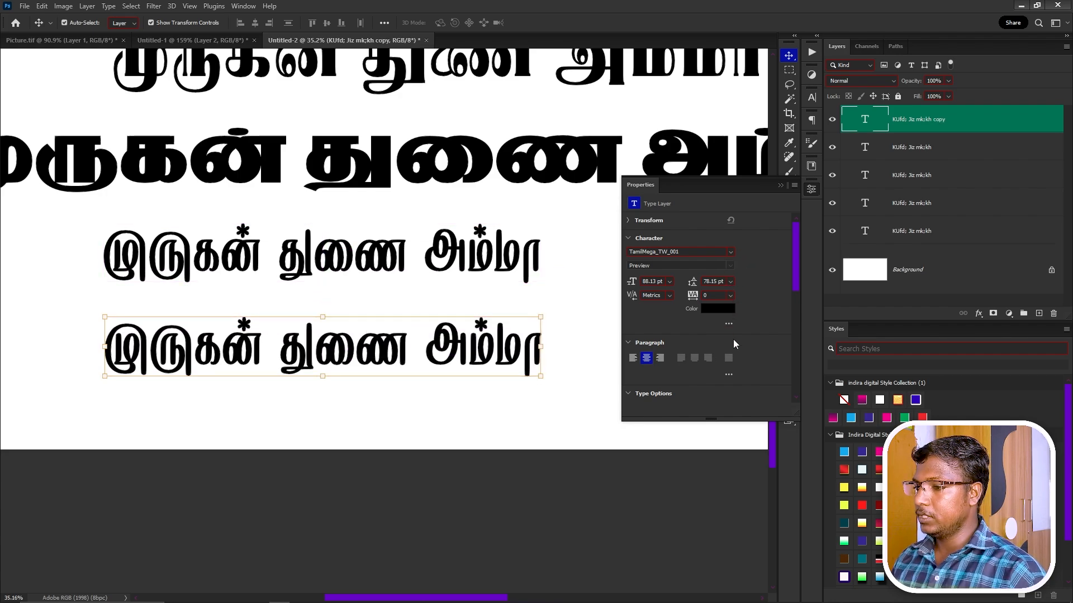
Set the fifth Tamil line to Stylistic Set 5.
{"action": "scroll", "coordinate": [732, 335], "scroll_direction": "down", "scroll_amount": 2}
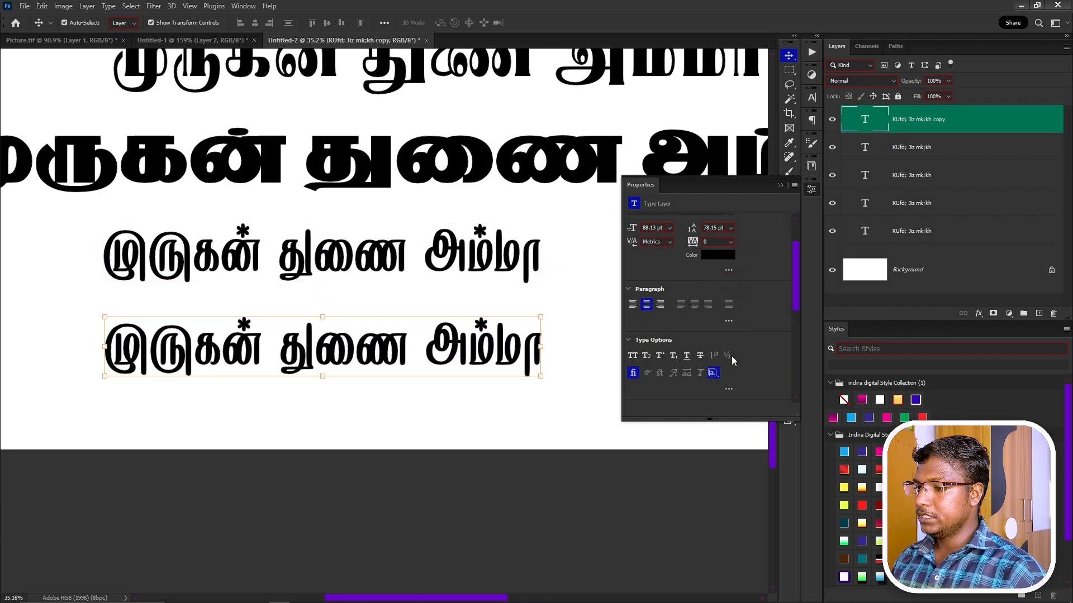
{"action": "left_click", "coordinate": [713, 373]}
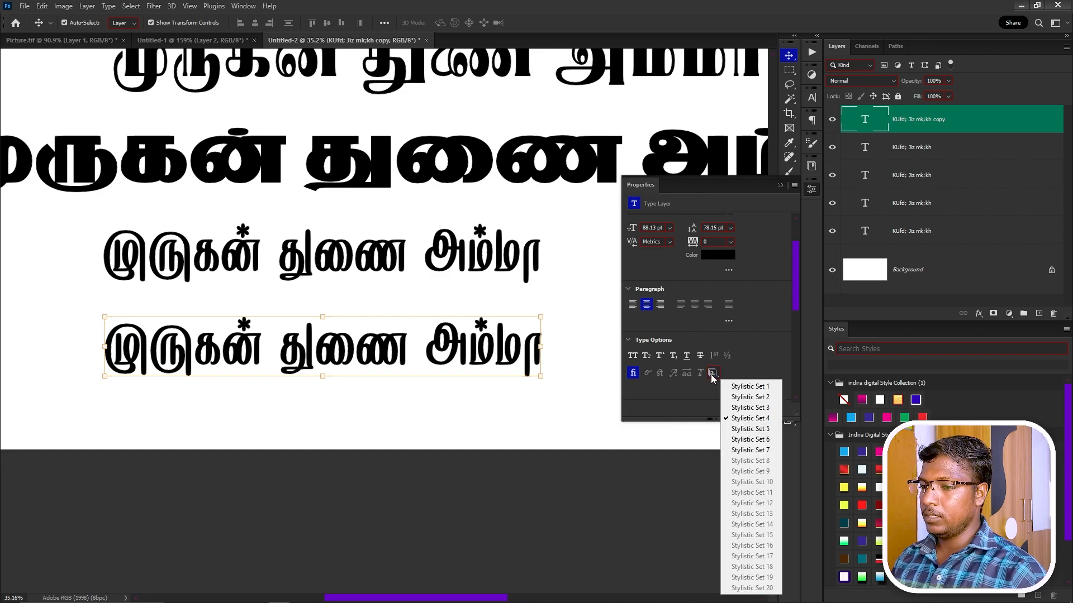
{"action": "left_click", "coordinate": [763, 428]}
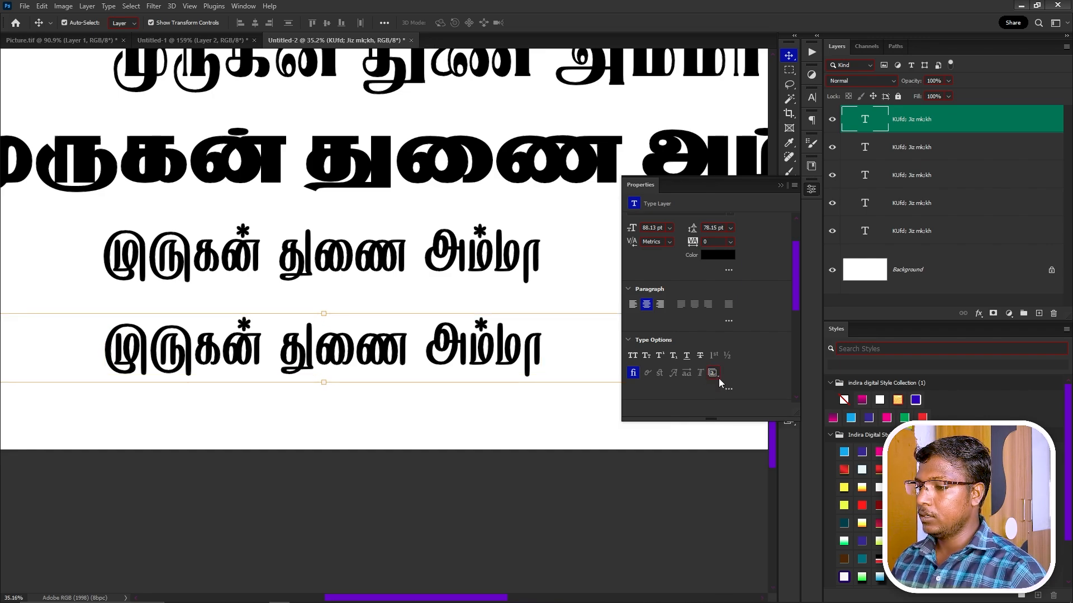
{"action": "left_click", "coordinate": [713, 373]}
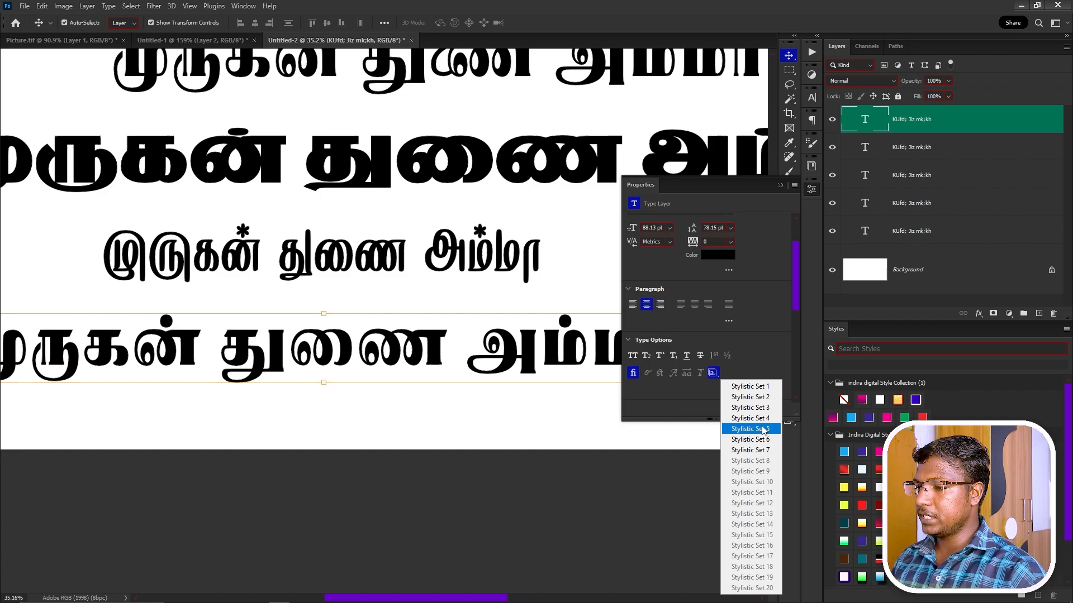
{"action": "left_click", "coordinate": [749, 429]}
Place a sixth copy below it, trying Stylistic Set 6, then Stylistic Set 7.
{"action": "scroll", "coordinate": [483, 361], "scroll_direction": "down", "scroll_amount": 1}
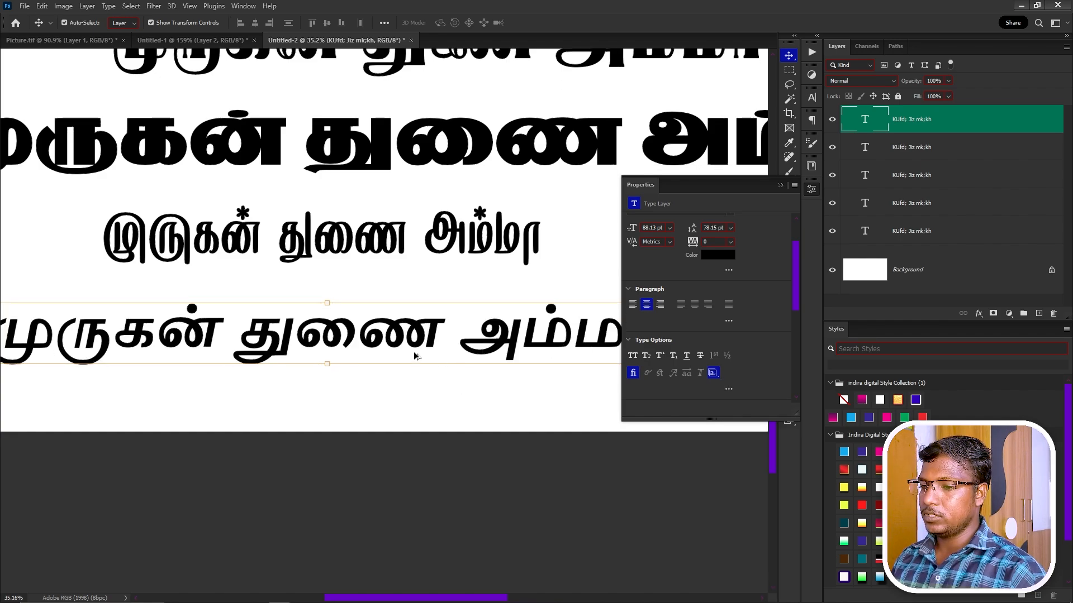
{"action": "scroll", "coordinate": [403, 354], "scroll_direction": "down", "scroll_amount": 2, "text": "alt"}
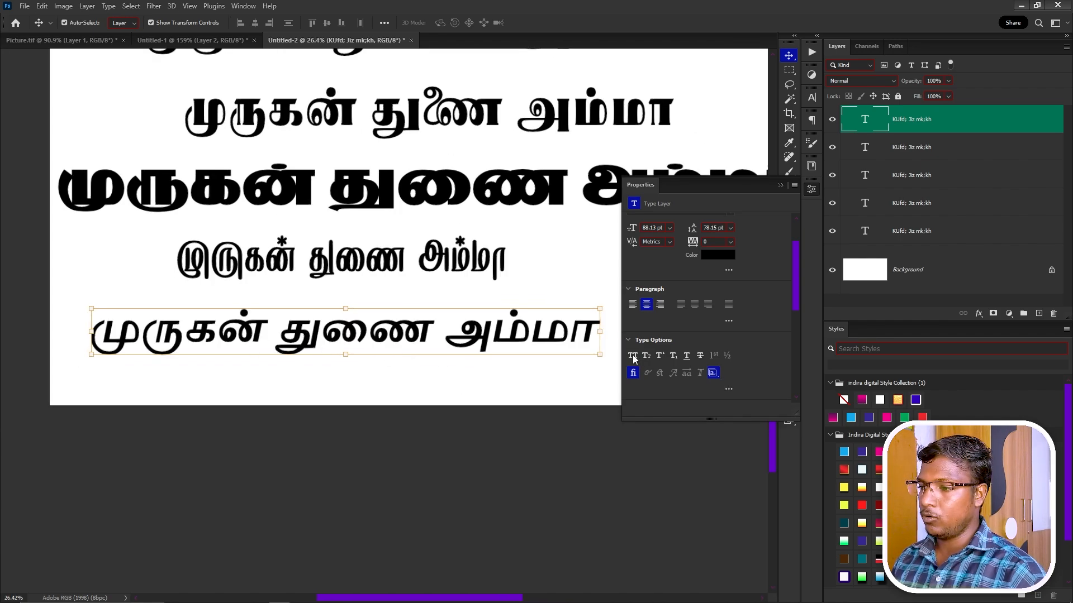
{"action": "left_click_drag", "start_coordinate": [465, 336], "coordinate": [476, 371]}
{"action": "left_click", "coordinate": [713, 372]}
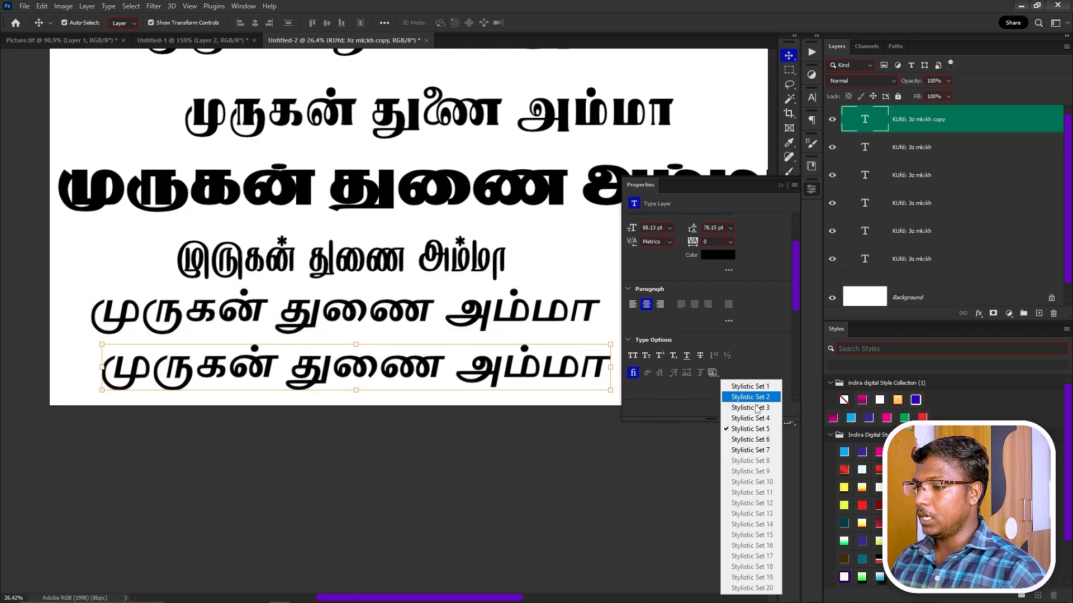
{"action": "left_click", "coordinate": [763, 438]}
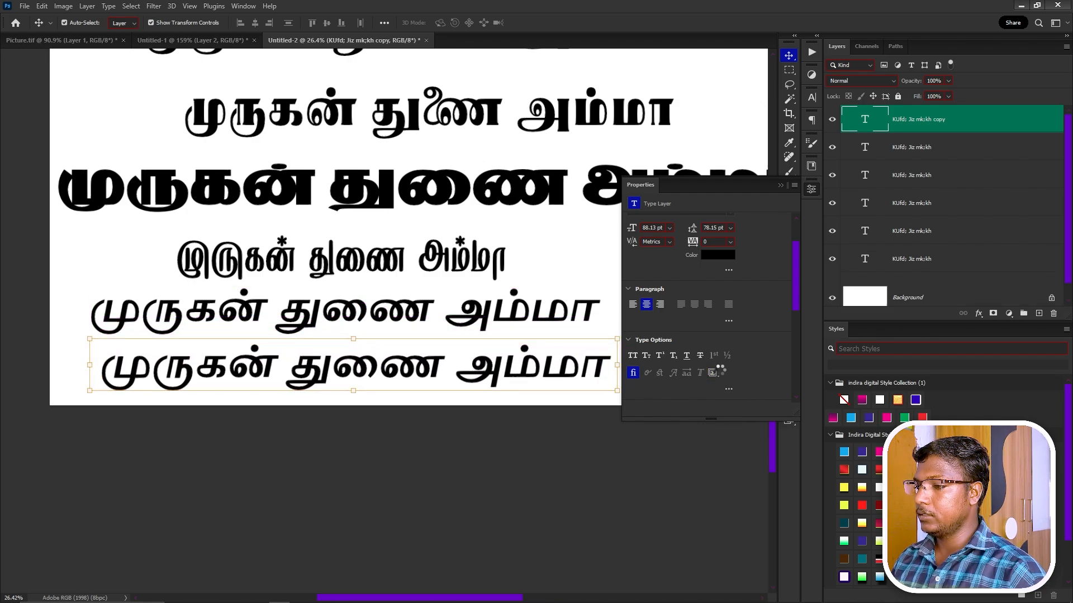
{"action": "left_click", "coordinate": [713, 372]}
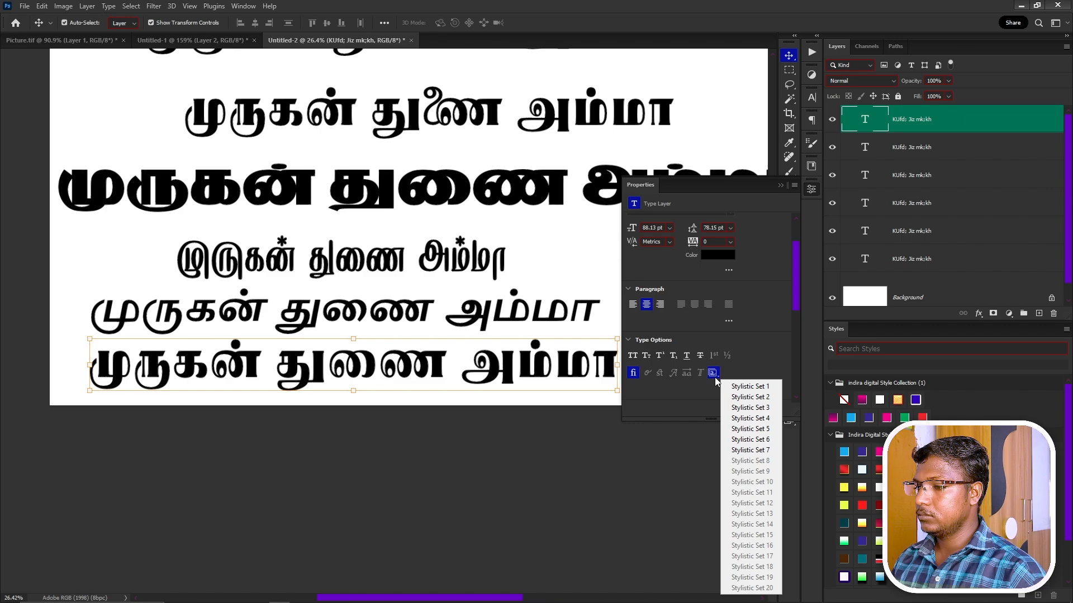
{"action": "left_click", "coordinate": [743, 451]}
{"action": "scroll", "coordinate": [294, 274], "scroll_direction": "down", "scroll_amount": 3}
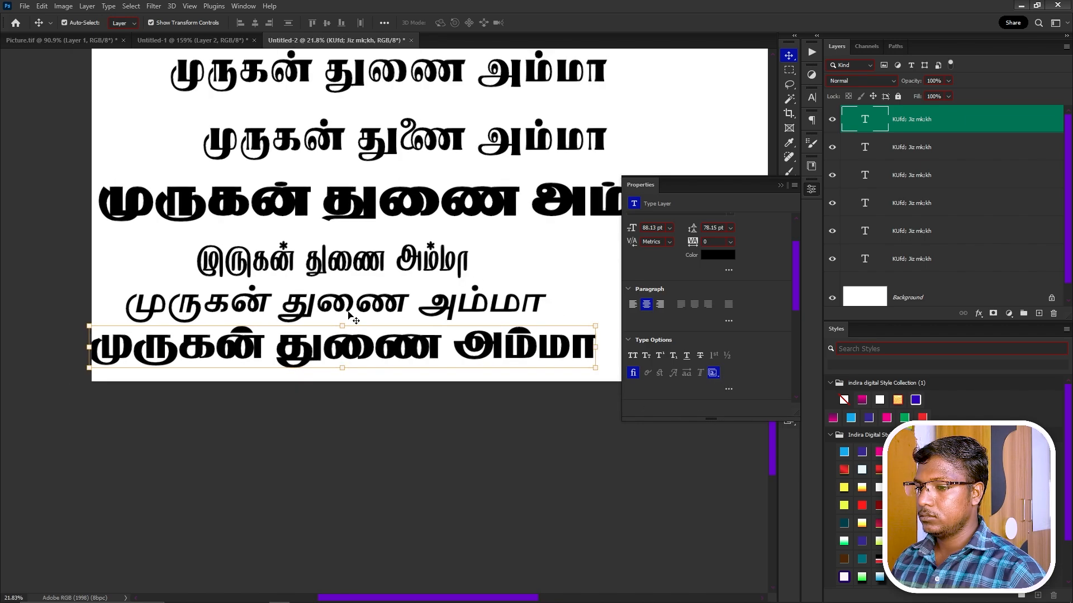
Copy the bottom line beside the starred line, restyle it with a new stylistic set, and move it left.
{"action": "left_click_drag", "start_coordinate": [418, 339], "coordinate": [542, 325]}
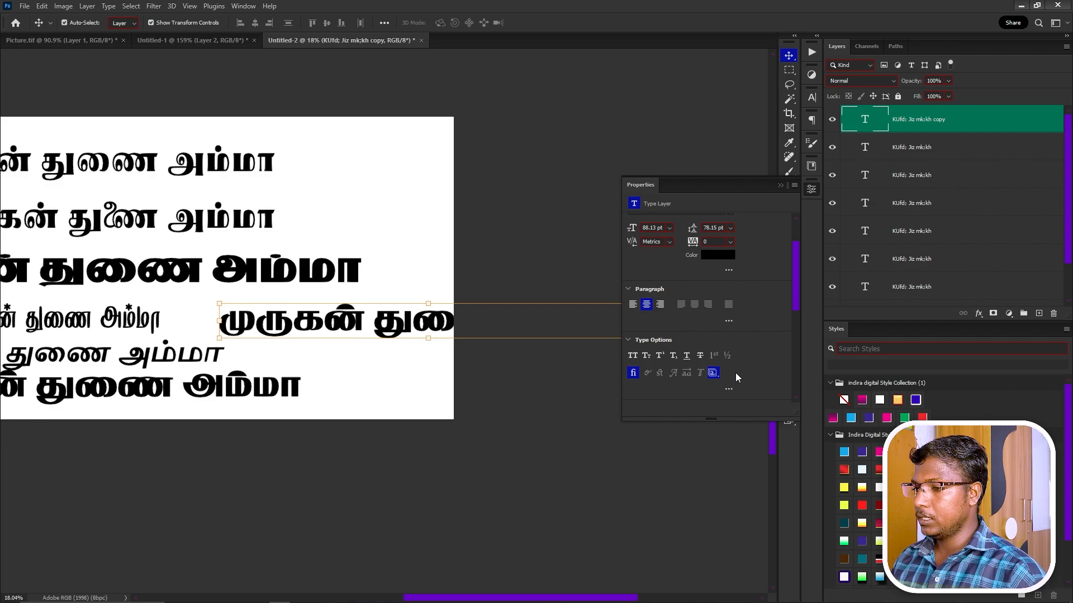
{"action": "left_click", "coordinate": [713, 373]}
{"action": "left_click", "coordinate": [768, 439]}
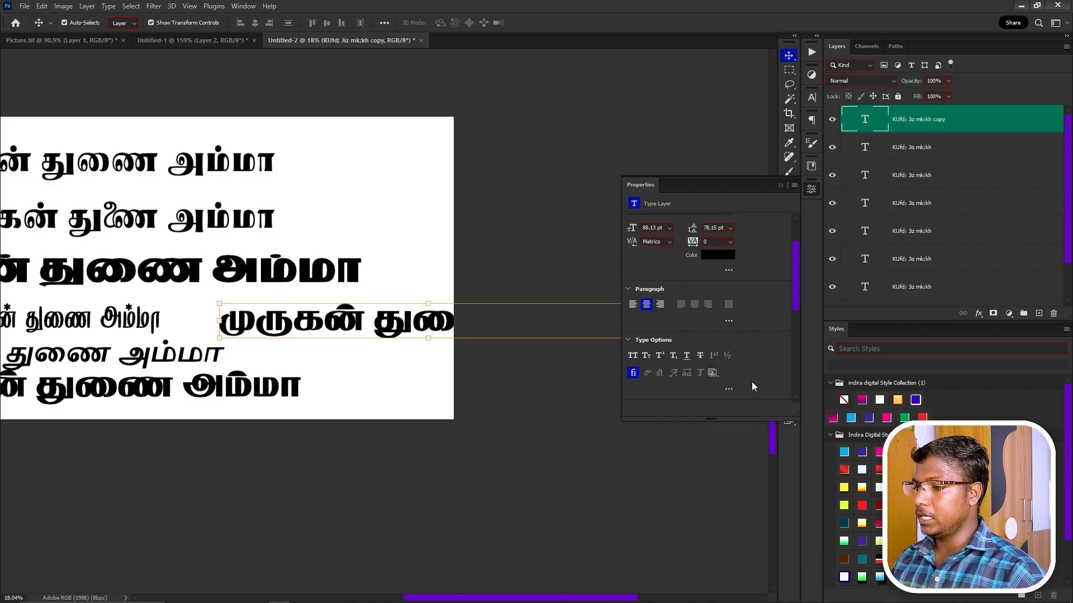
{"action": "left_click", "coordinate": [716, 376]}
{"action": "left_click", "coordinate": [715, 375]}
{"action": "left_click", "coordinate": [748, 447]}
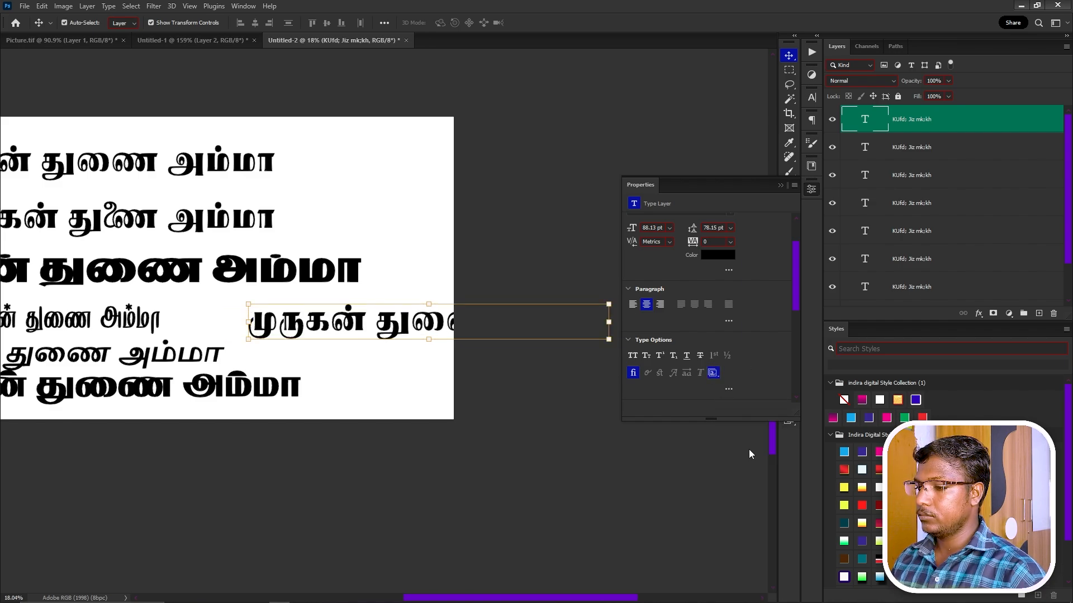
{"action": "left_click_drag", "start_coordinate": [396, 336], "coordinate": [307, 330]}
{"action": "left_click_drag", "start_coordinate": [238, 377], "coordinate": [358, 350]}
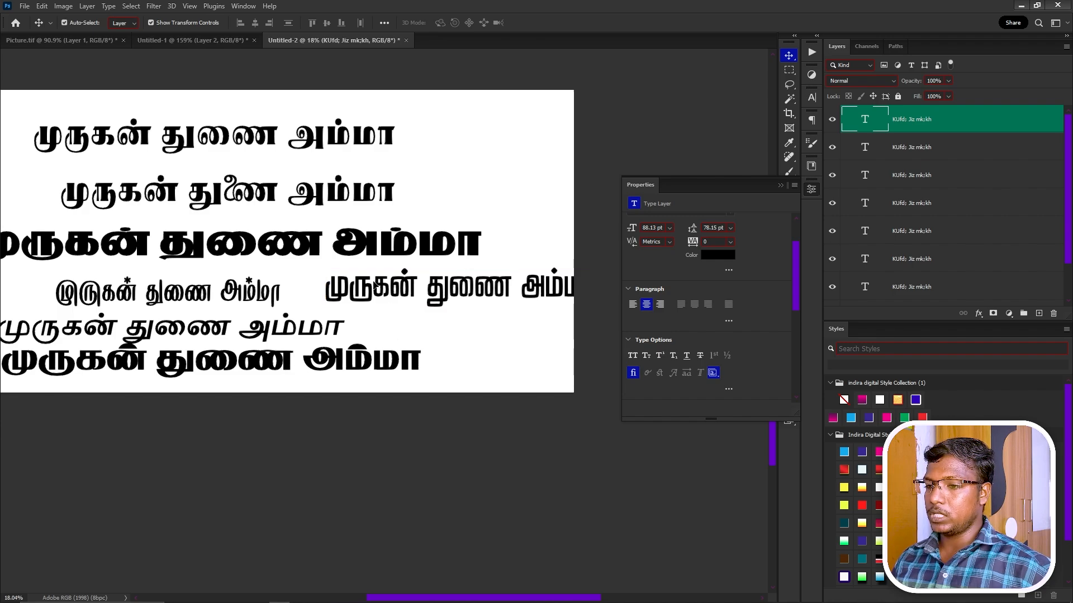
Select each Tamil line in turn up to the top line to compare their glyph variants.
{"action": "left_click", "coordinate": [344, 364]}
{"action": "left_click", "coordinate": [274, 321]}
{"action": "left_click", "coordinate": [257, 299]}
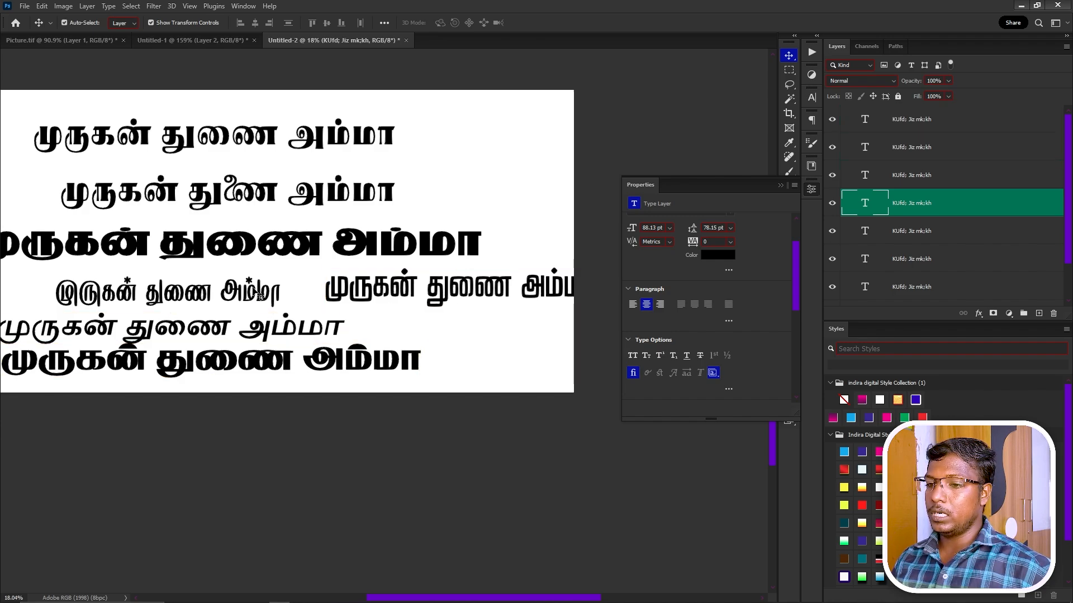
{"action": "left_click", "coordinate": [254, 260]}
{"action": "left_click", "coordinate": [240, 150]}
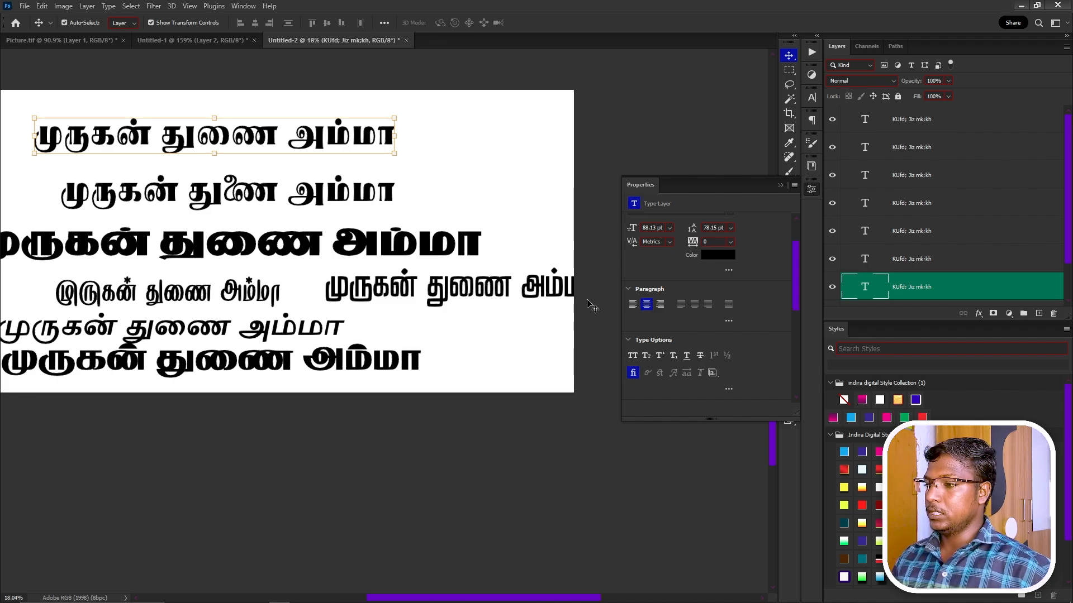
{"action": "left_click", "coordinate": [713, 373]}
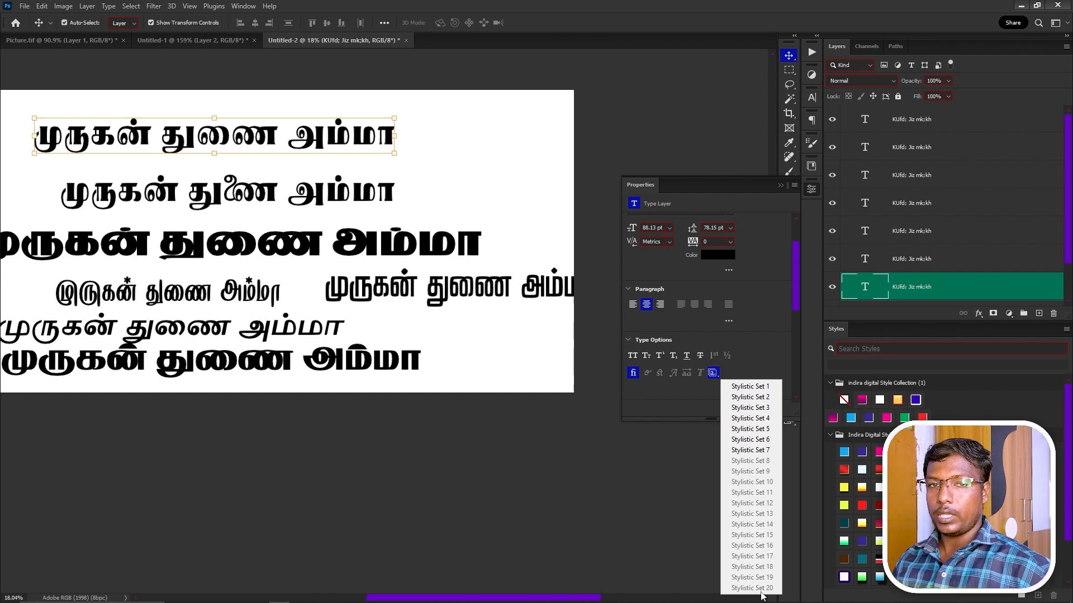
{"action": "left_click", "coordinate": [746, 361]}
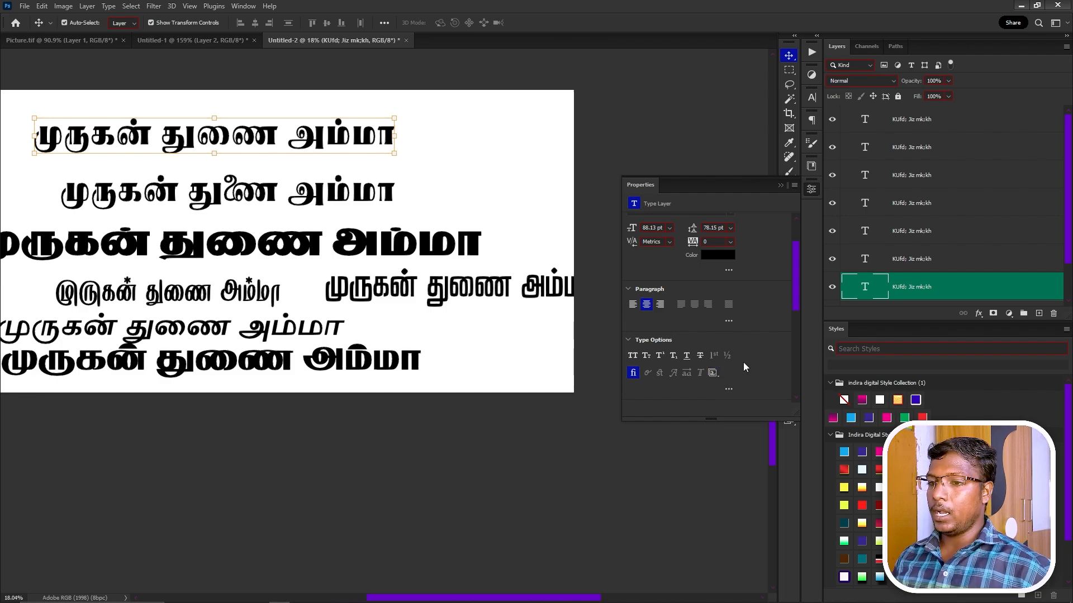